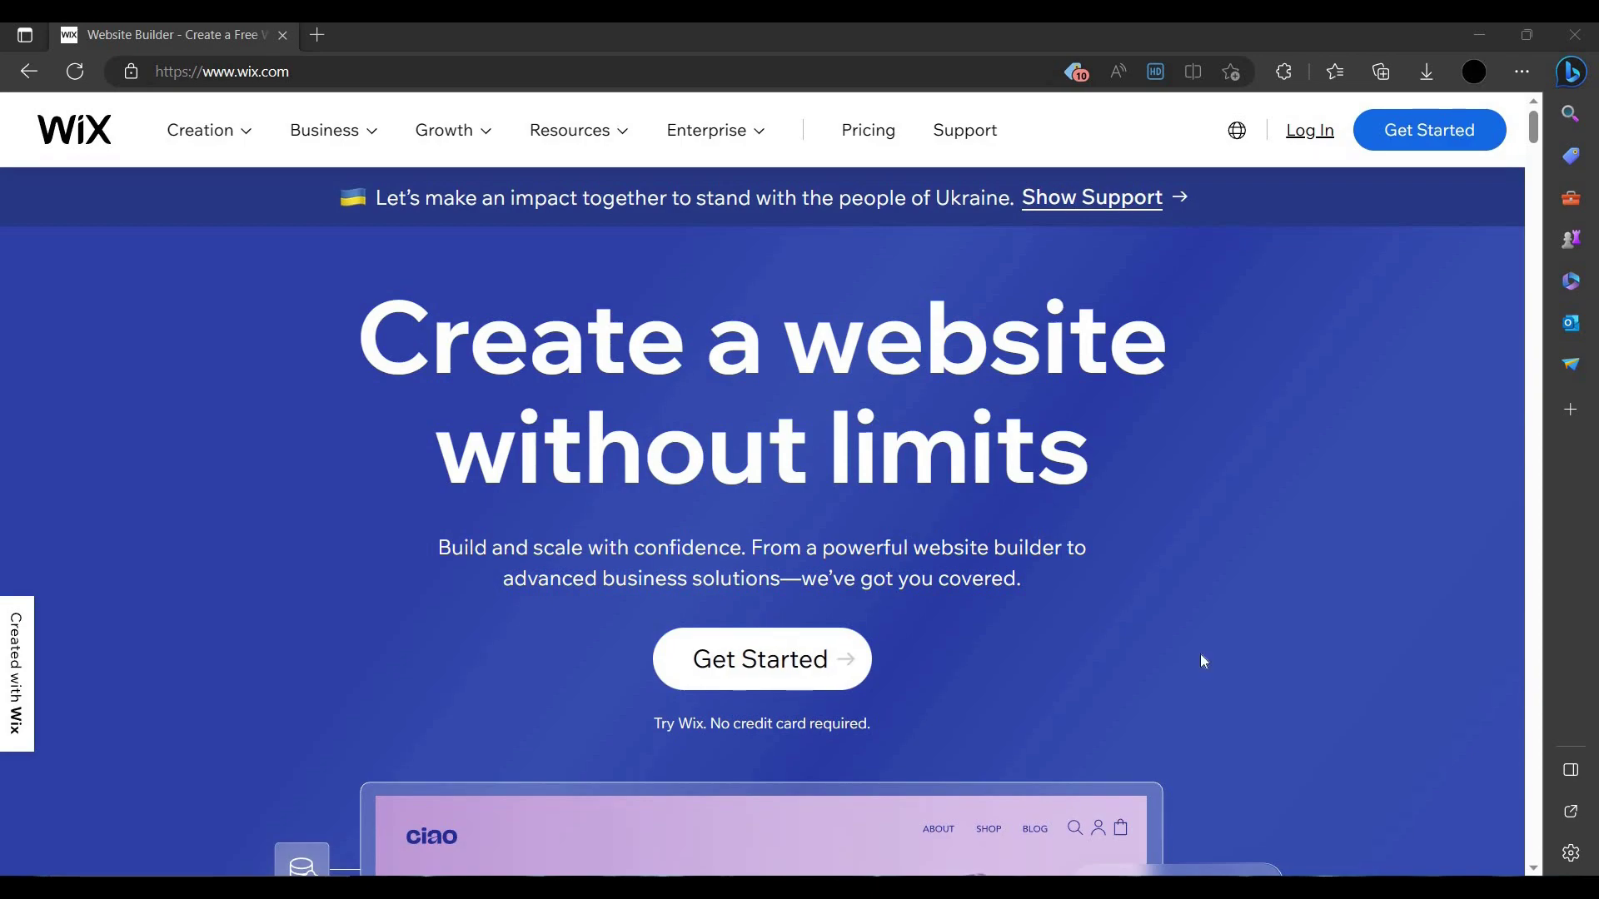
# - Sign up for a new Wix account using a Google account
pyautogui.click(832, 661)
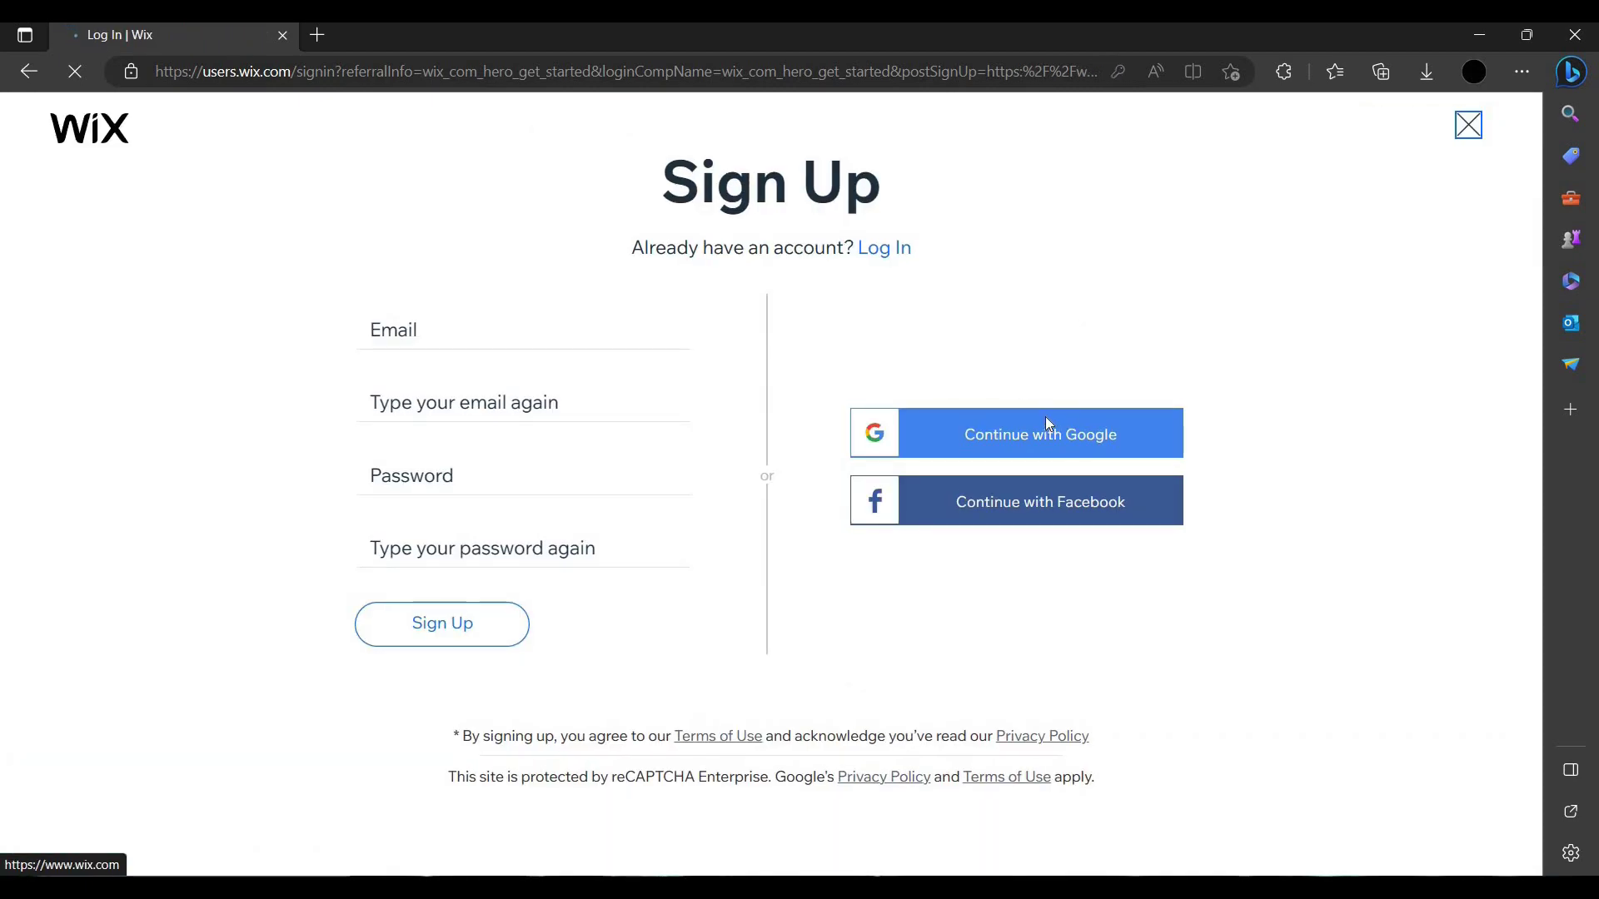
pyautogui.click(1030, 428)
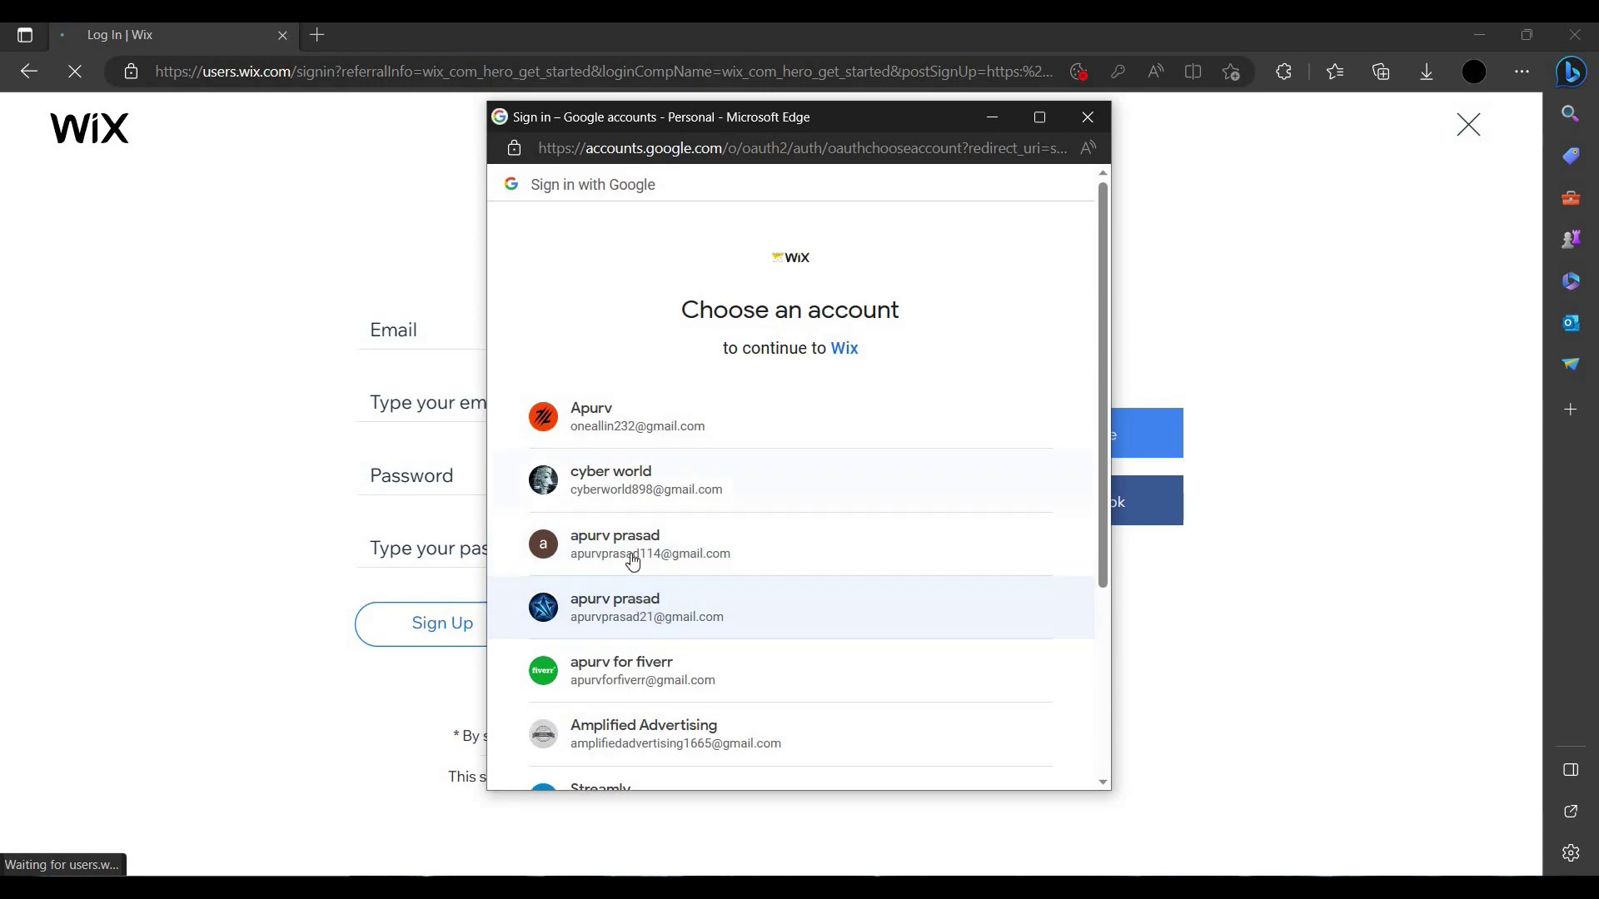
pyautogui.click(660, 558)
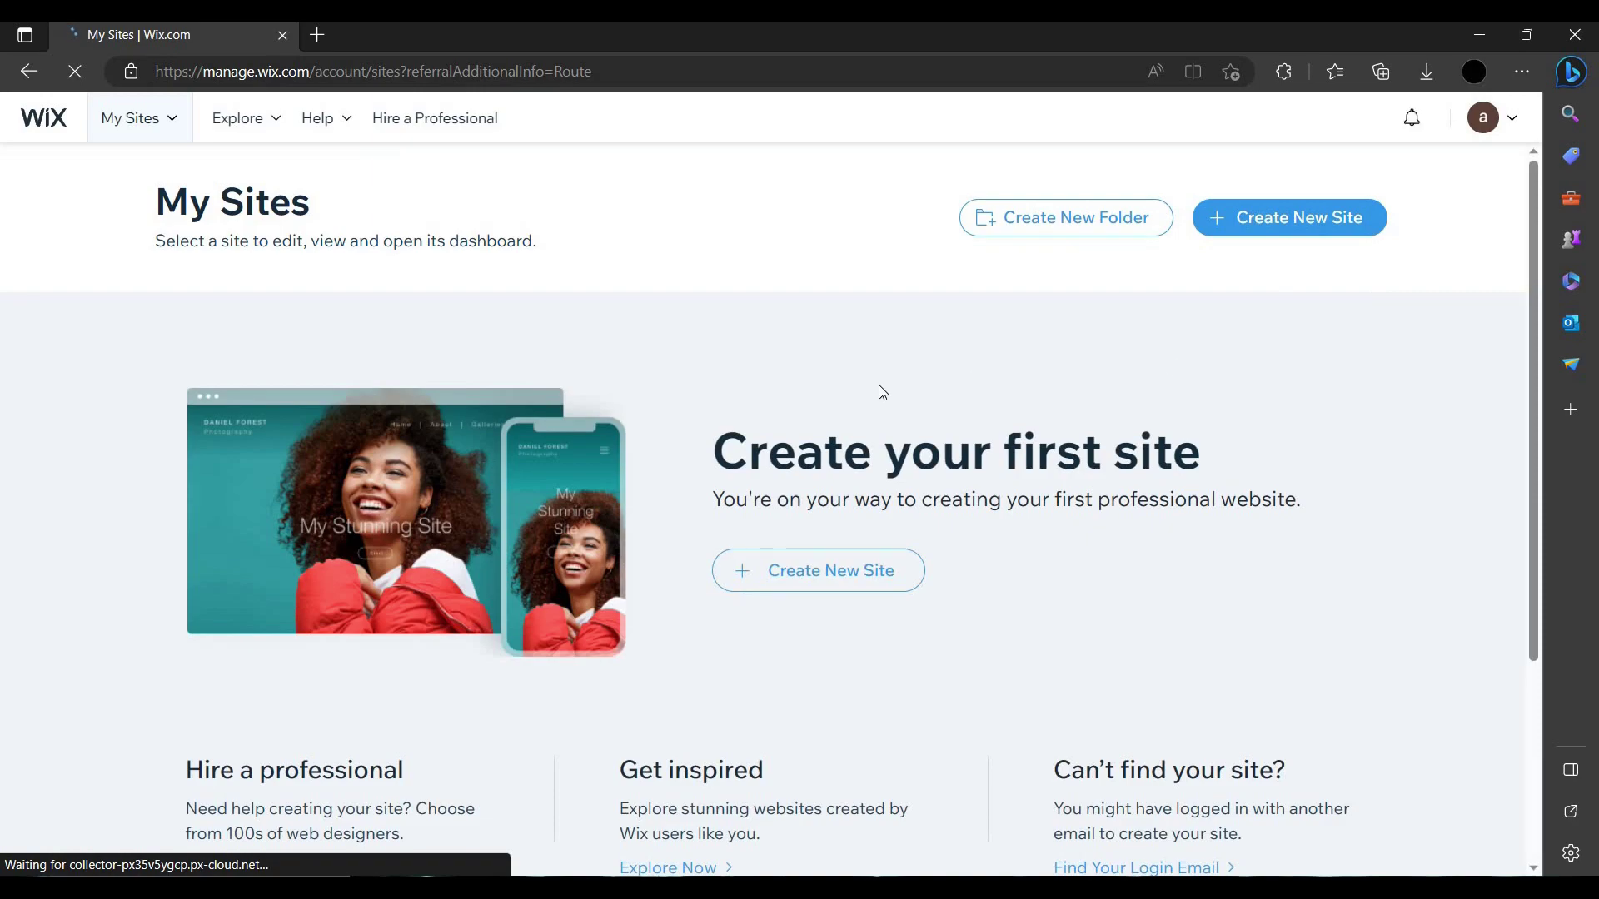
# - Create a new site with Ecommerce Store as the website type
pyautogui.click(1296, 240)
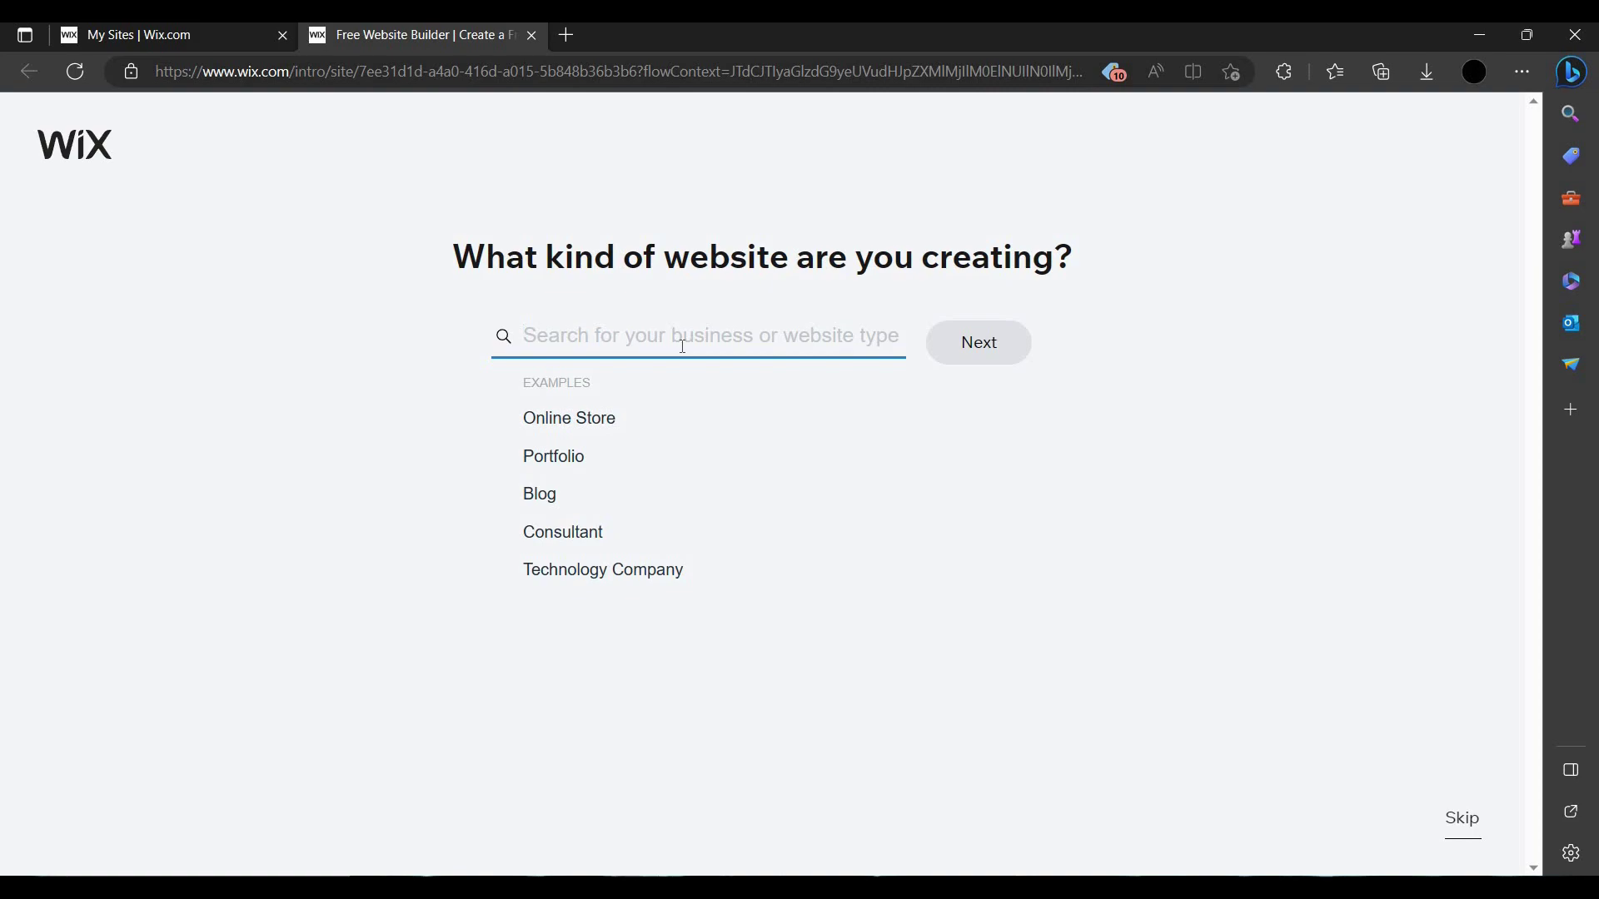
pyautogui.write('em')
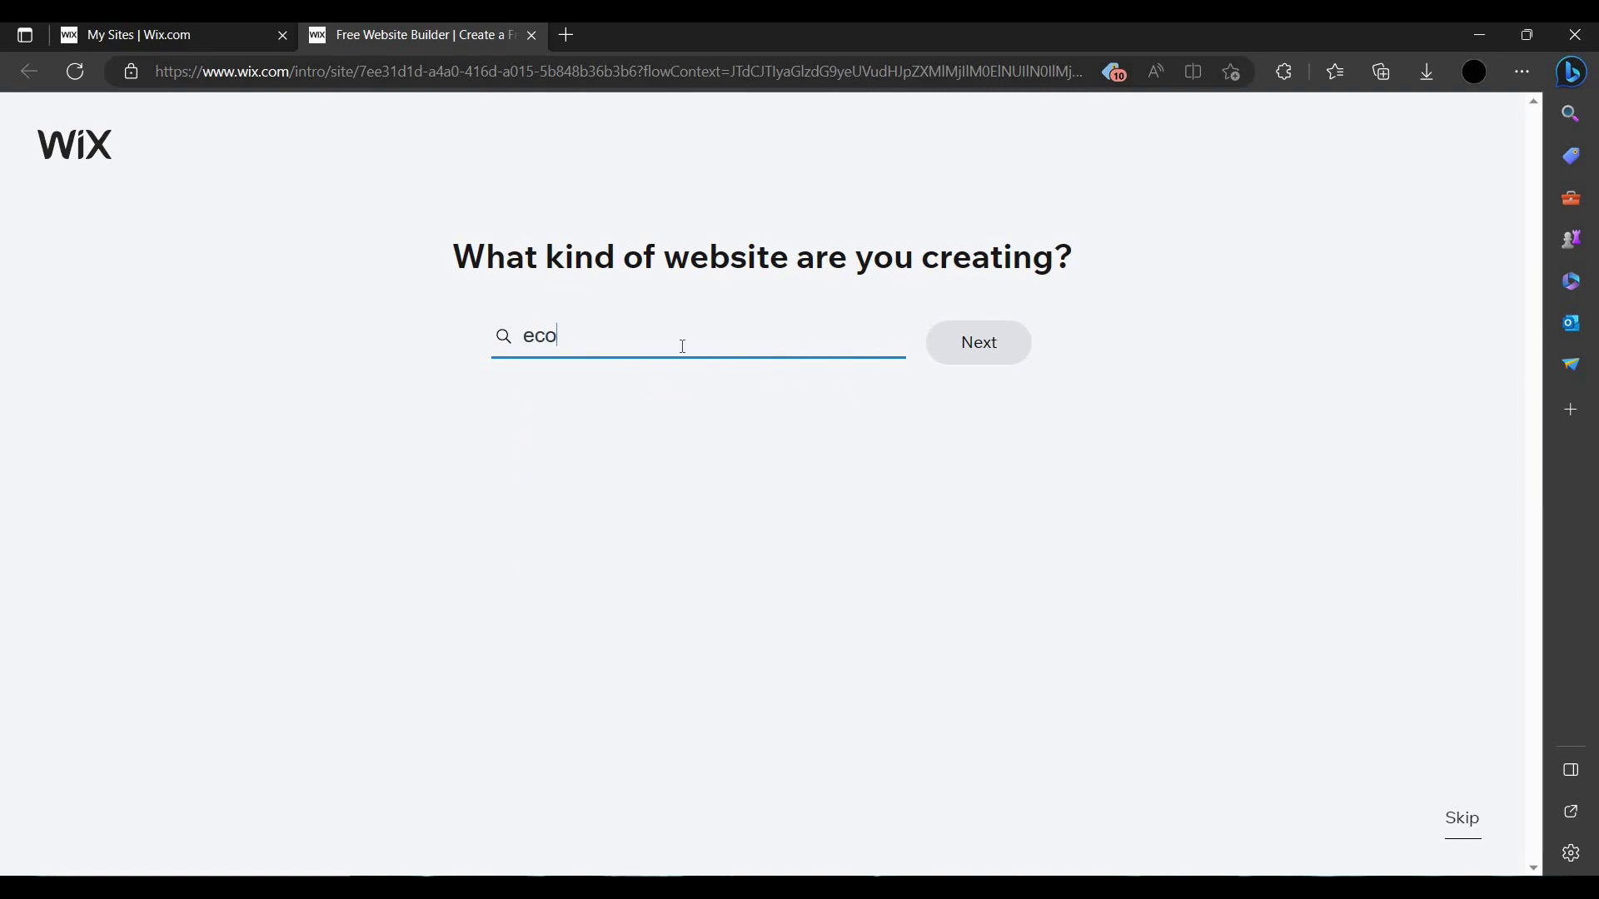
pyautogui.write('omm')
pyautogui.click(813, 389)
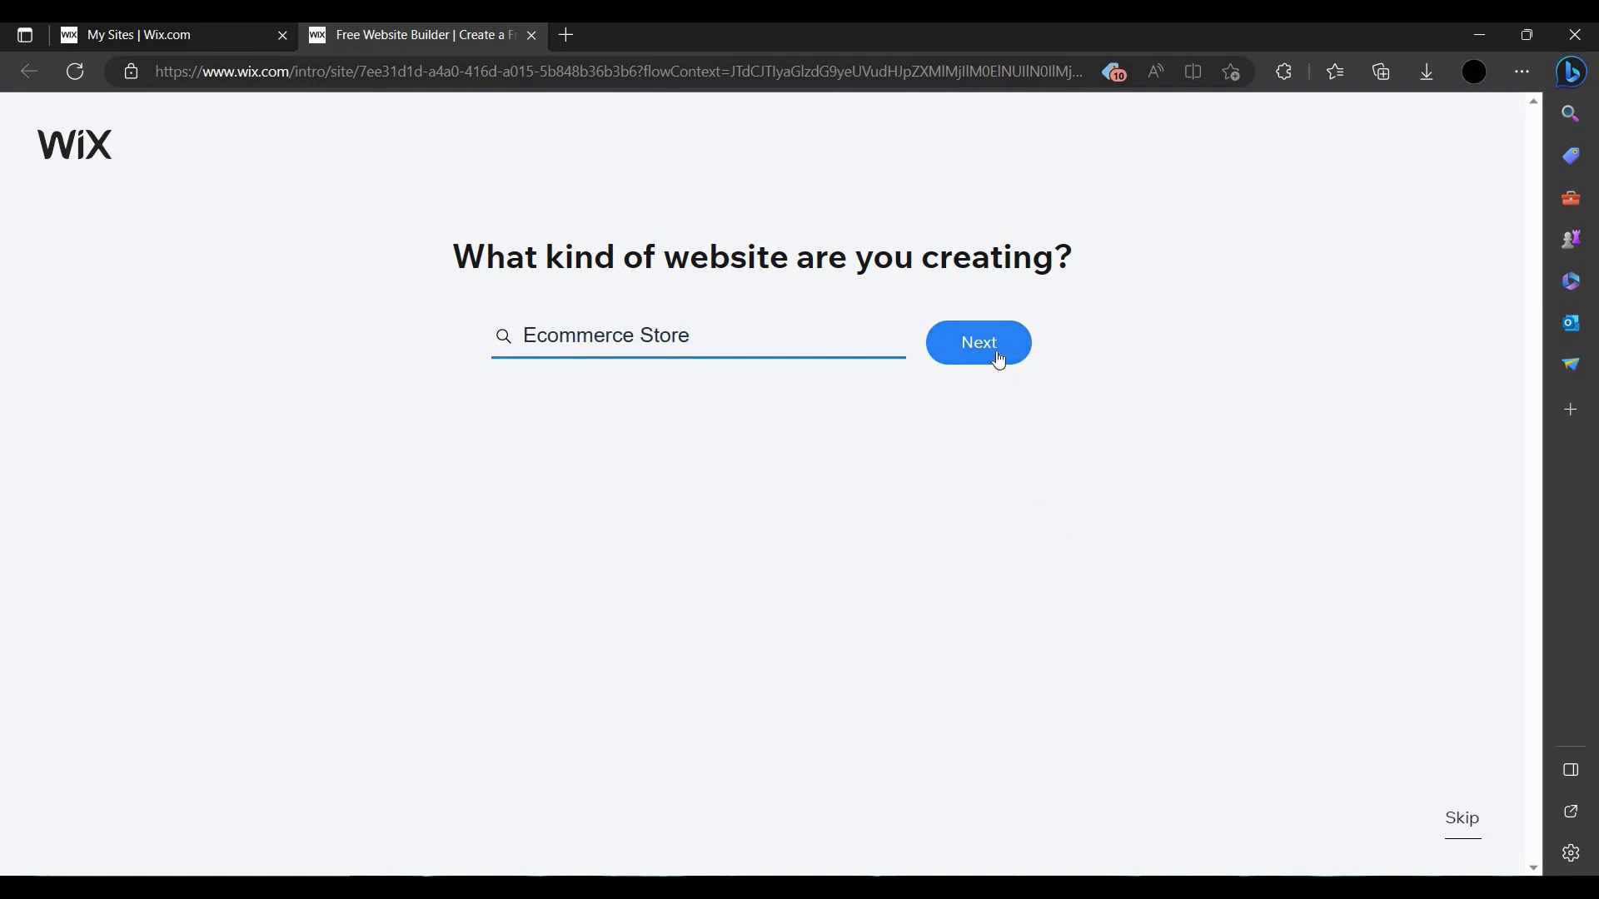
pyautogui.click(1000, 361)
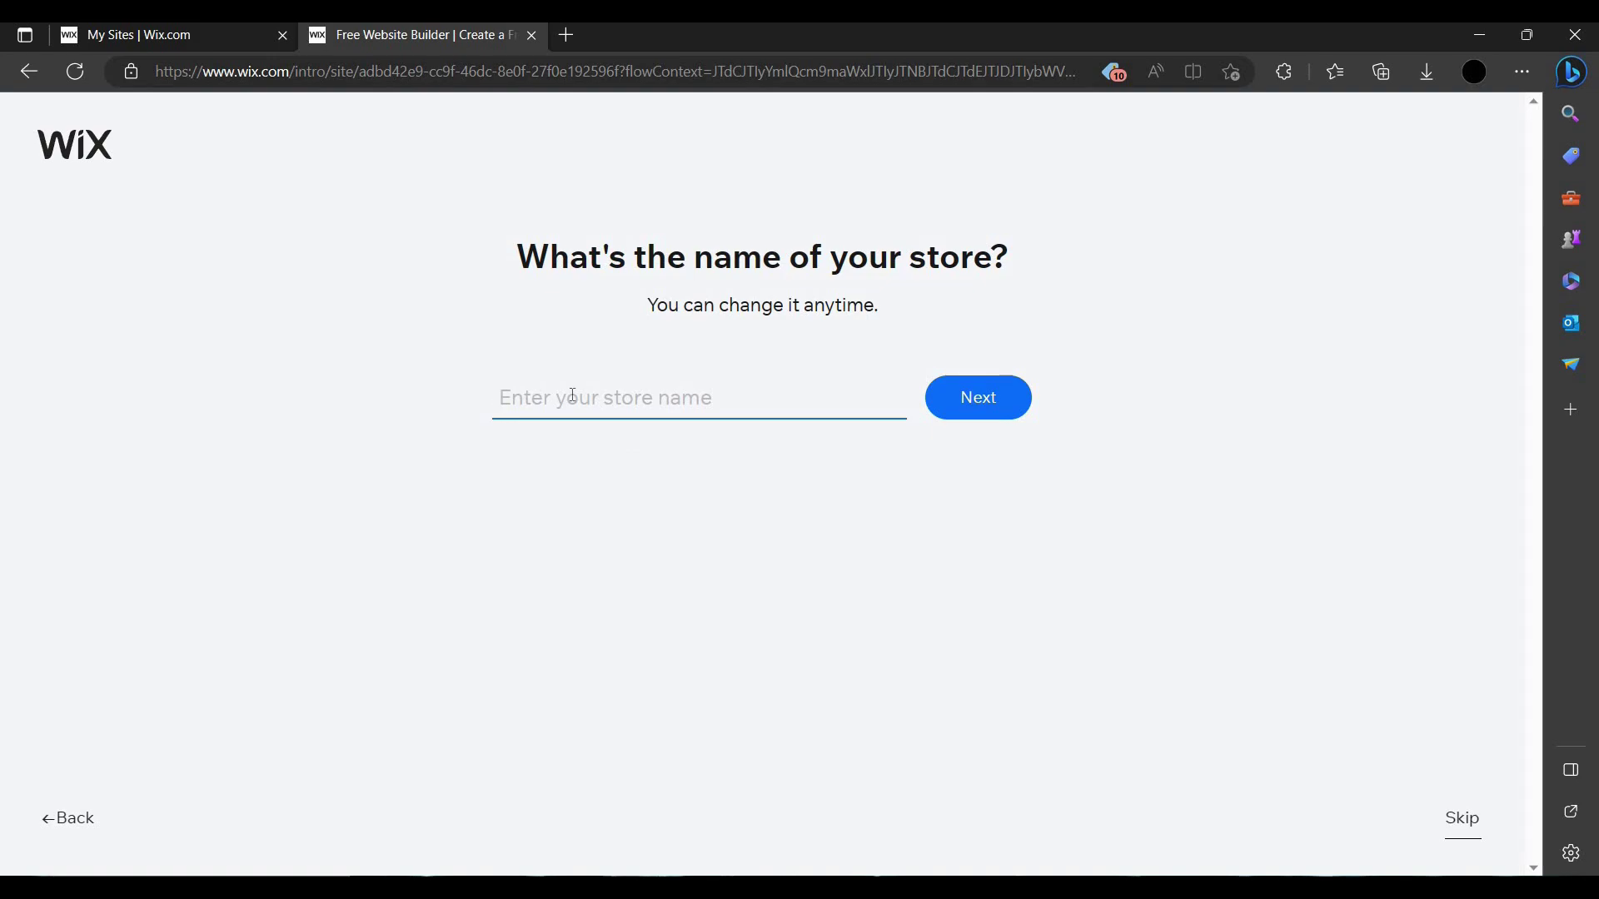
# - Name the store 'kids toys' and continue
pyautogui.write('to')
pyautogui.press('BackSpace')
pyautogui.press('BackSpace')
pyautogui.write('k')
pyautogui.click(950, 404)
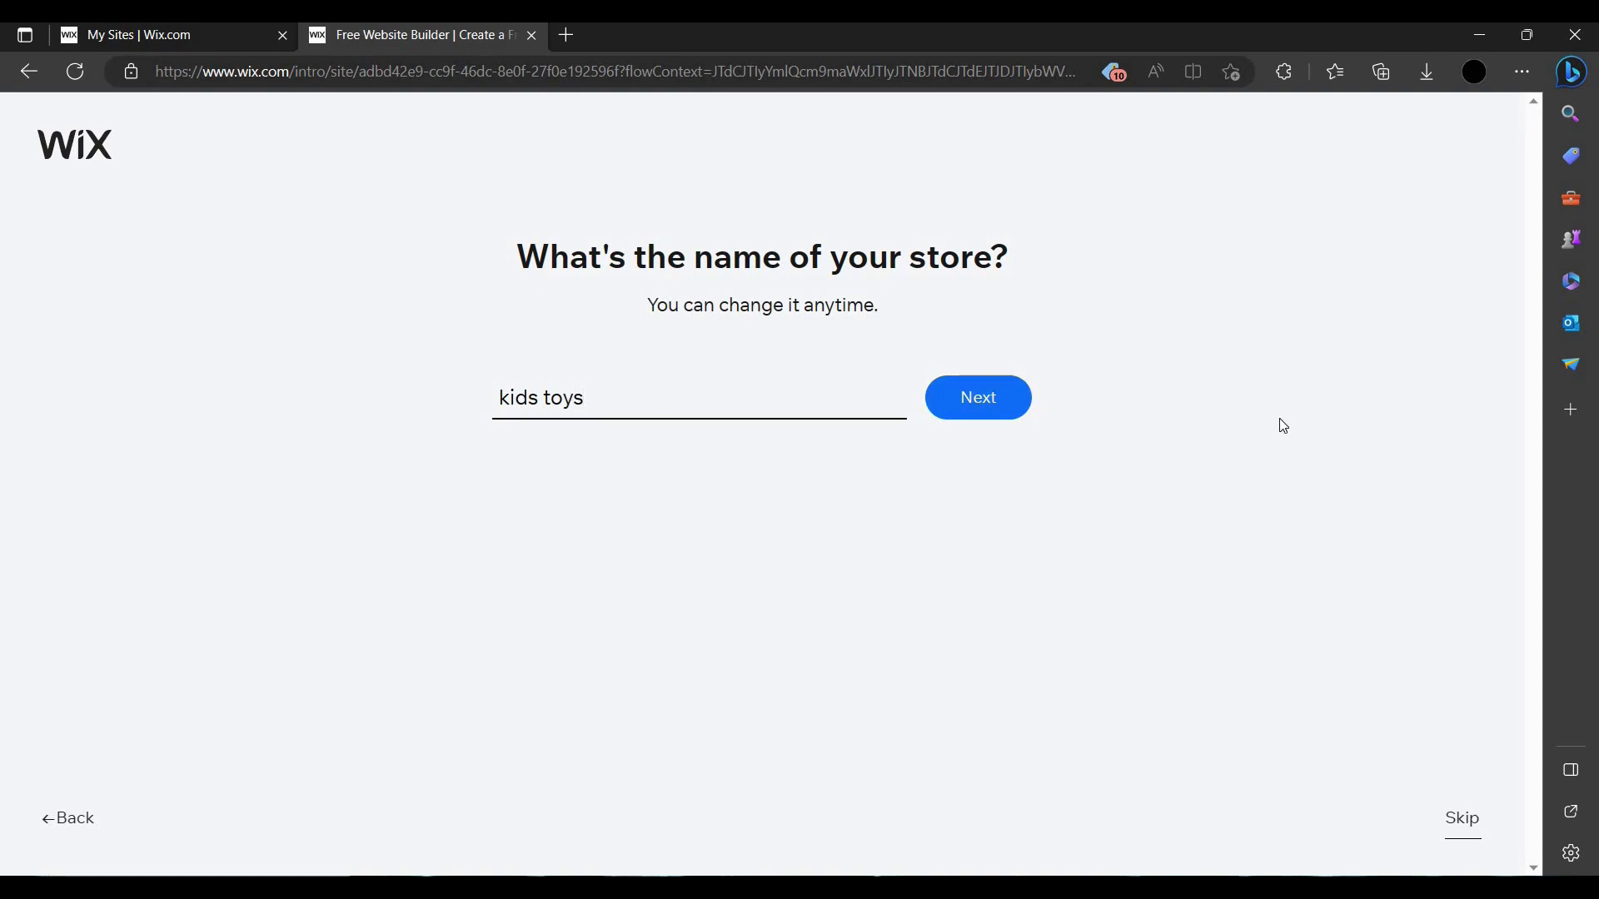
pyautogui.click(965, 401)
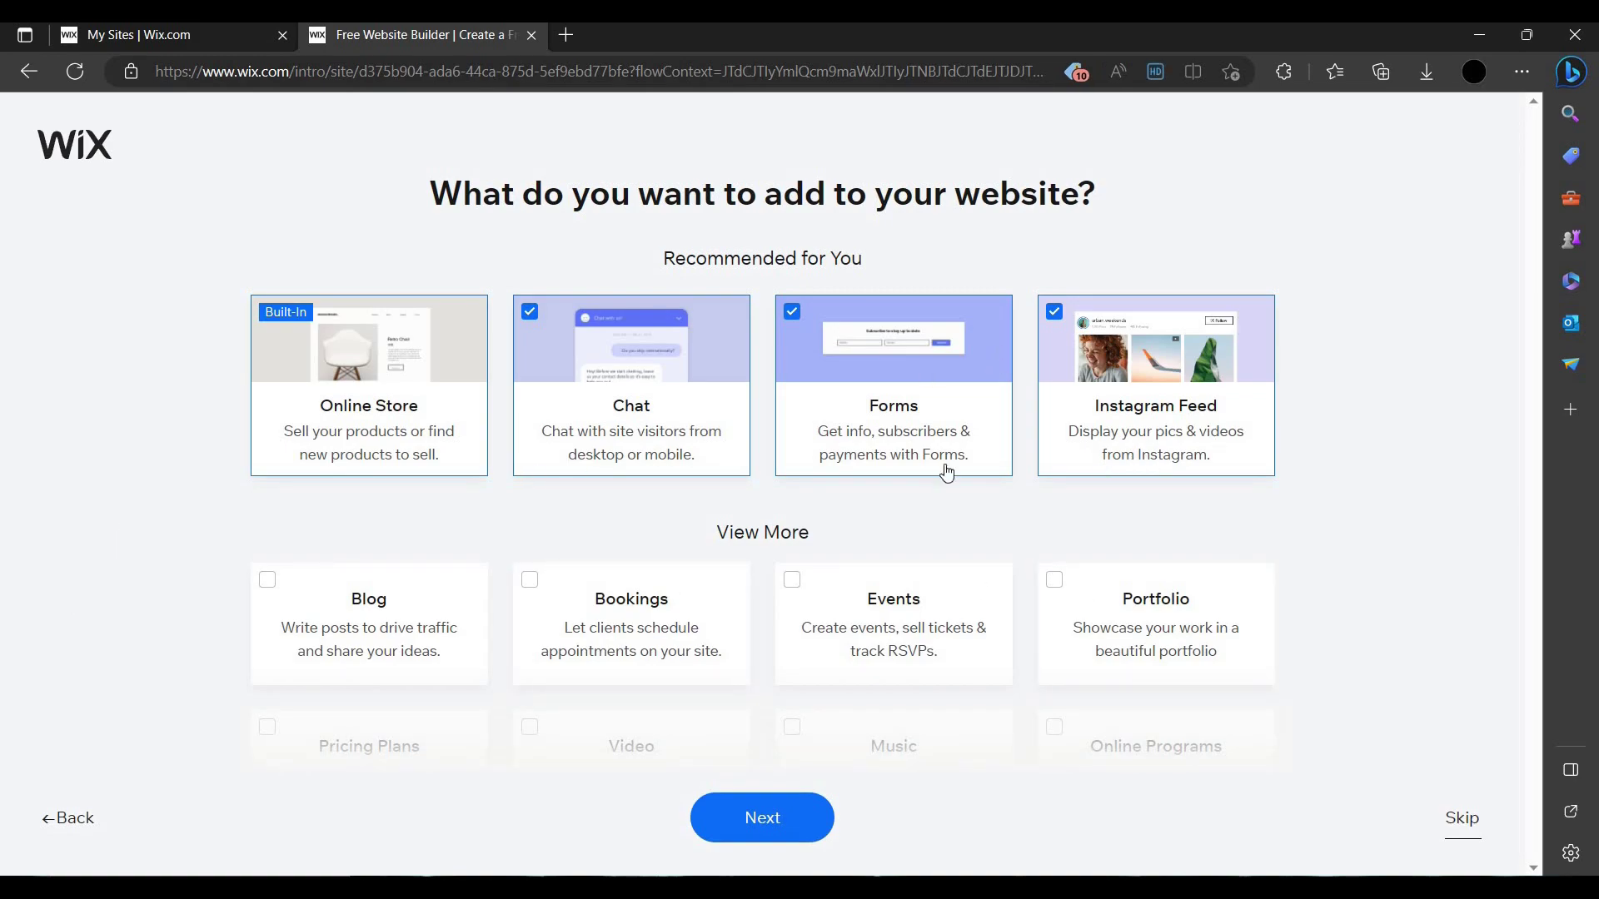
# - Remove Instagram Feed, add Video and Music, and confirm the chosen features
pyautogui.scroll(-1, 1103, 329)
pyautogui.click(1104, 329)
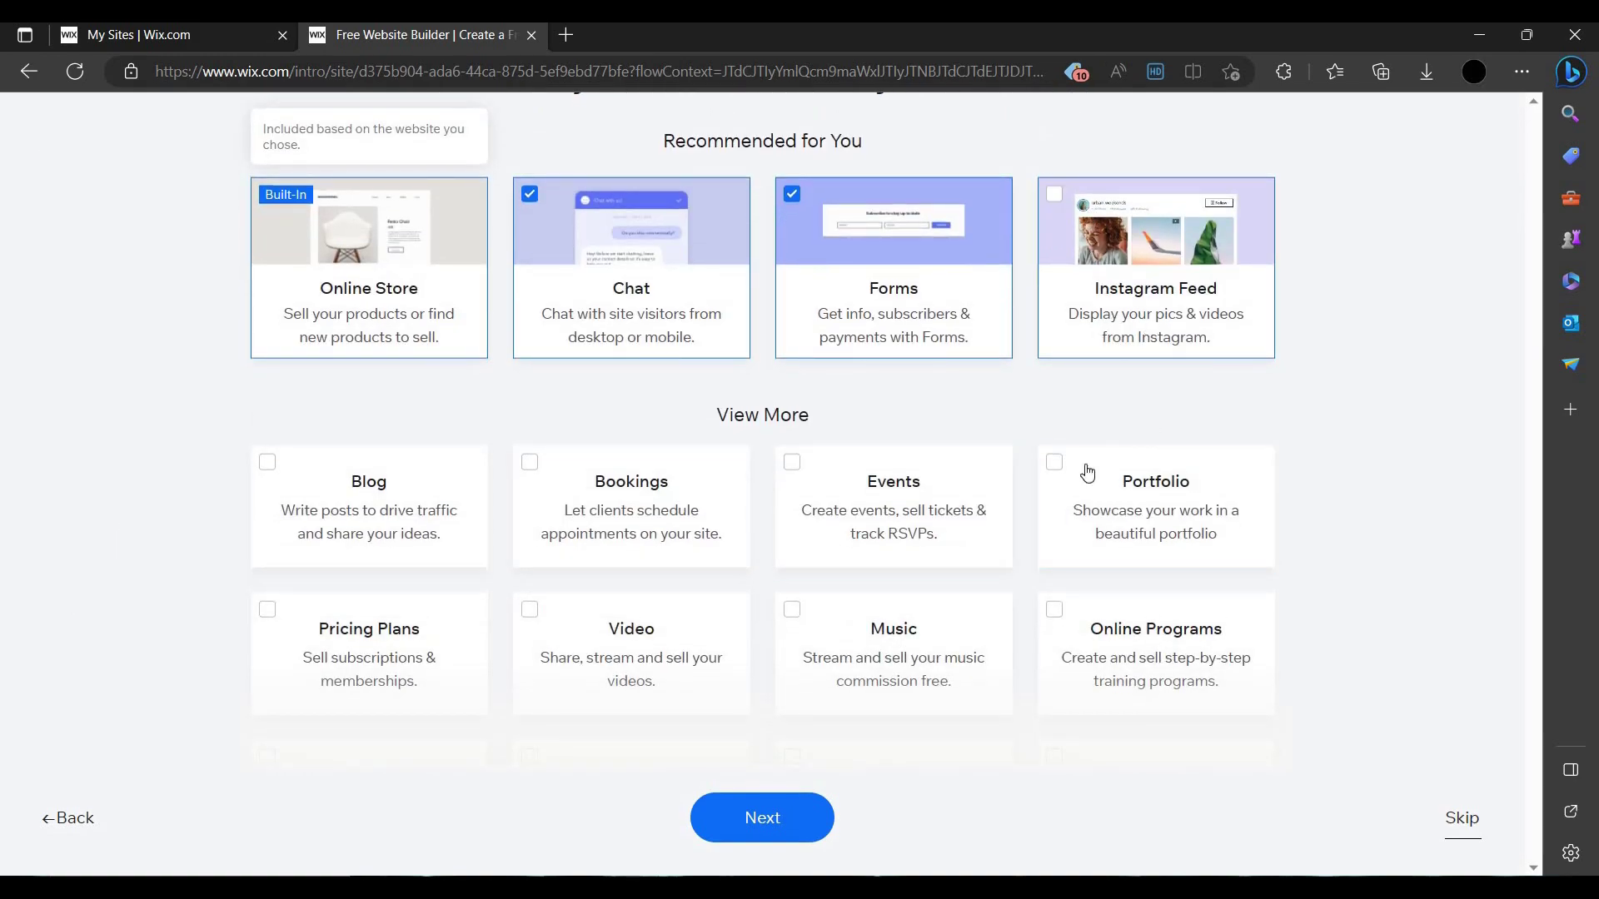
pyautogui.scroll(-1, 829, 456)
pyautogui.scroll(-2, 829, 456)
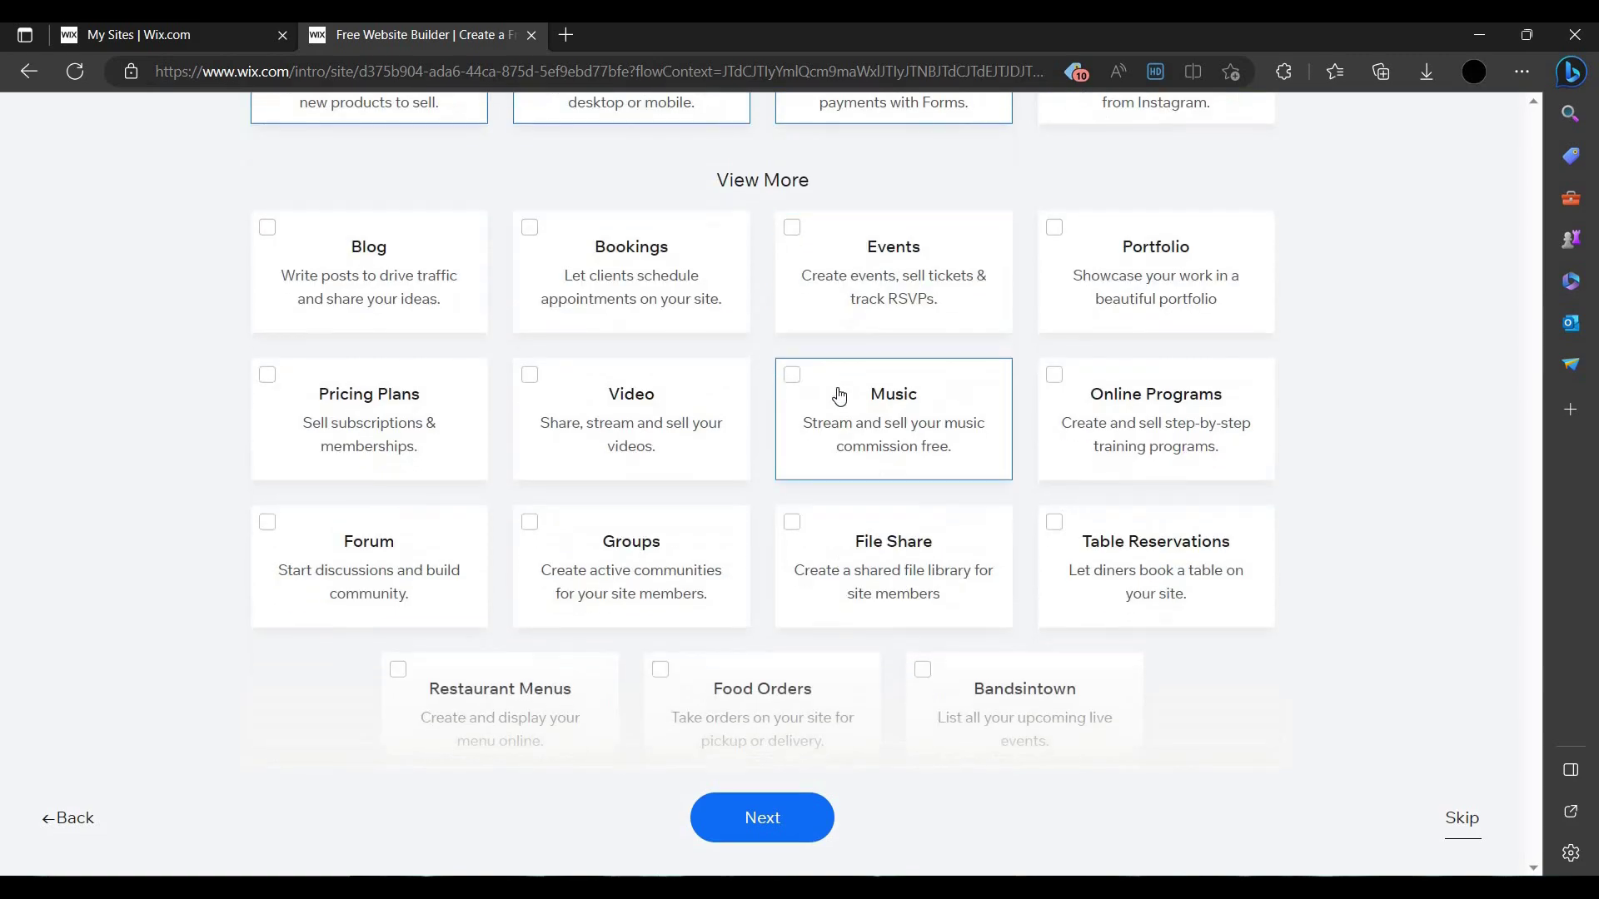
pyautogui.click(583, 391)
pyautogui.scroll(-1, 999, 536)
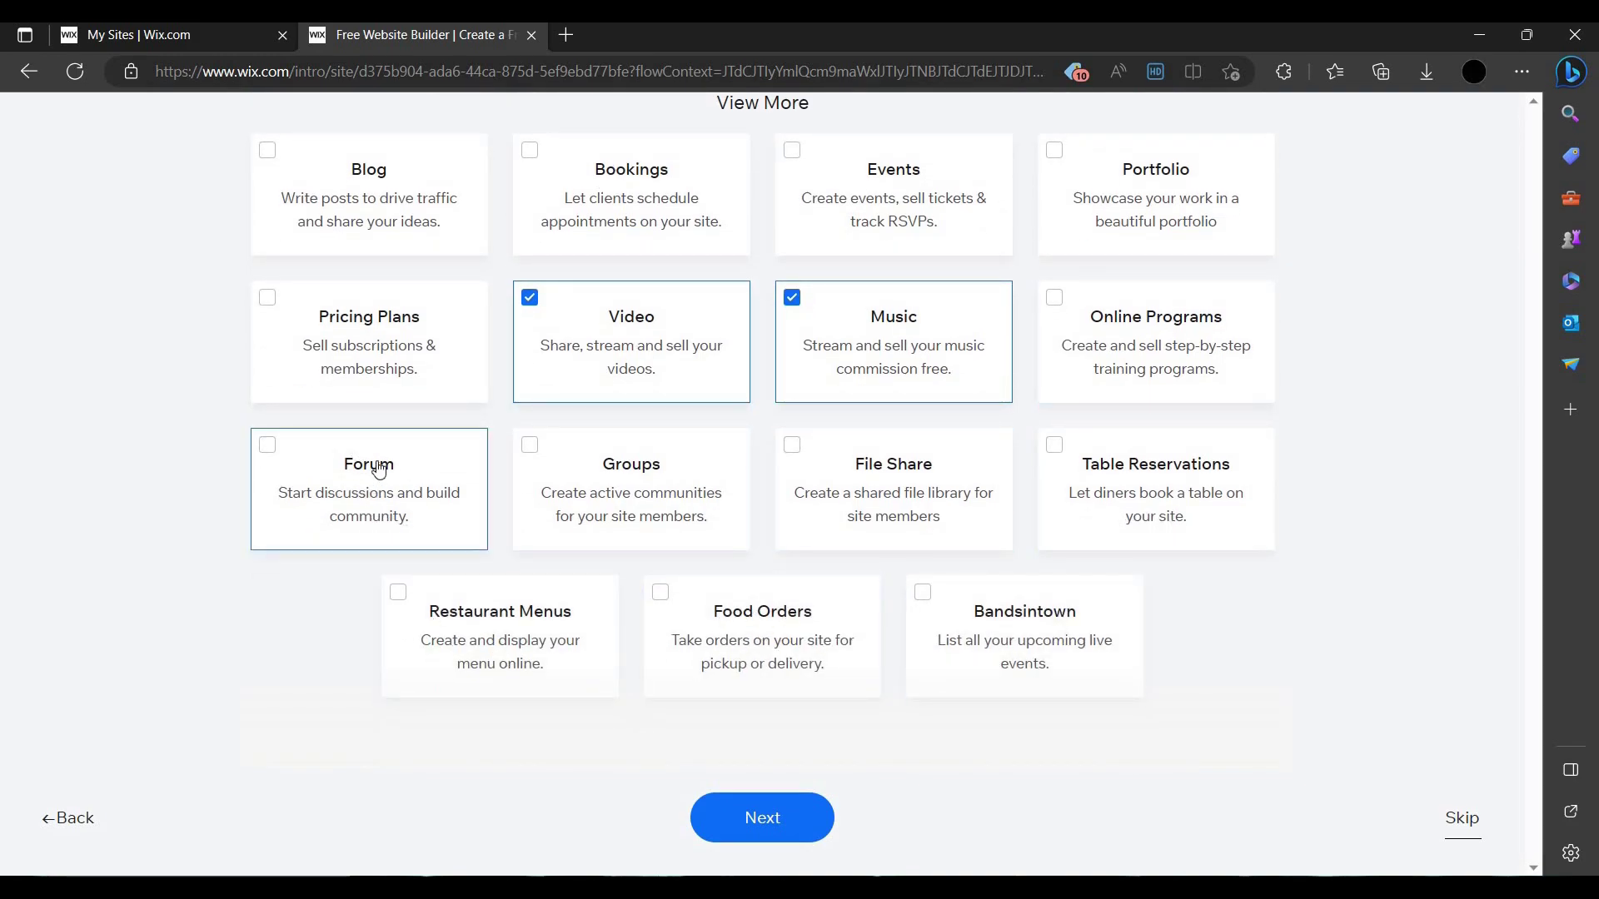
pyautogui.scroll(3, 312, 462)
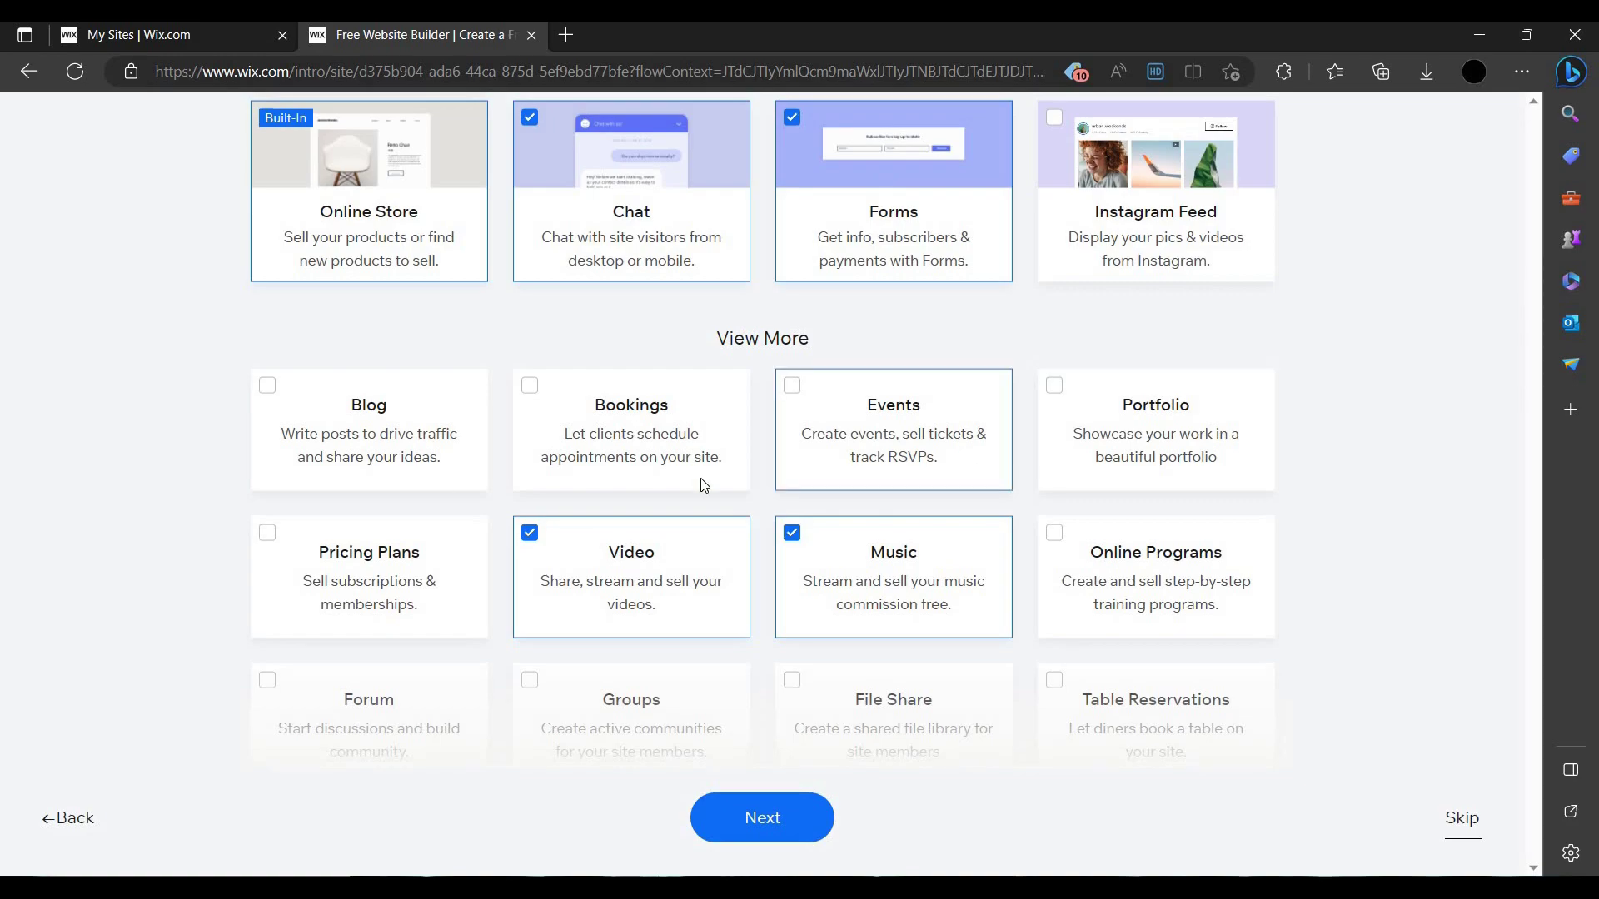
pyautogui.scroll(3, 1071, 498)
pyautogui.scroll(-3, 779, 829)
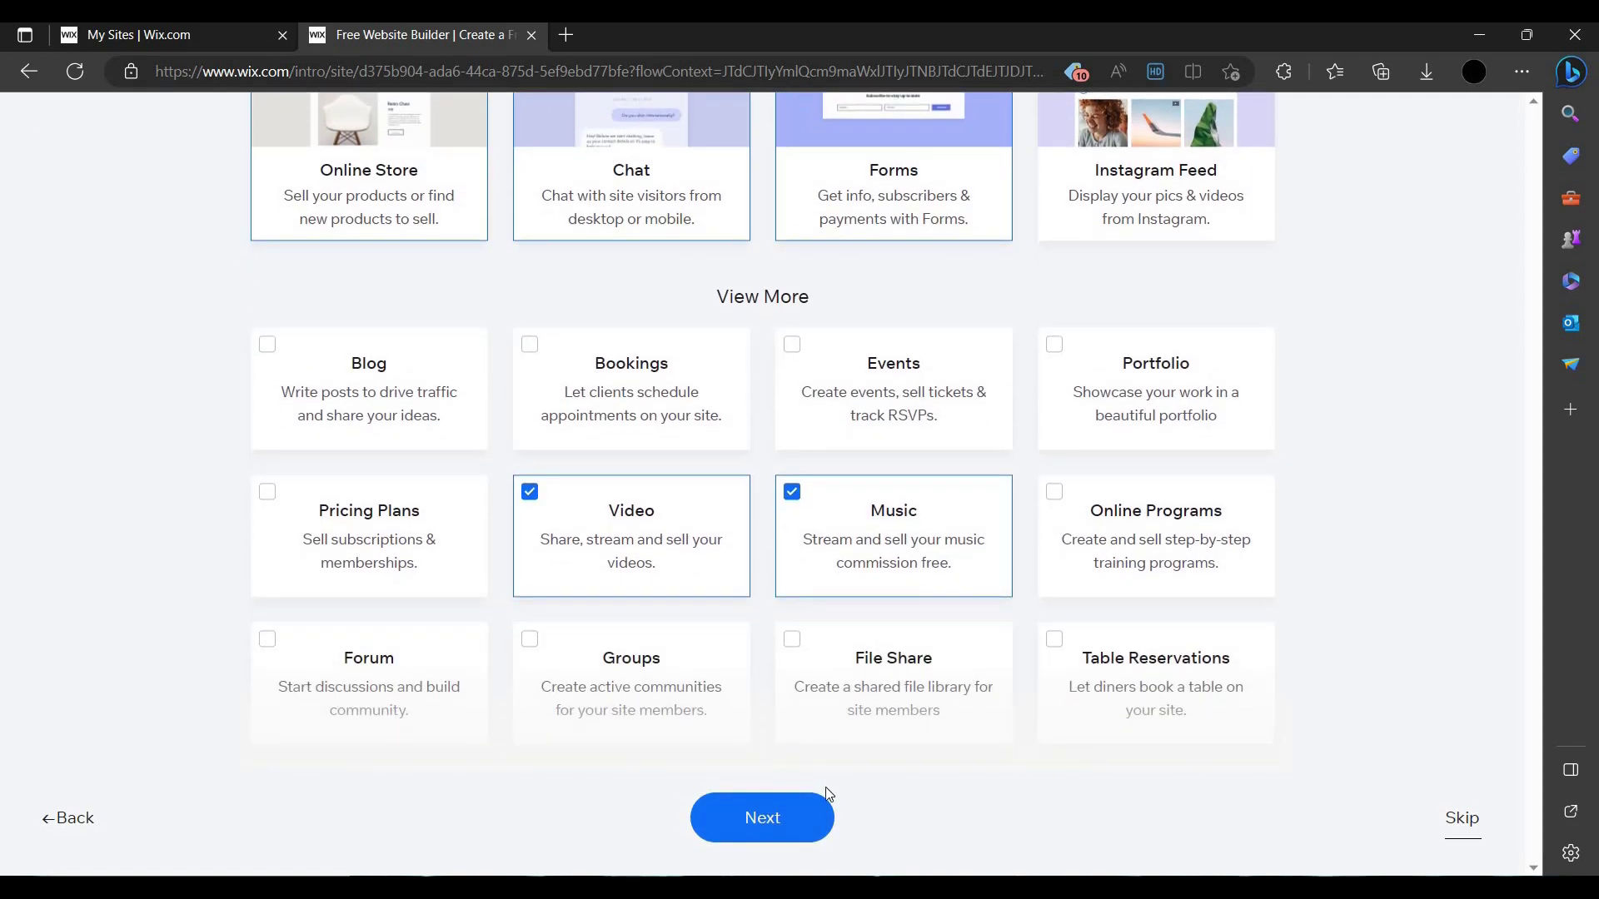
pyautogui.click(762, 818)
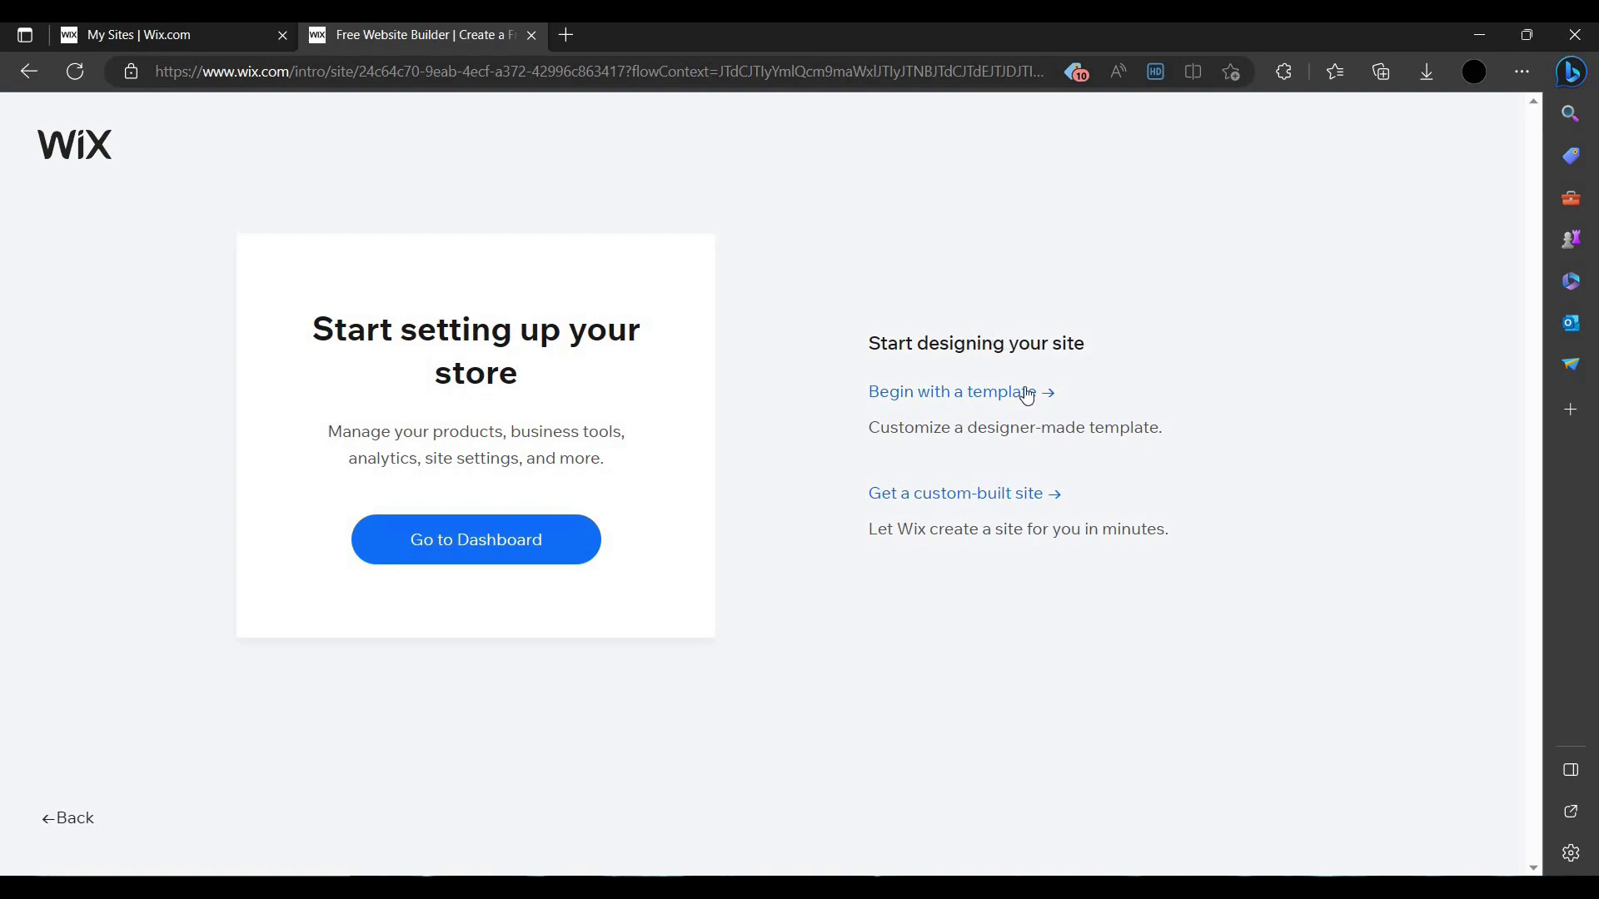
# - Choose to begin the site from a designer template
pyautogui.click(958, 396)
pyautogui.click(968, 400)
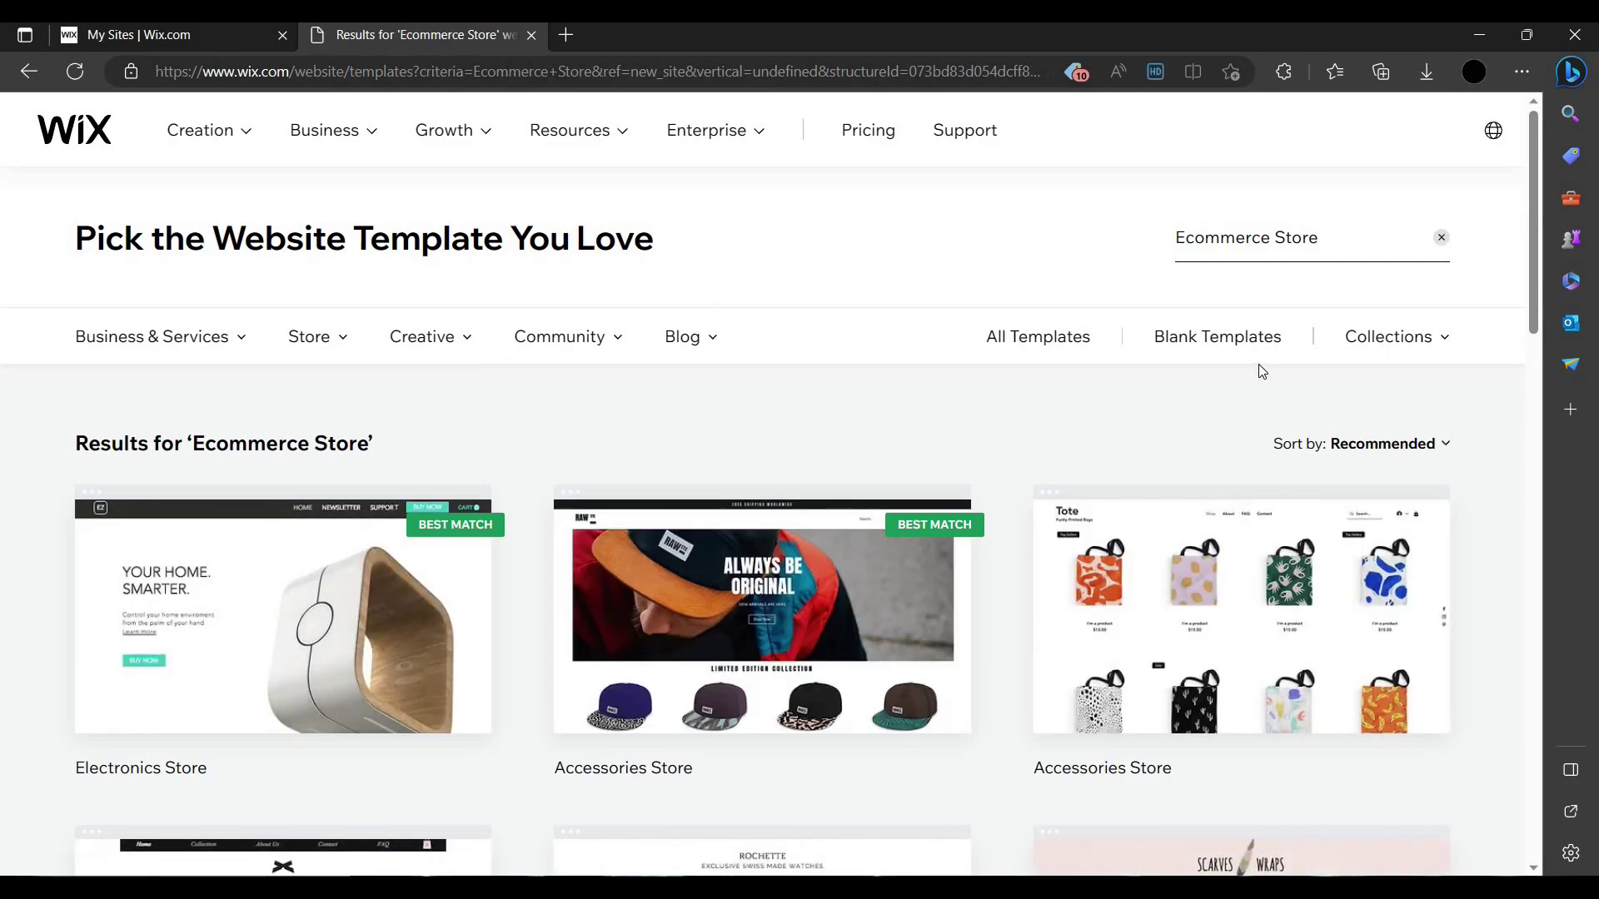
pyautogui.scroll(-5, 1137, 614)
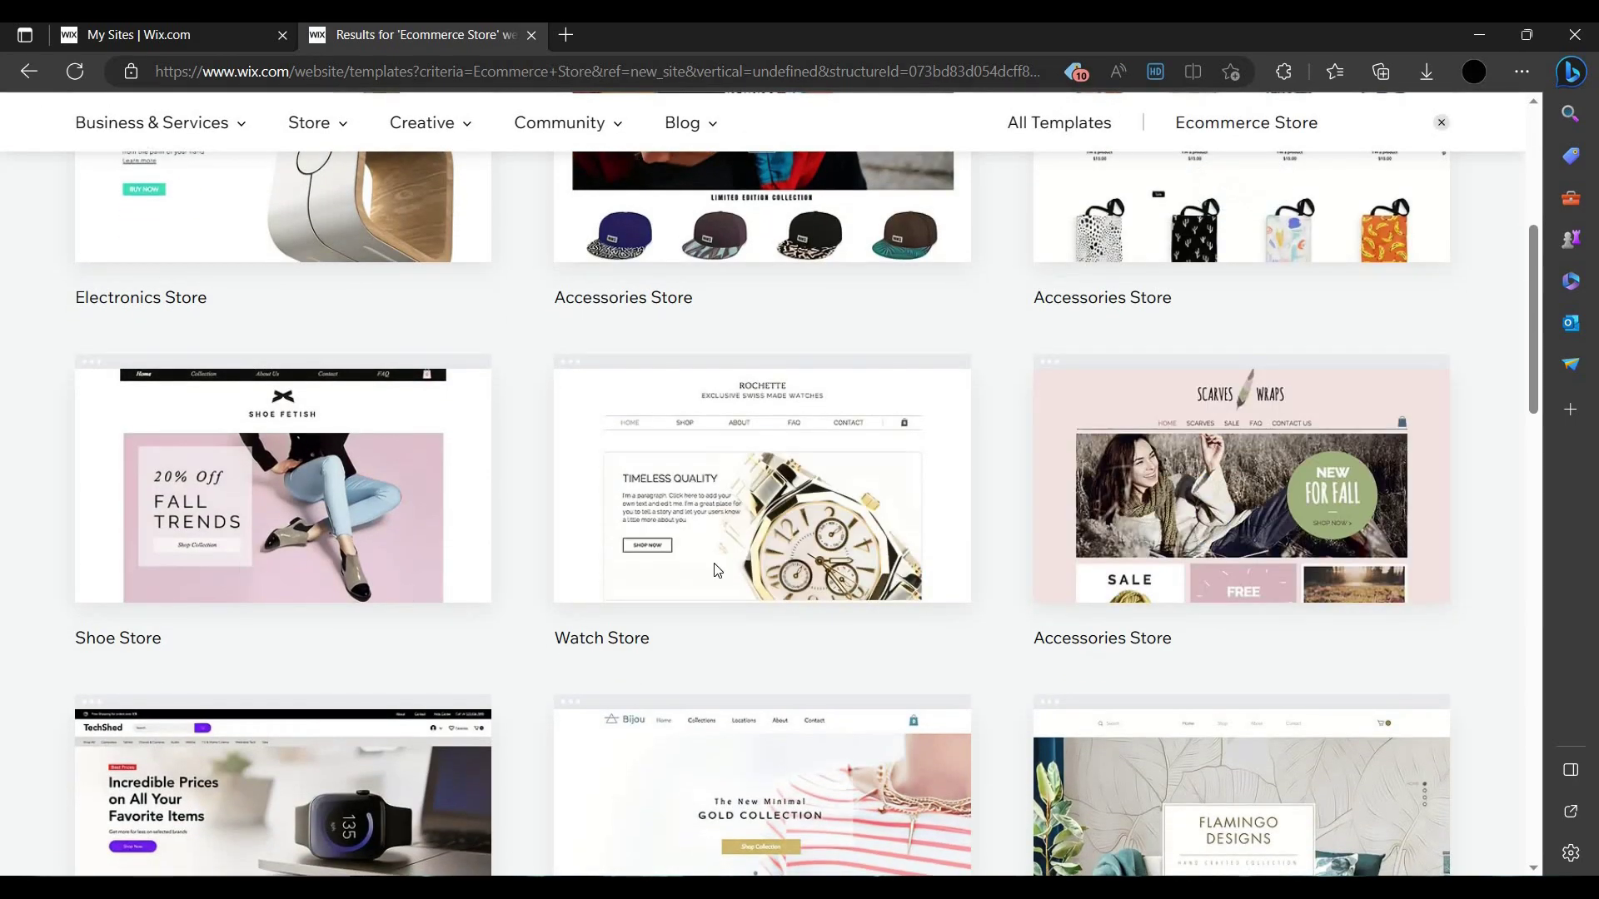
pyautogui.scroll(5, 1031, 535)
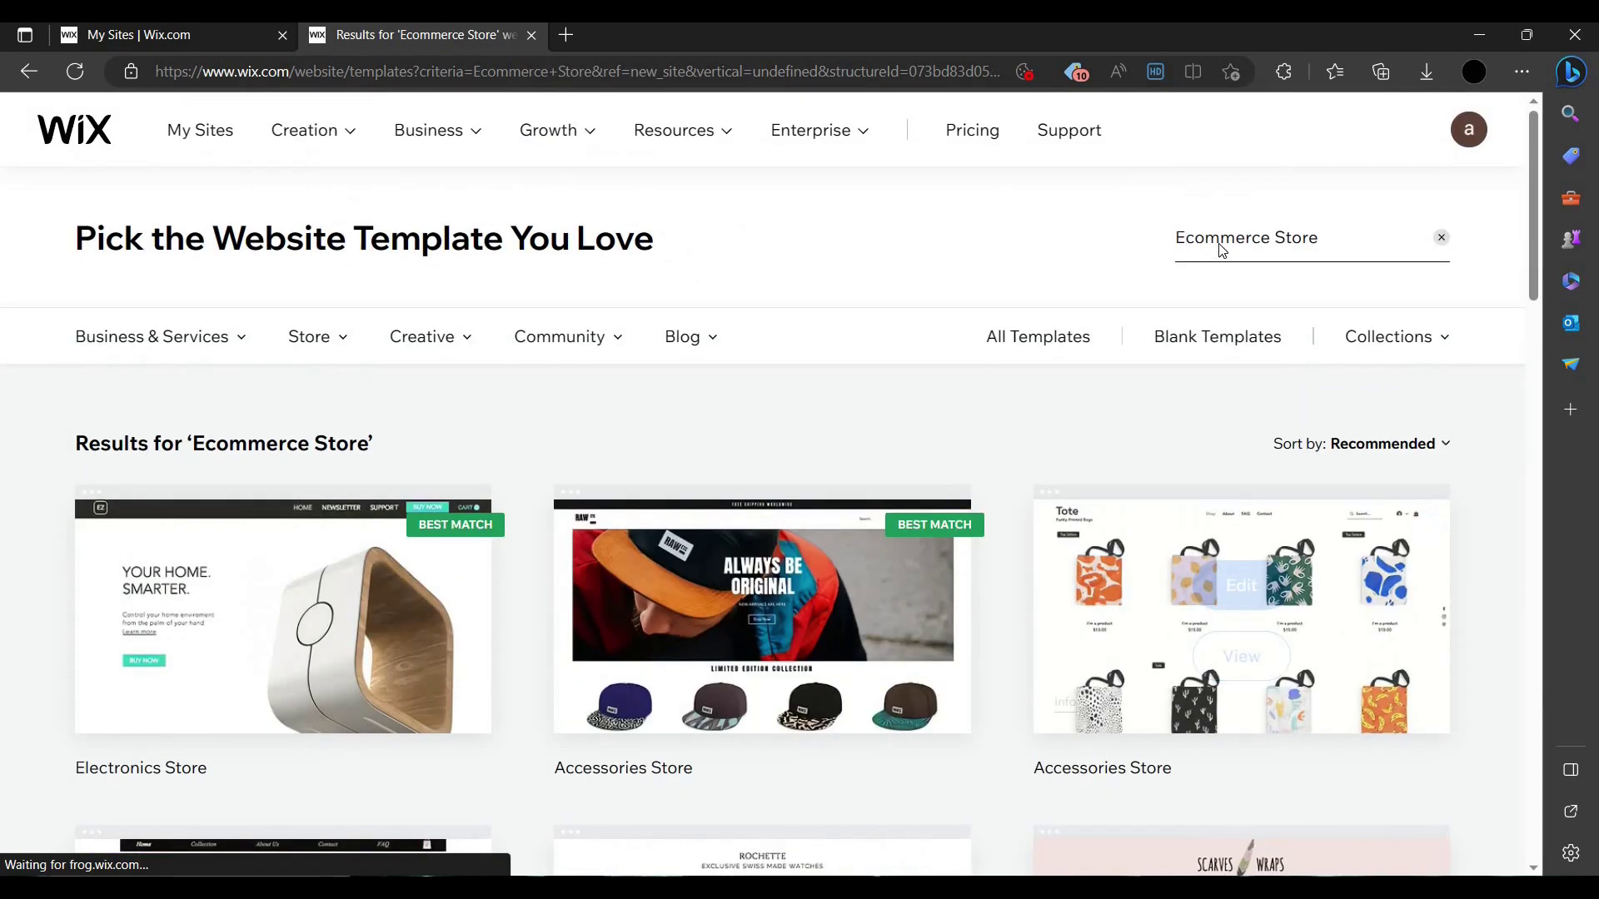
# - Replace the template search query 'Ecommerce Store' with 'toy'
pyautogui.click(1216, 248)
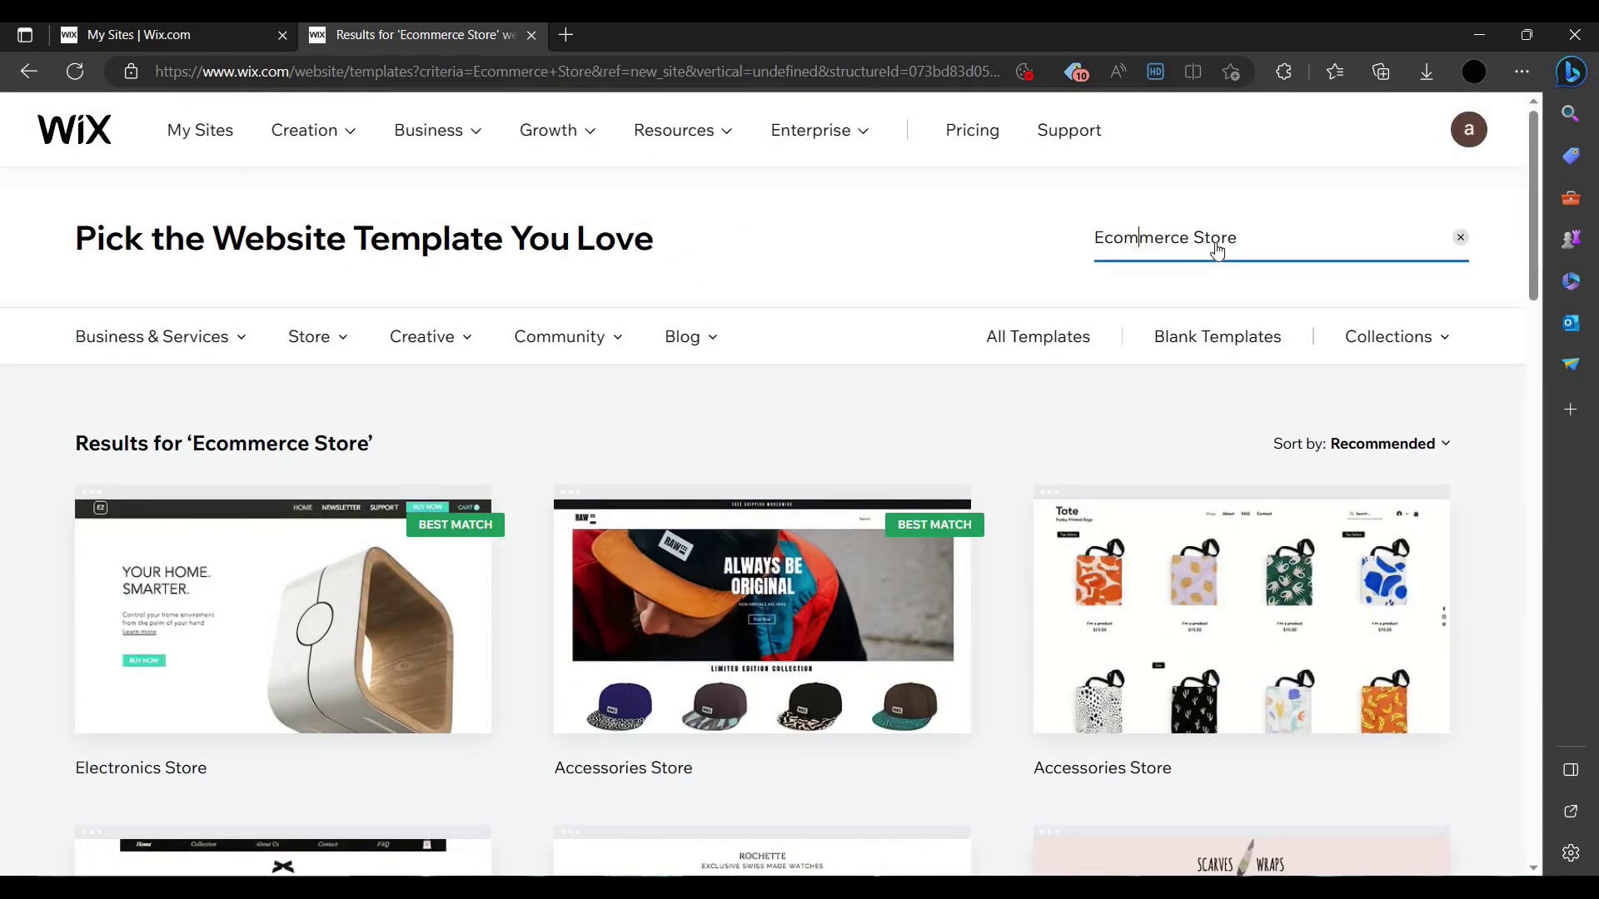
pyautogui.write('to')
pyautogui.doubleClick(1232, 239)
pyautogui.hotkey('ctrl', 'a')
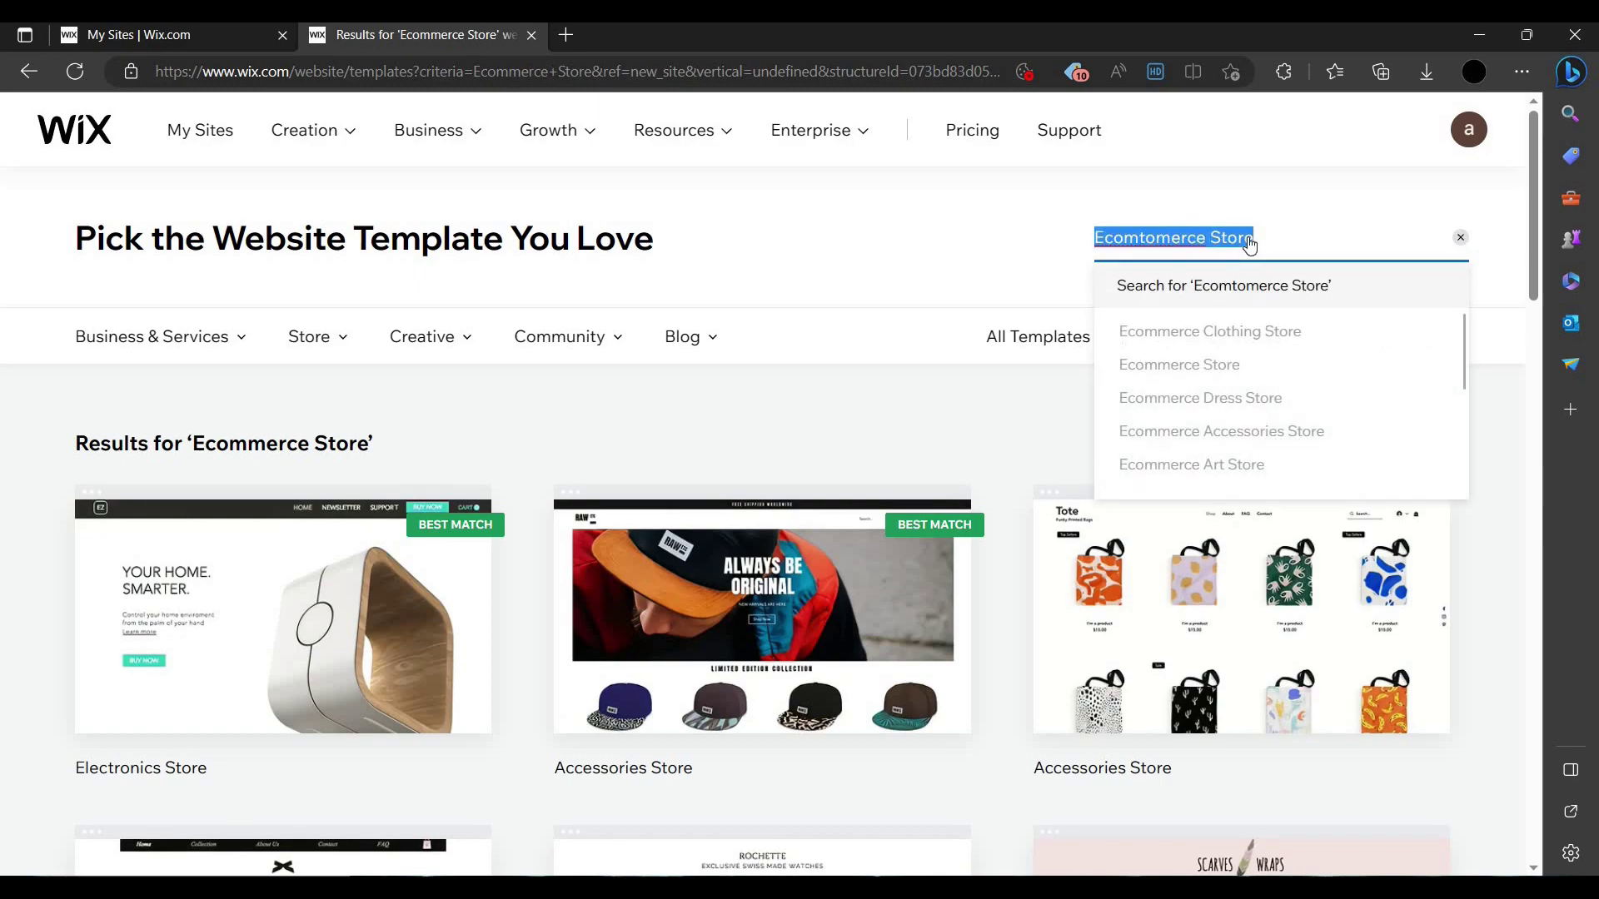
pyautogui.press('BackSpace')
pyautogui.write('t')
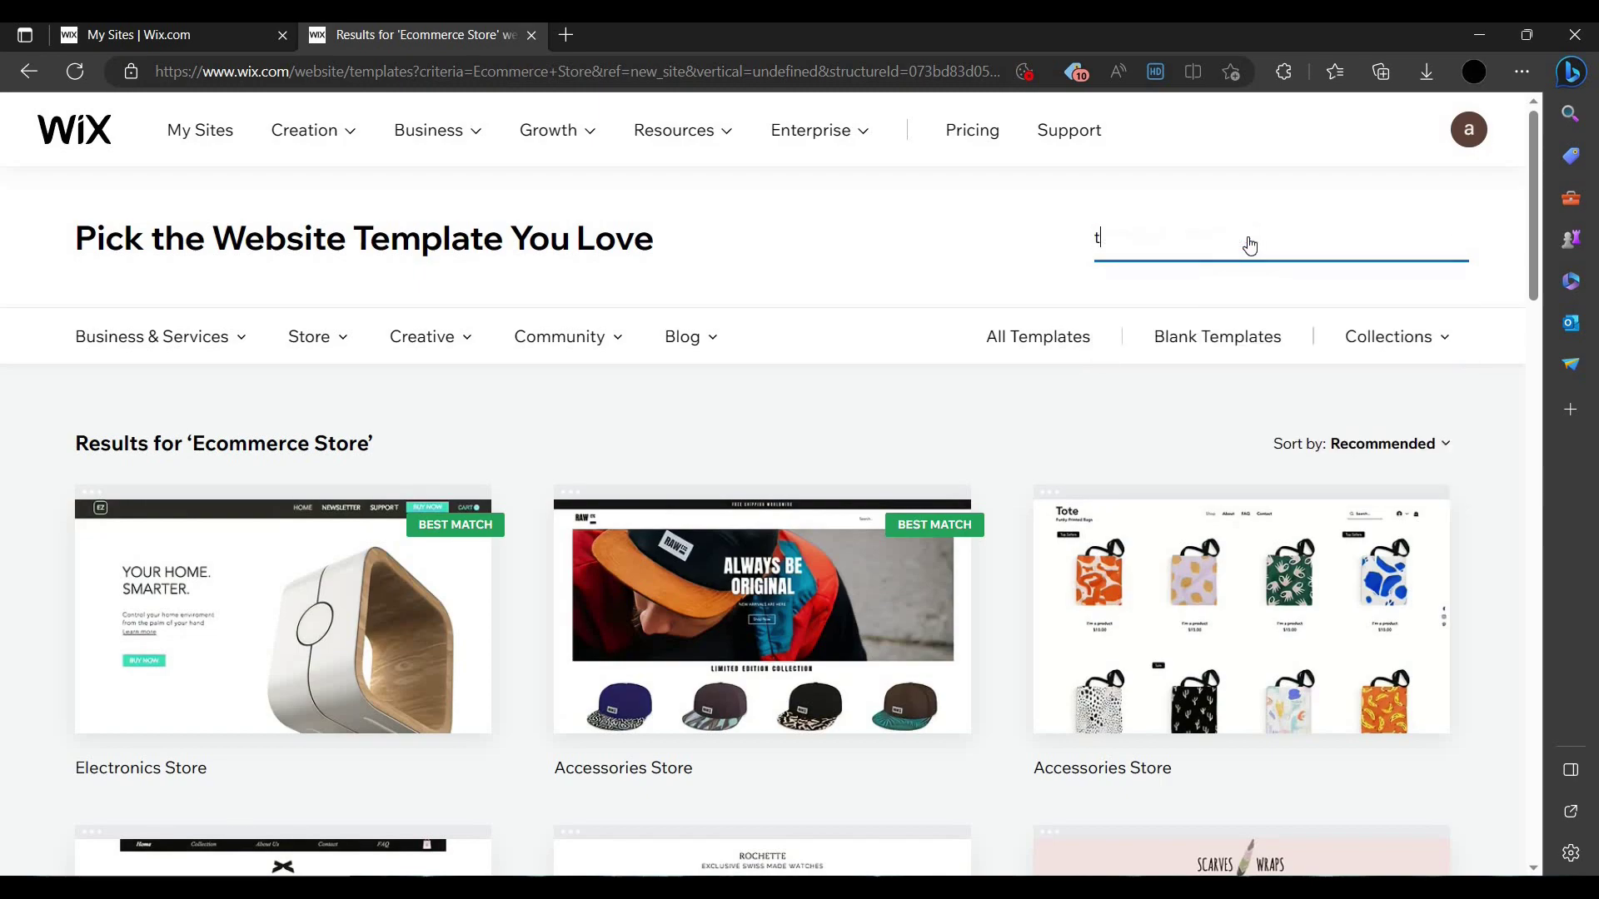
pyautogui.write('oy')
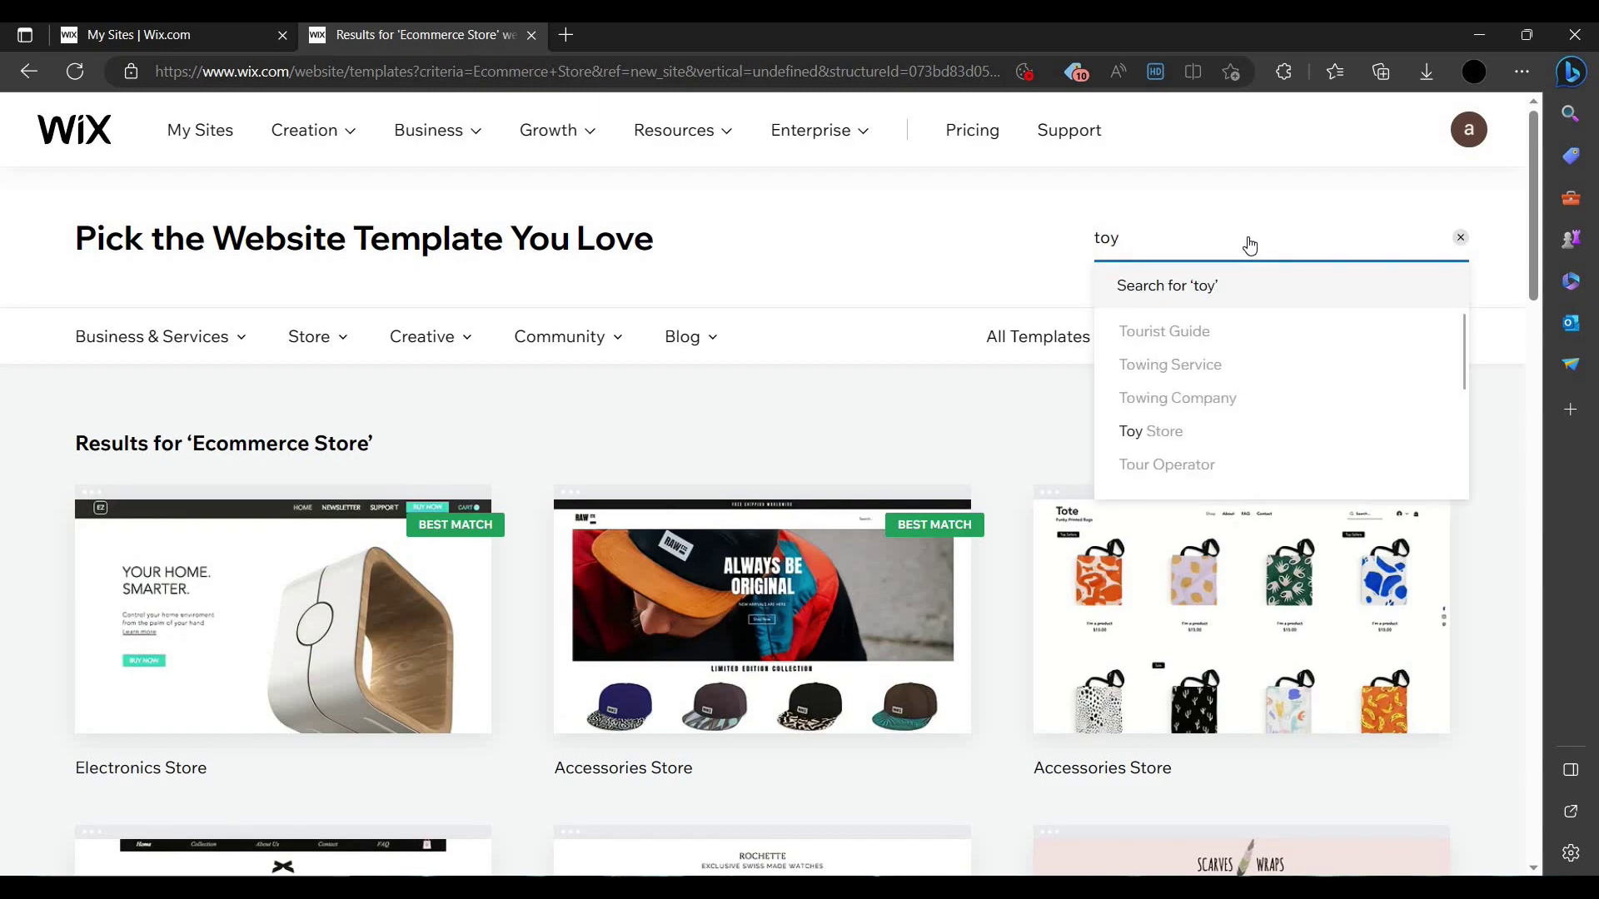
# - Search templates for Toy Store and preview the first, Playground, template
pyautogui.click(1190, 335)
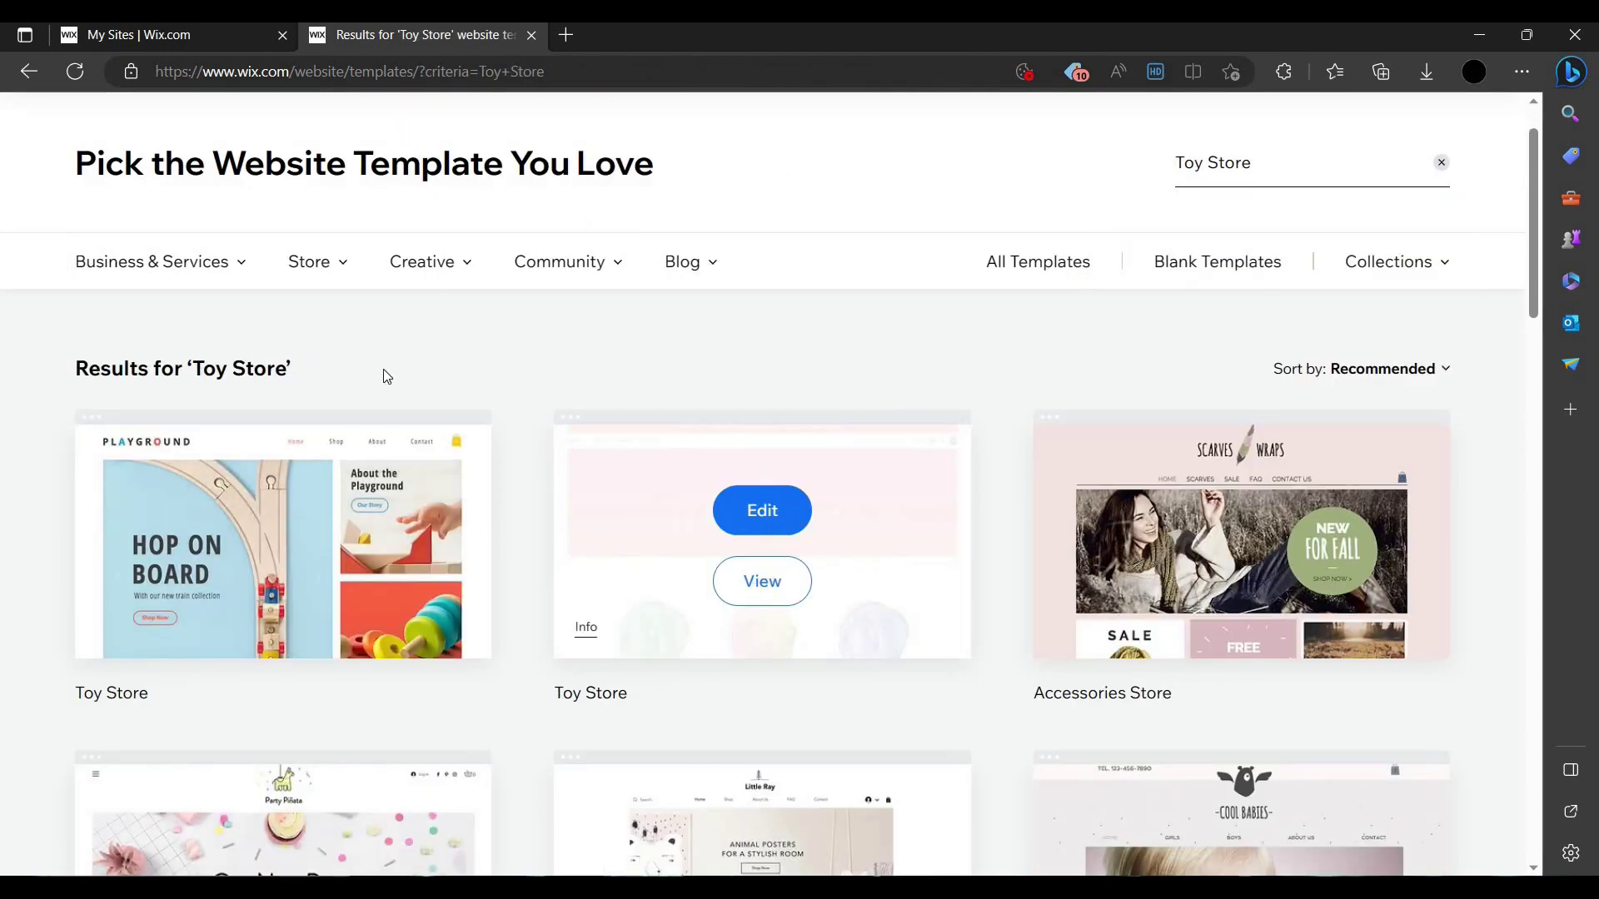
pyautogui.scroll(-3, 159, 452)
pyautogui.scroll(-3, 158, 452)
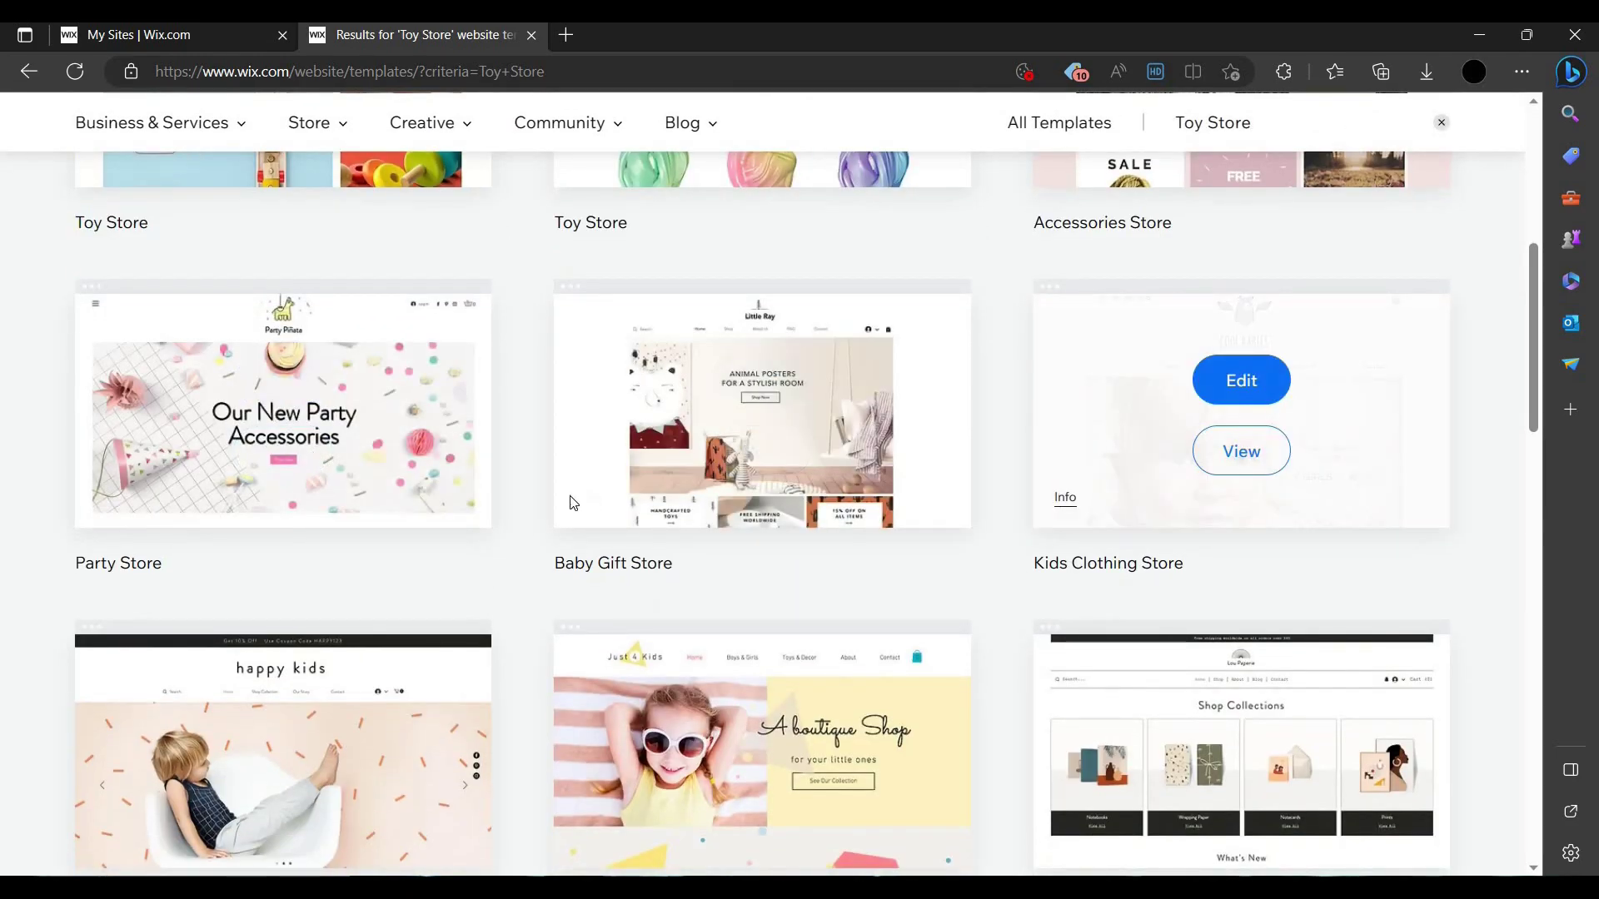
pyautogui.scroll(4, 1366, 497)
pyautogui.scroll(-7, 847, 546)
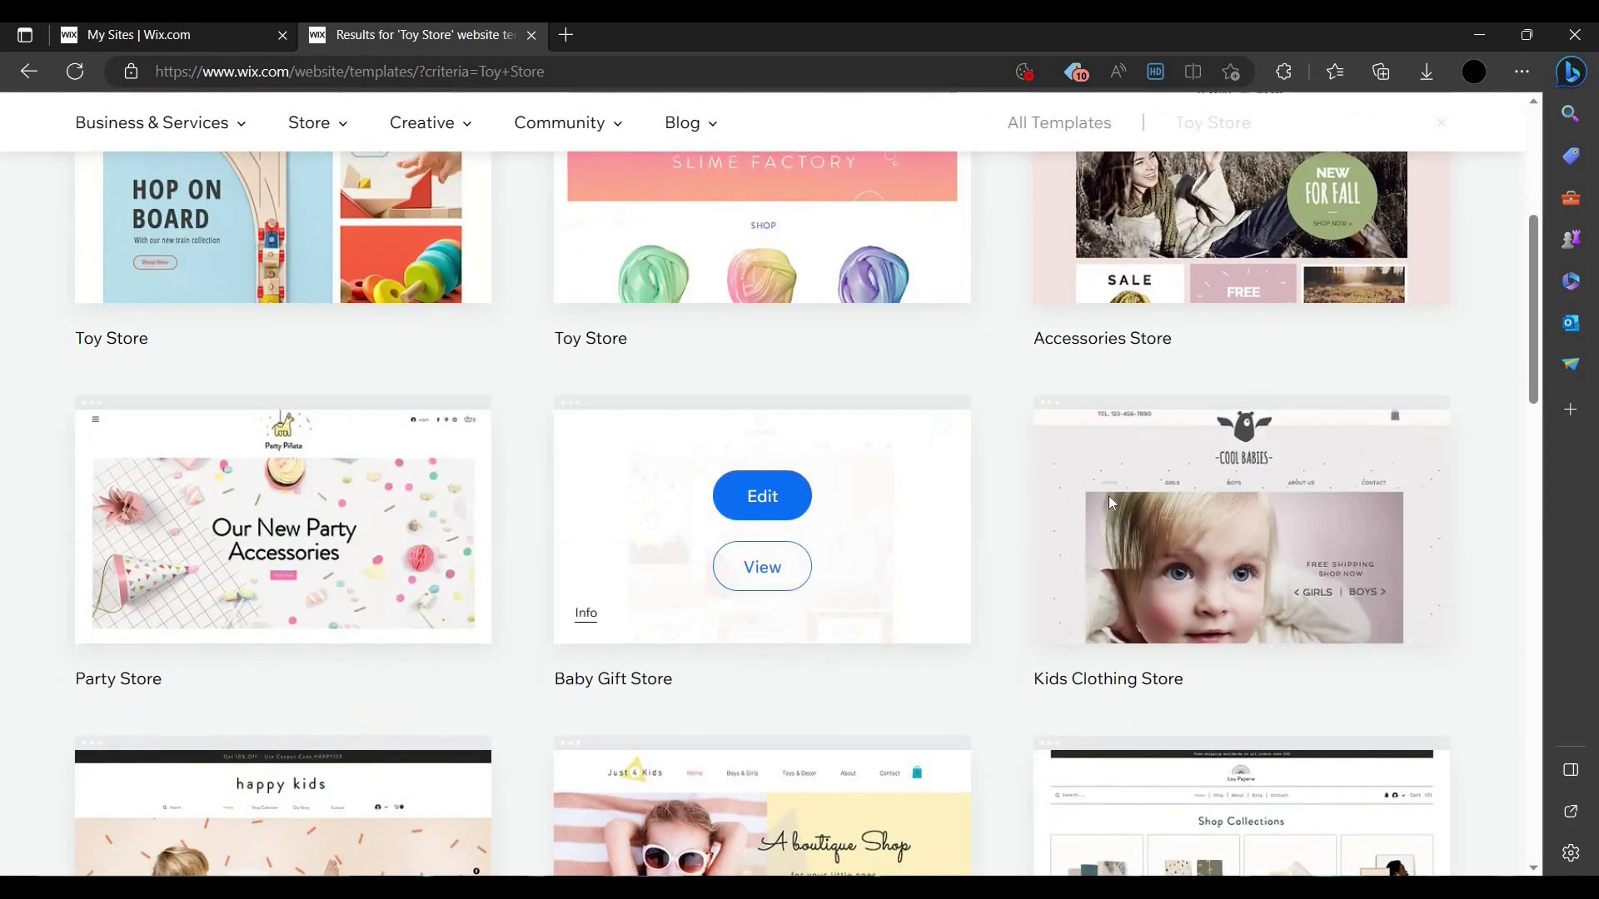
pyautogui.scroll(-3, 847, 550)
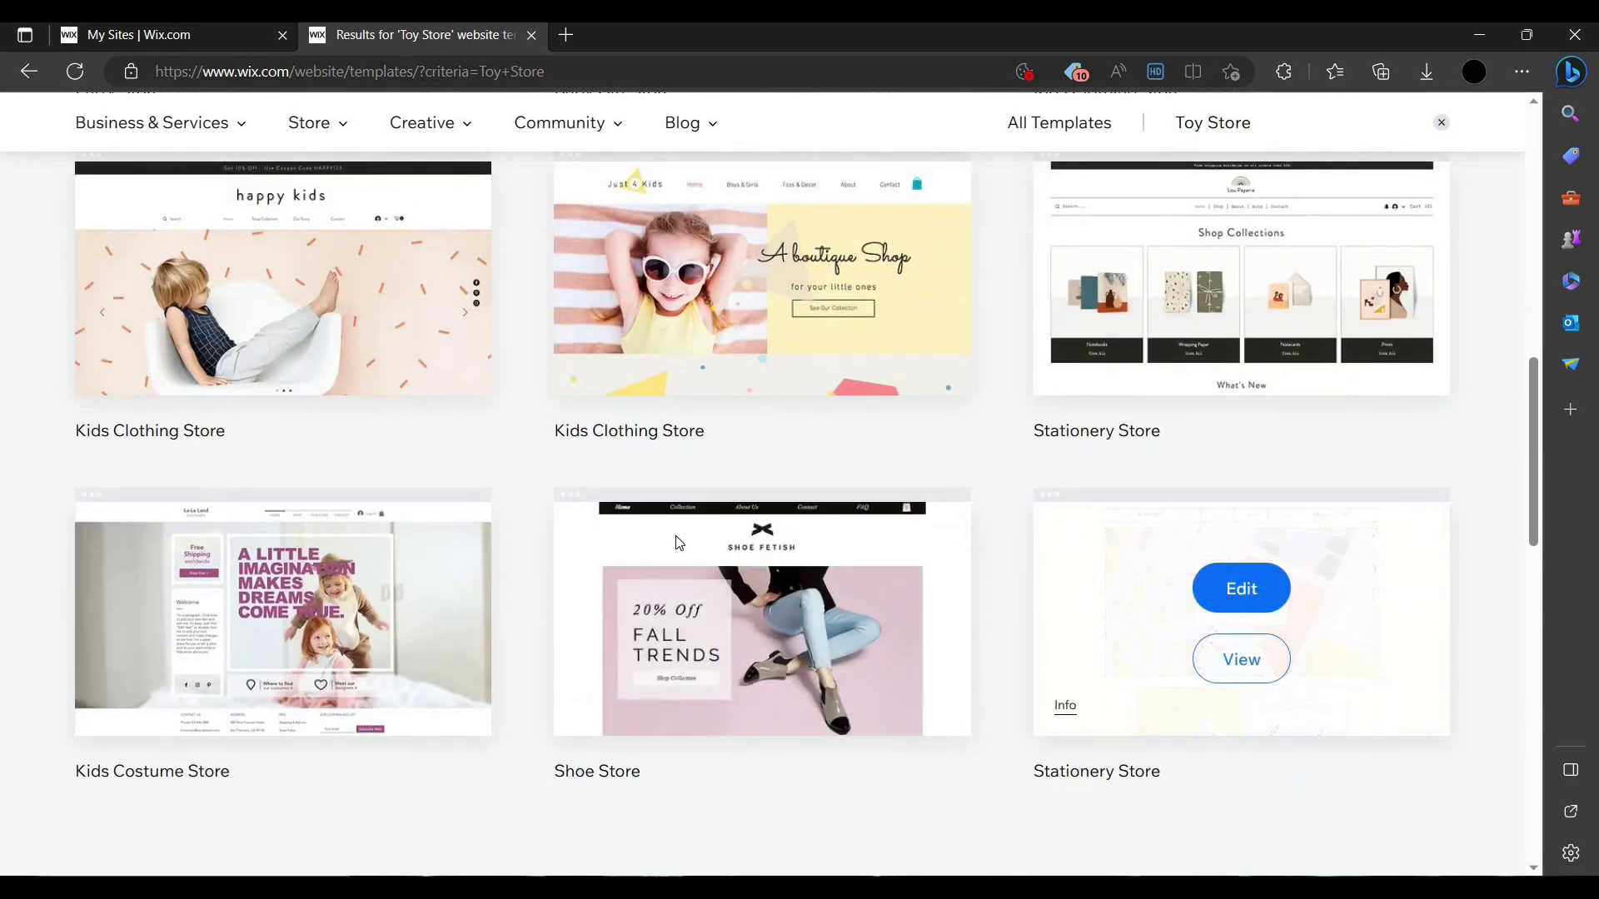
pyautogui.scroll(6, 594, 469)
pyautogui.scroll(5, 594, 469)
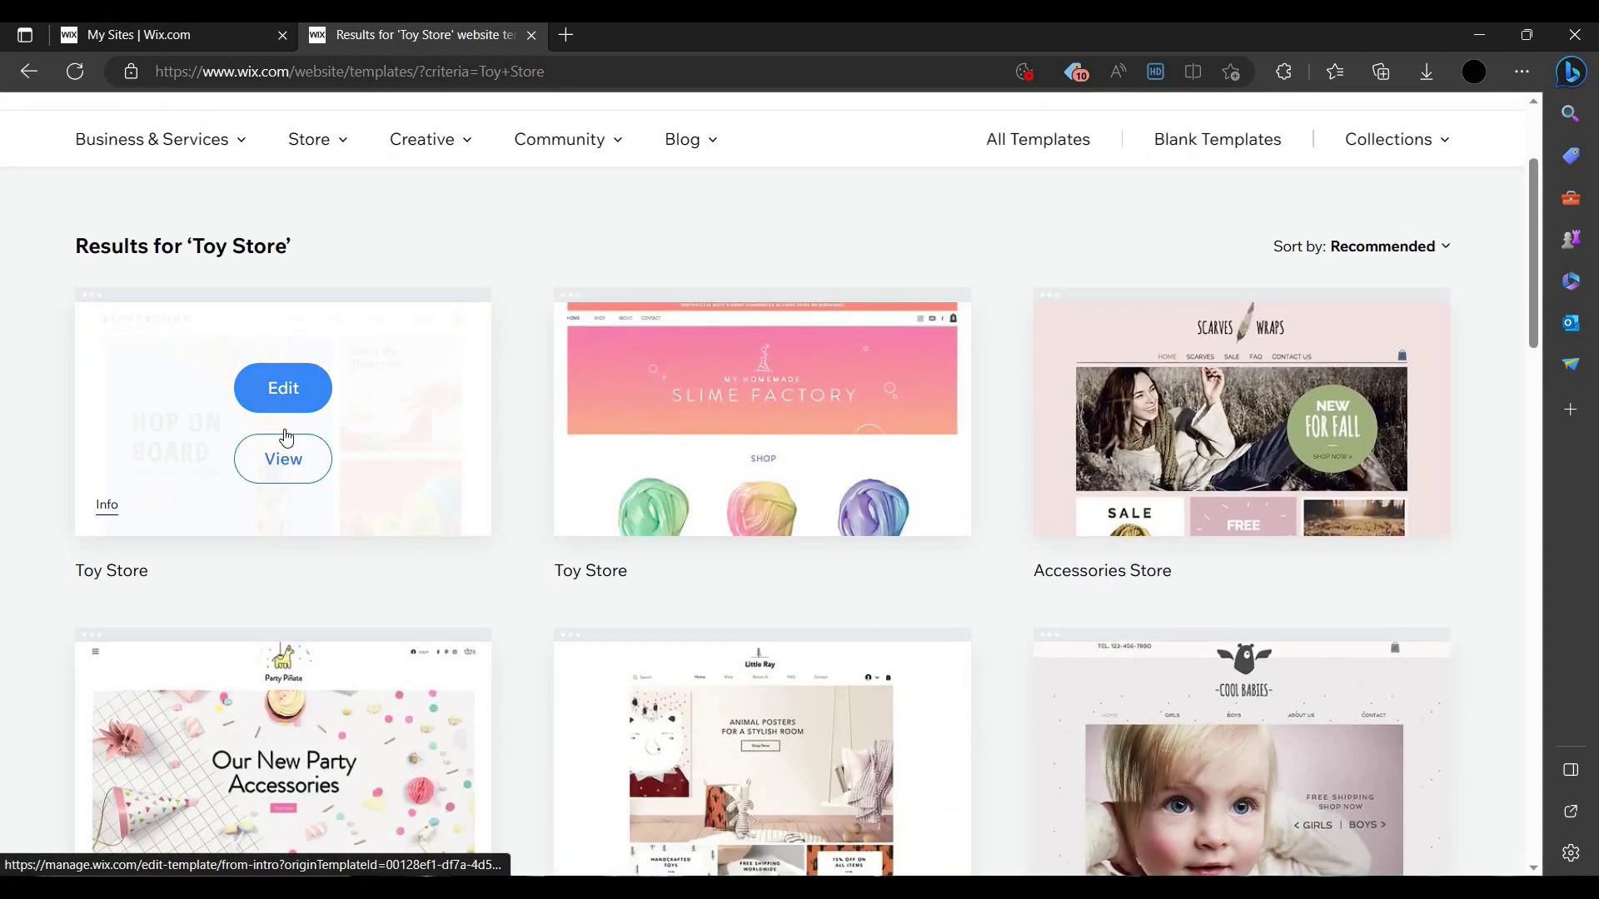
pyautogui.click(284, 471)
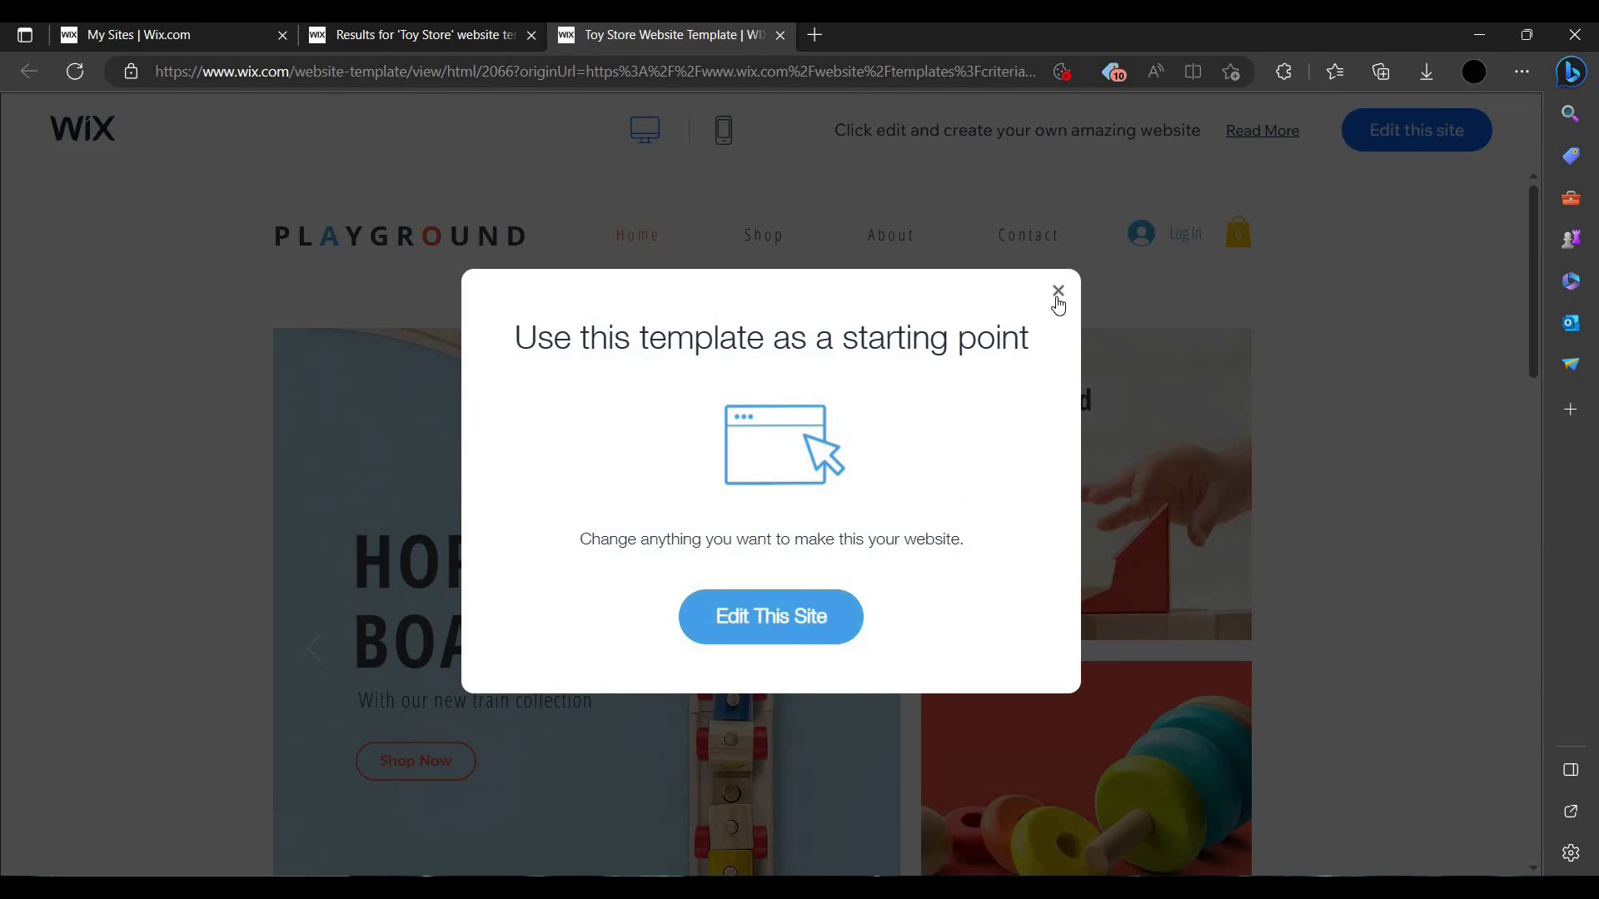
# - Close the preview and open the Playground Toy Store template in the editor
pyautogui.click(1058, 293)
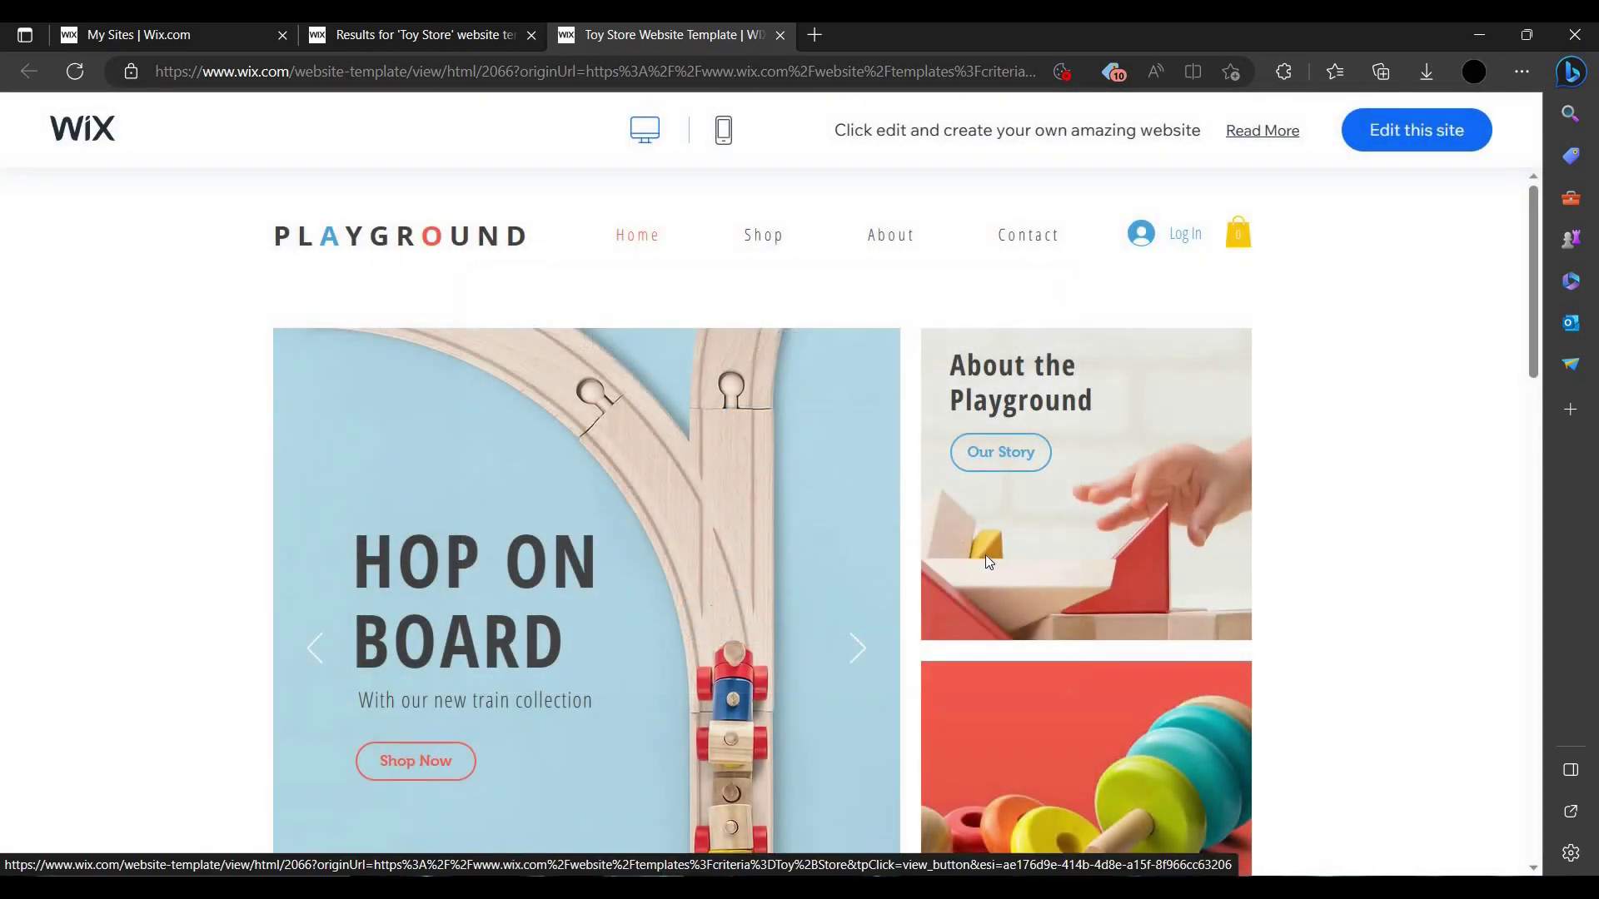
pyautogui.scroll(-15, 837, 525)
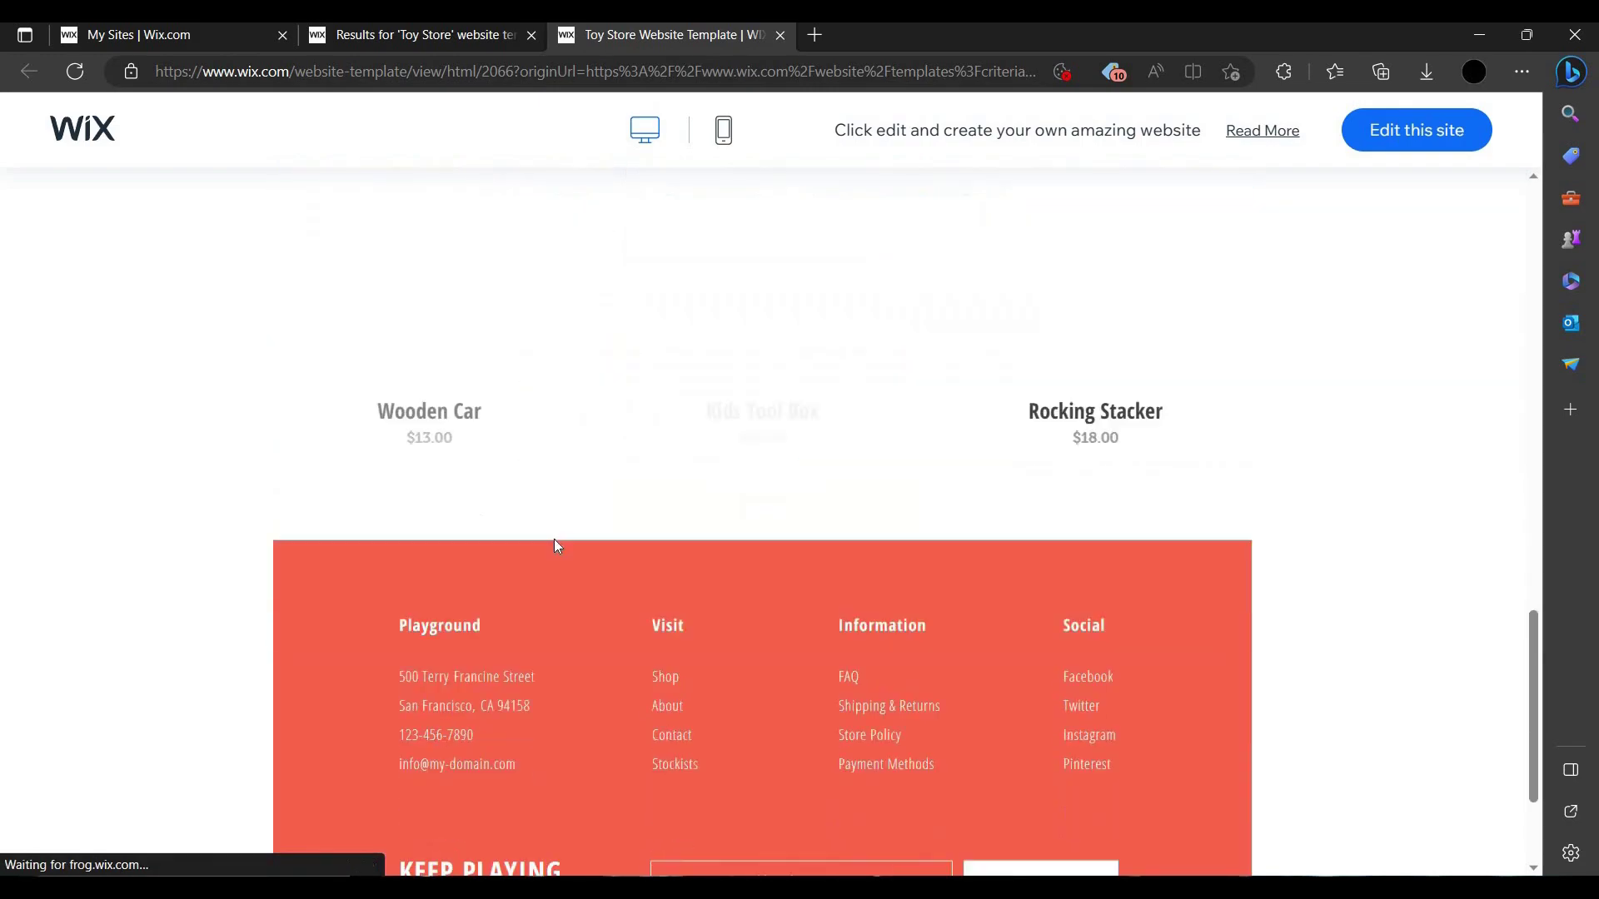
pyautogui.scroll(15, 655, 508)
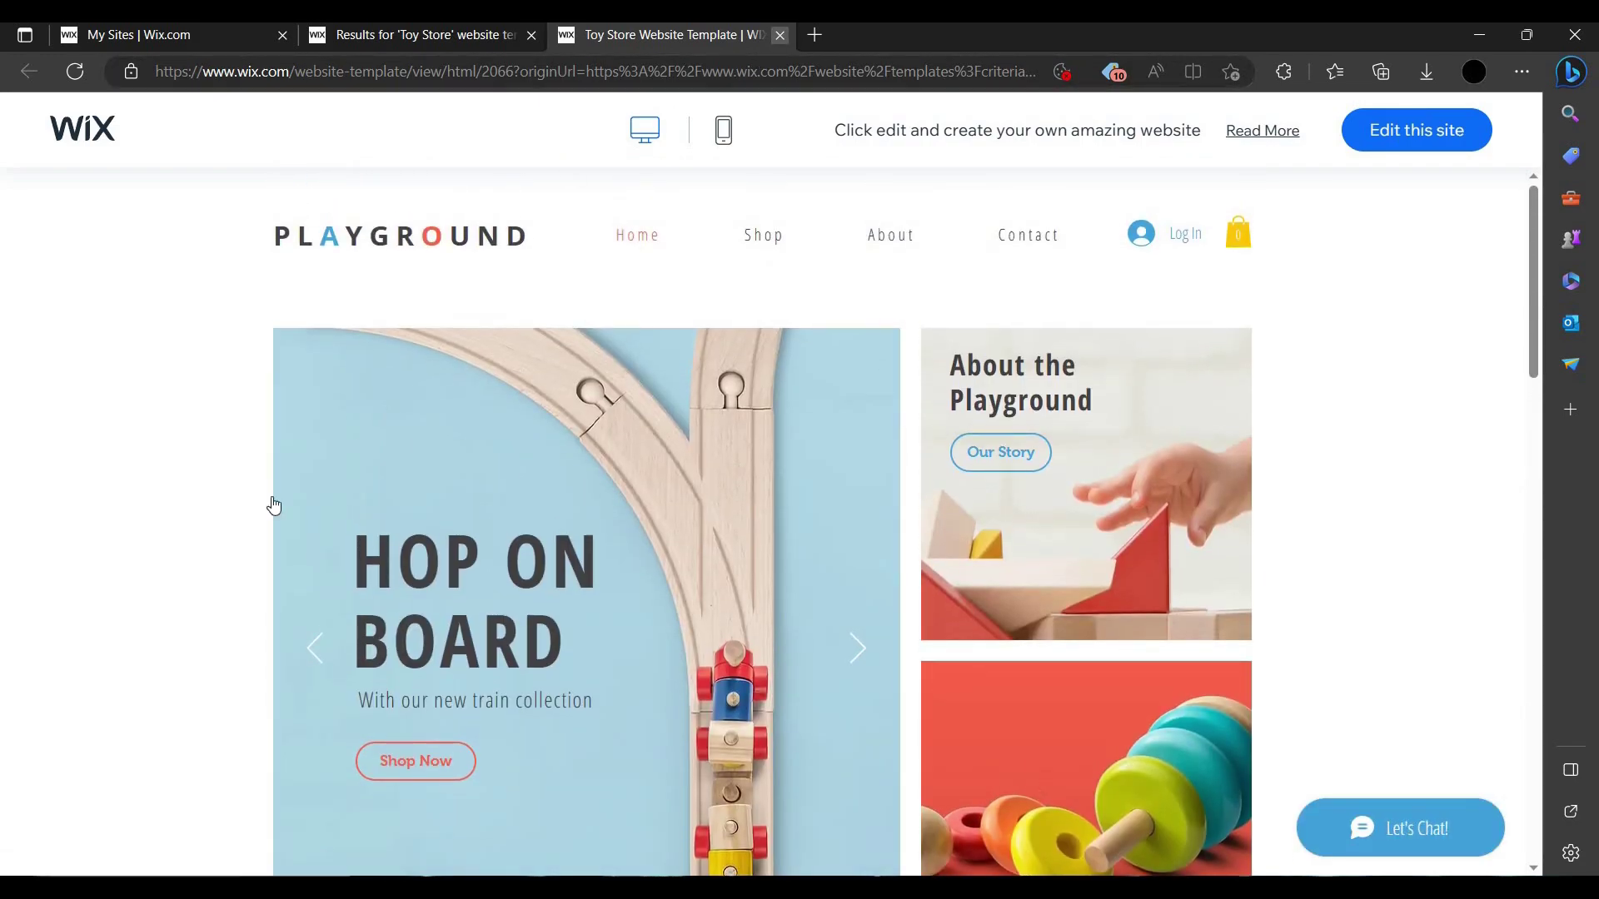
pyautogui.hotkey('ctrl', 'w')
pyautogui.click(286, 385)
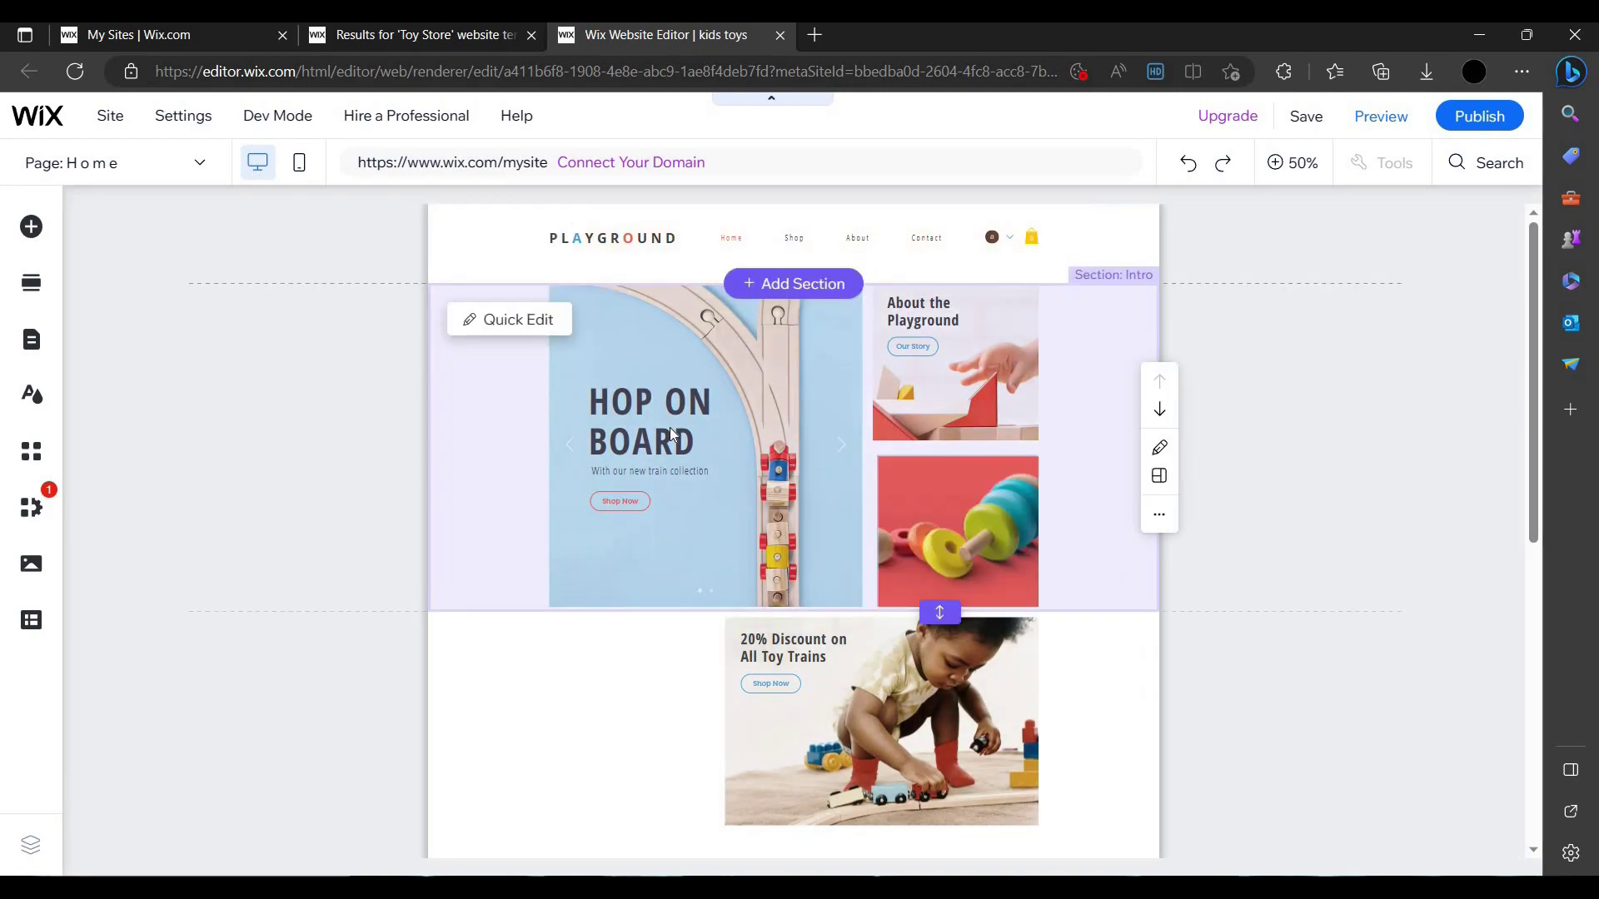
# - Zoom in on the header and delete the PLAYGROUND title text
pyautogui.scroll(2, 669, 427)
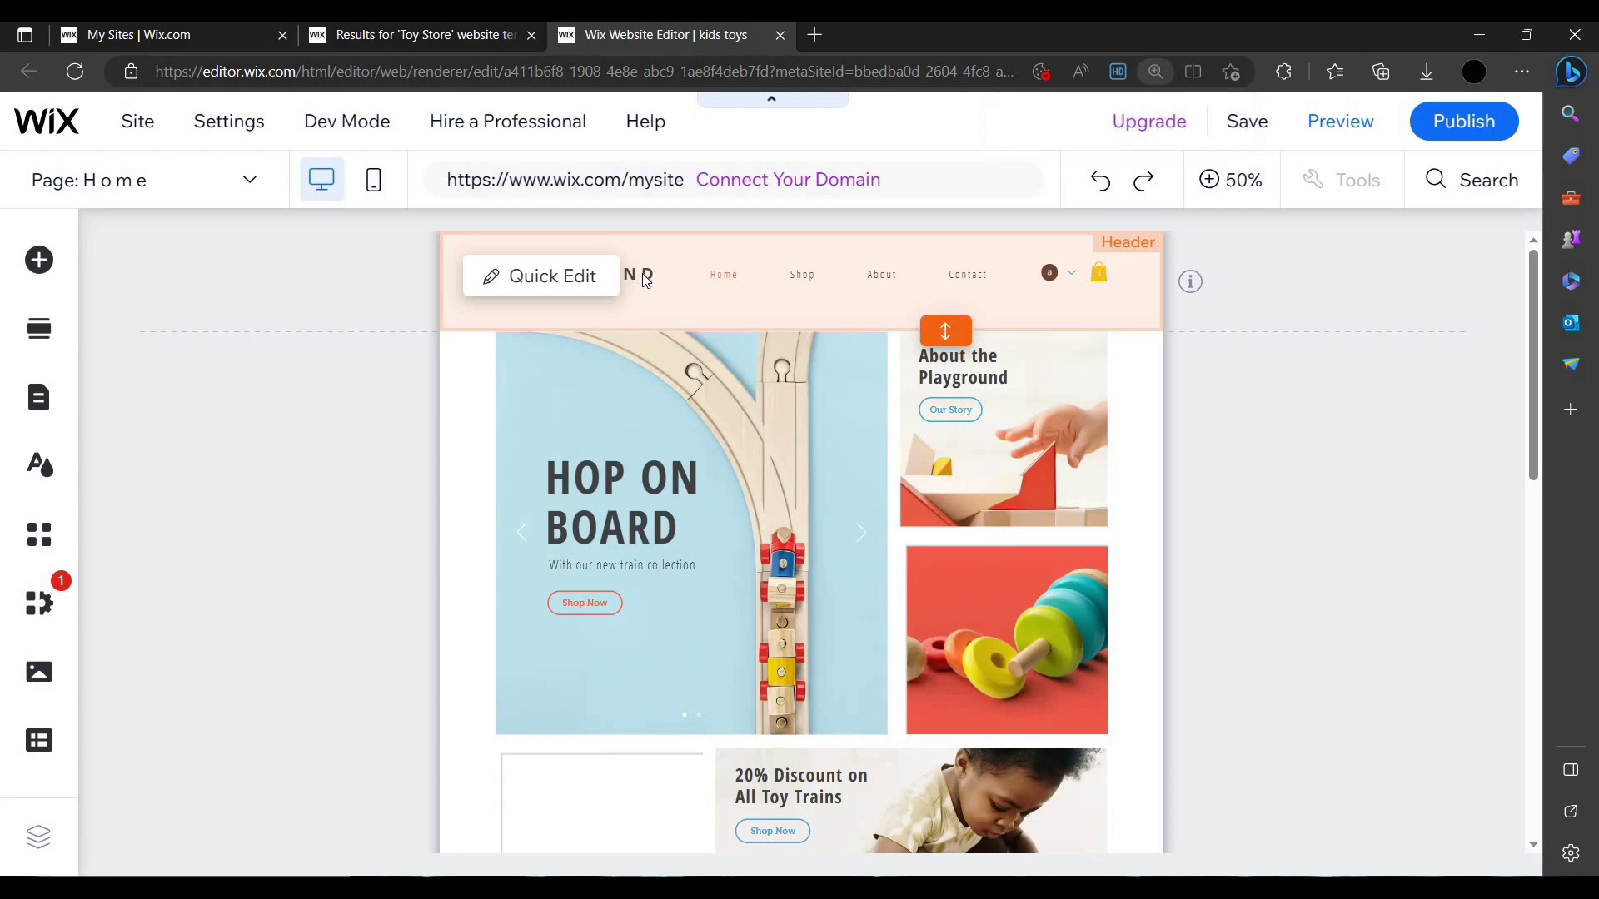
pyautogui.click(633, 276)
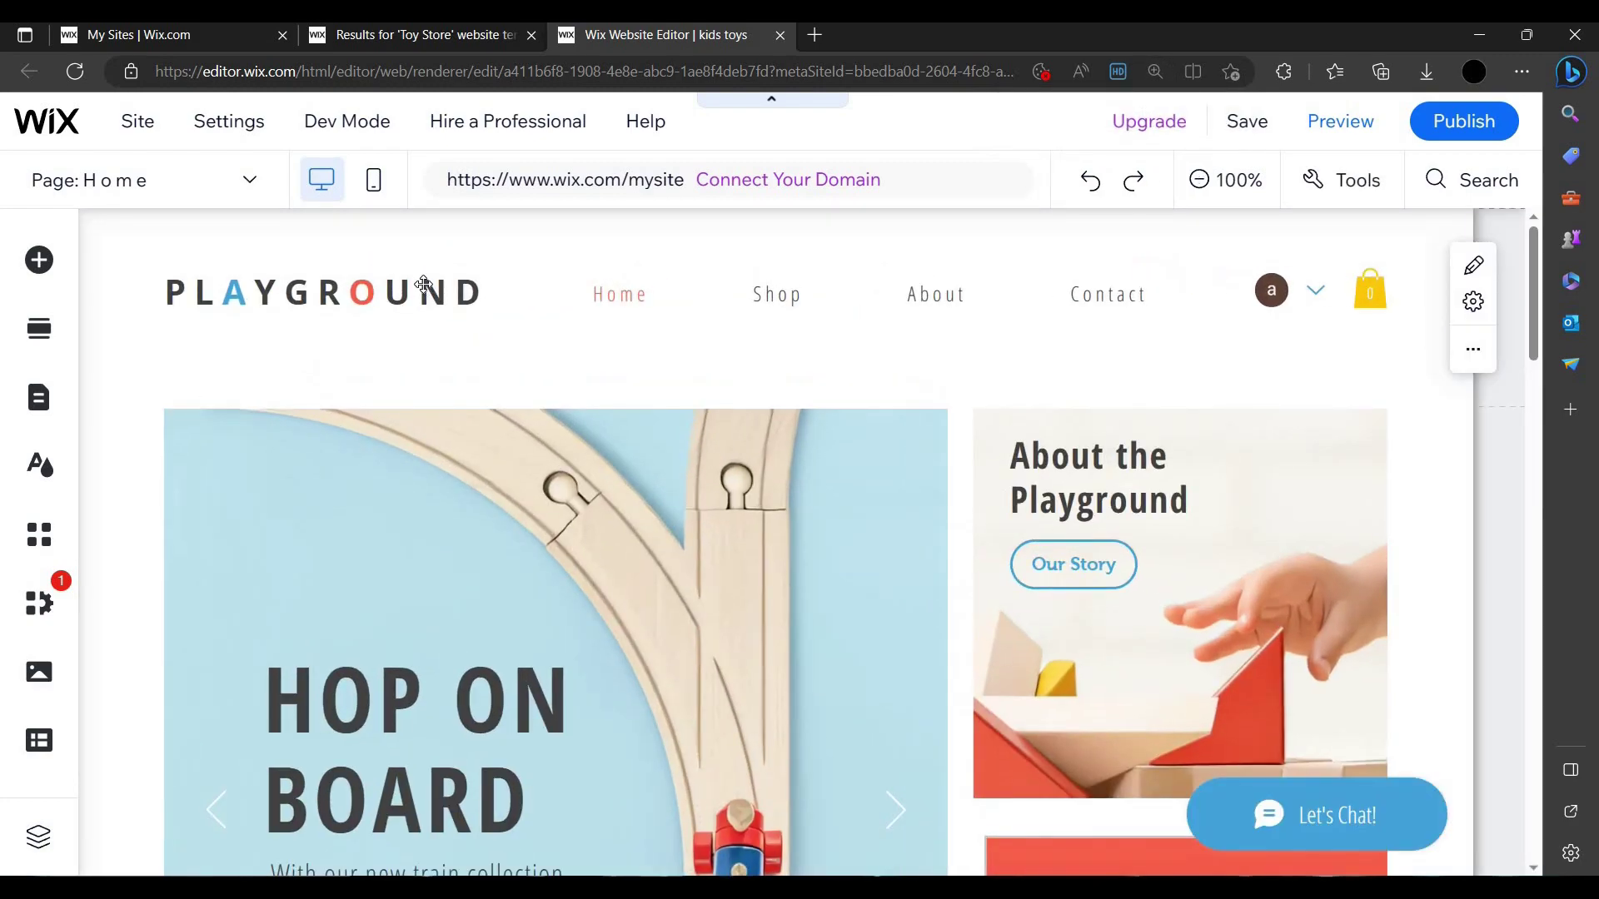
pyautogui.click(425, 285)
pyautogui.click(424, 286)
pyautogui.press('BackSpace')
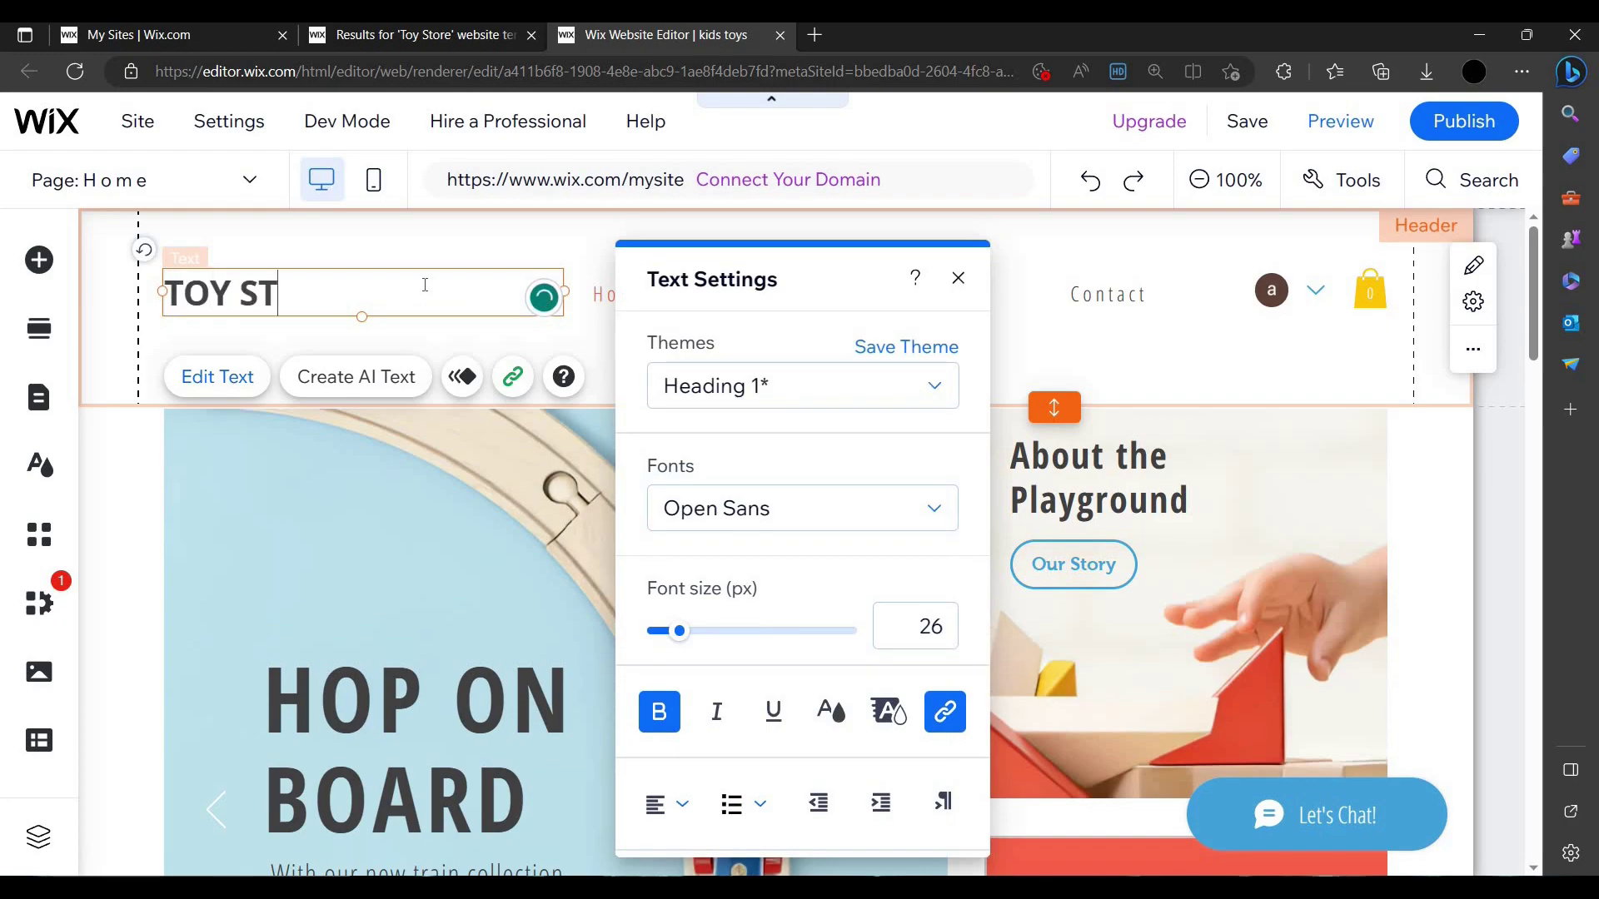
# - Type 'KIDS TOY STORE' as the header title and colour it dark red
pyautogui.write('TOY STORE')
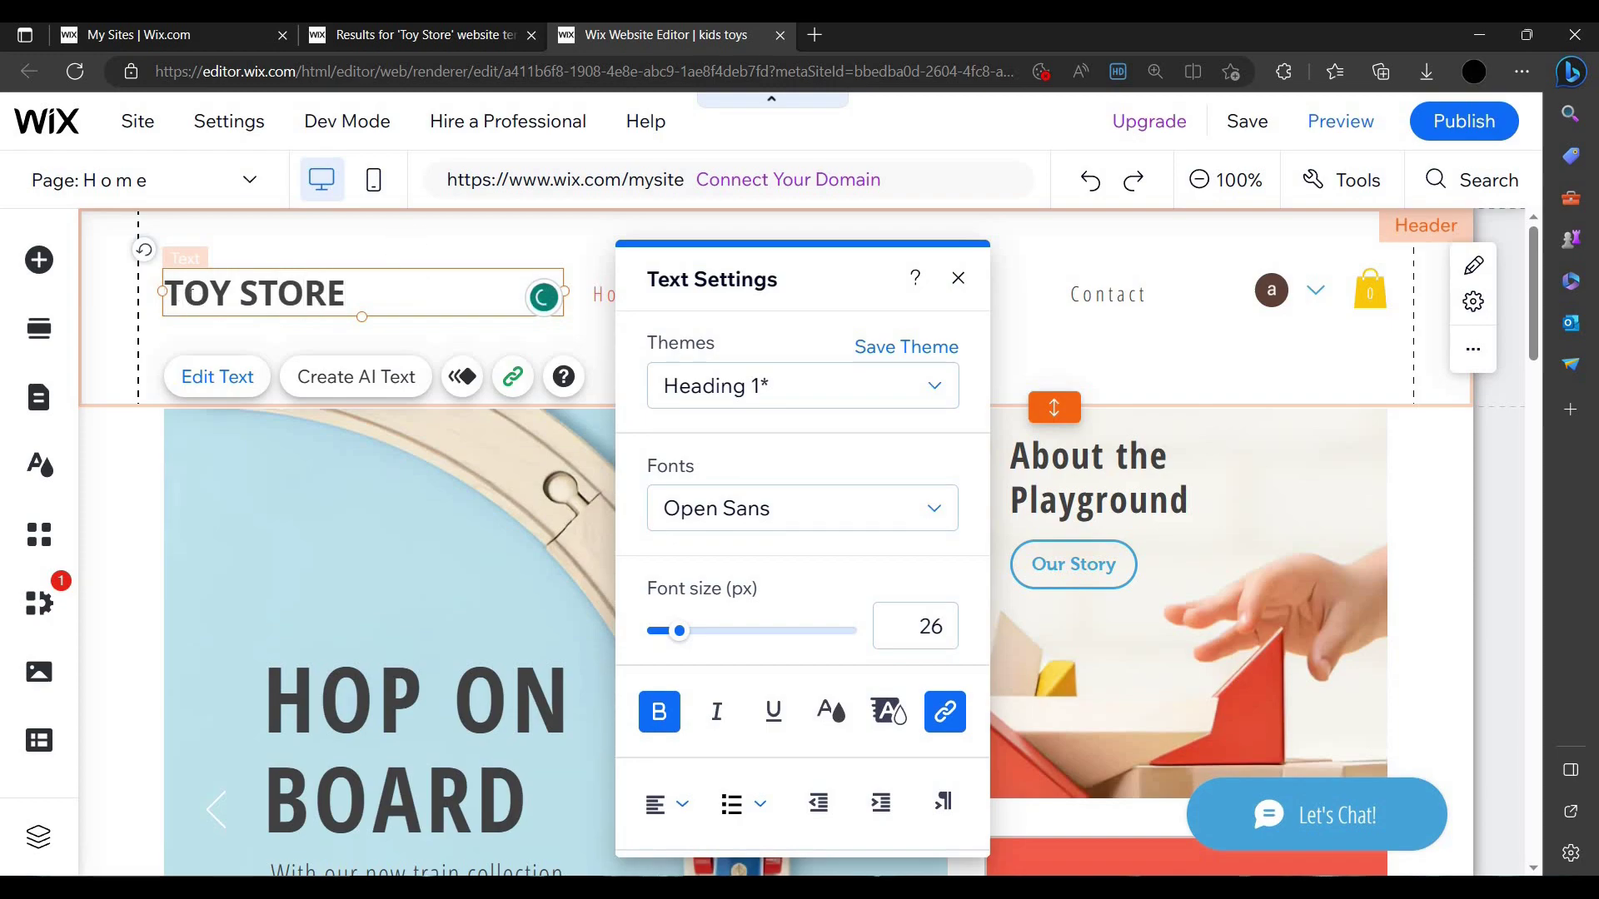
pyautogui.write('KIS')
pyautogui.press('BackSpace')
pyautogui.write('DS')
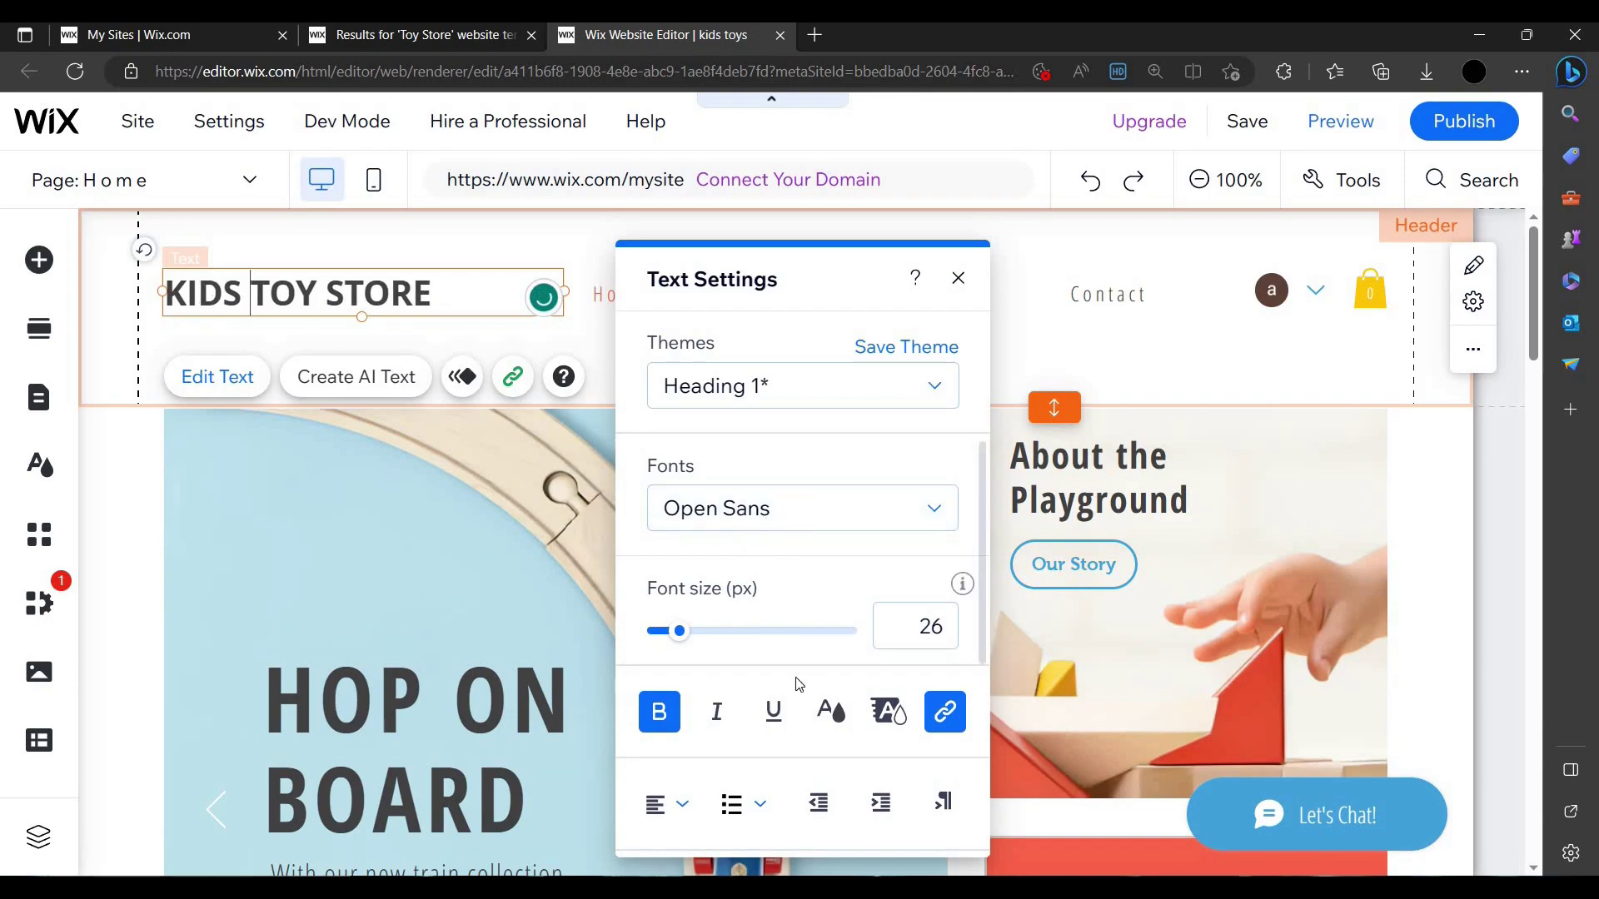
pyautogui.click(833, 714)
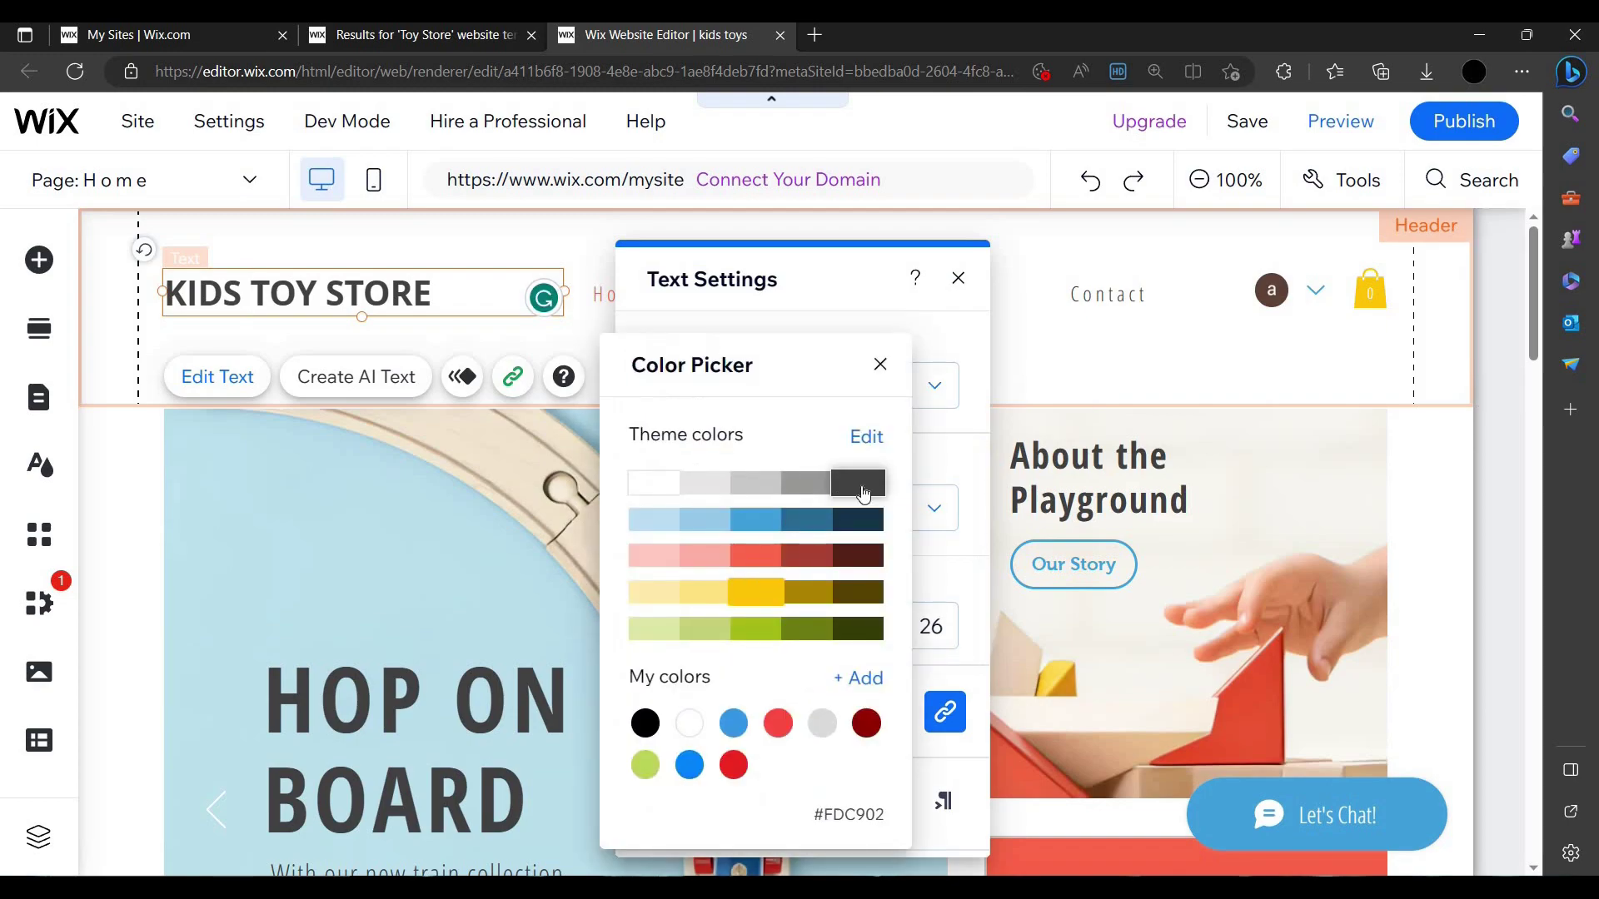
pyautogui.click(807, 556)
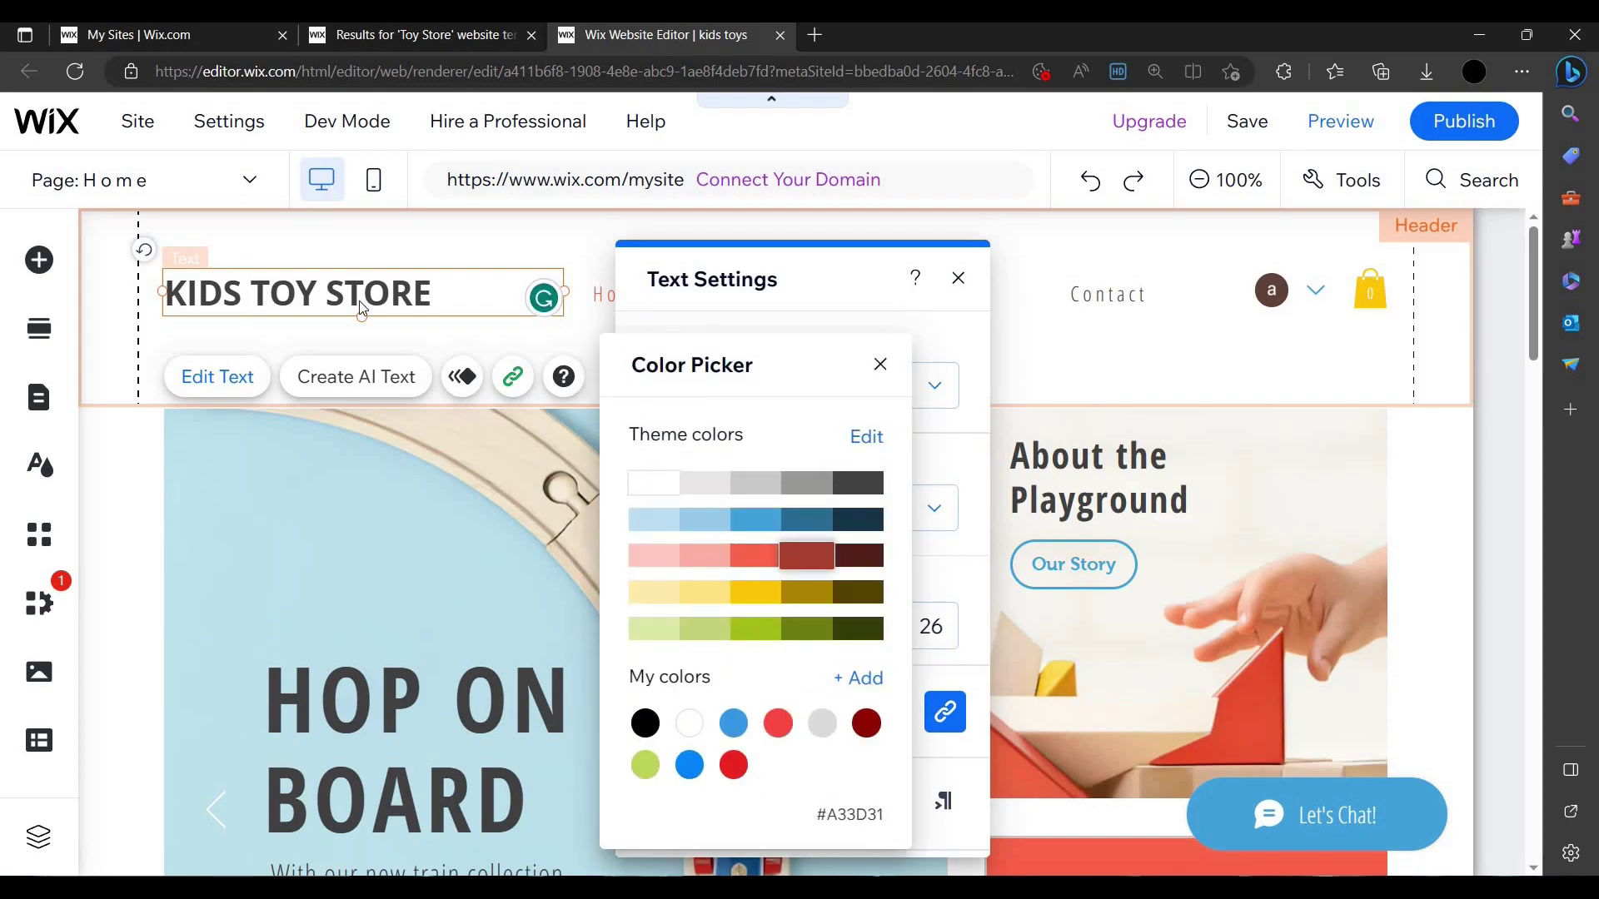
pyautogui.click(880, 364)
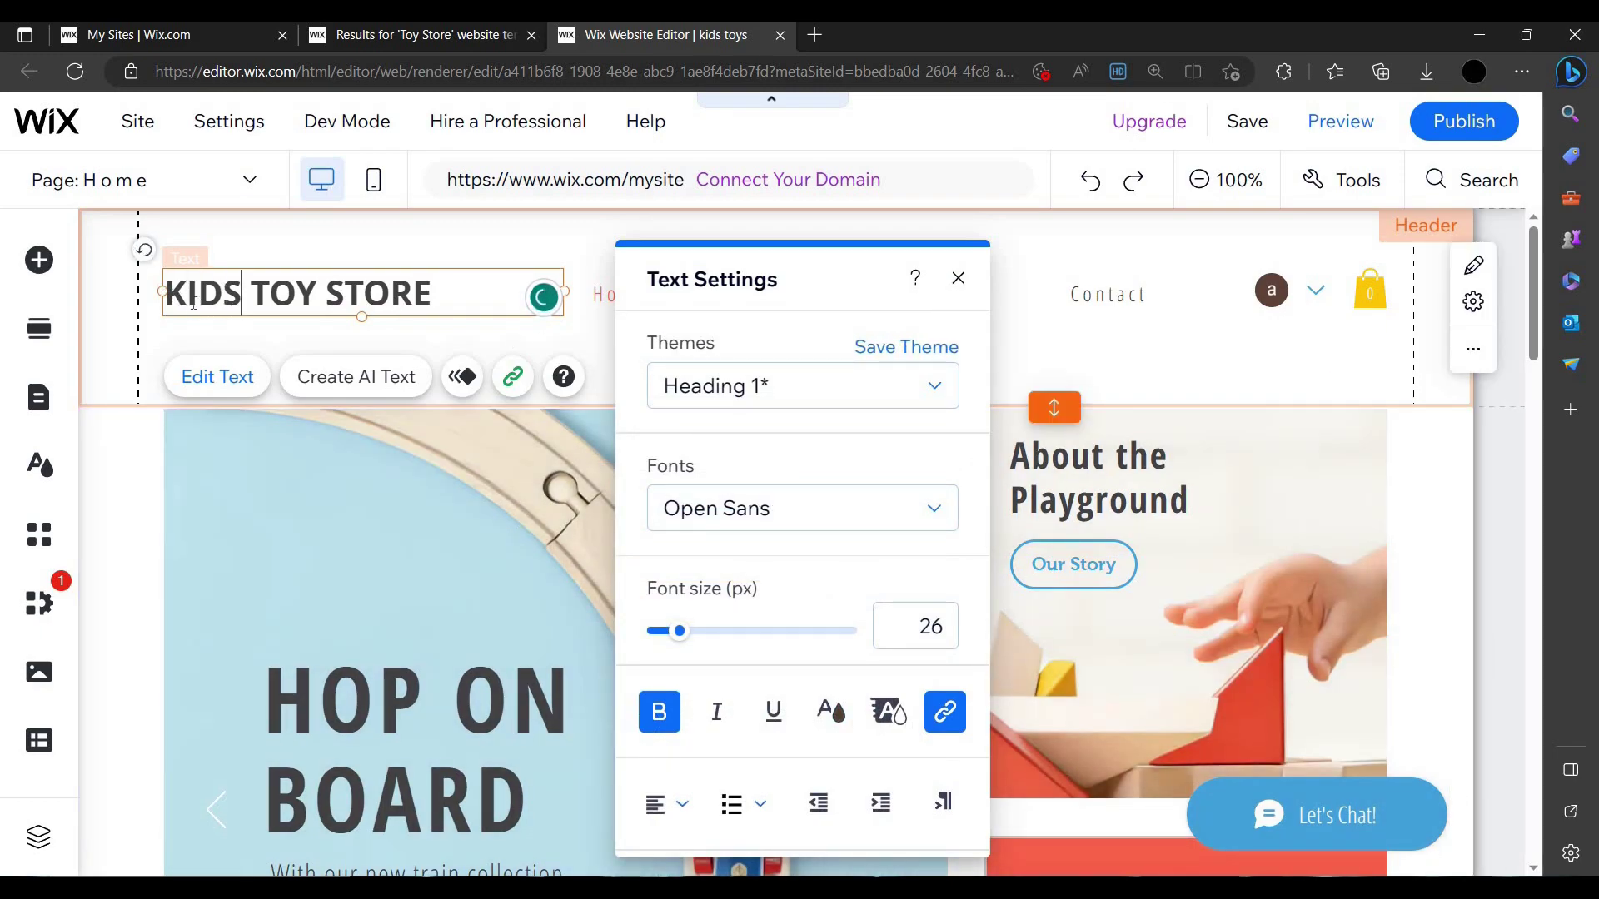
# - Colour the word KIDS yellow and the word TOY red
pyautogui.doubleClick(204, 293)
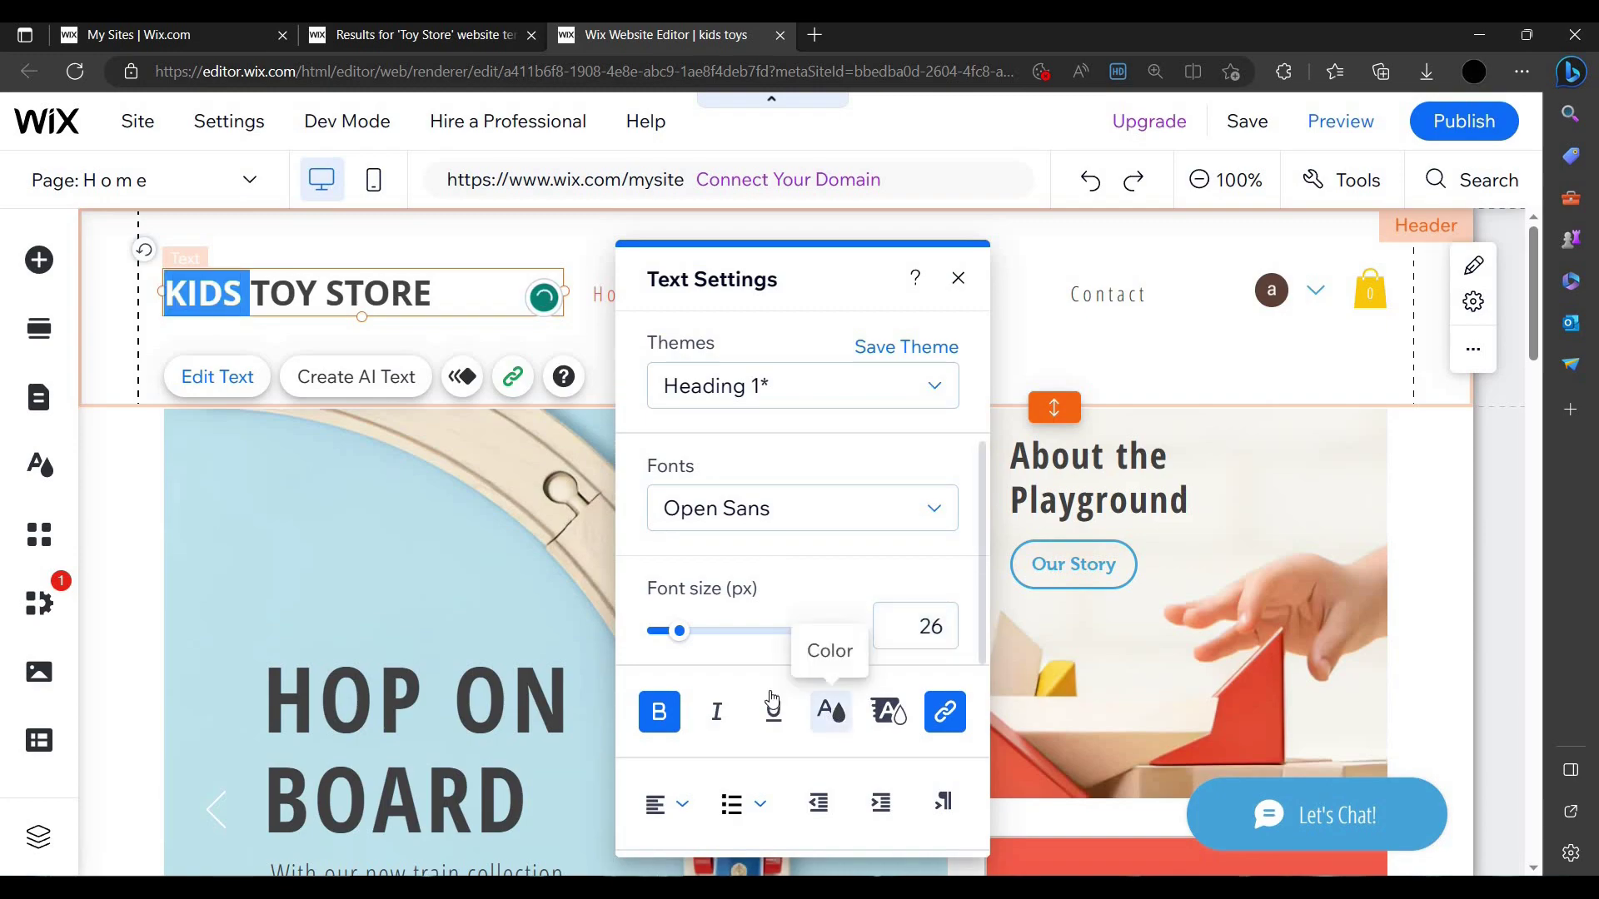
pyautogui.click(825, 712)
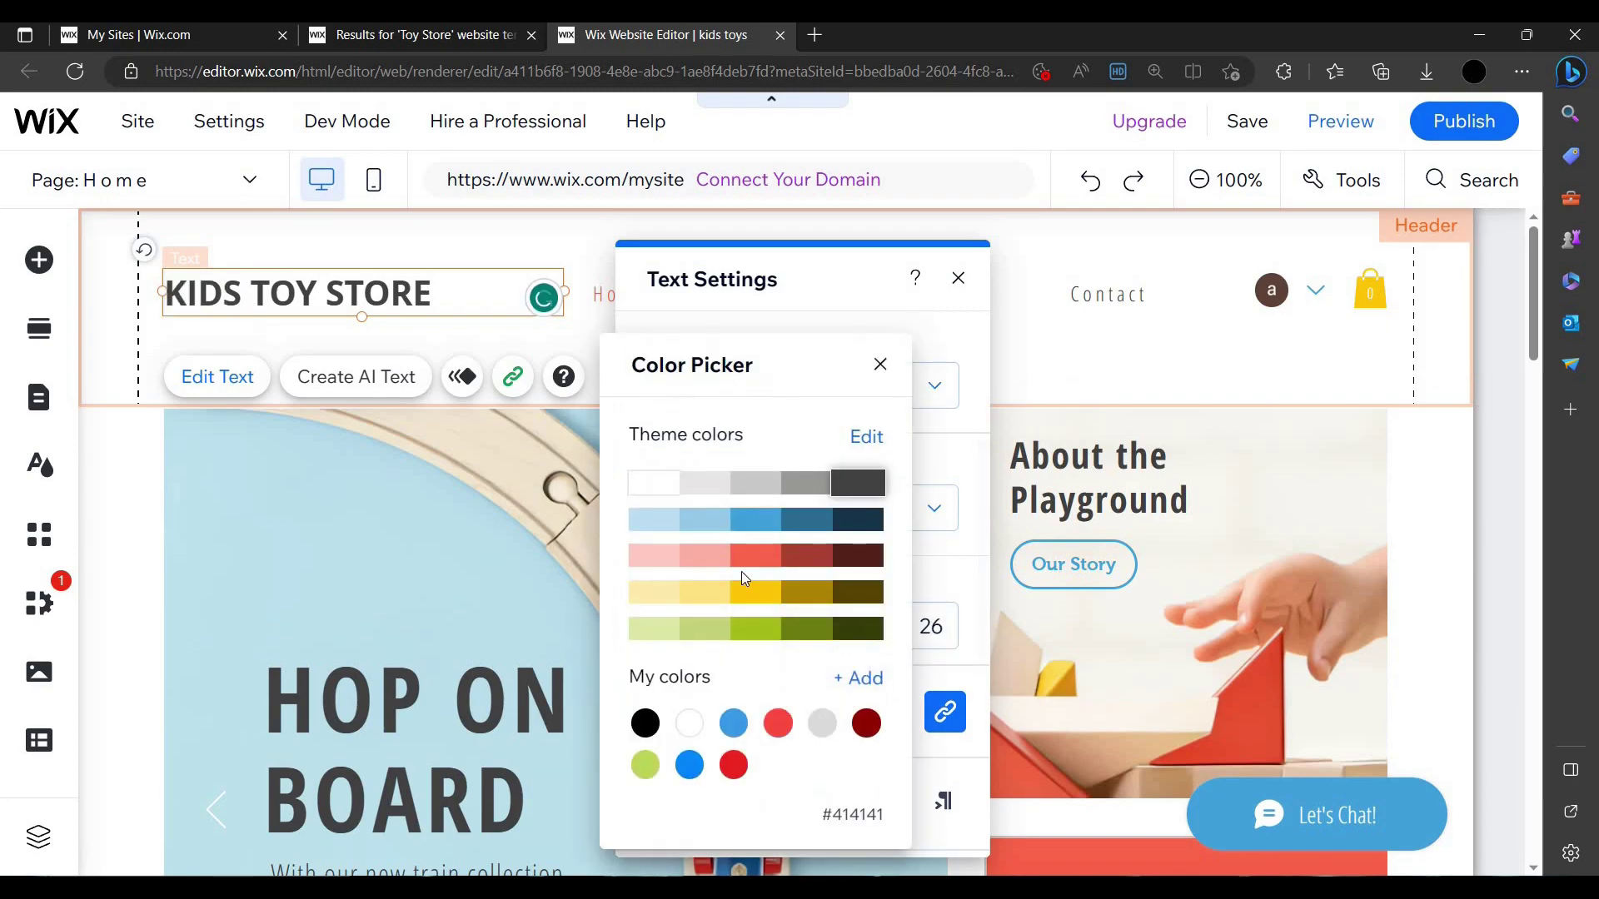
pyautogui.click(737, 588)
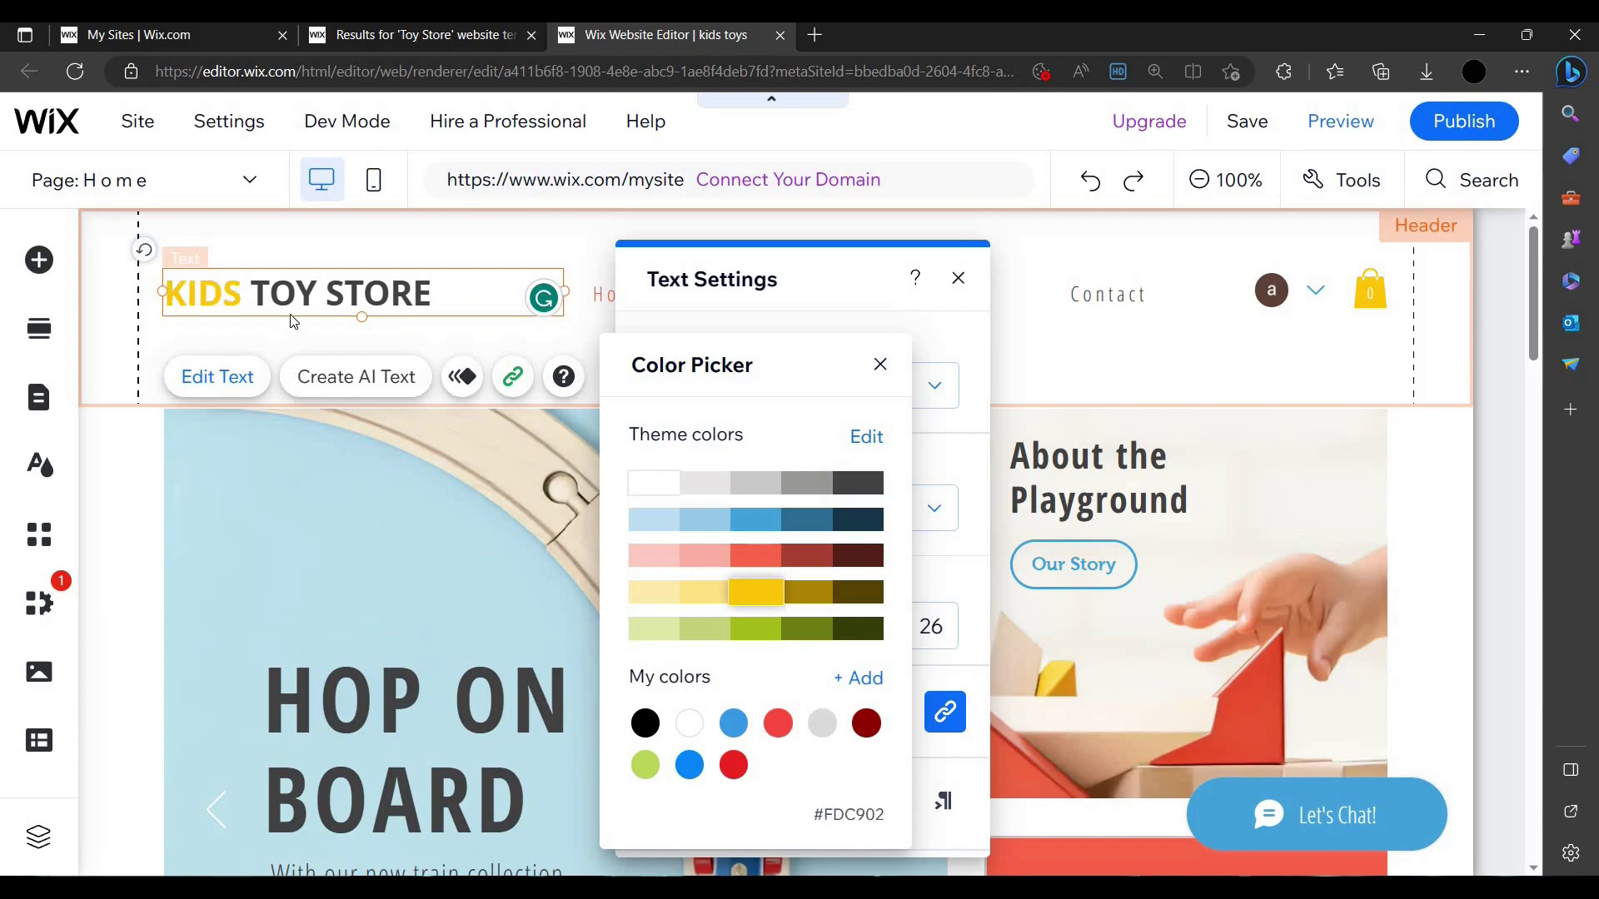
pyautogui.click(256, 295)
pyautogui.moveTo(252, 295); pyautogui.dragTo(322, 308)
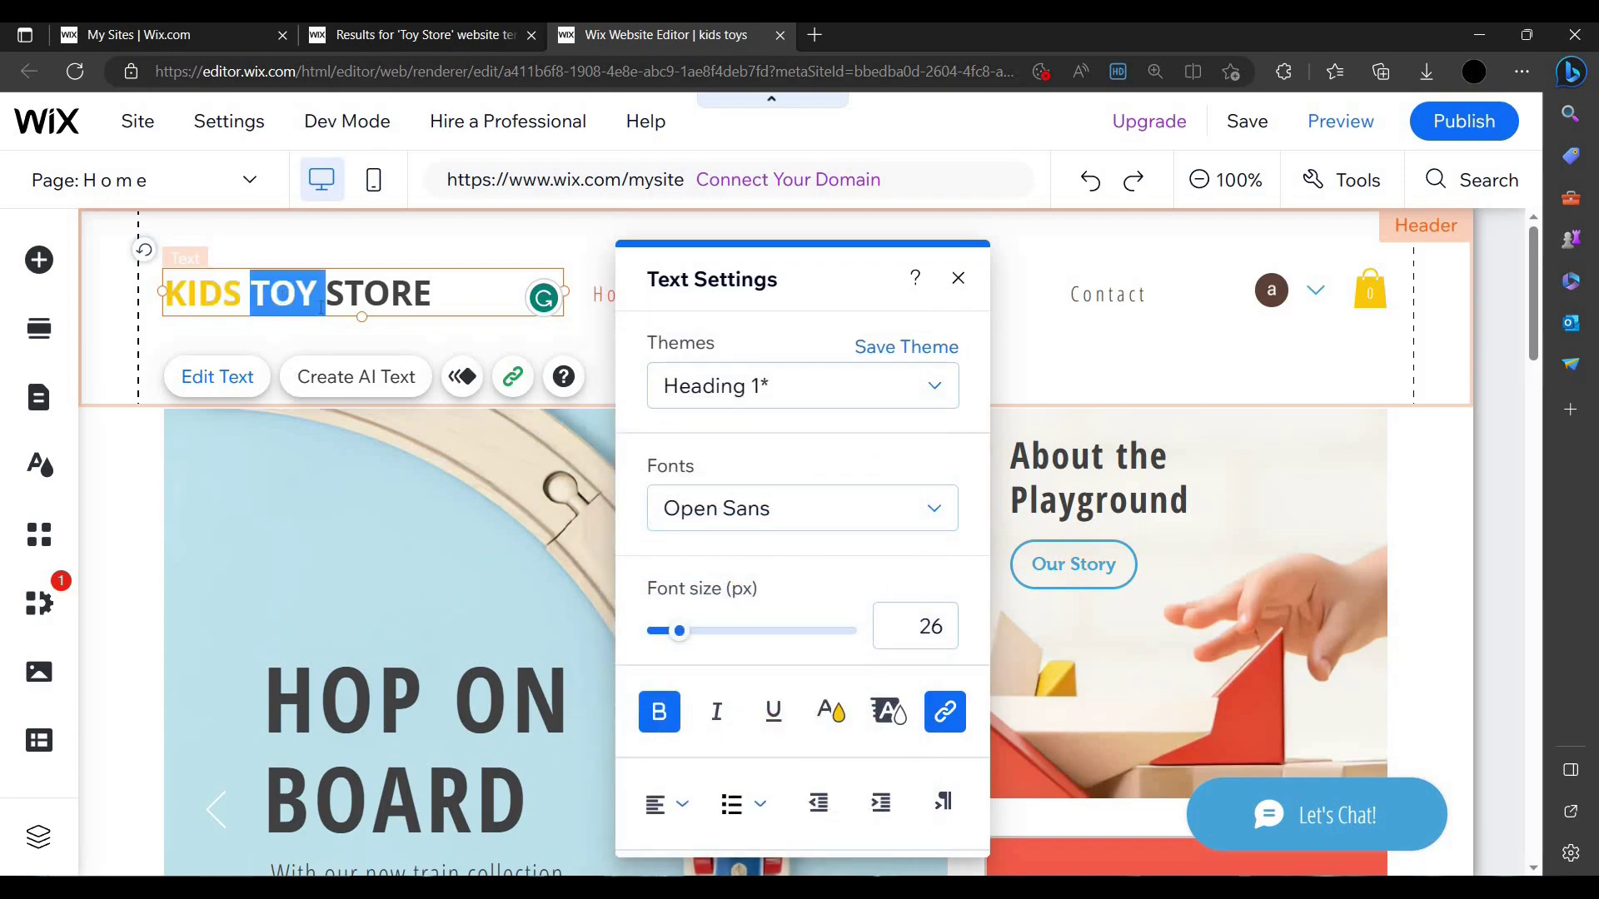
pyautogui.click(828, 712)
pyautogui.click(757, 592)
pyautogui.click(762, 558)
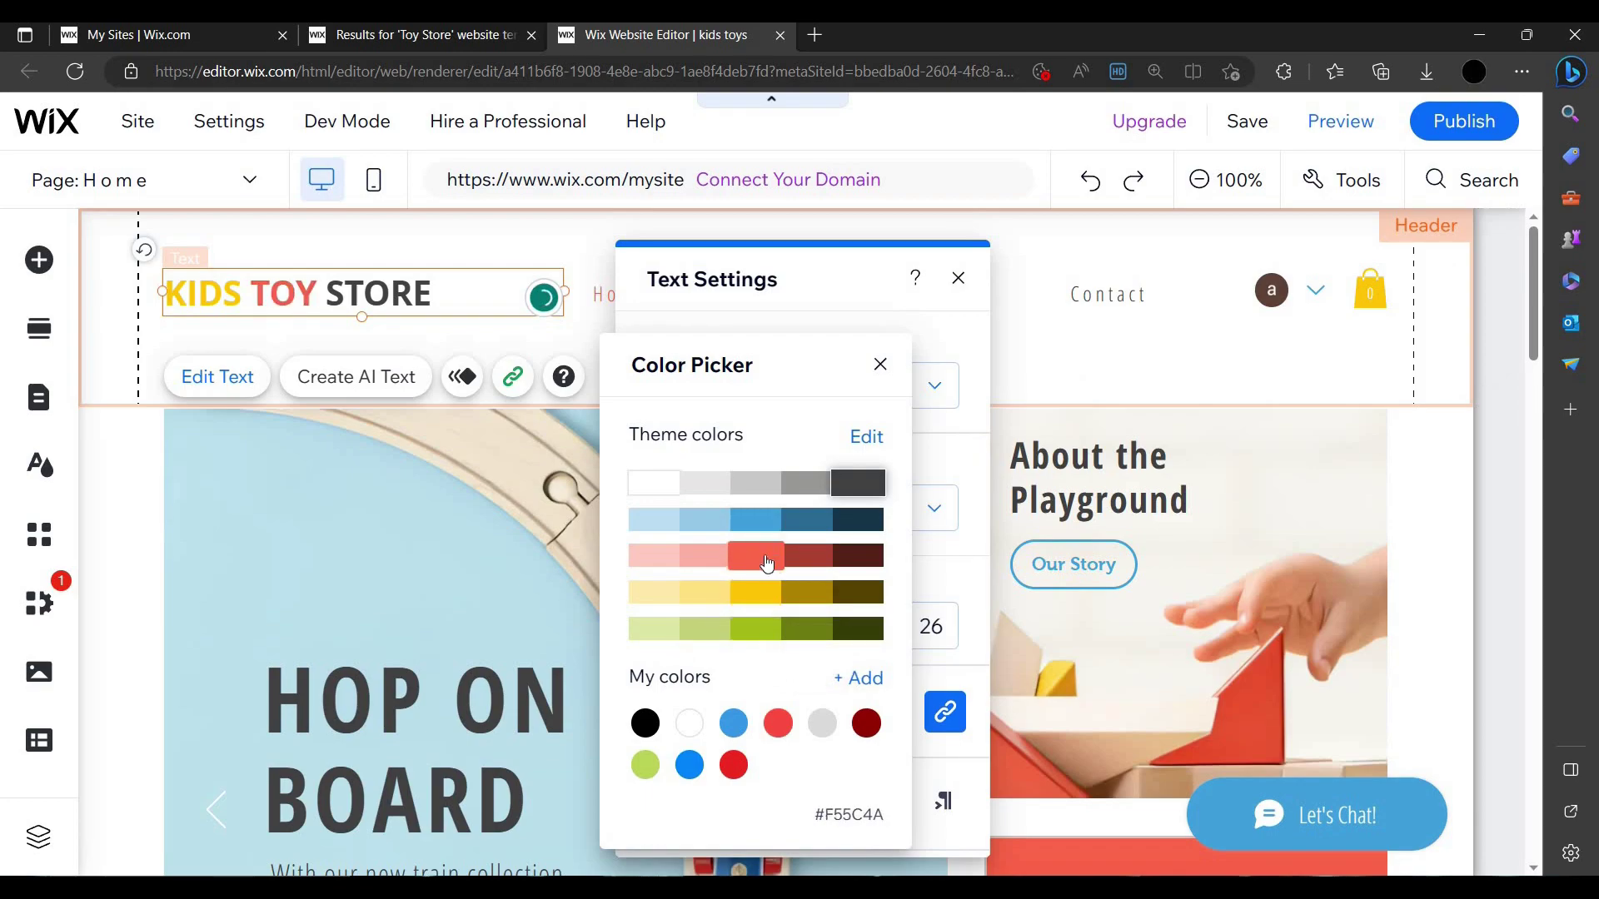
# - Colour the word STORE green and save the site
pyautogui.doubleClick(346, 290)
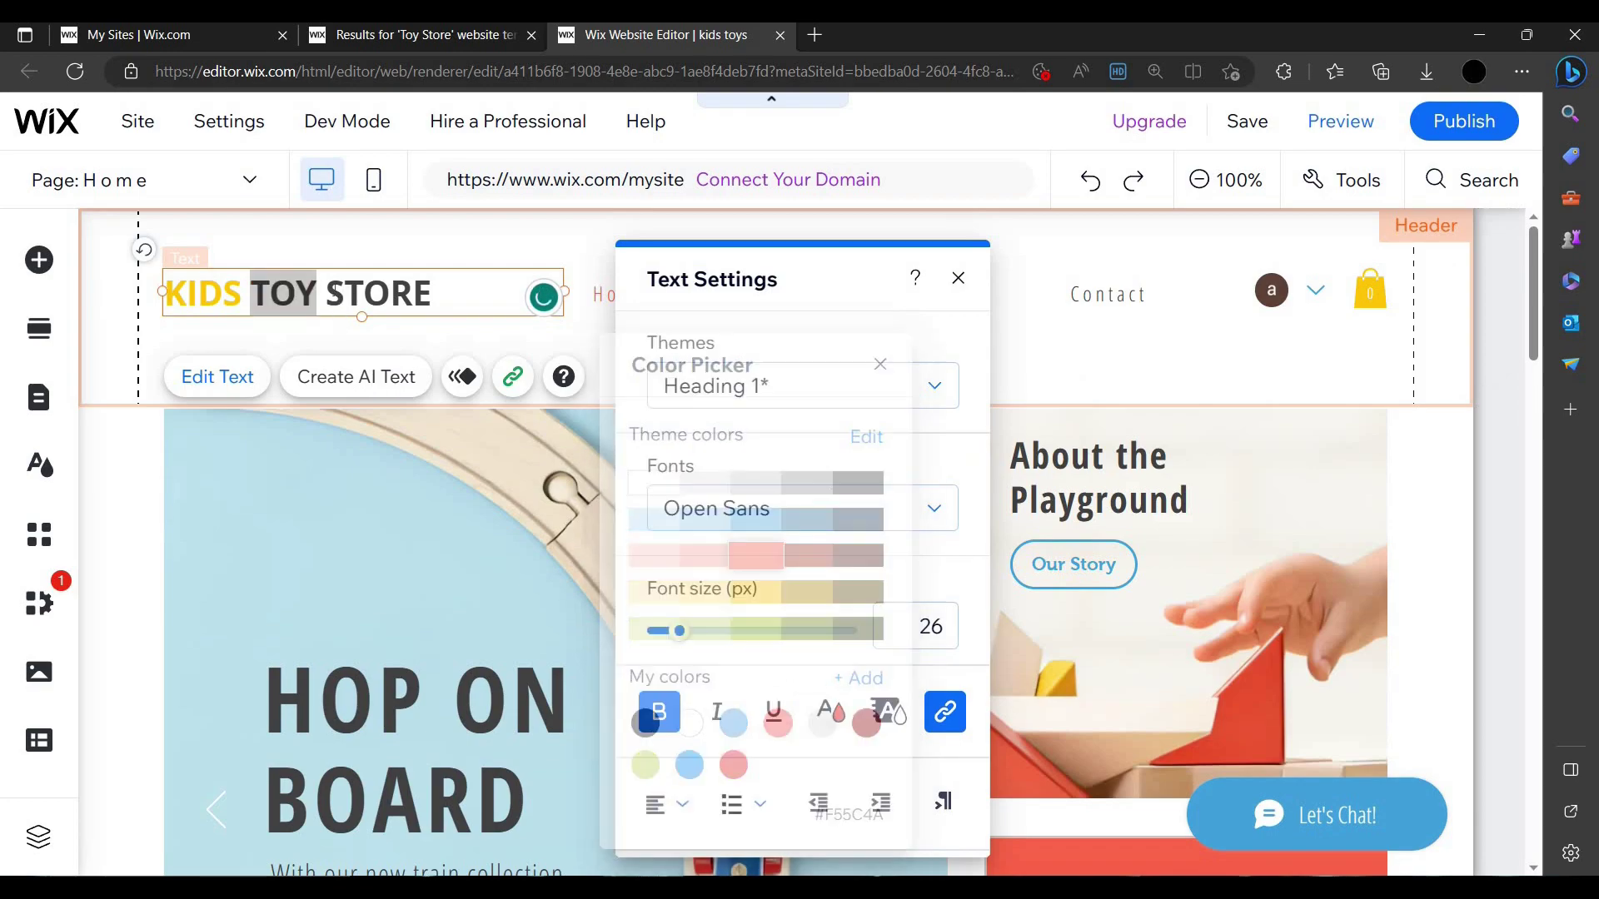
pyautogui.click(831, 712)
pyautogui.click(772, 629)
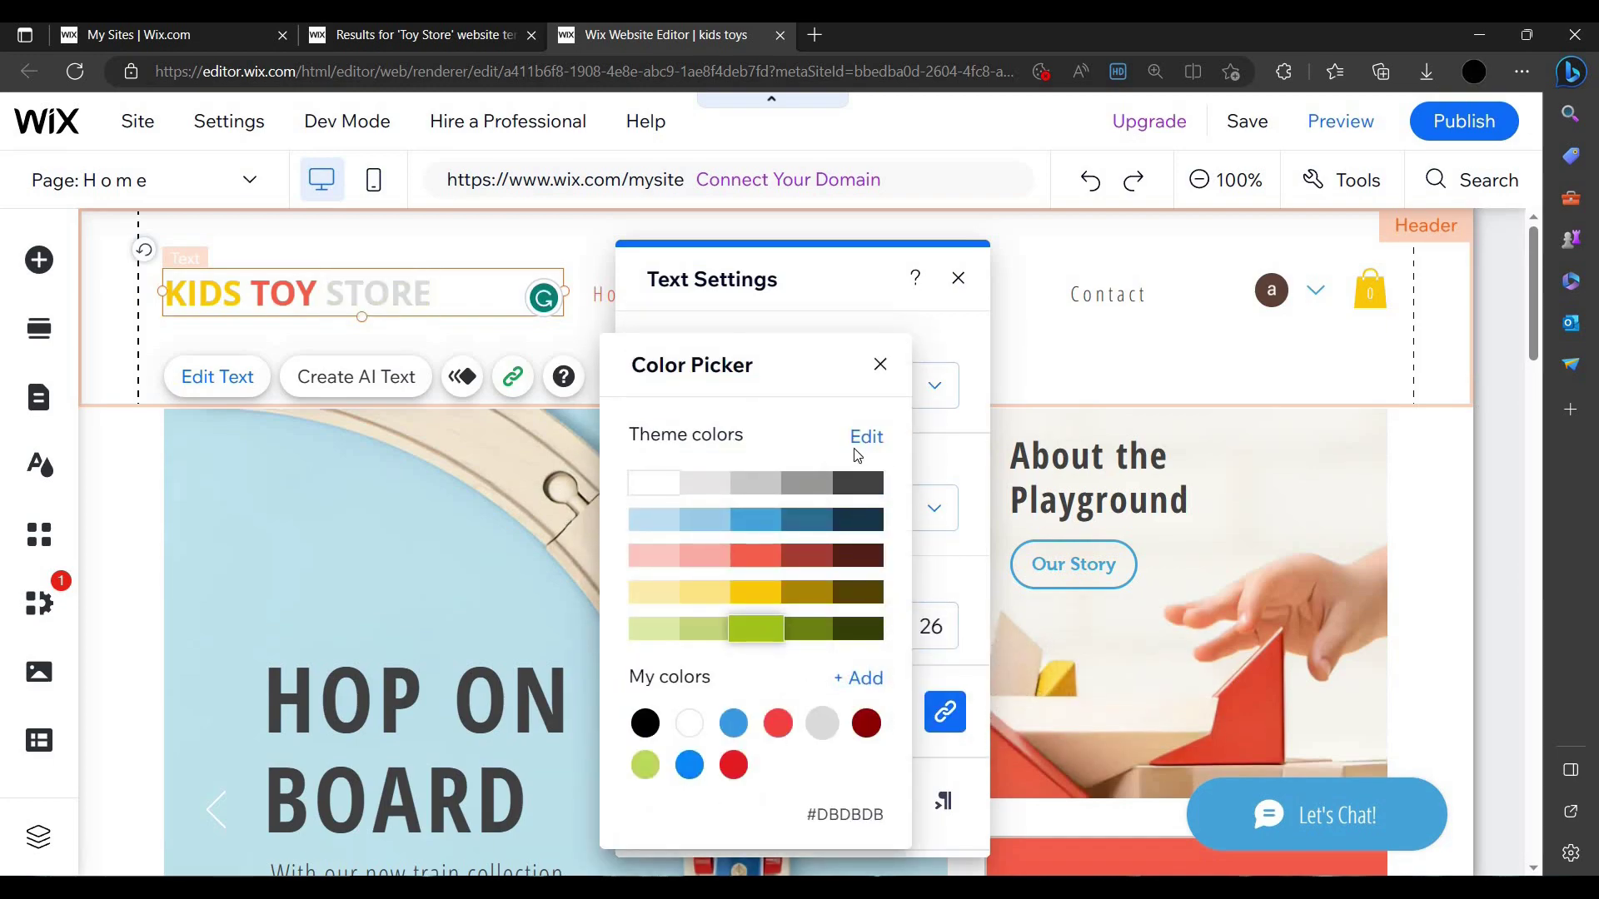
pyautogui.click(879, 370)
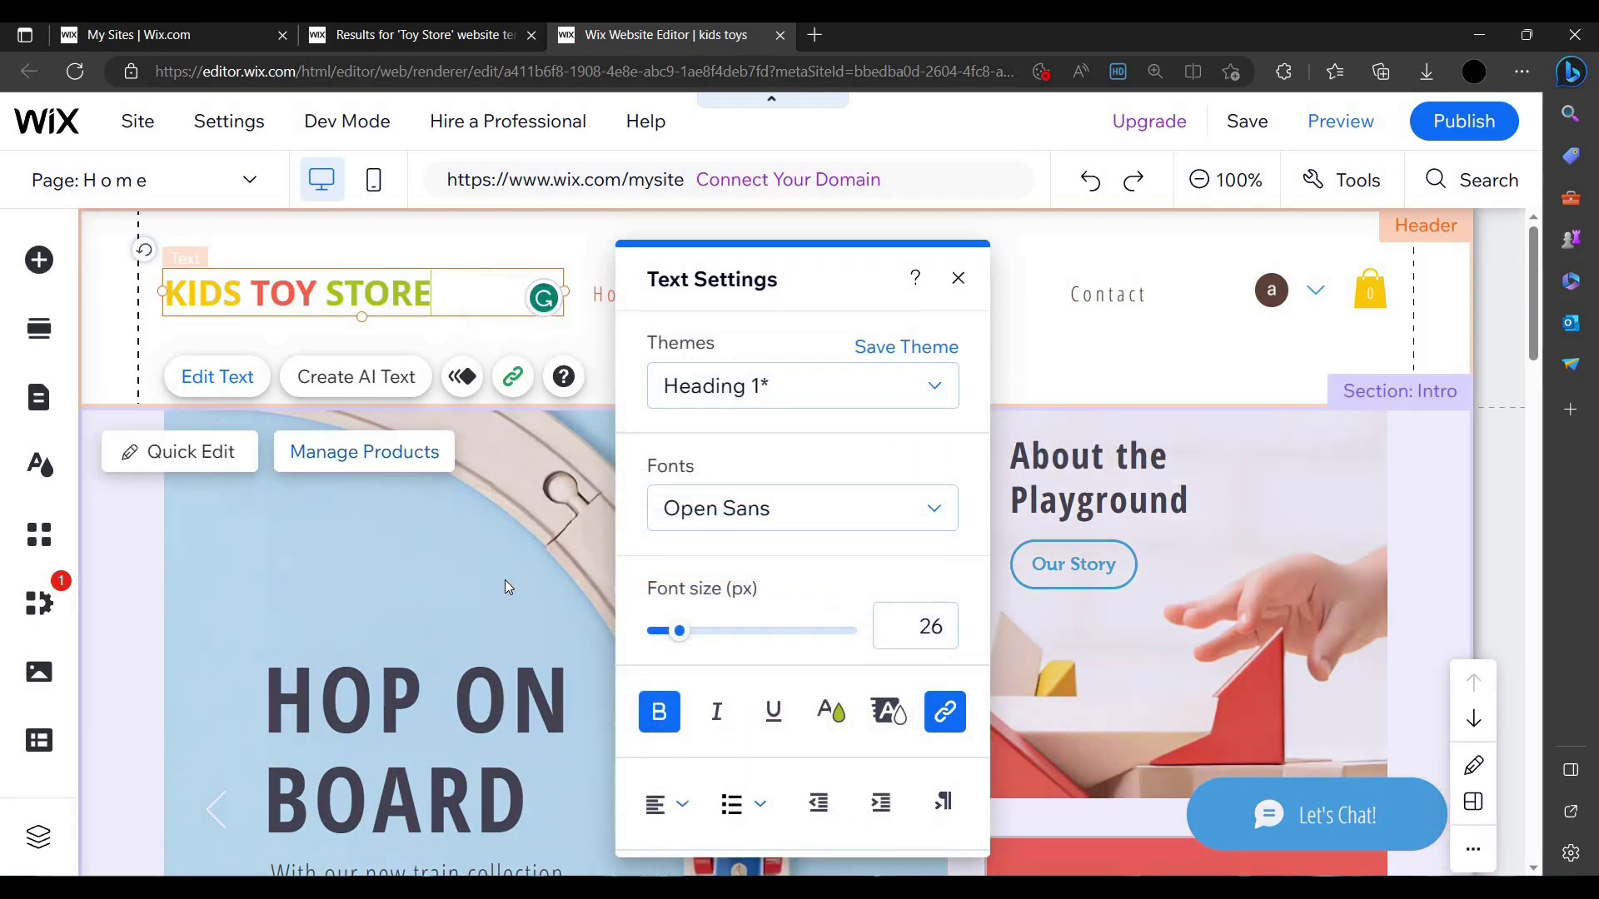
pyautogui.hotkey('ctrl', 's')
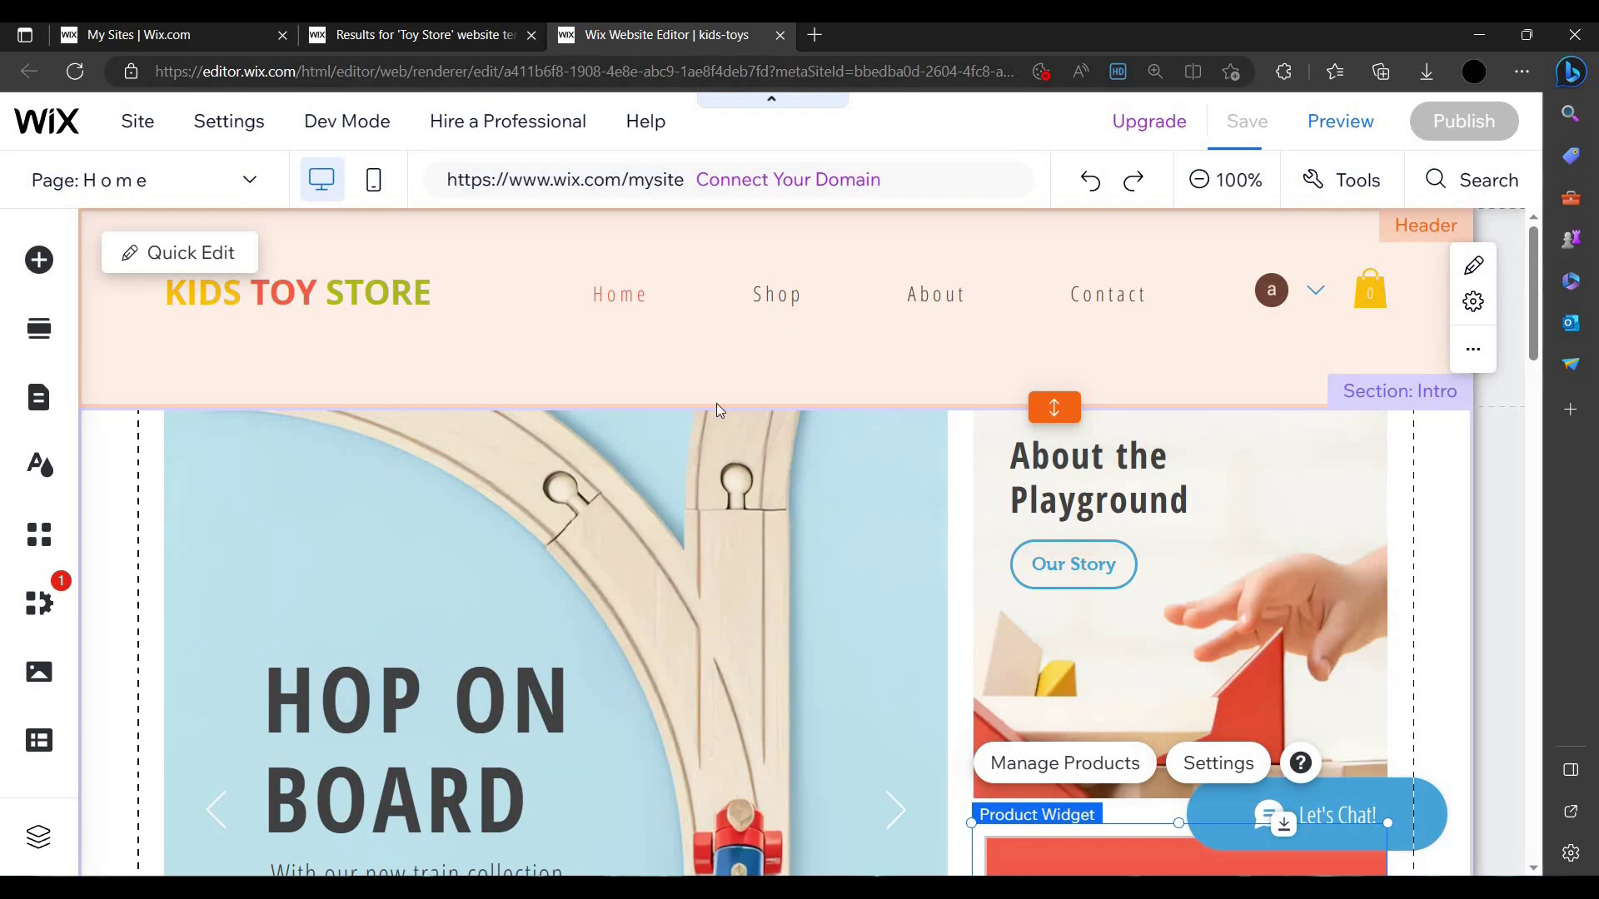
# - Scroll through the template page and select the HOP ON BOARD heading
pyautogui.scroll(-4, 718, 408)
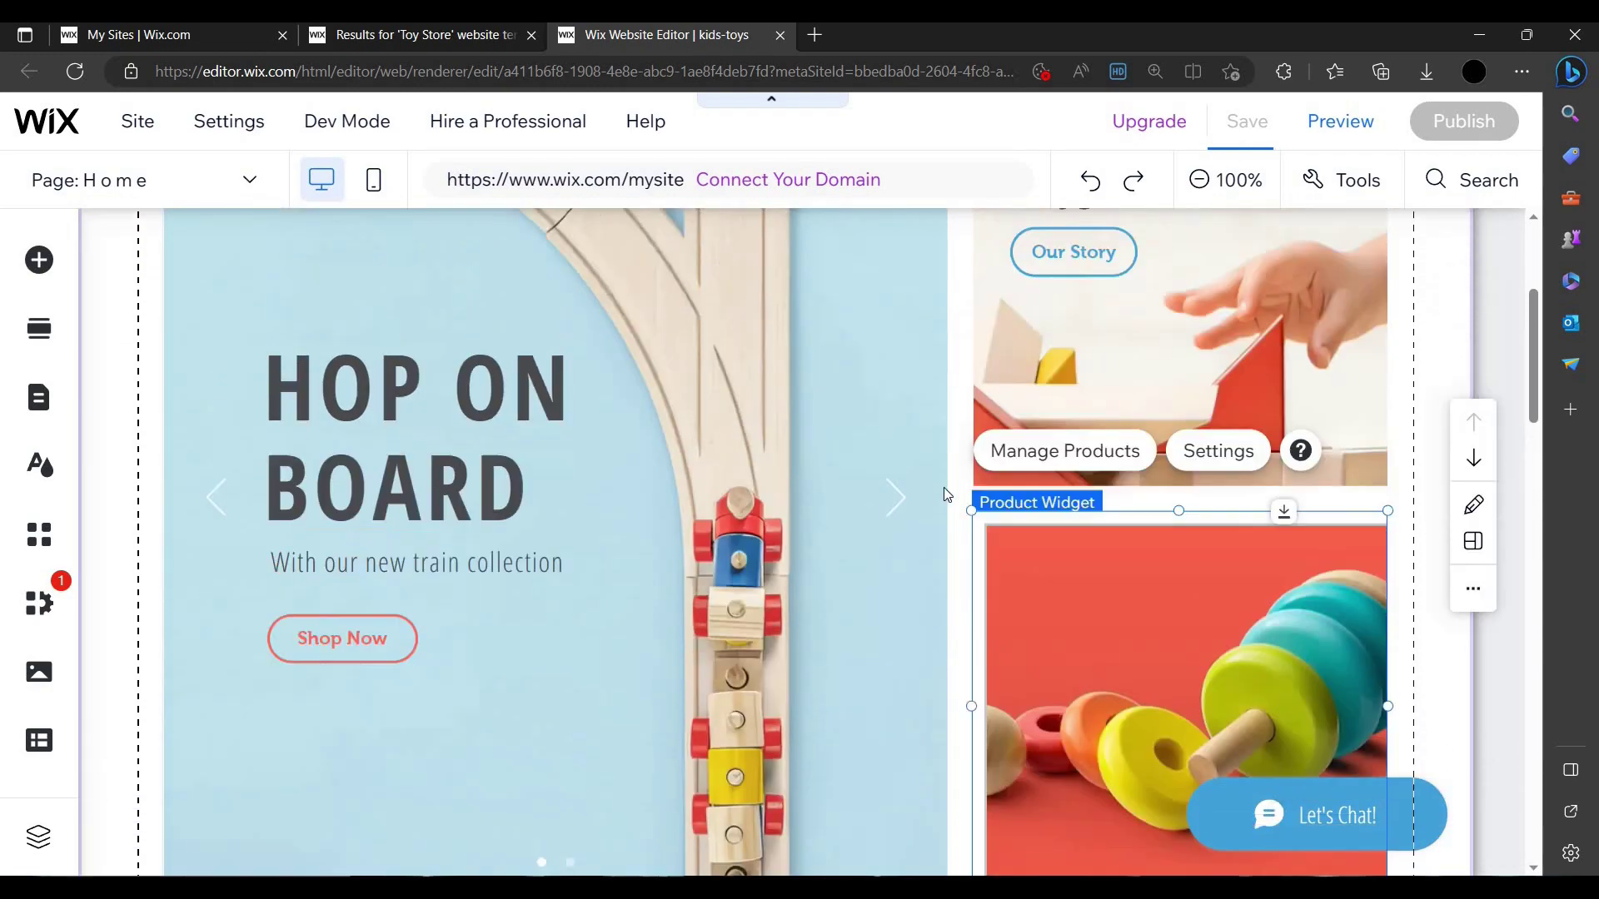
pyautogui.scroll(2, 999, 475)
pyautogui.scroll(-2, 1126, 418)
pyautogui.scroll(1, 1126, 418)
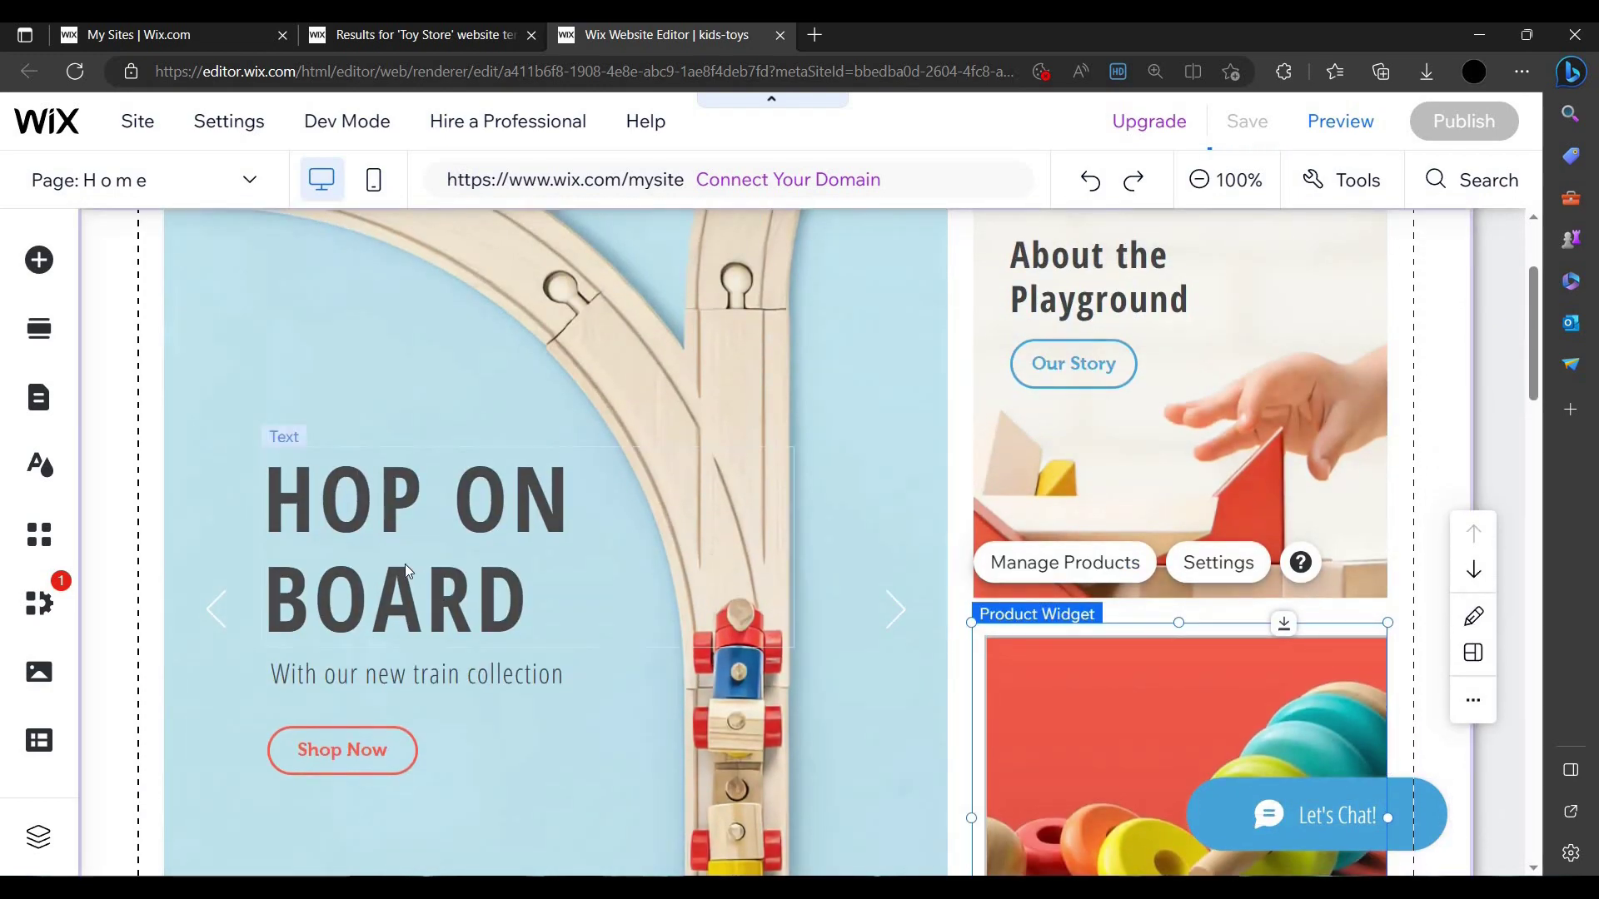
pyautogui.click(647, 492)
pyautogui.scroll(-1, 420, 537)
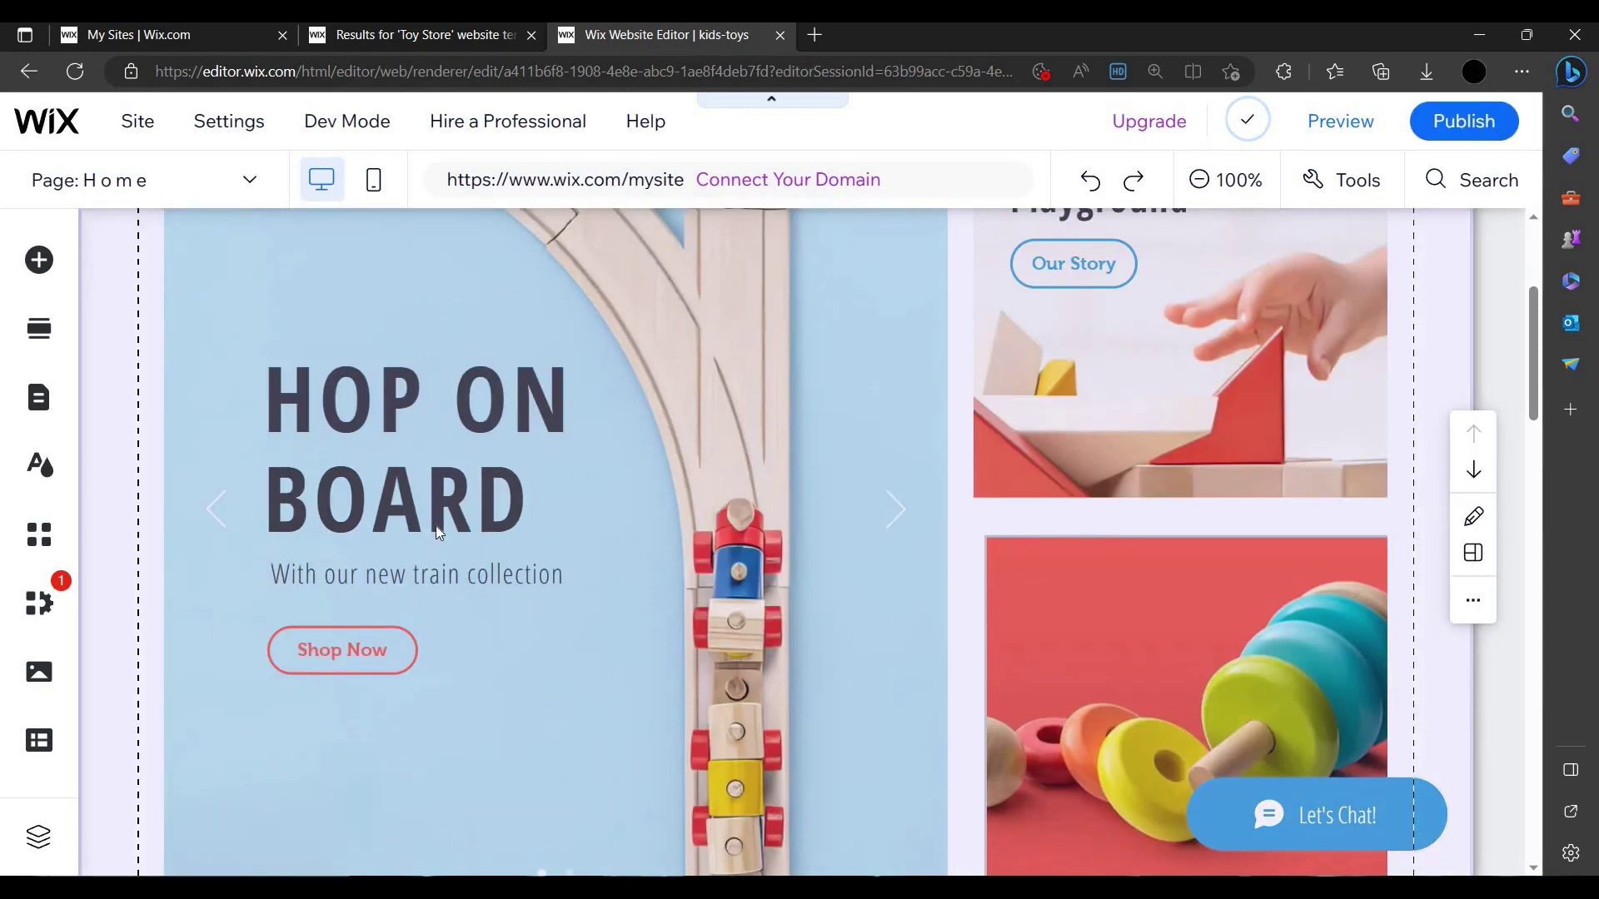
pyautogui.scroll(-3, 1274, 543)
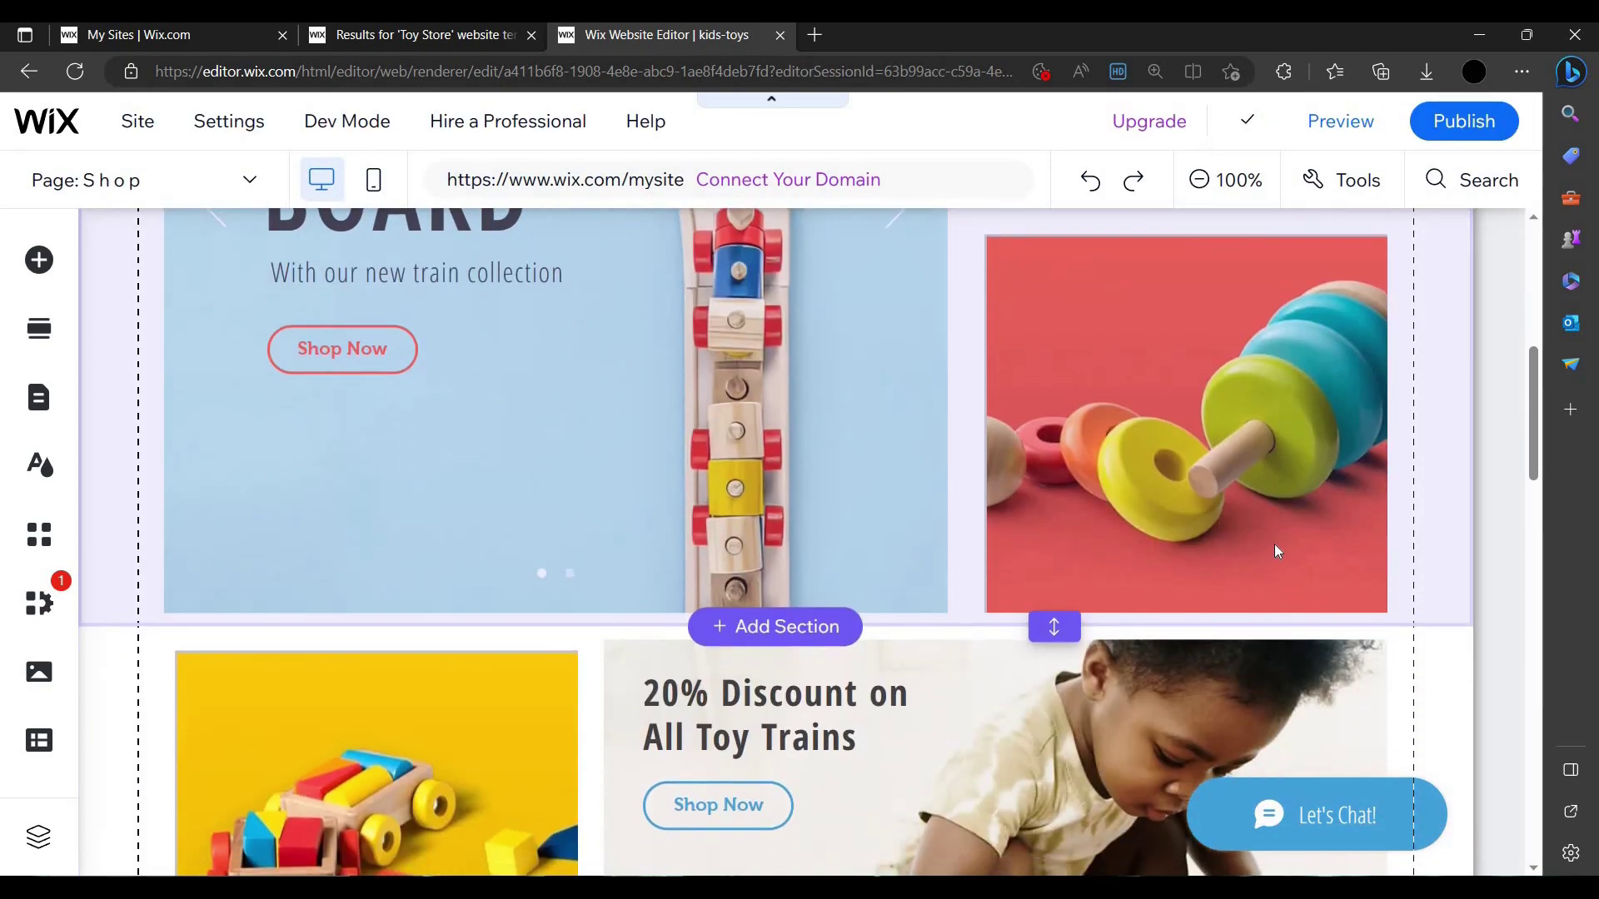
pyautogui.scroll(-5, 774, 617)
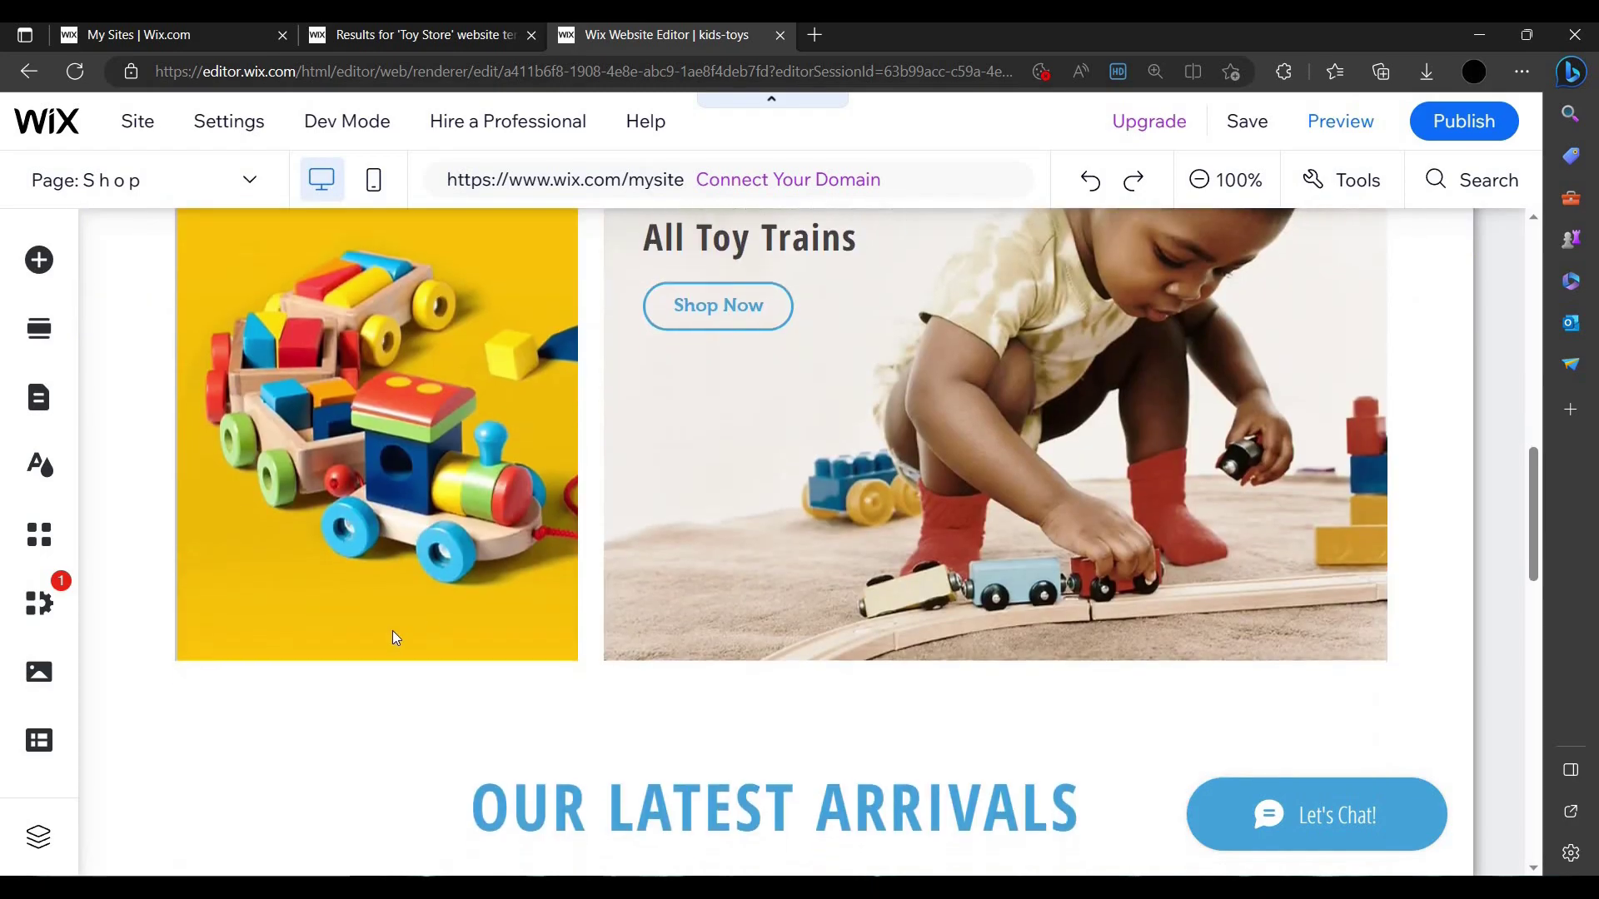
pyautogui.scroll(2, 400, 583)
pyautogui.scroll(-2, 442, 492)
pyautogui.scroll(2, 463, 643)
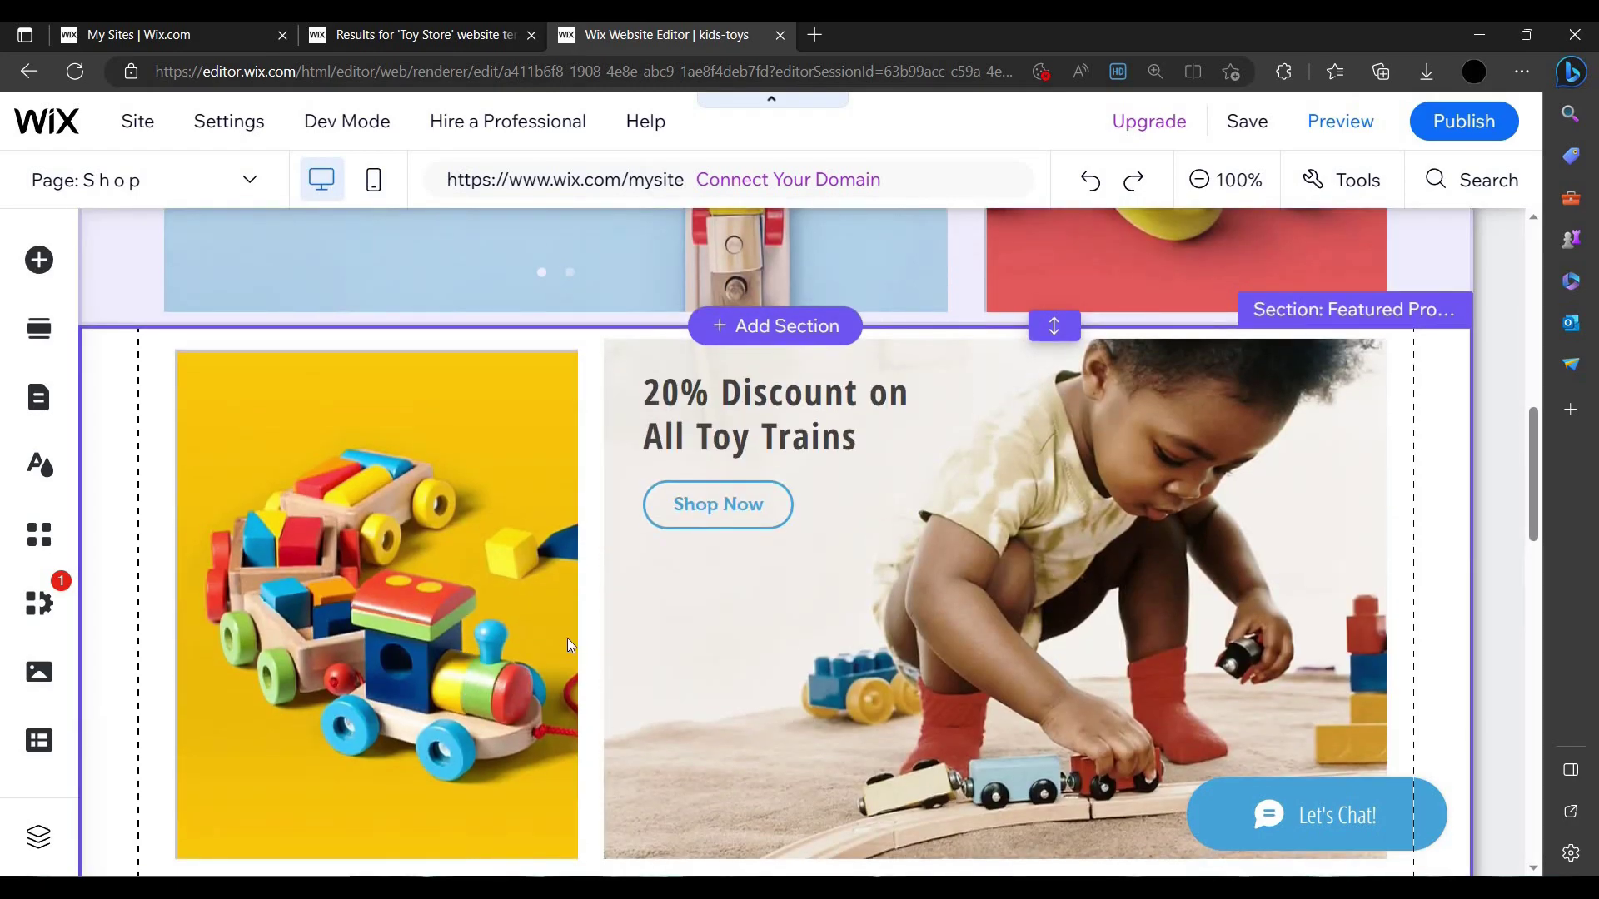
pyautogui.scroll(-10, 616, 635)
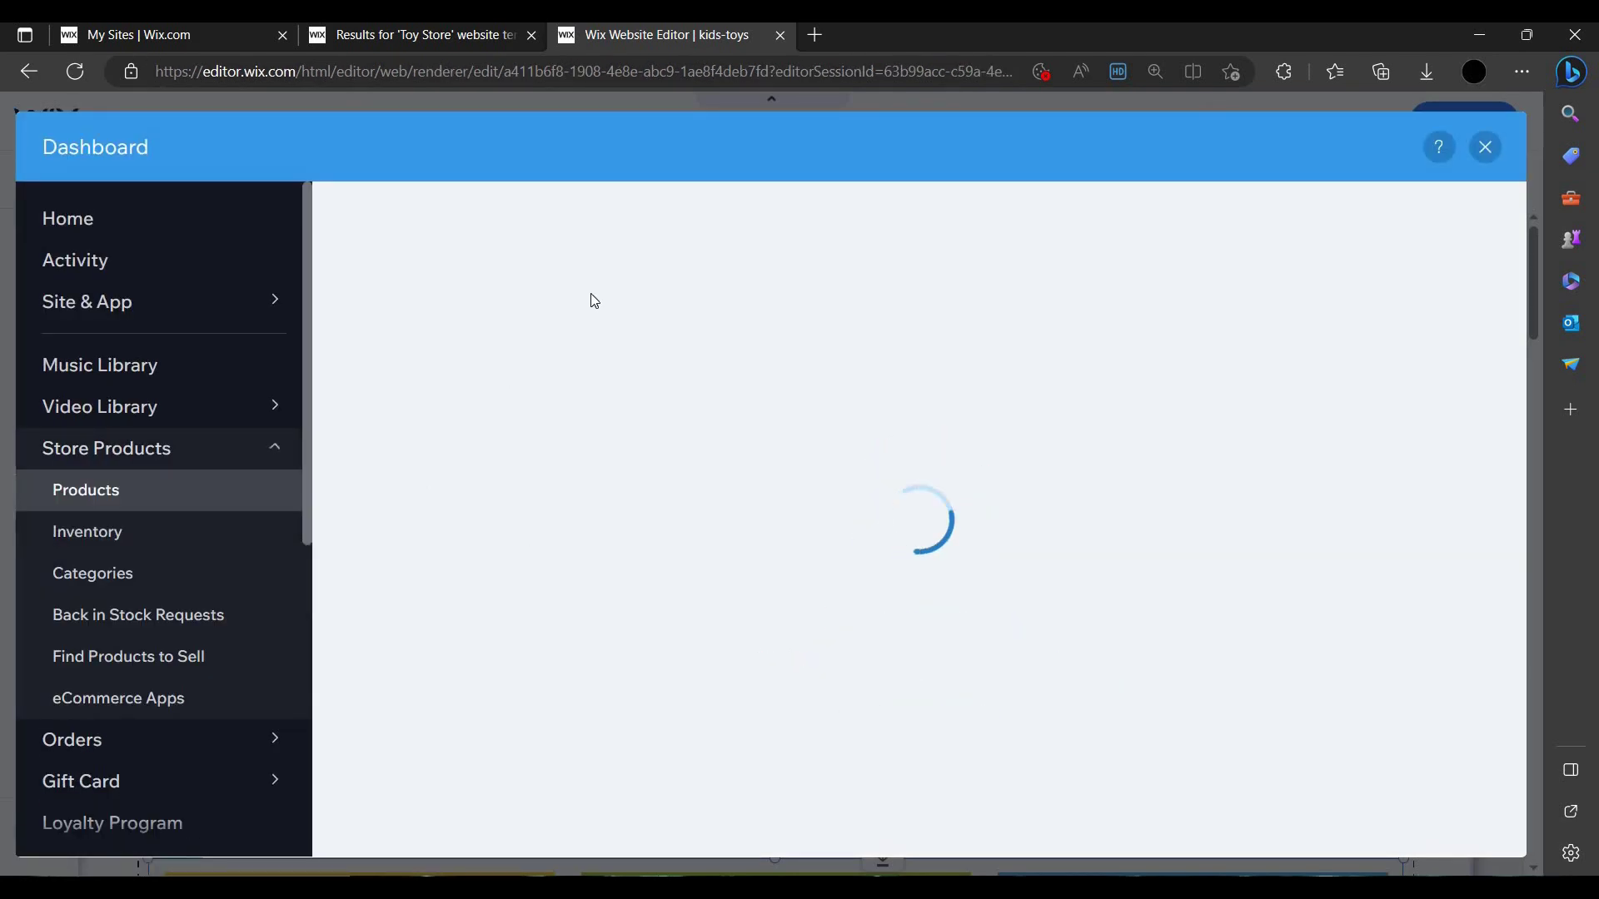
# - Close the dashboard and delete the SHOP title text
pyautogui.click(1485, 146)
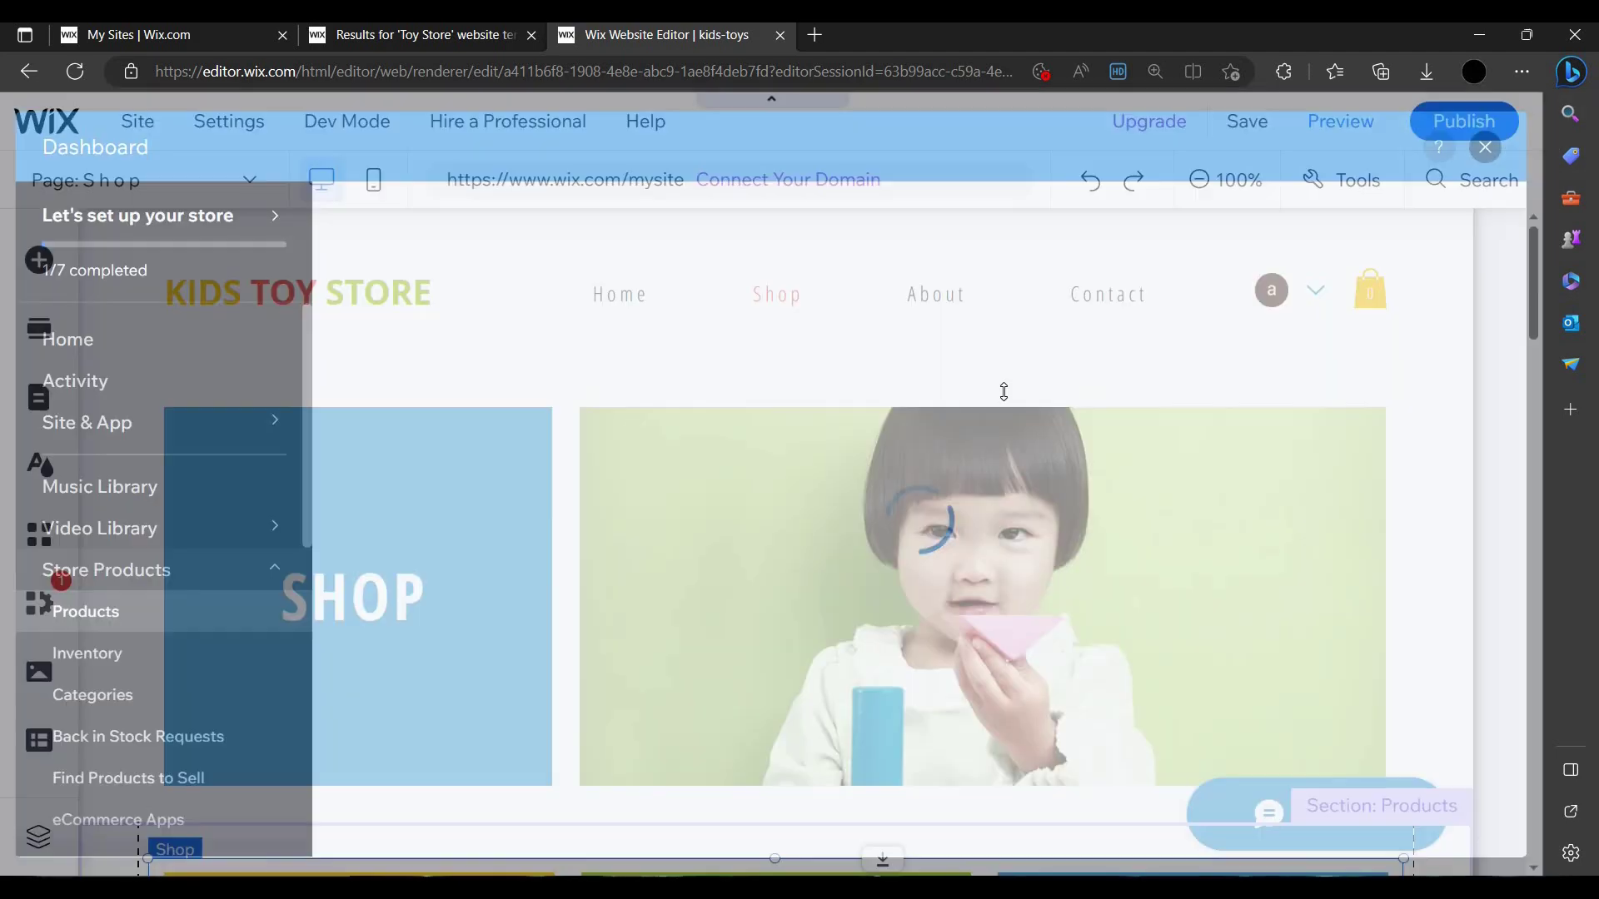
pyautogui.scroll(-5, 375, 410)
pyautogui.scroll(5, 375, 411)
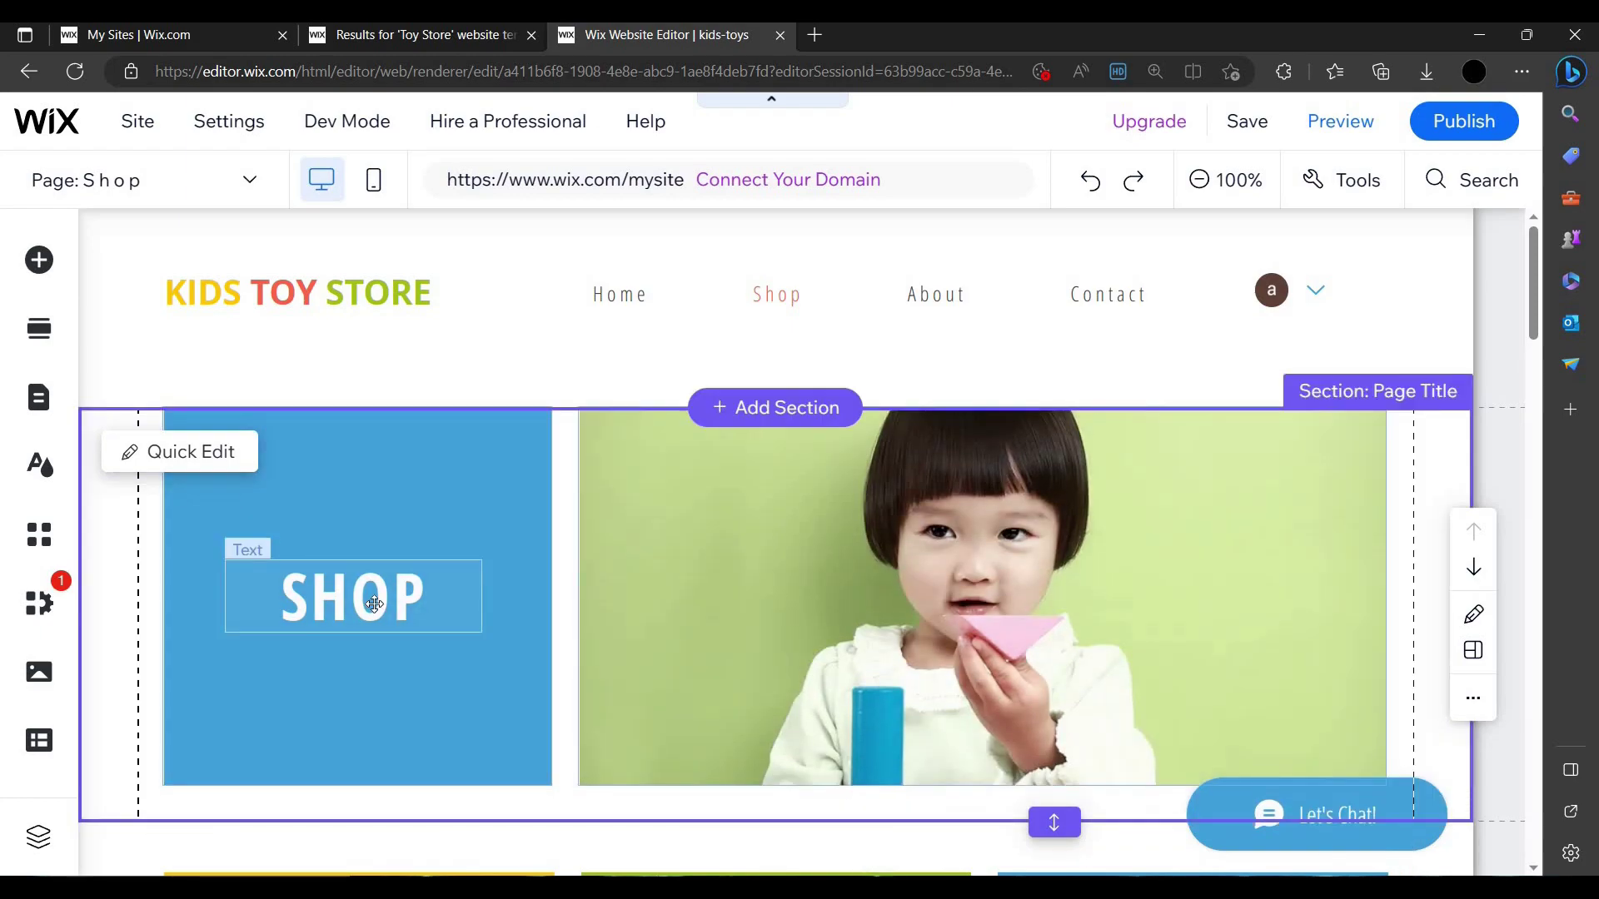
pyautogui.click(374, 604)
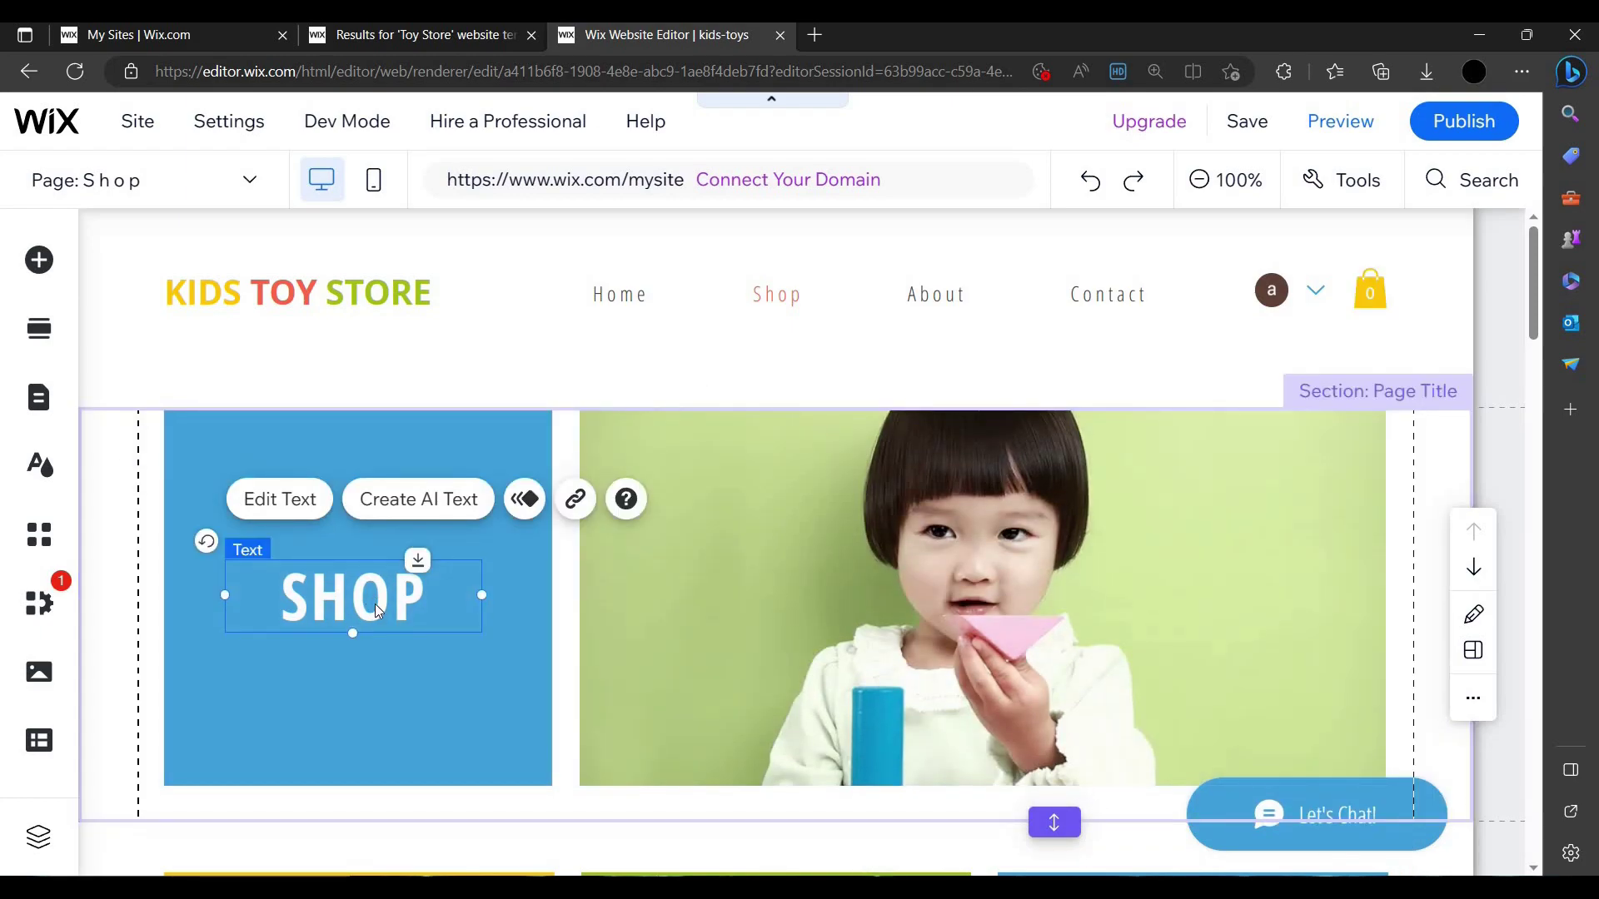
pyautogui.press('Delete')
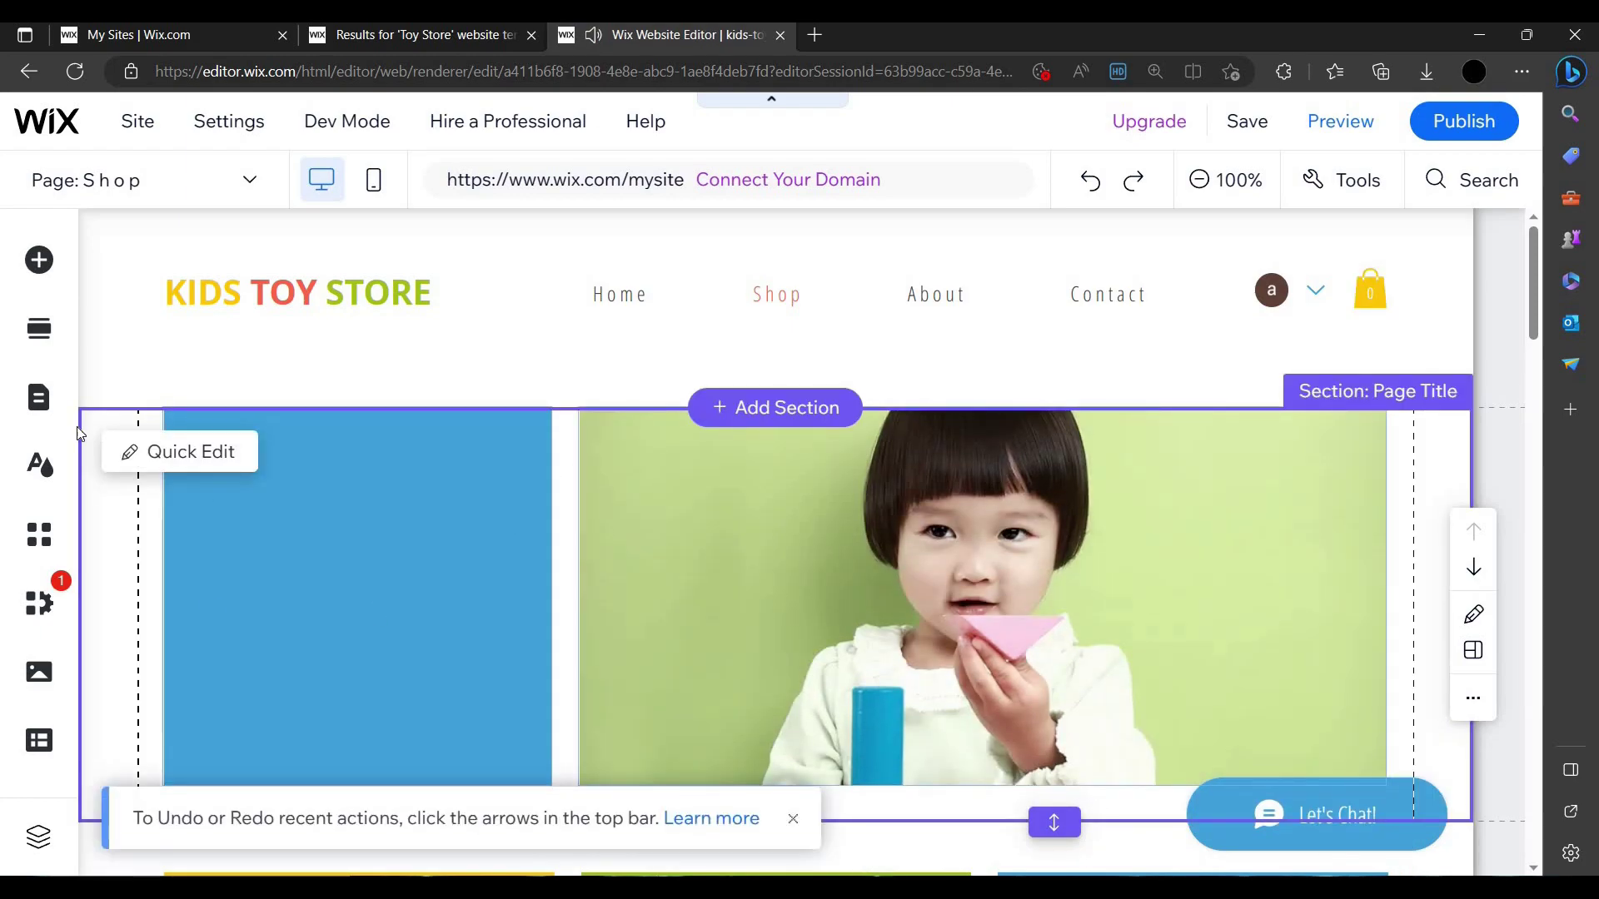
# - Add a Heading 4 text element and move it onto the blue box
pyautogui.click(50, 272)
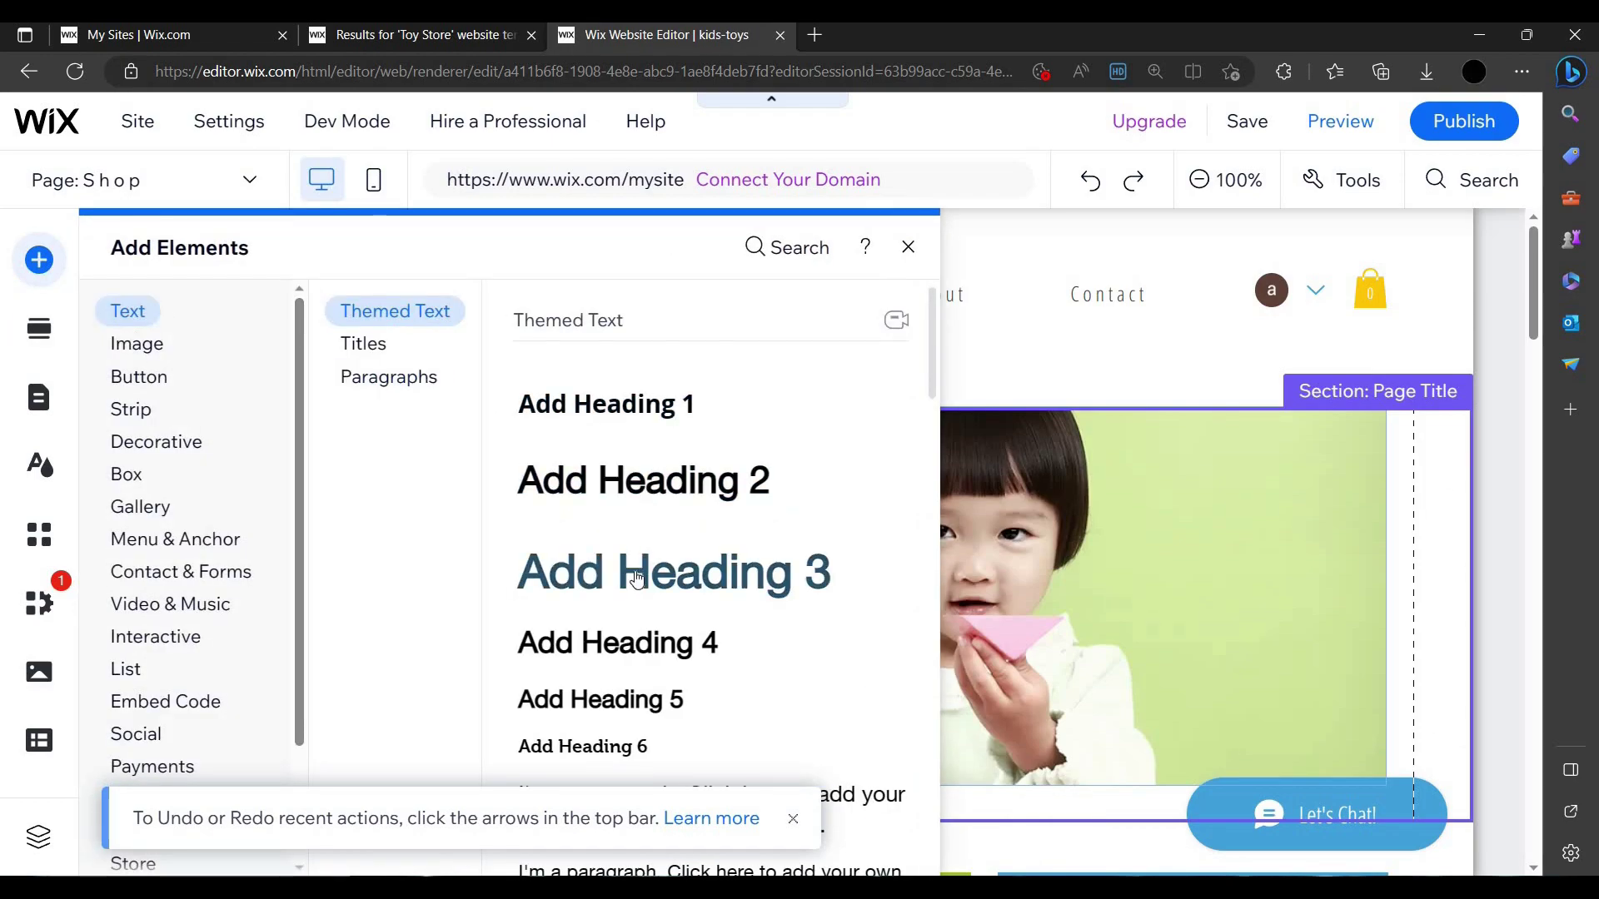
pyautogui.scroll(-2, 665, 470)
pyautogui.scroll(1, 666, 471)
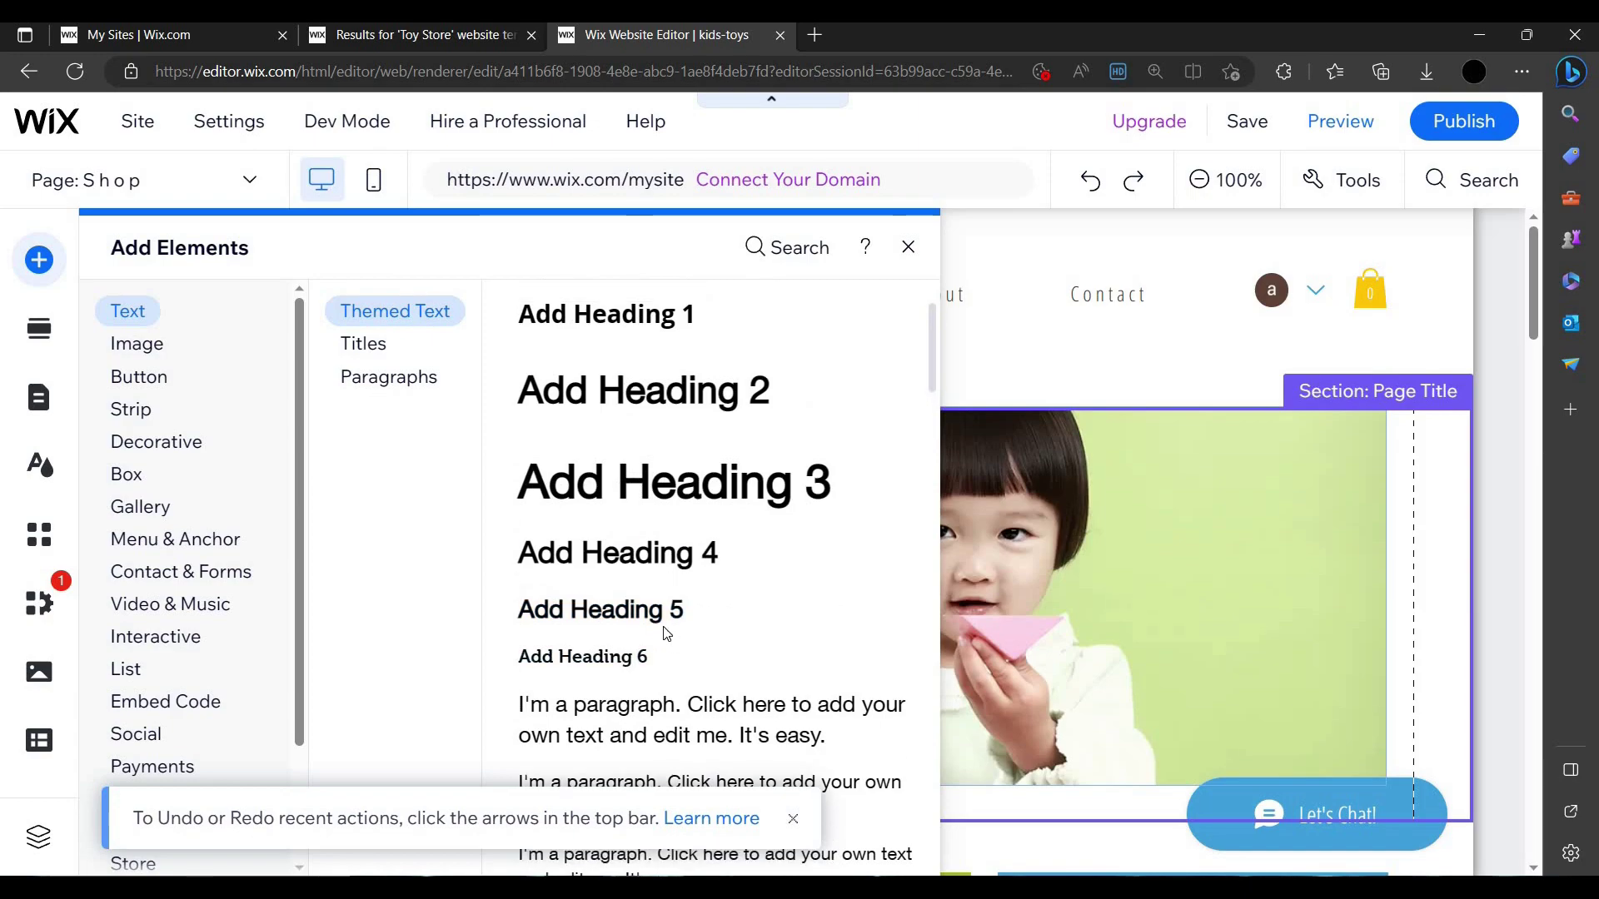
pyautogui.click(682, 560)
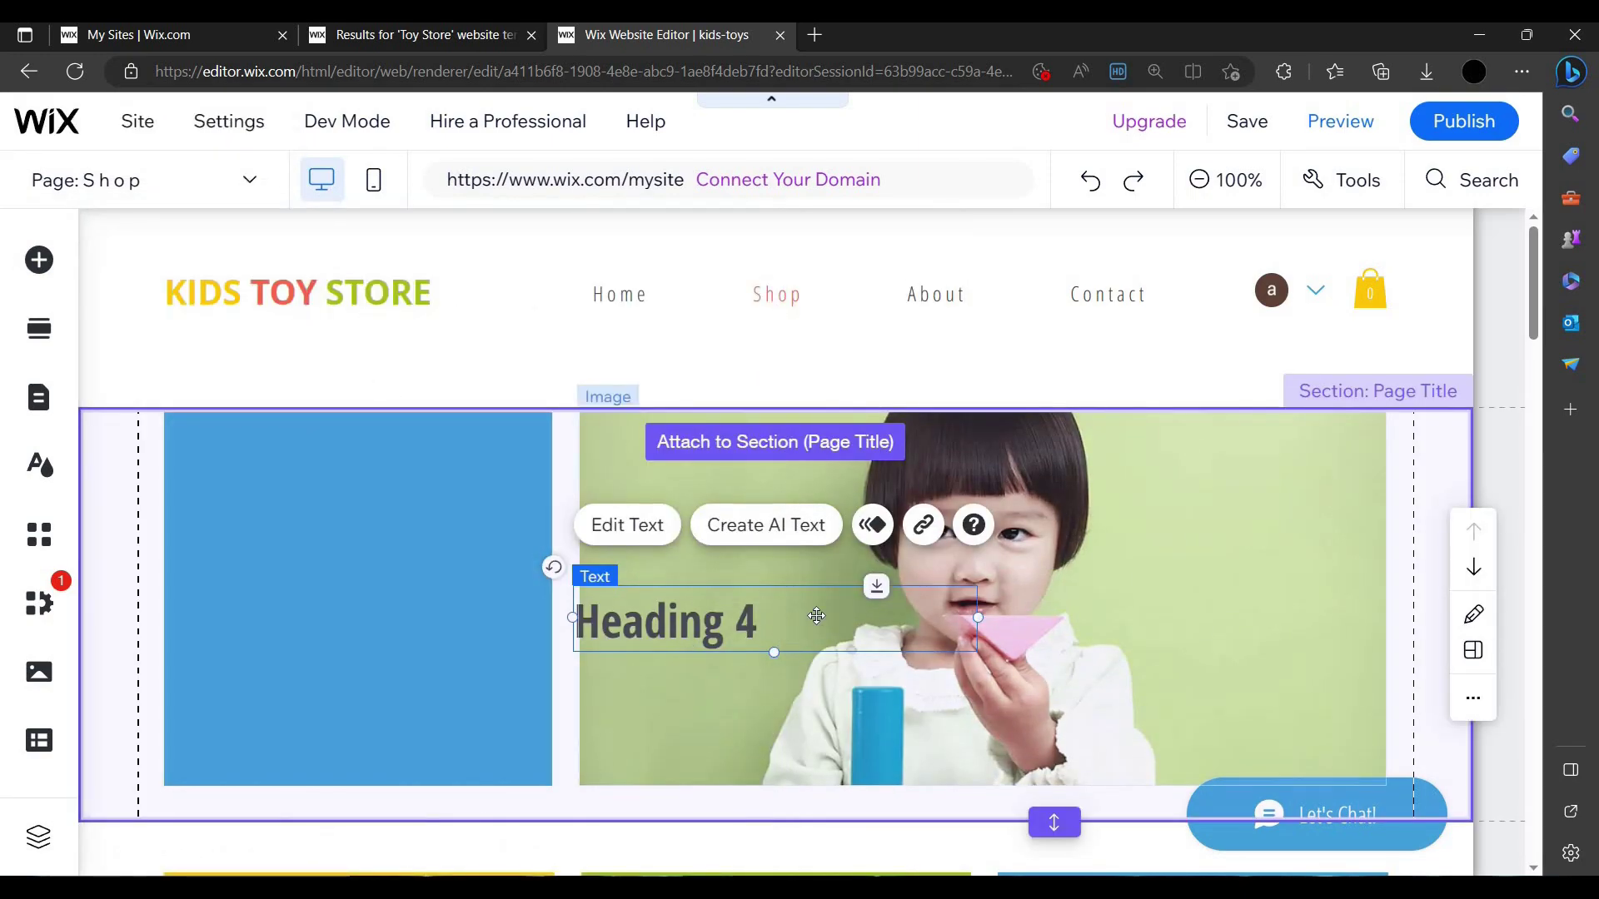
pyautogui.moveTo(654, 622); pyautogui.dragTo(308, 553)
# - Write 'OFF 50% FOR YOU' in the heading, narrow it, and position it inside the blue box
pyautogui.doubleClick(423, 558)
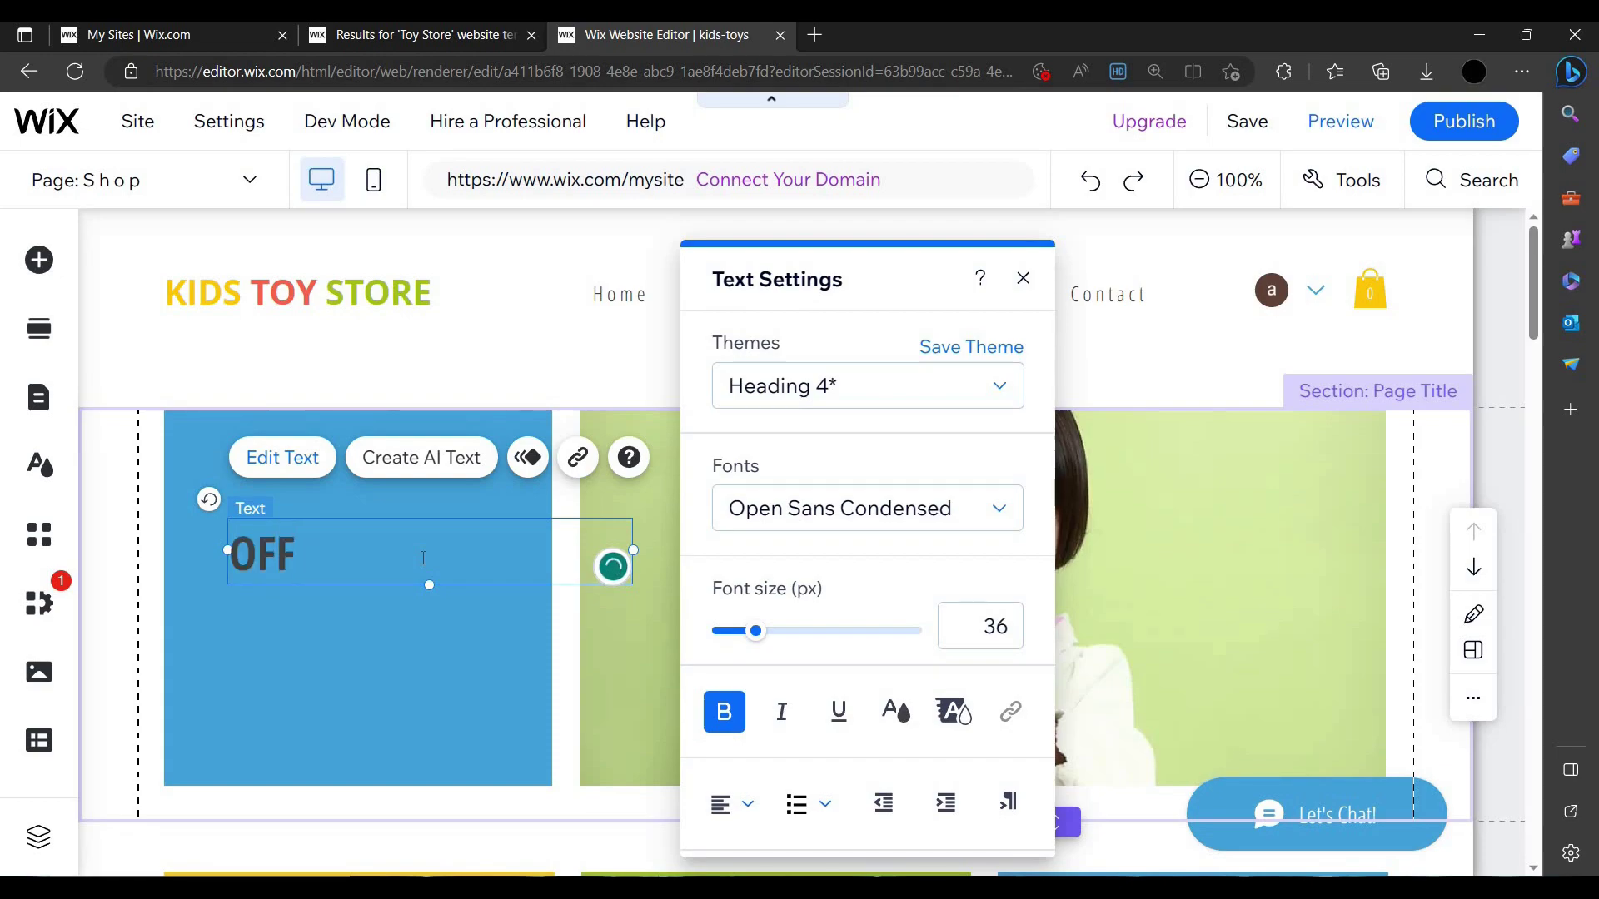
pyautogui.write('OFF 50%')
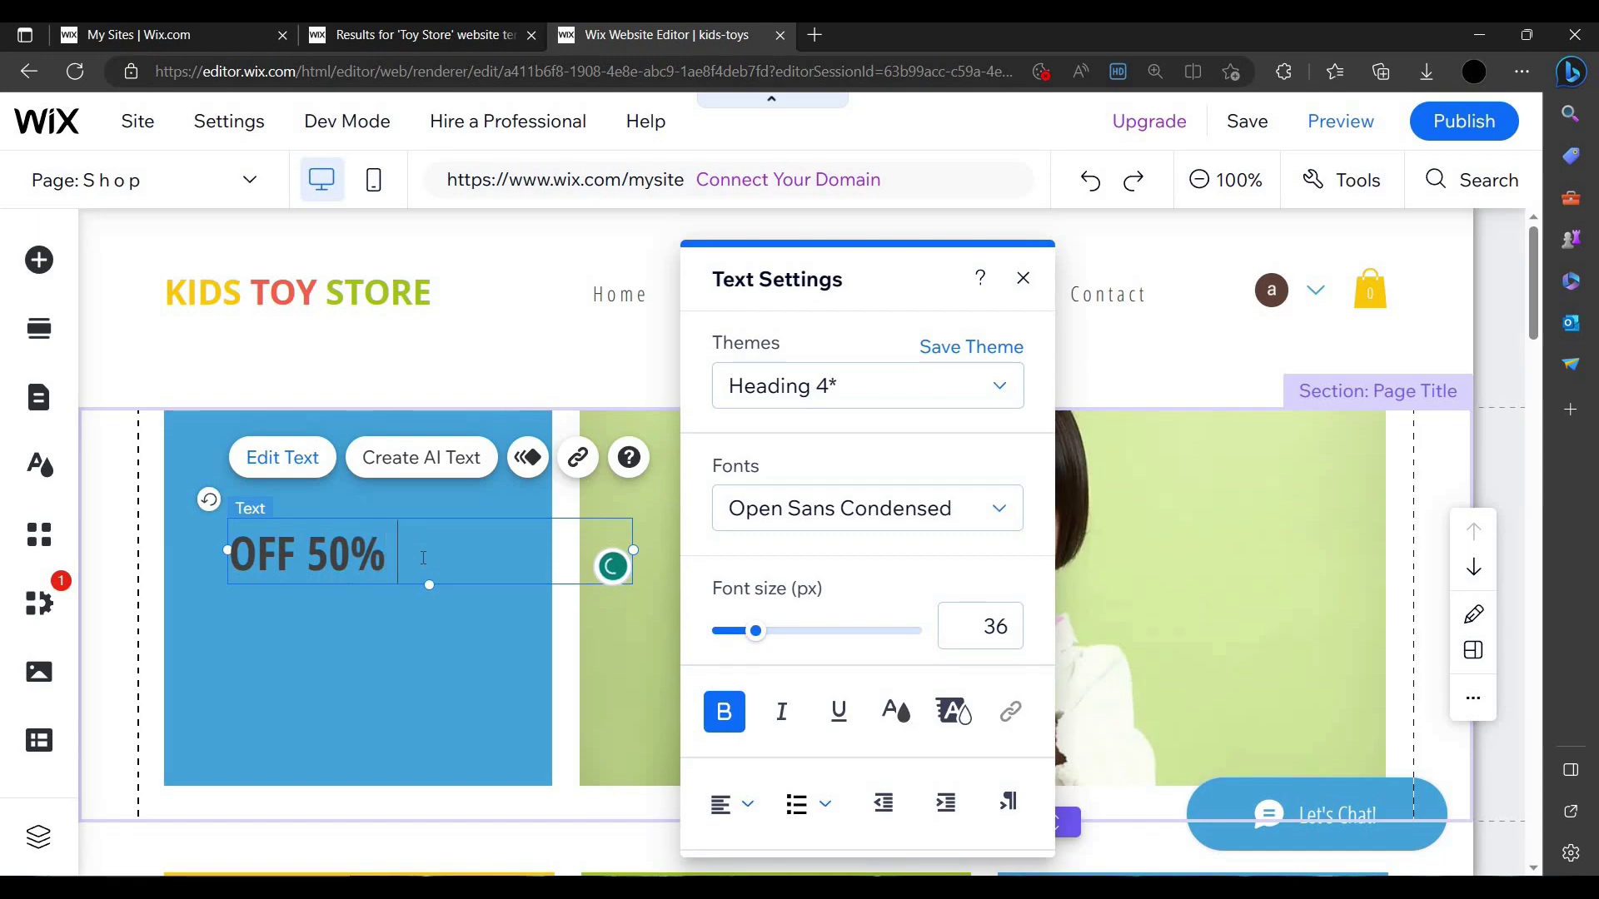
pyautogui.write(' FOR')
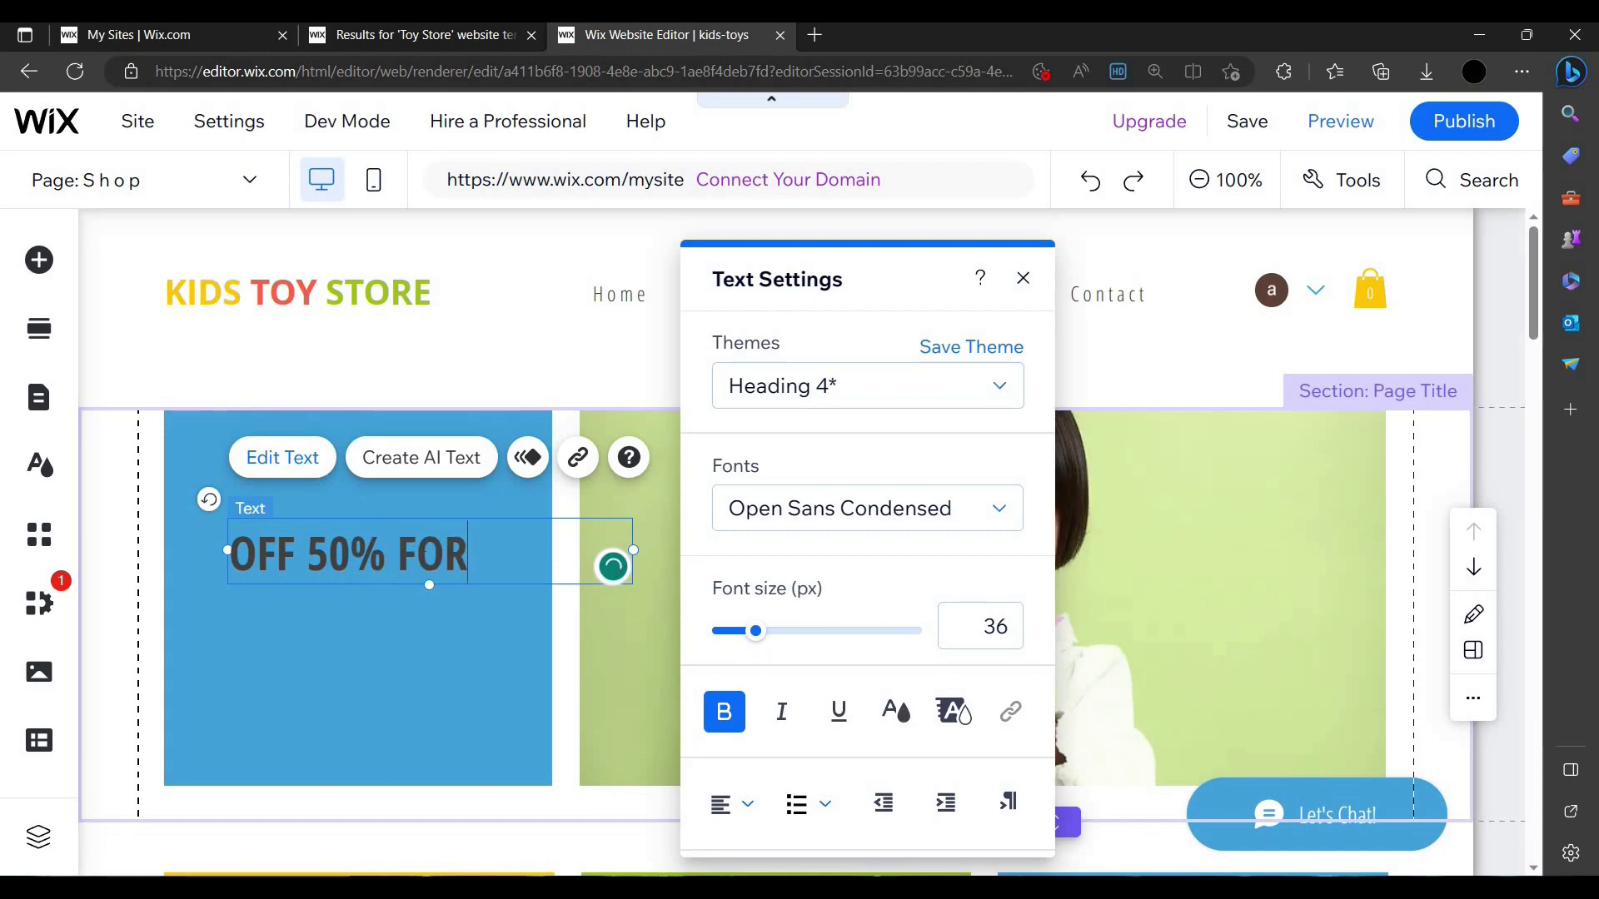
pyautogui.write(' YOU')
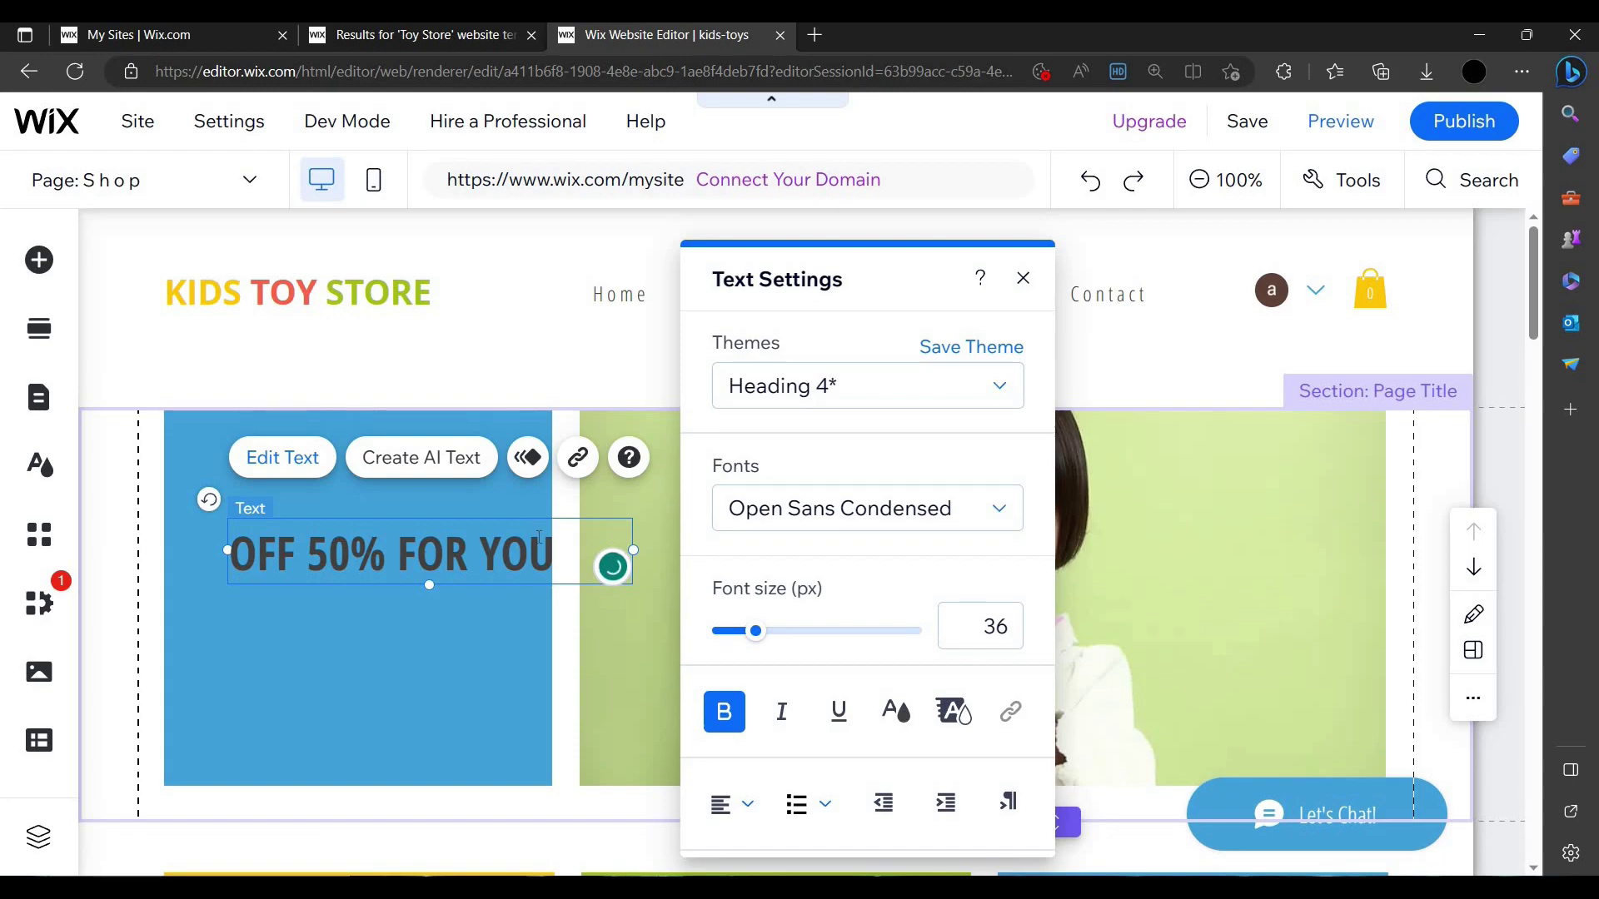
pyautogui.moveTo(633, 539); pyautogui.dragTo(580, 541)
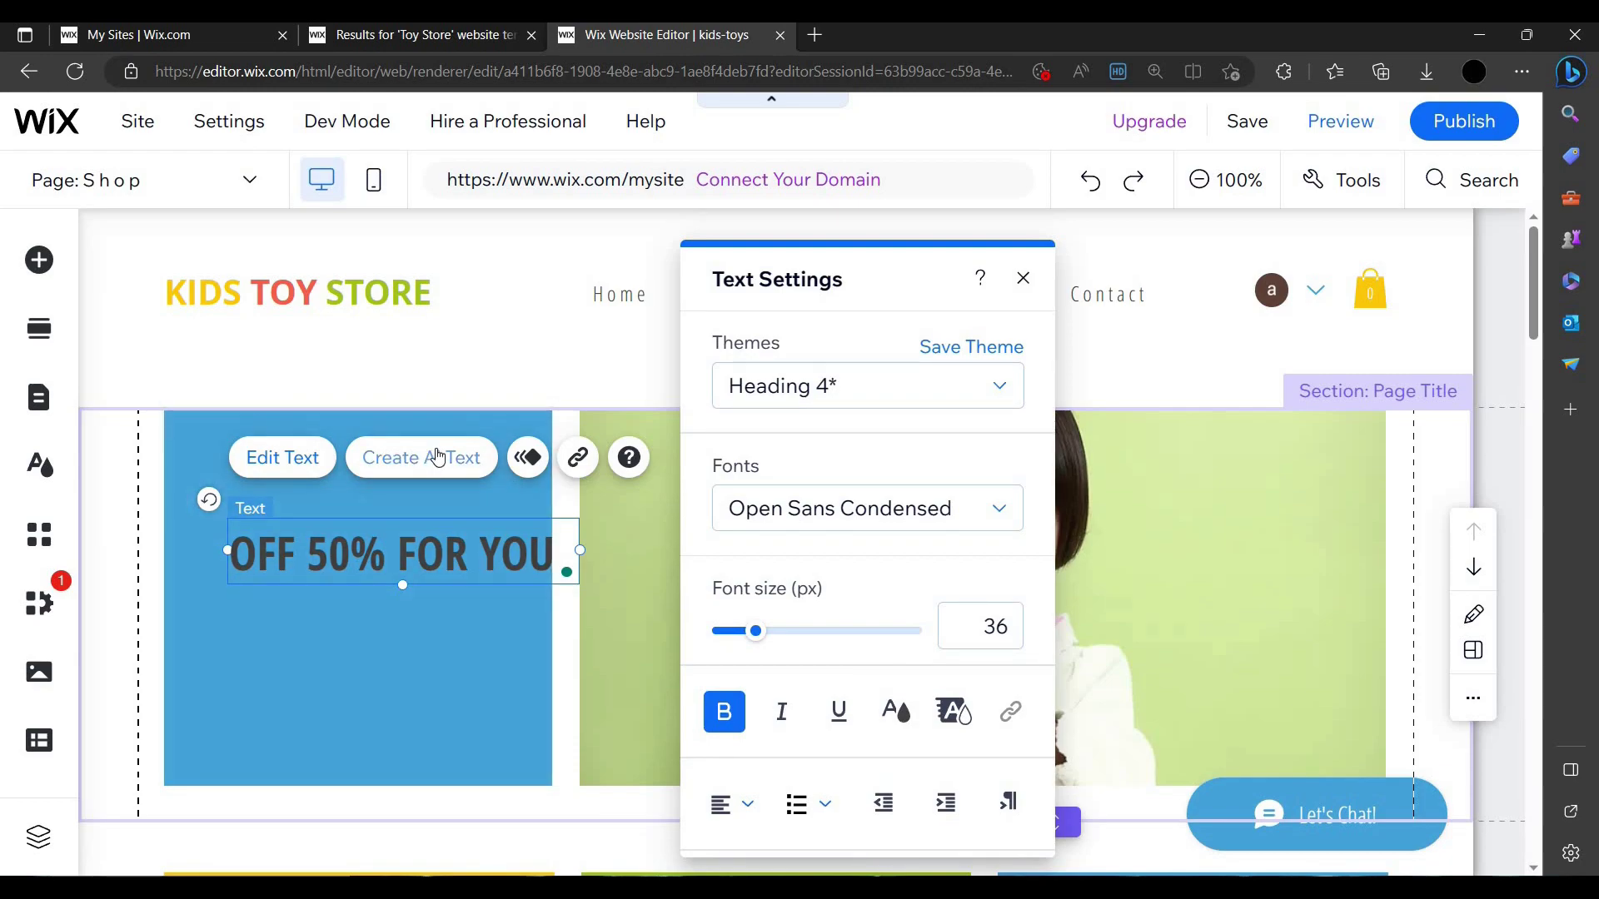
pyautogui.click(438, 458)
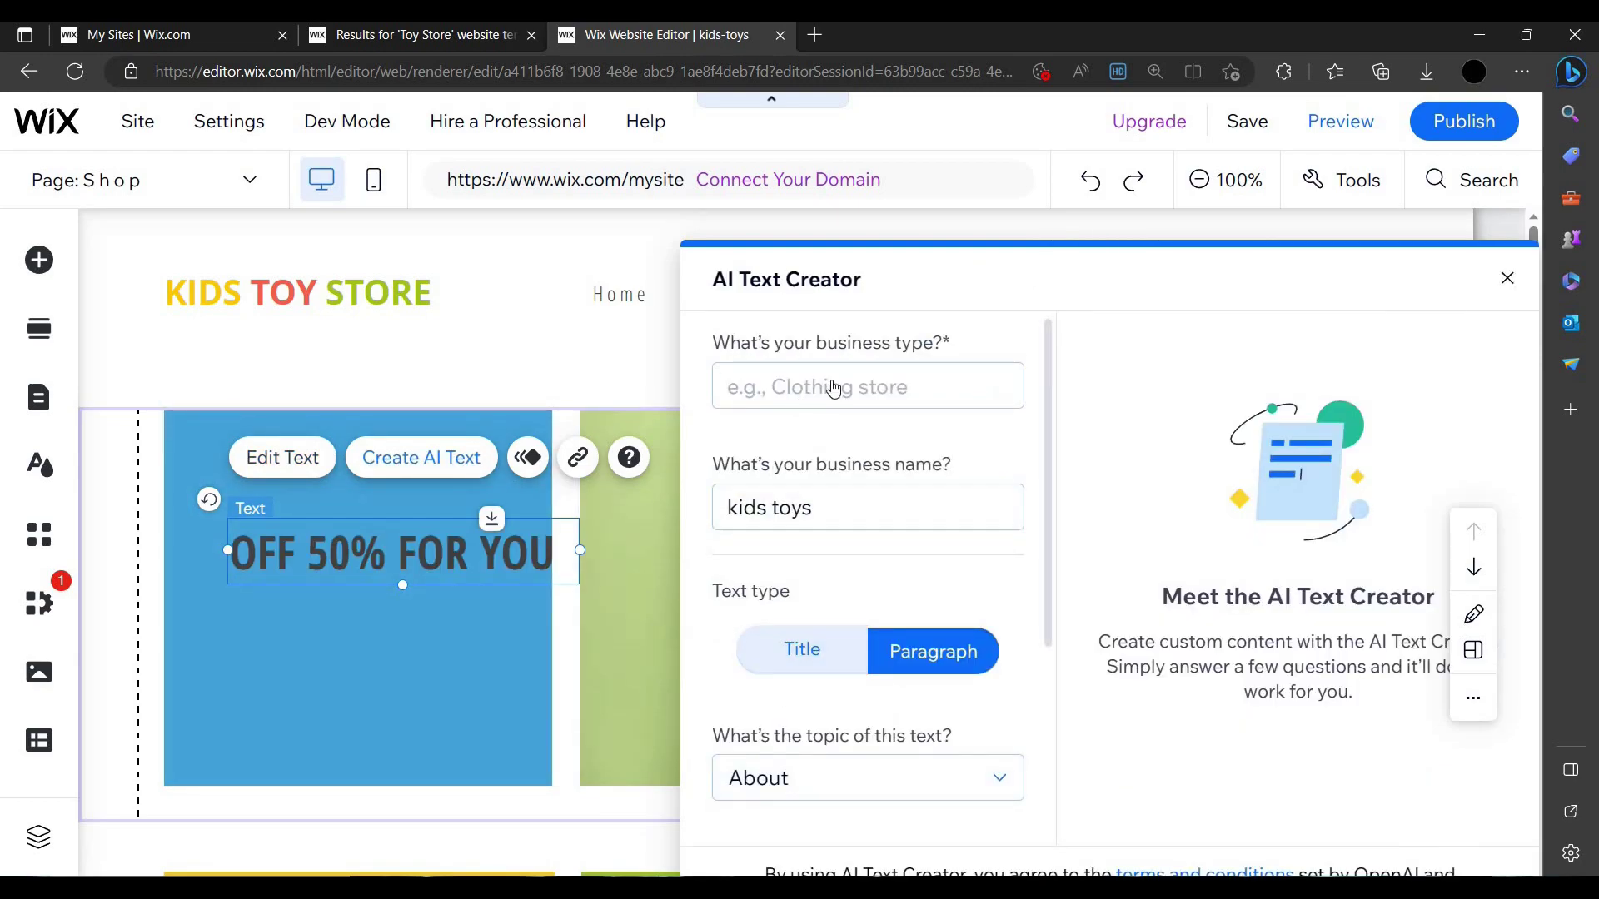
pyautogui.click(527, 601)
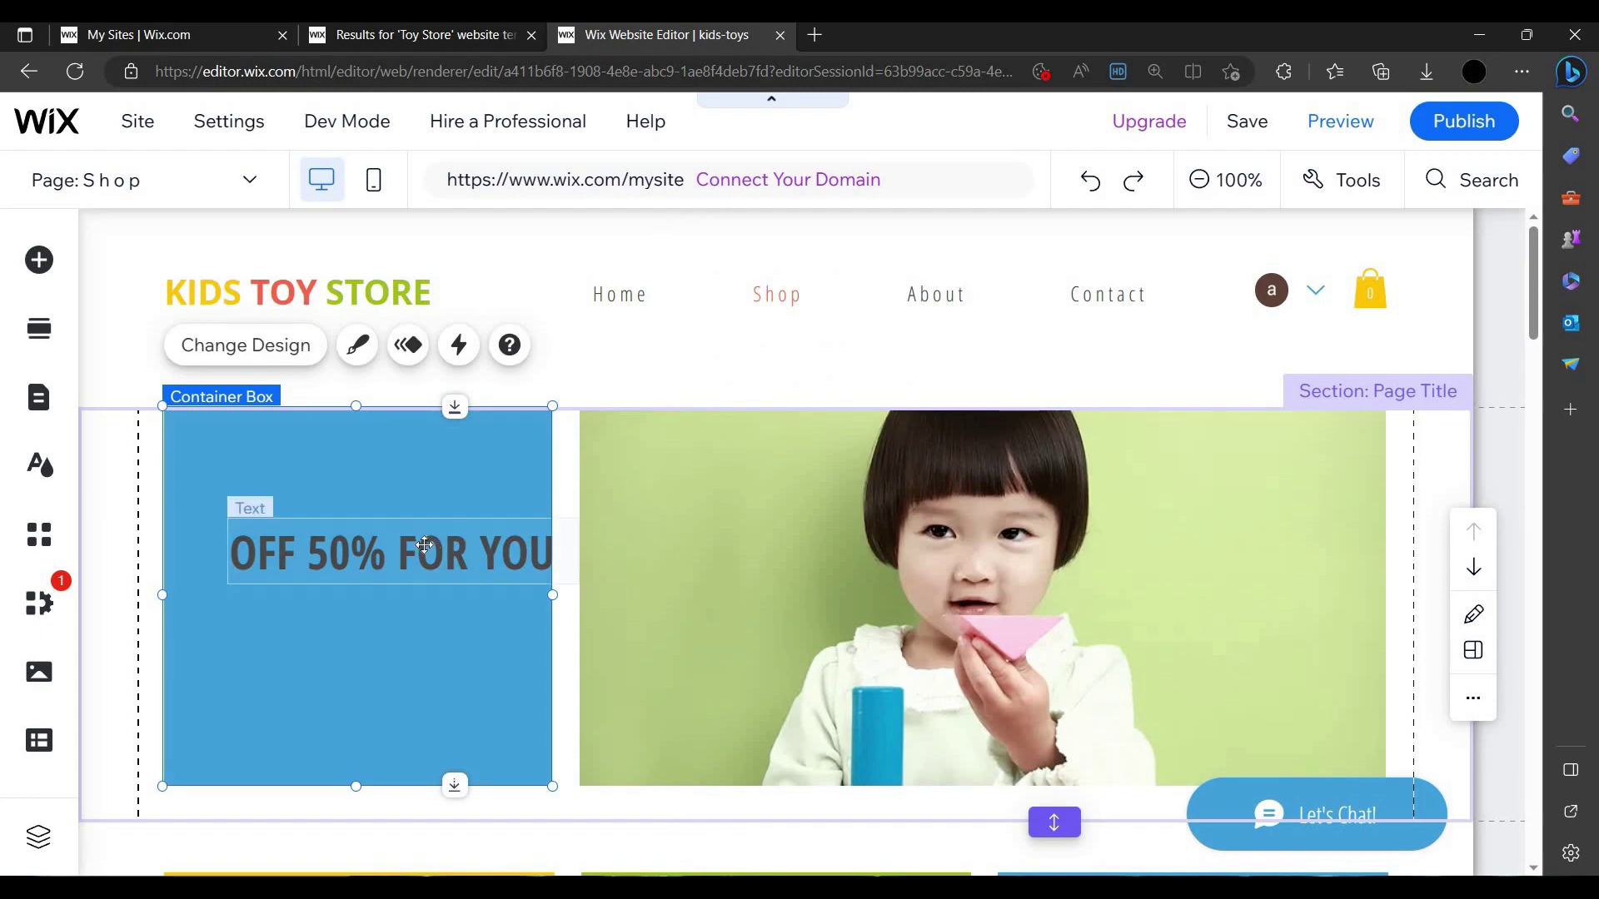
pyautogui.moveTo(425, 545); pyautogui.dragTo(378, 537)
# - Swap the Shop banner's child photo for a building-blocks stock image found by searching 'TOYS'
pyautogui.click(851, 520)
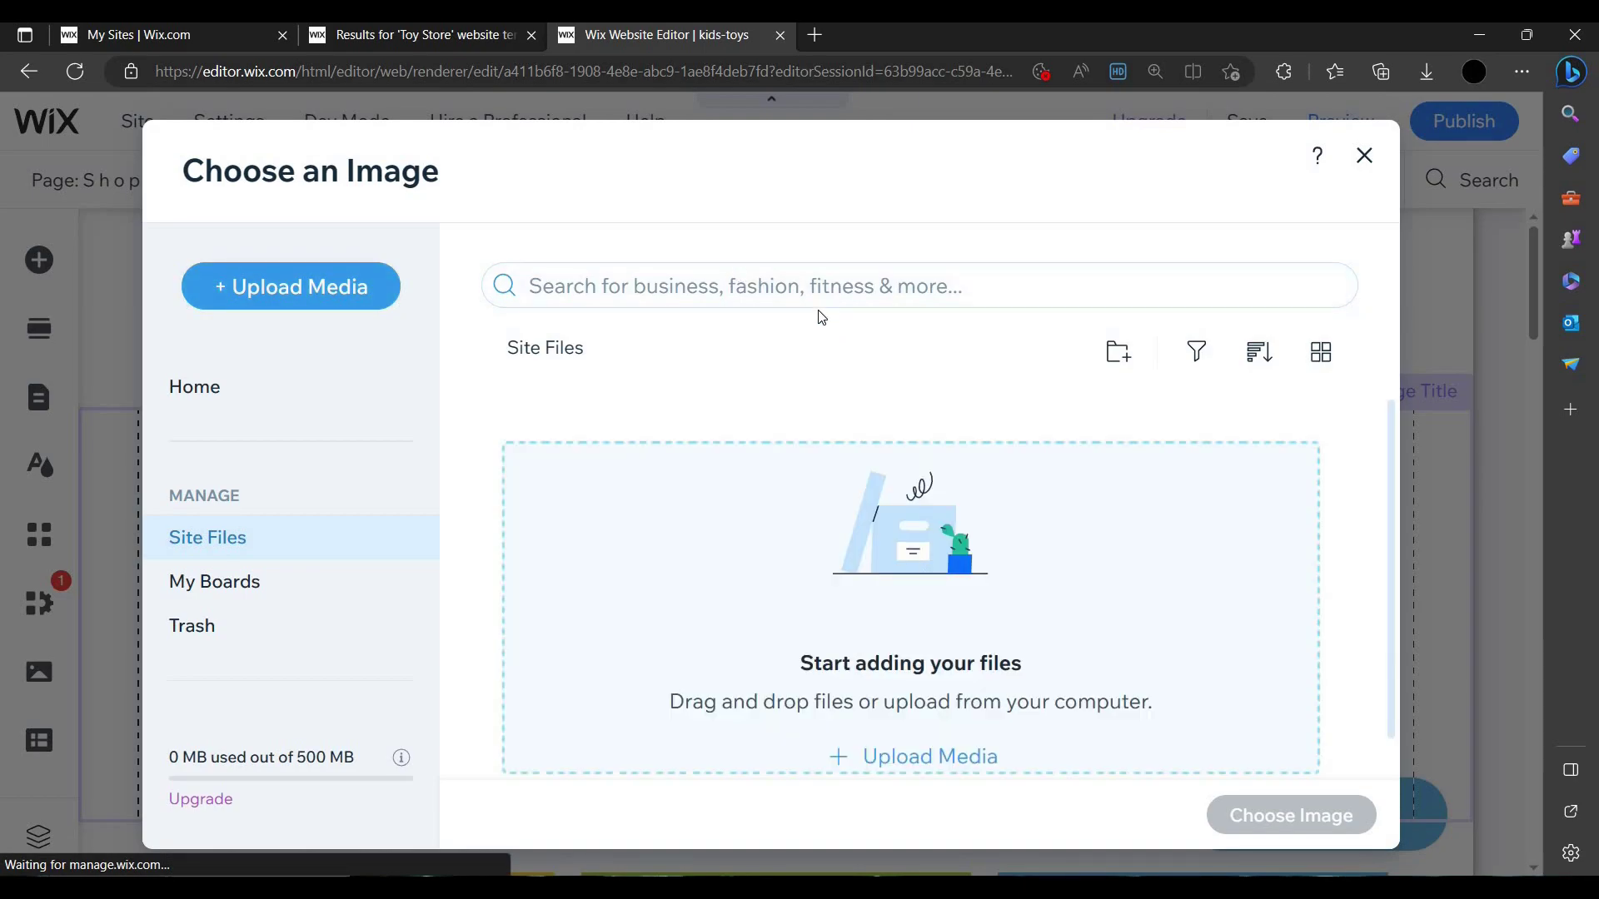
pyautogui.click(790, 293)
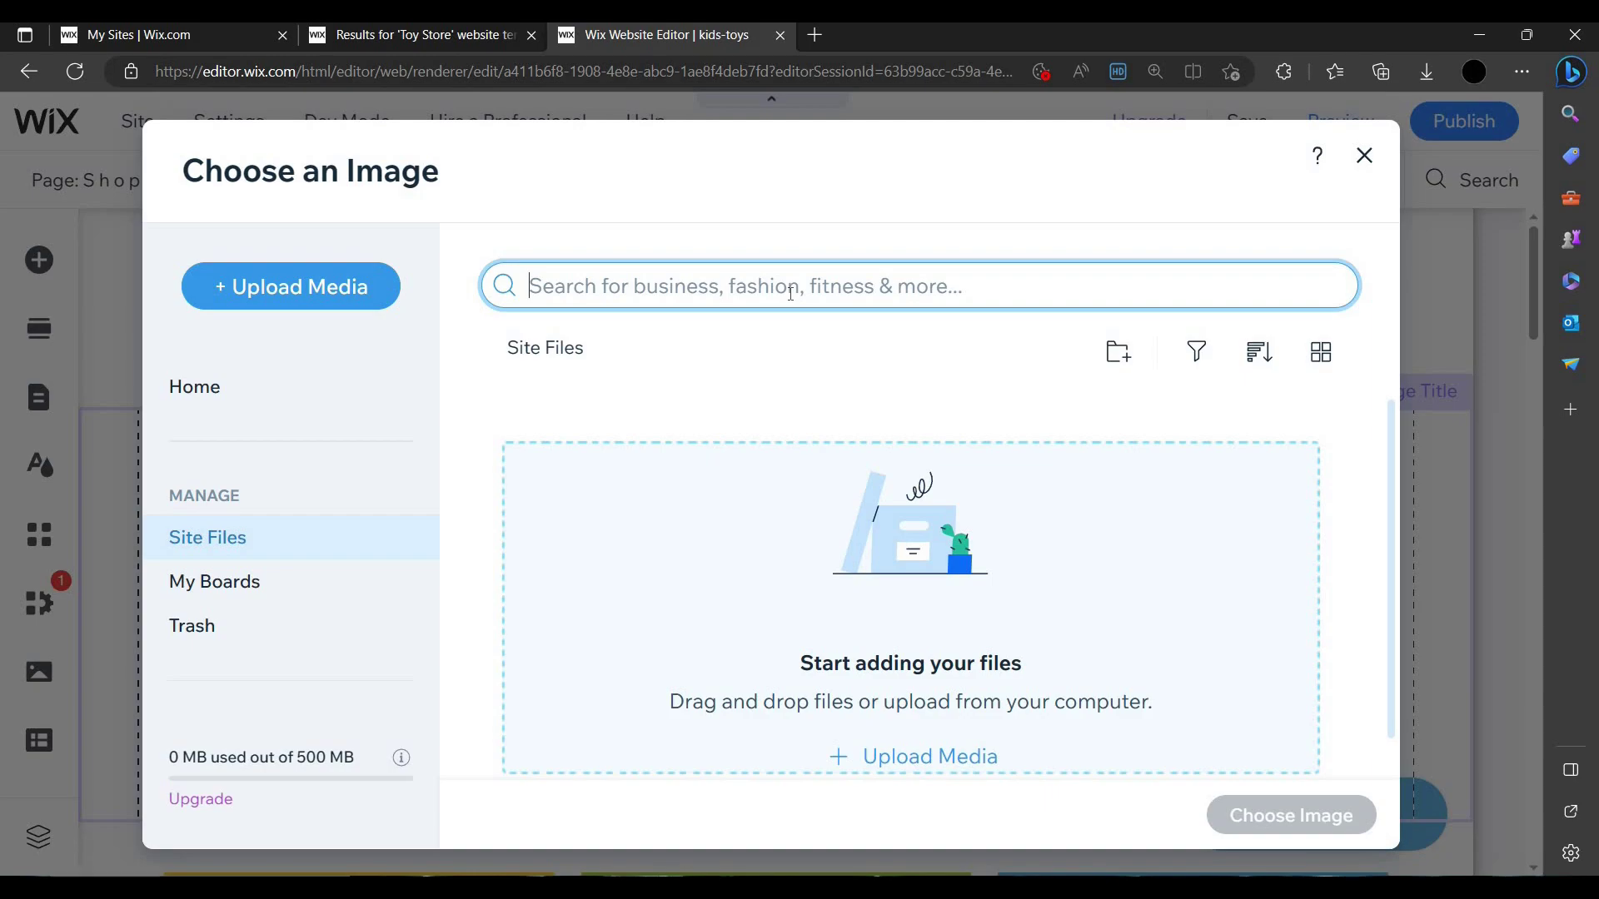
pyautogui.write('TOYS')
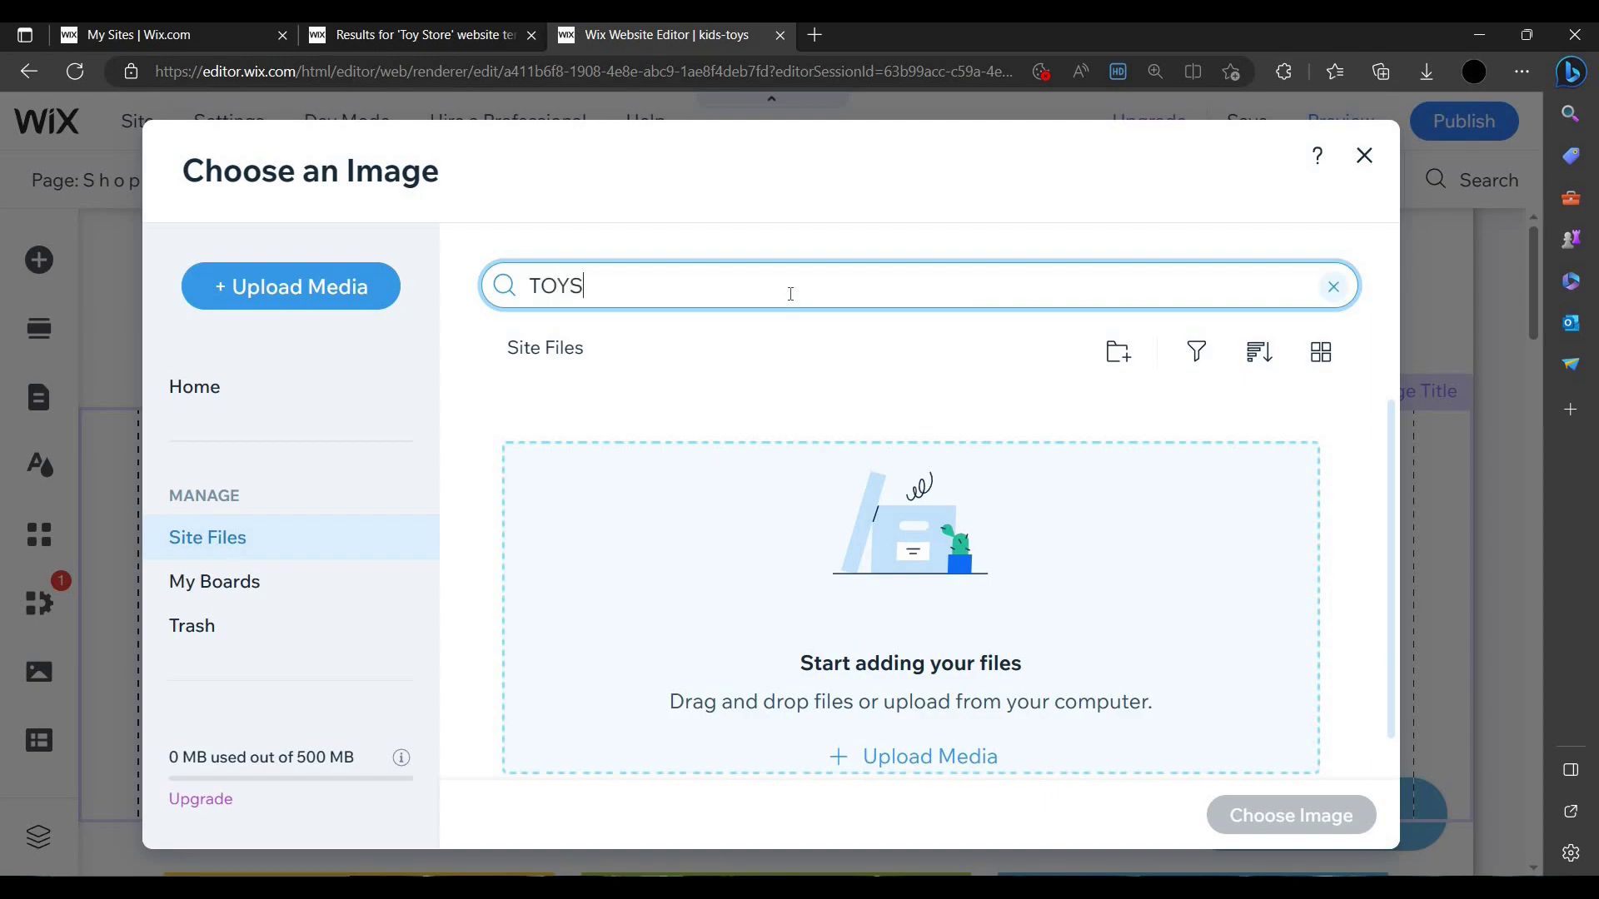
pyautogui.press('Return')
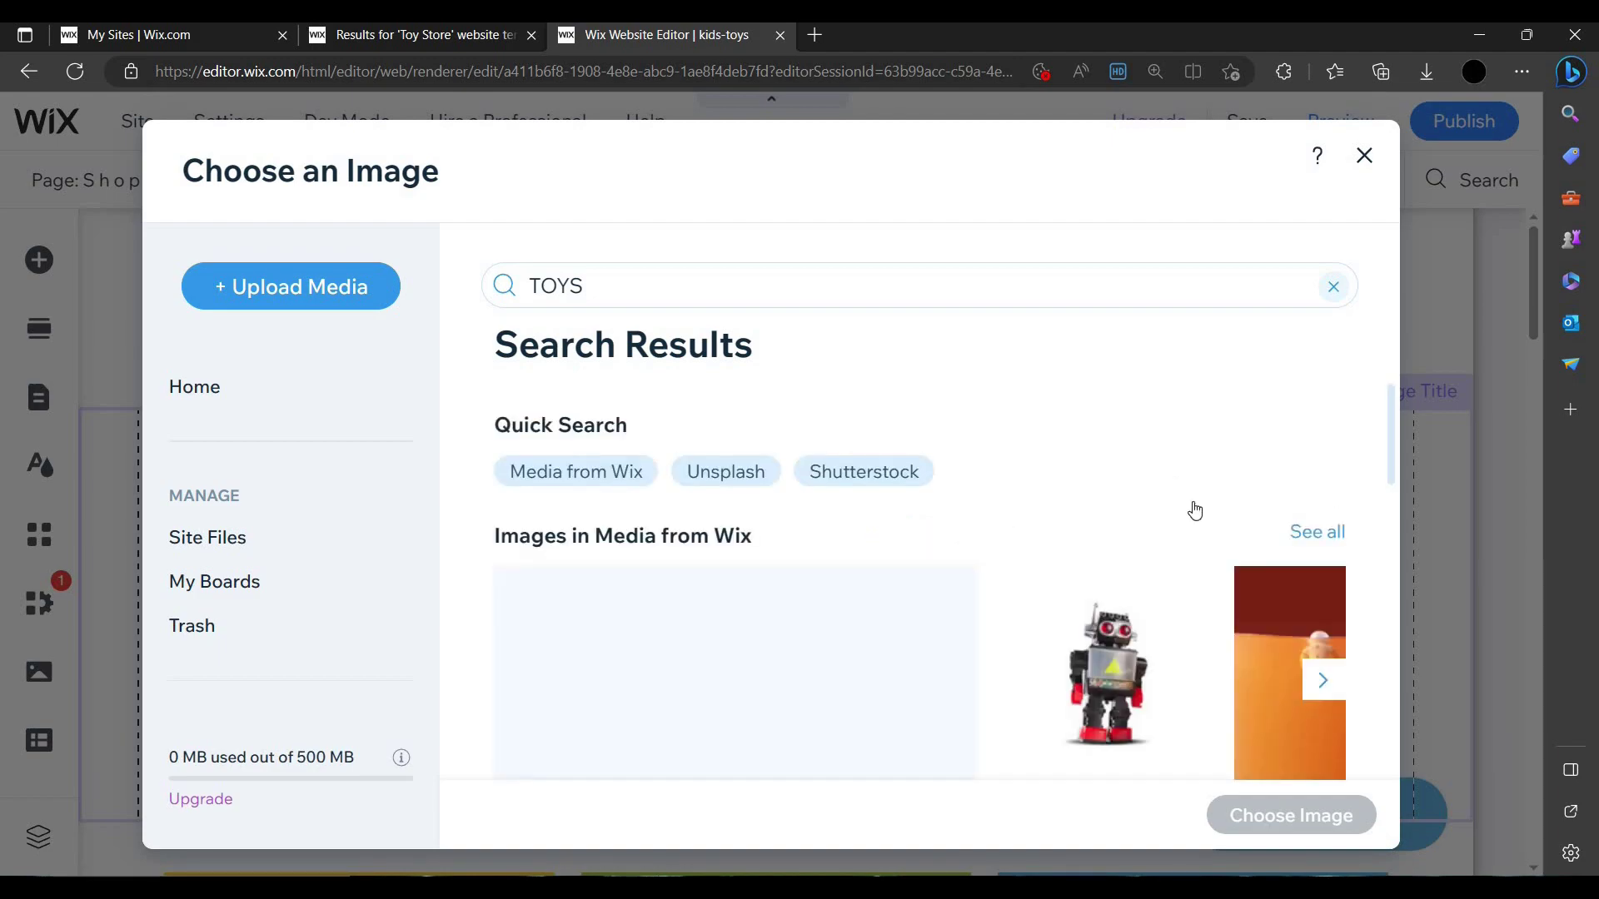
pyautogui.scroll(-2, 1191, 511)
pyautogui.scroll(-1, 1378, 479)
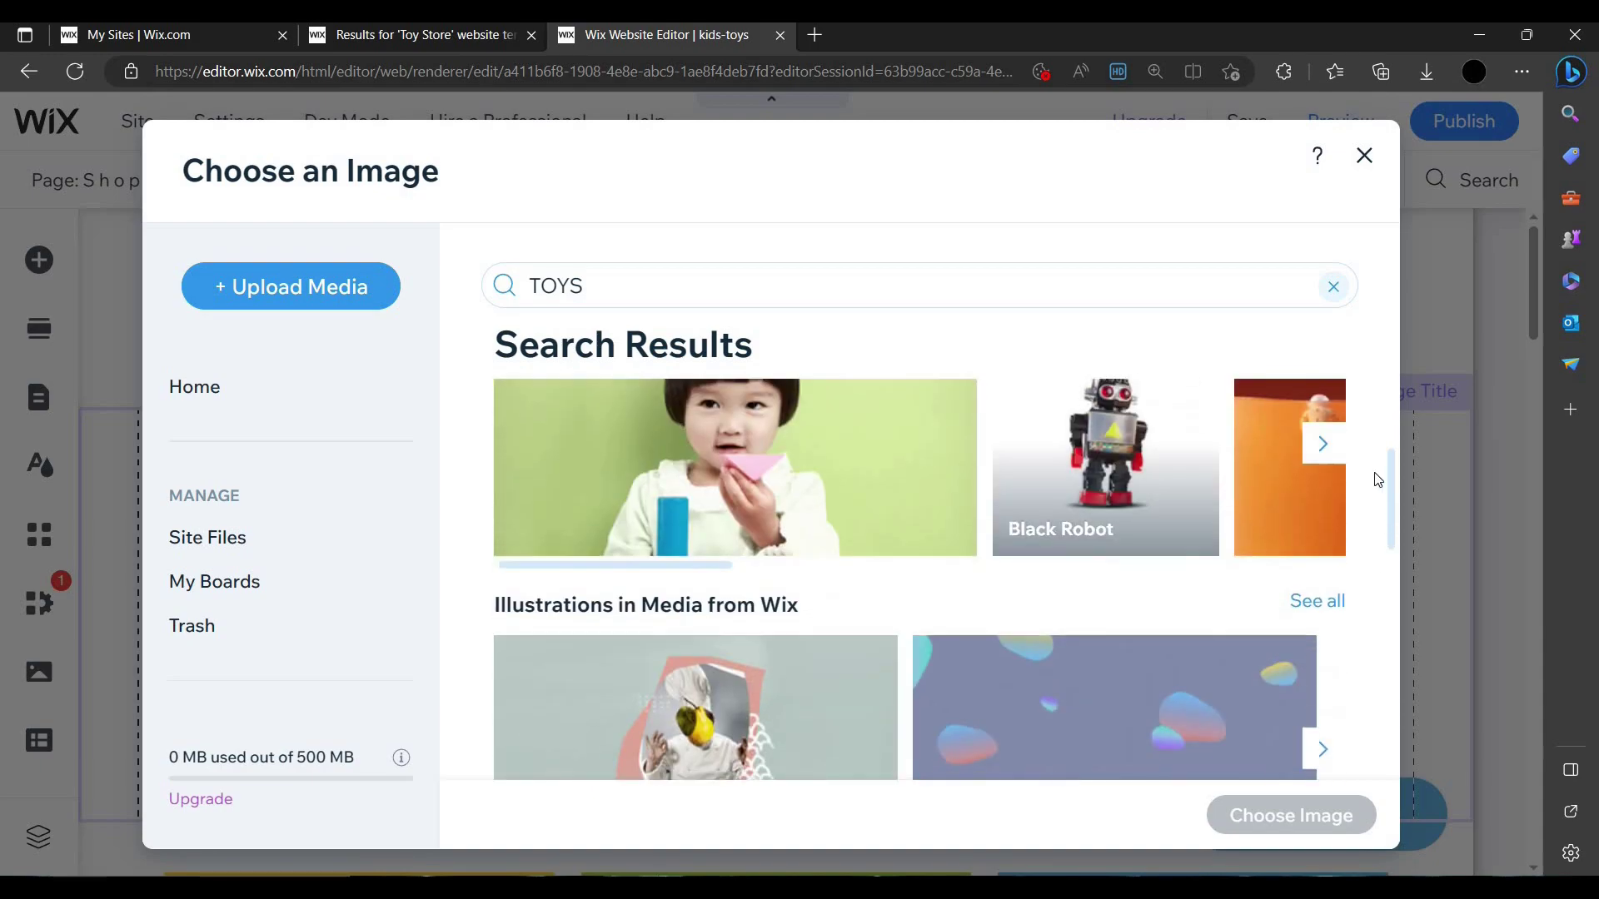
pyautogui.click(1322, 443)
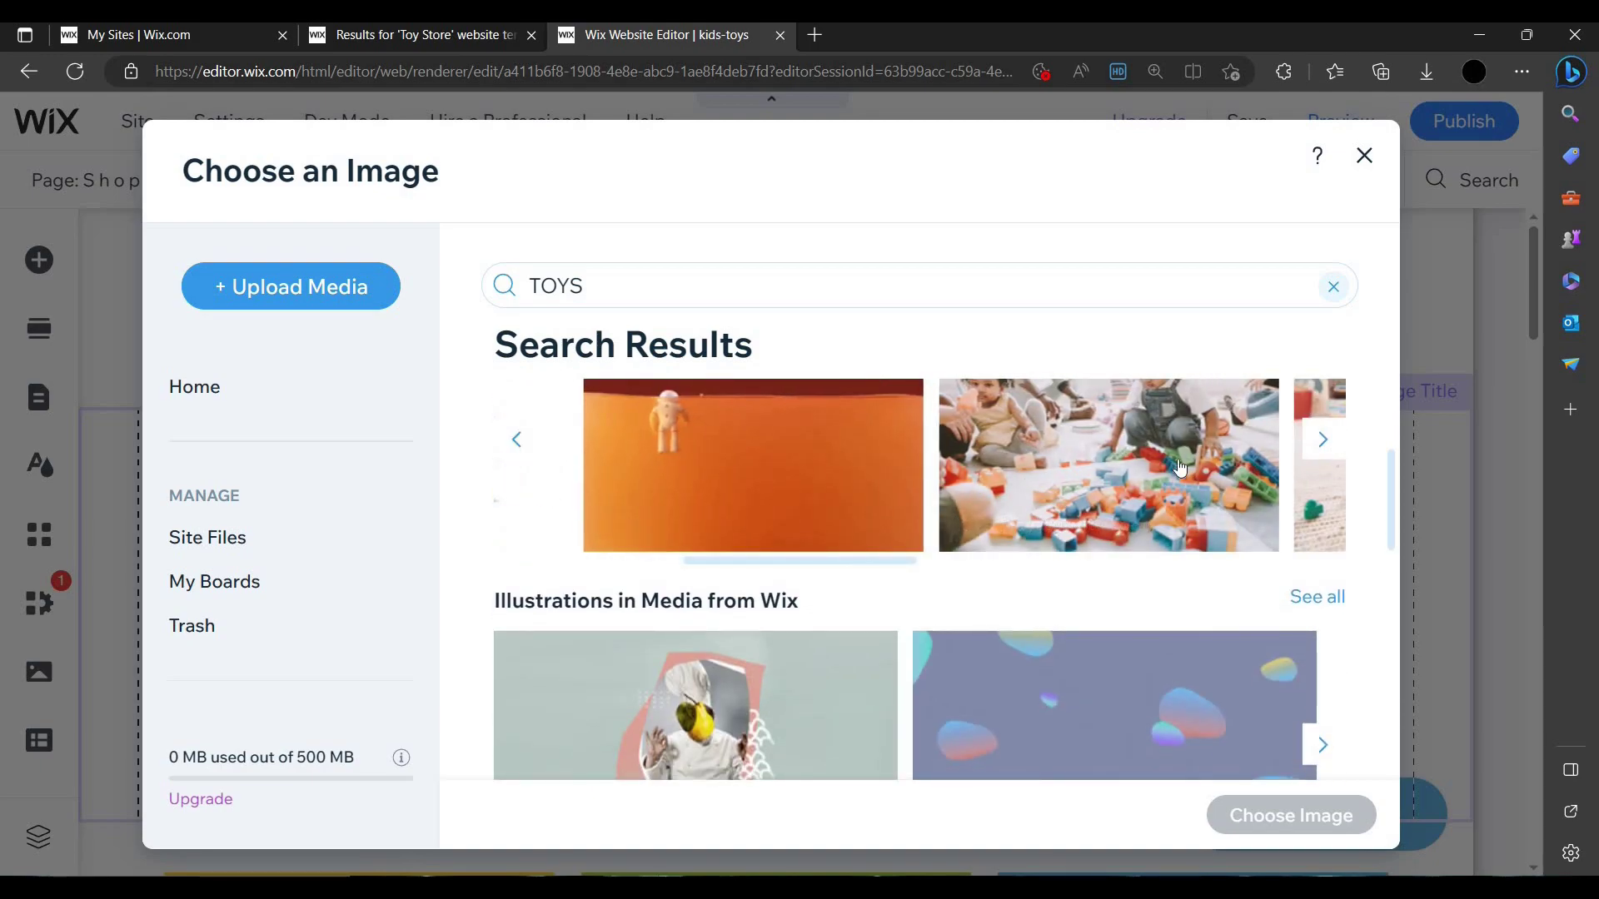
pyautogui.click(1249, 516)
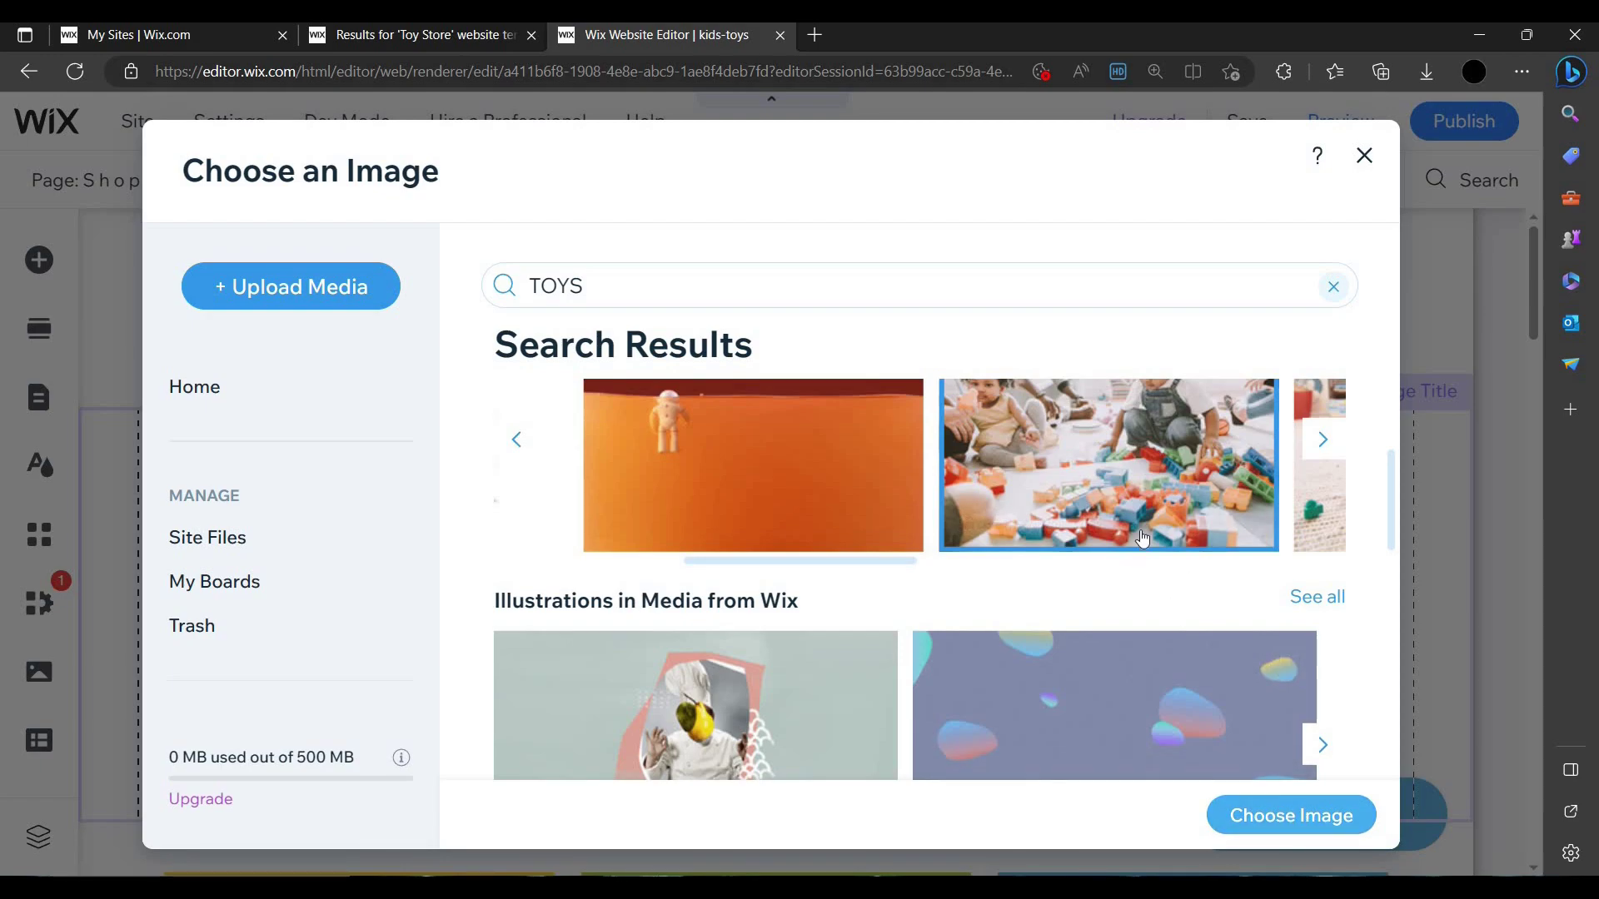
pyautogui.click(1285, 820)
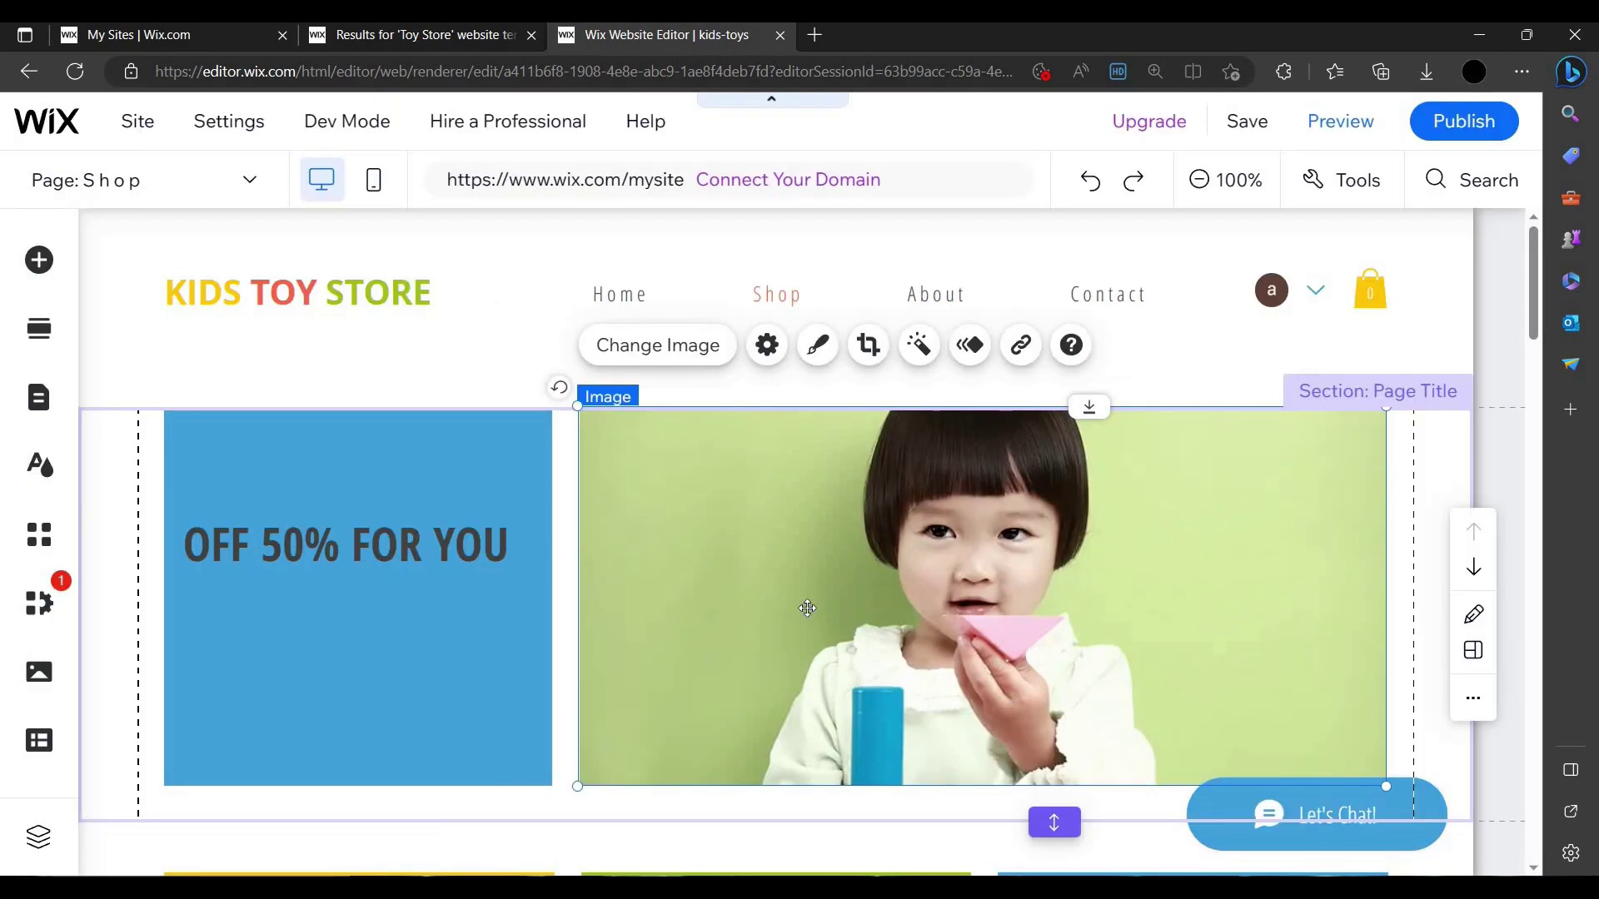
# - Place a green SHOP button under the OFF 50% FOR YOU headline in the blue banner
pyautogui.click(397, 593)
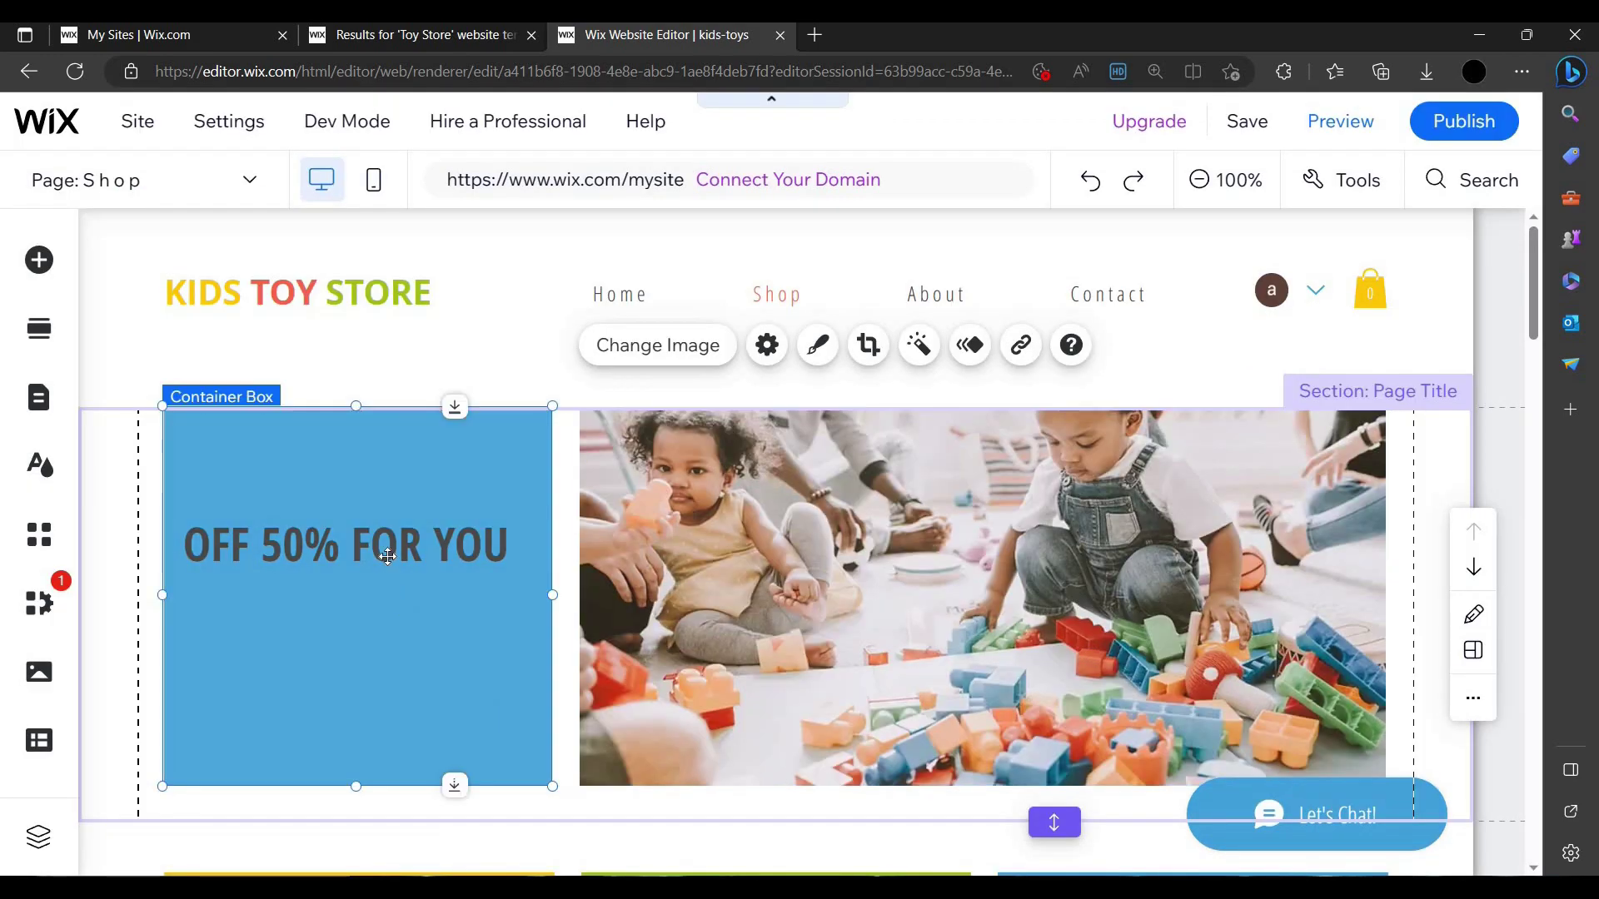
pyautogui.click(391, 540)
pyautogui.click(407, 636)
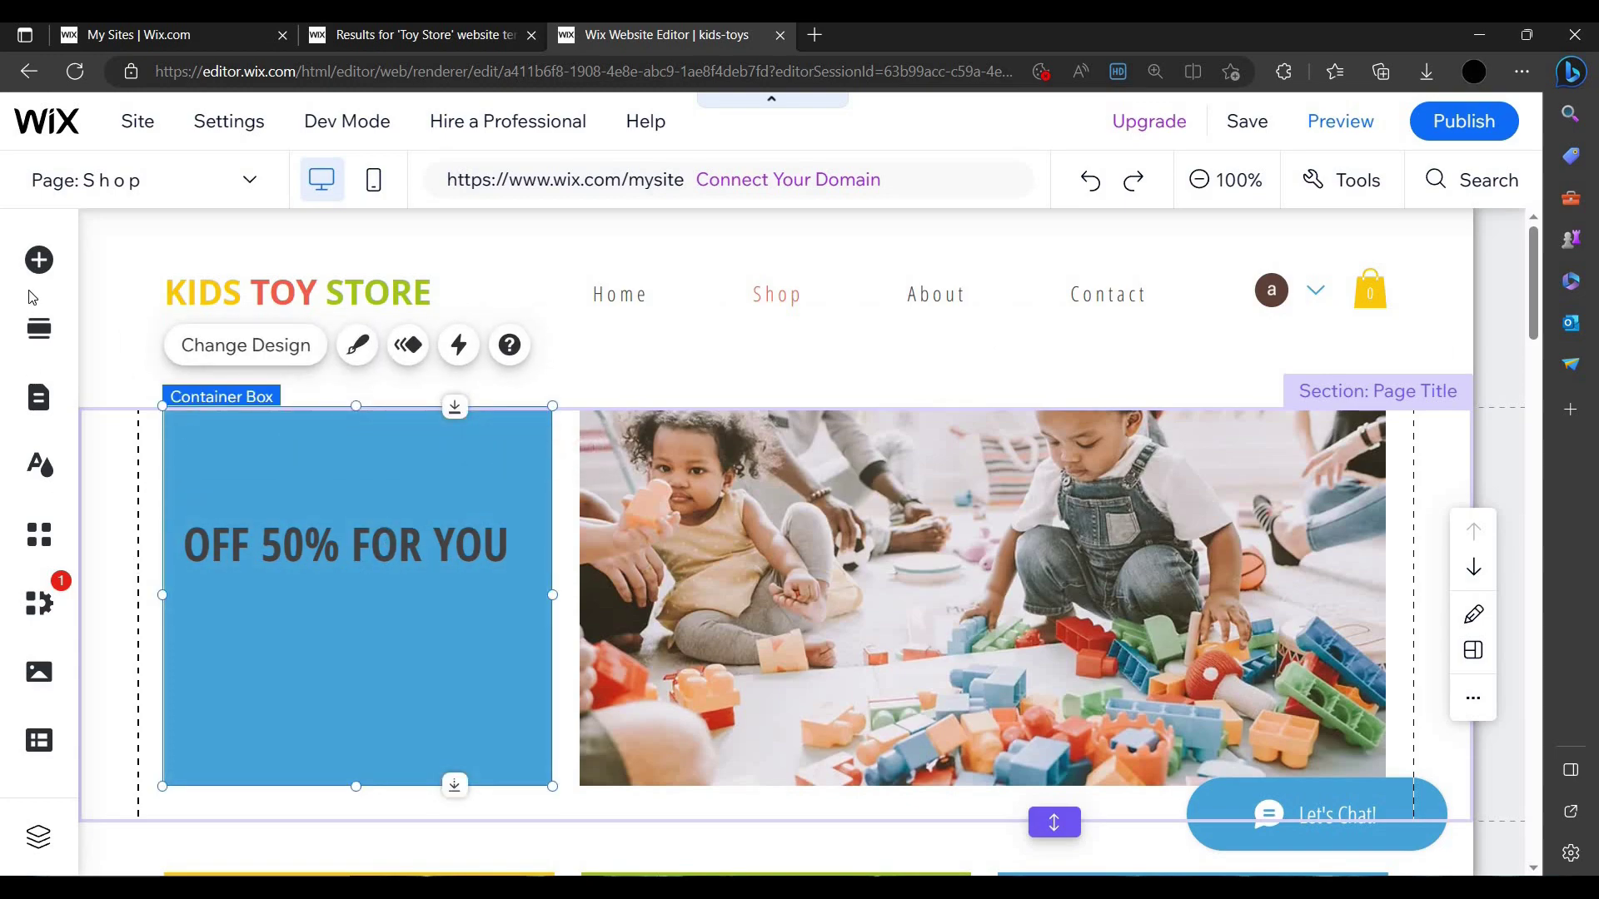
pyautogui.click(33, 261)
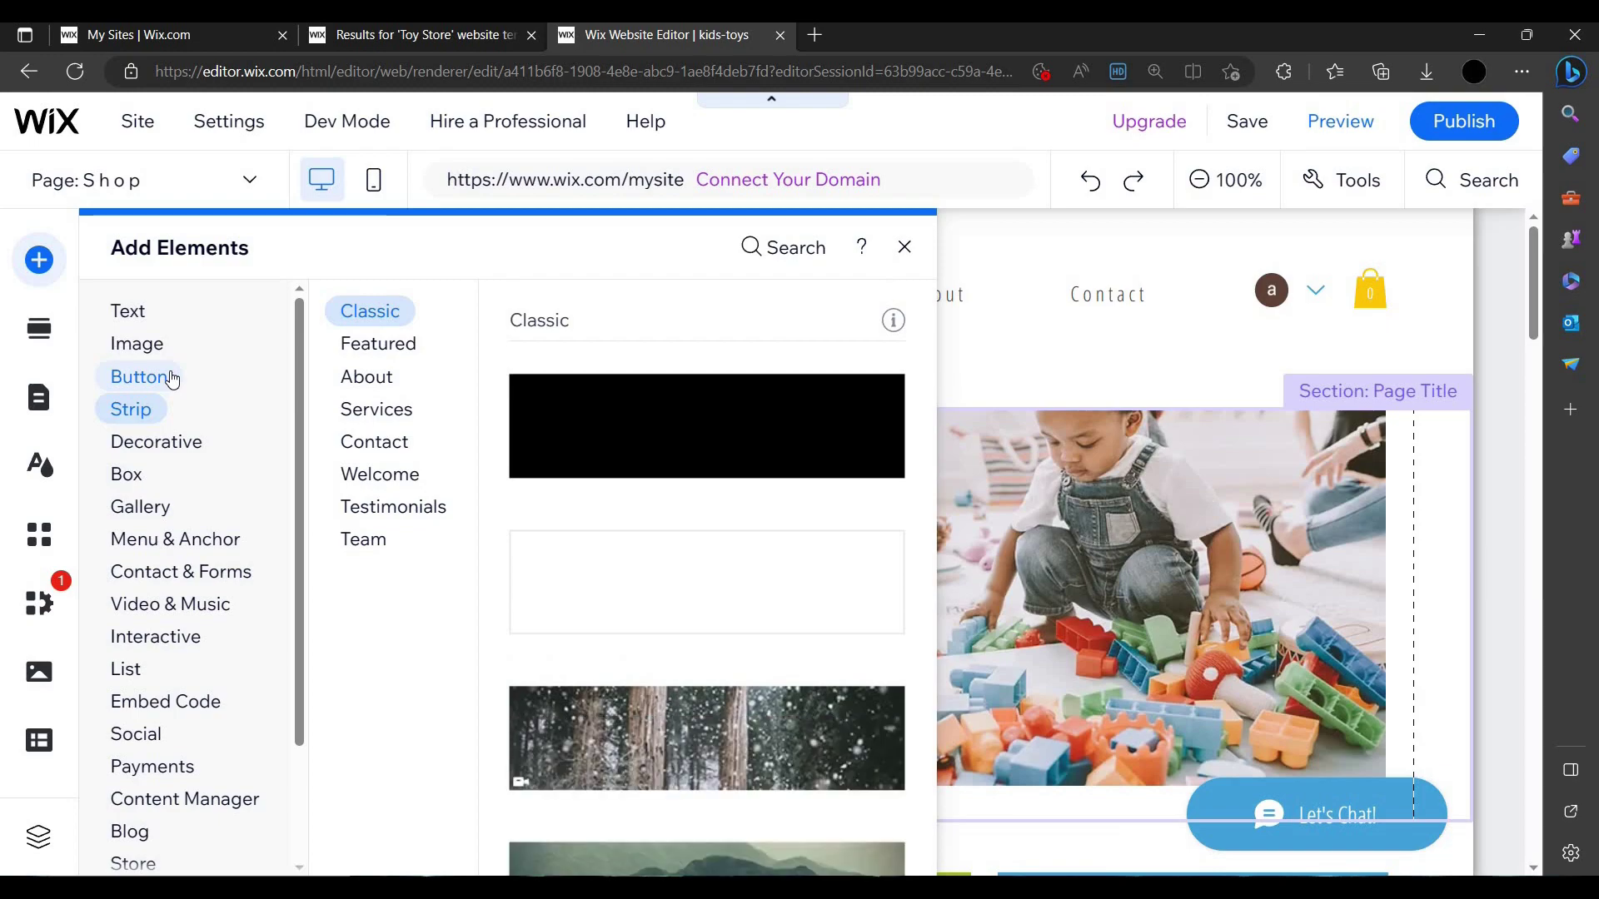
pyautogui.moveTo(170, 378)
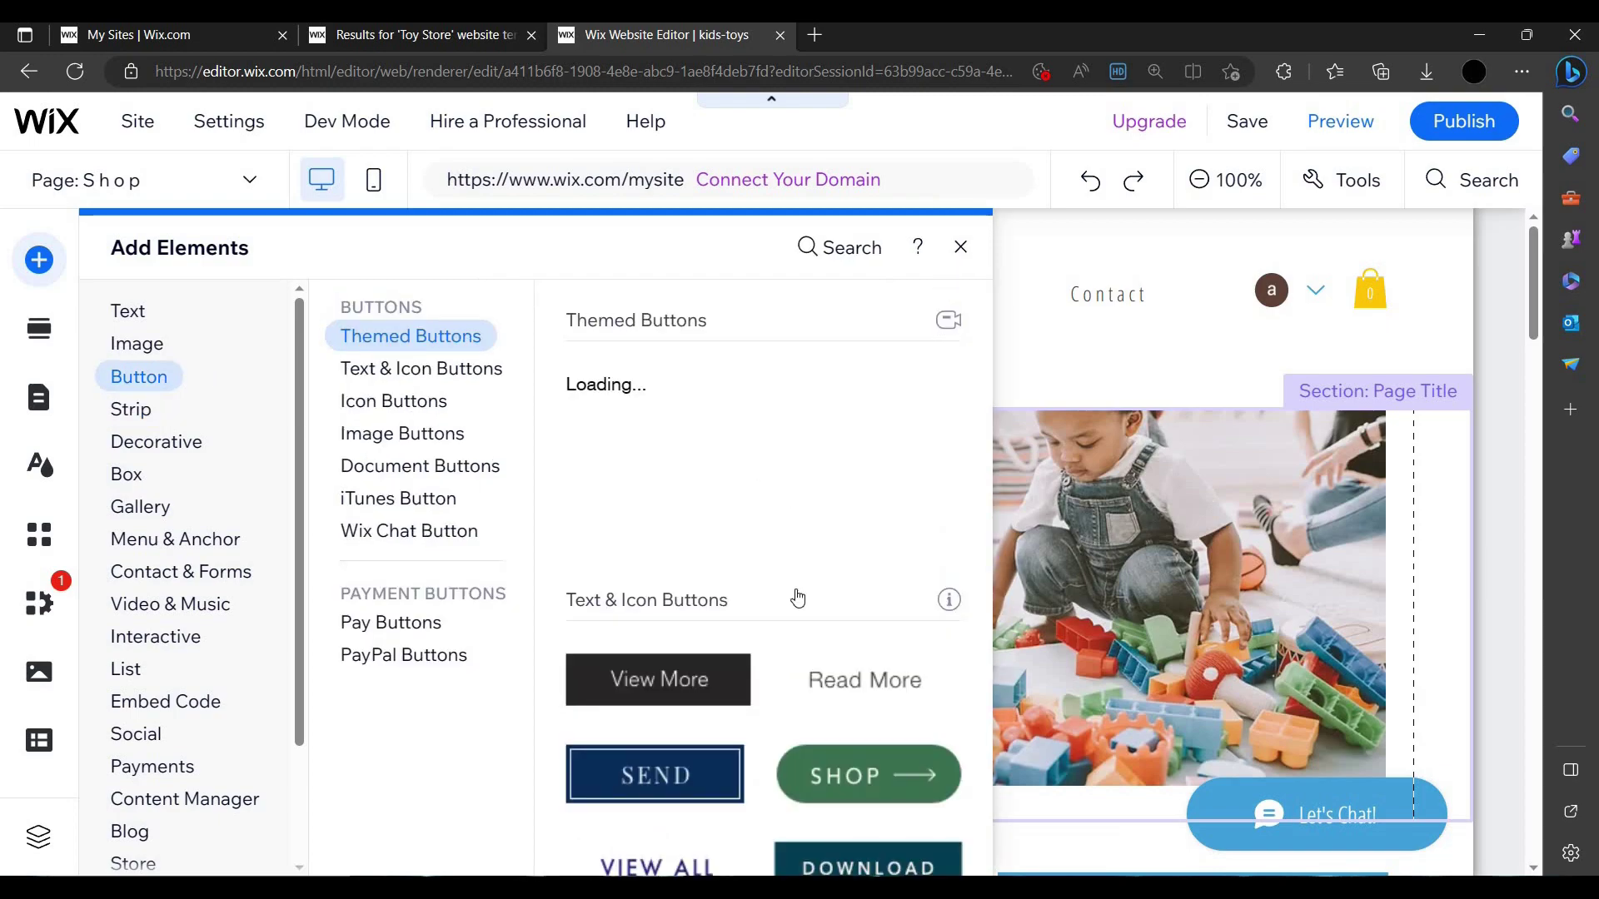
pyautogui.scroll(-1, 867, 789)
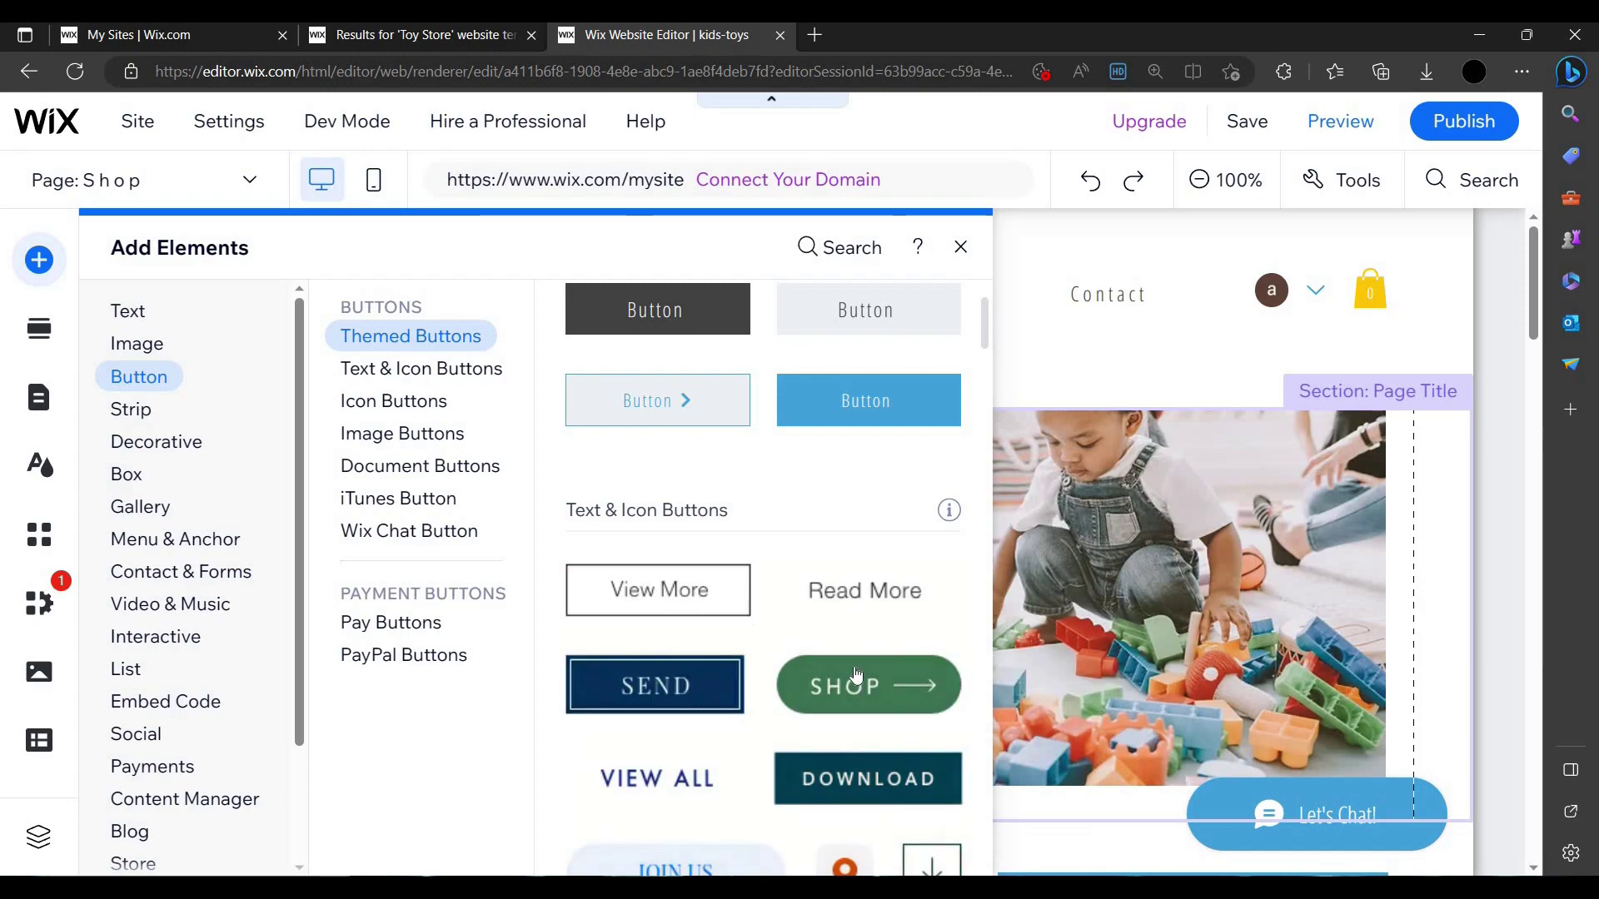
pyautogui.moveTo(837, 661); pyautogui.dragTo(304, 664)
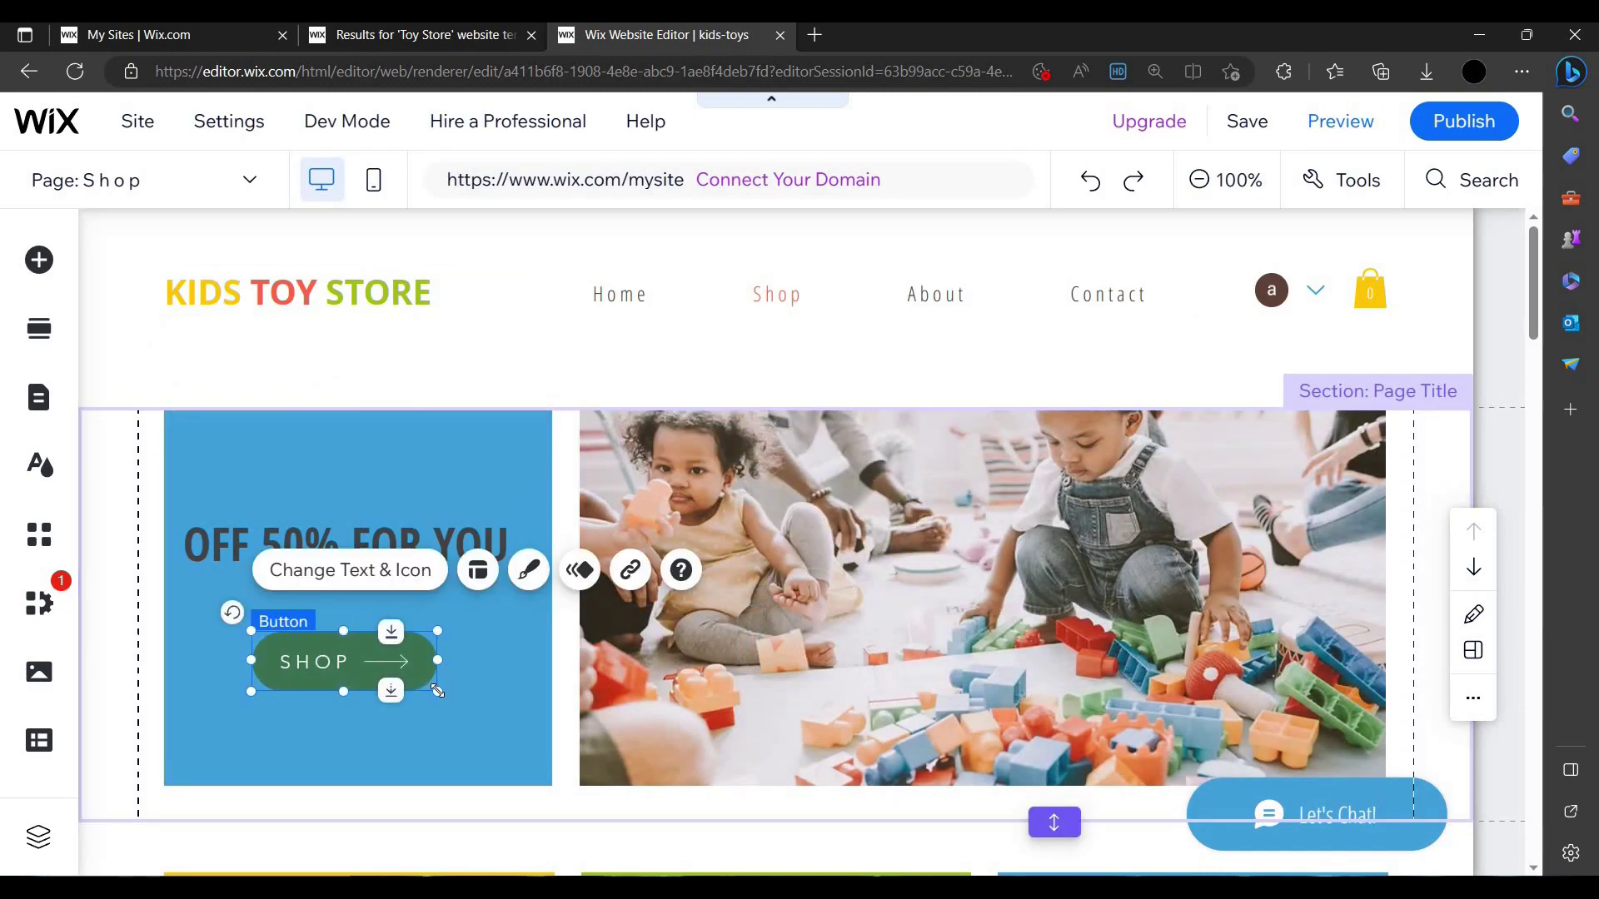
# - Enlarge the SHOP button from its corner and nudge it slightly left
pyautogui.moveTo(438, 691); pyautogui.dragTo(464, 714)
pyautogui.hotkey('shift', 'Left')
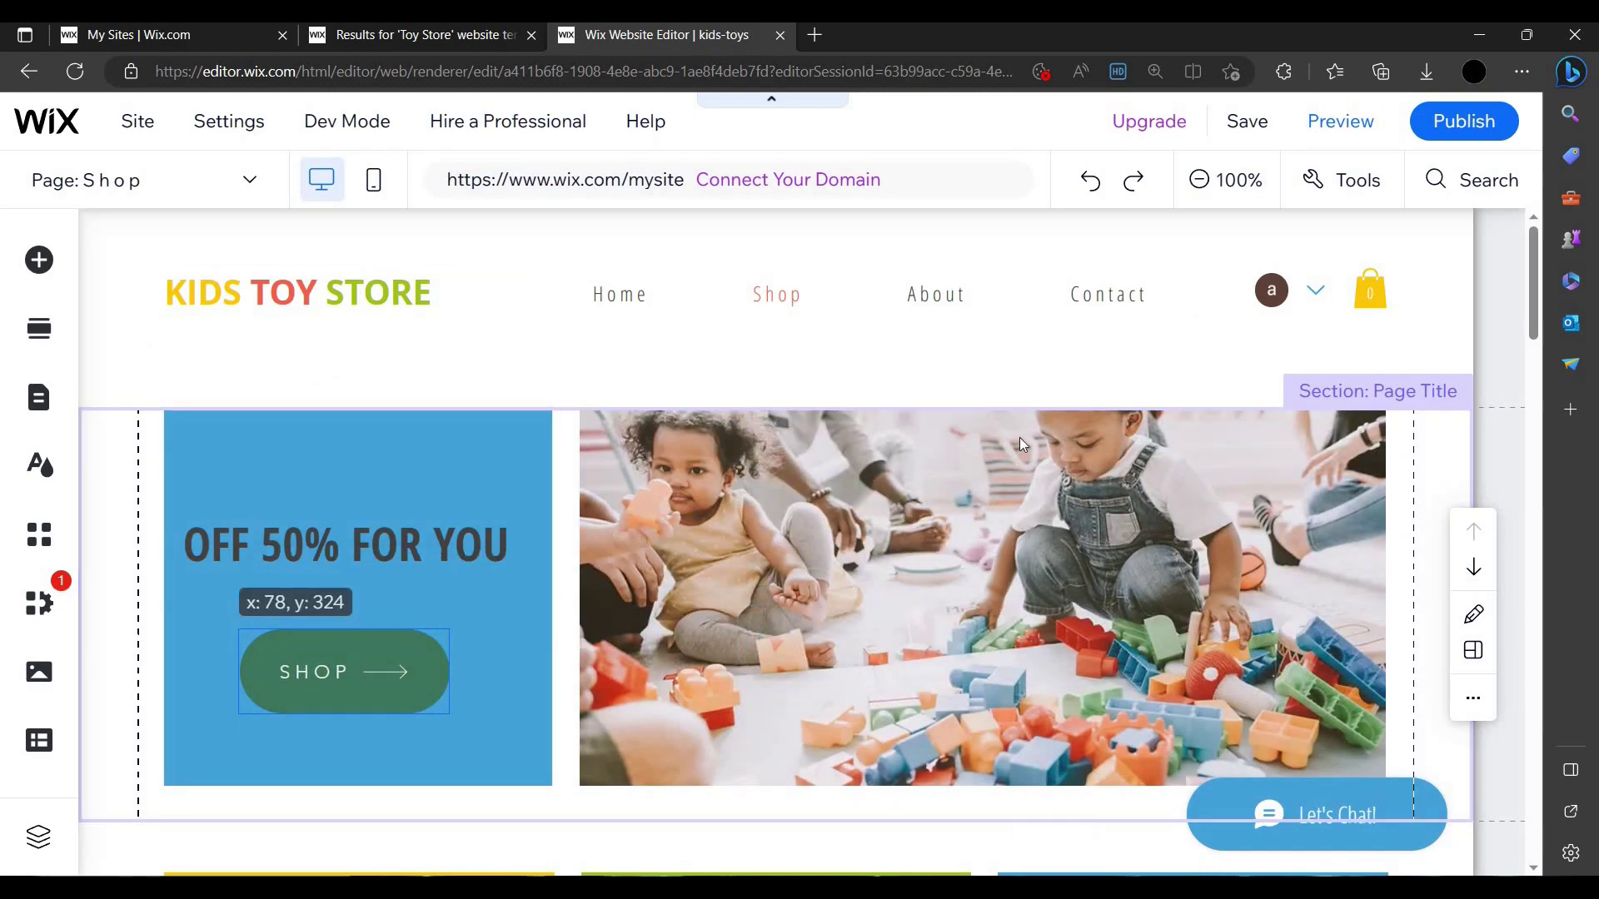
pyautogui.click(1092, 391)
pyautogui.scroll(-8, 1136, 491)
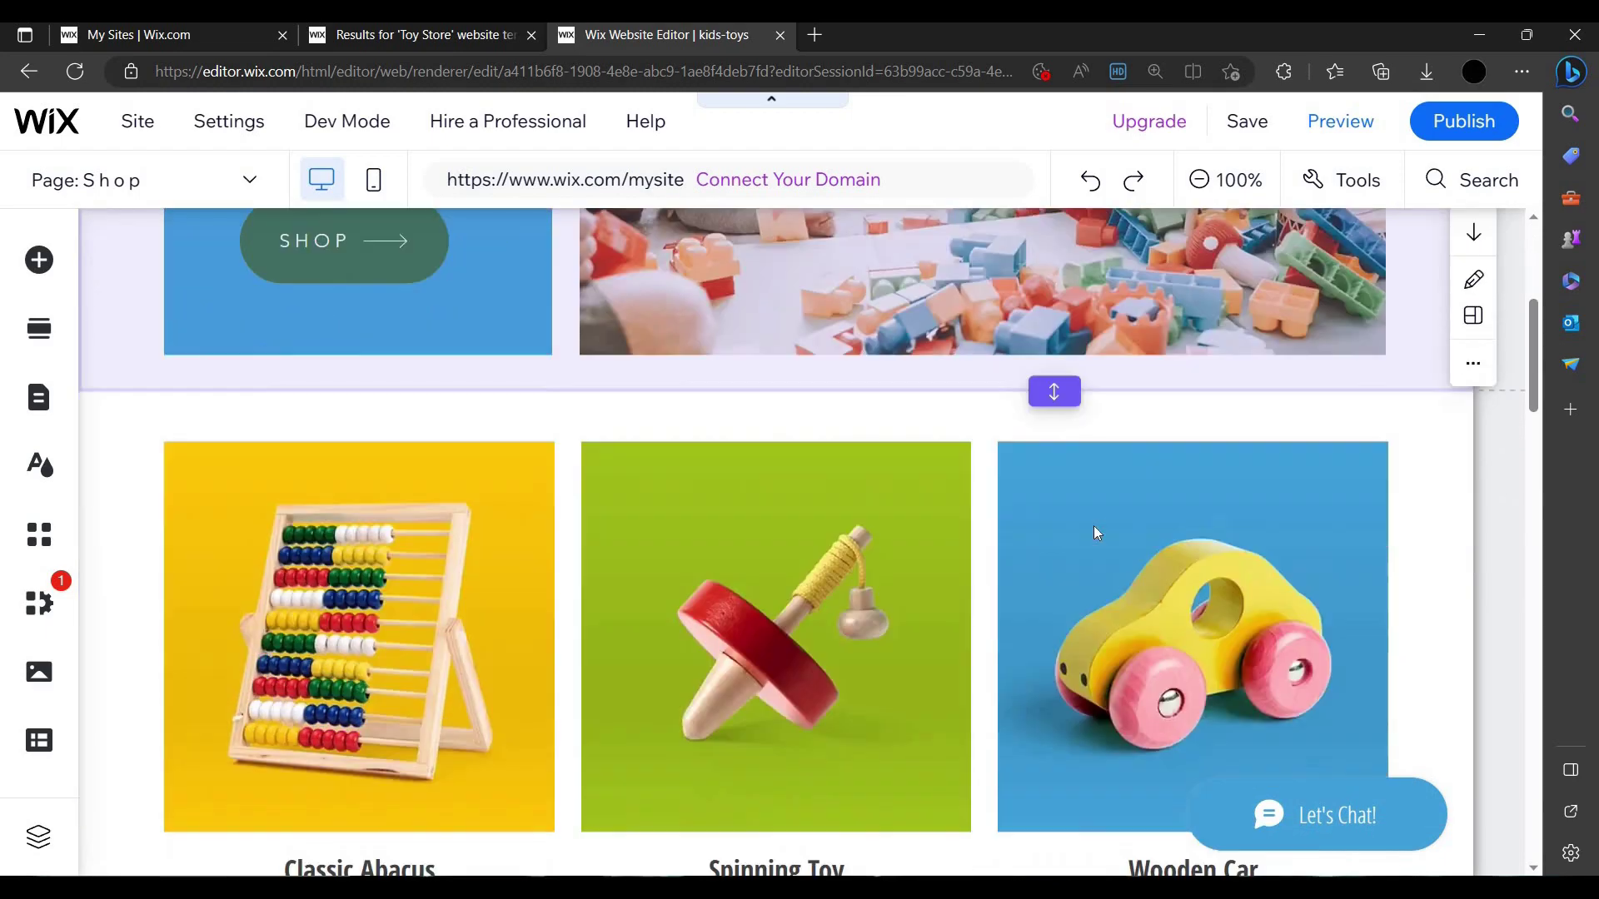
pyautogui.scroll(2, 591, 588)
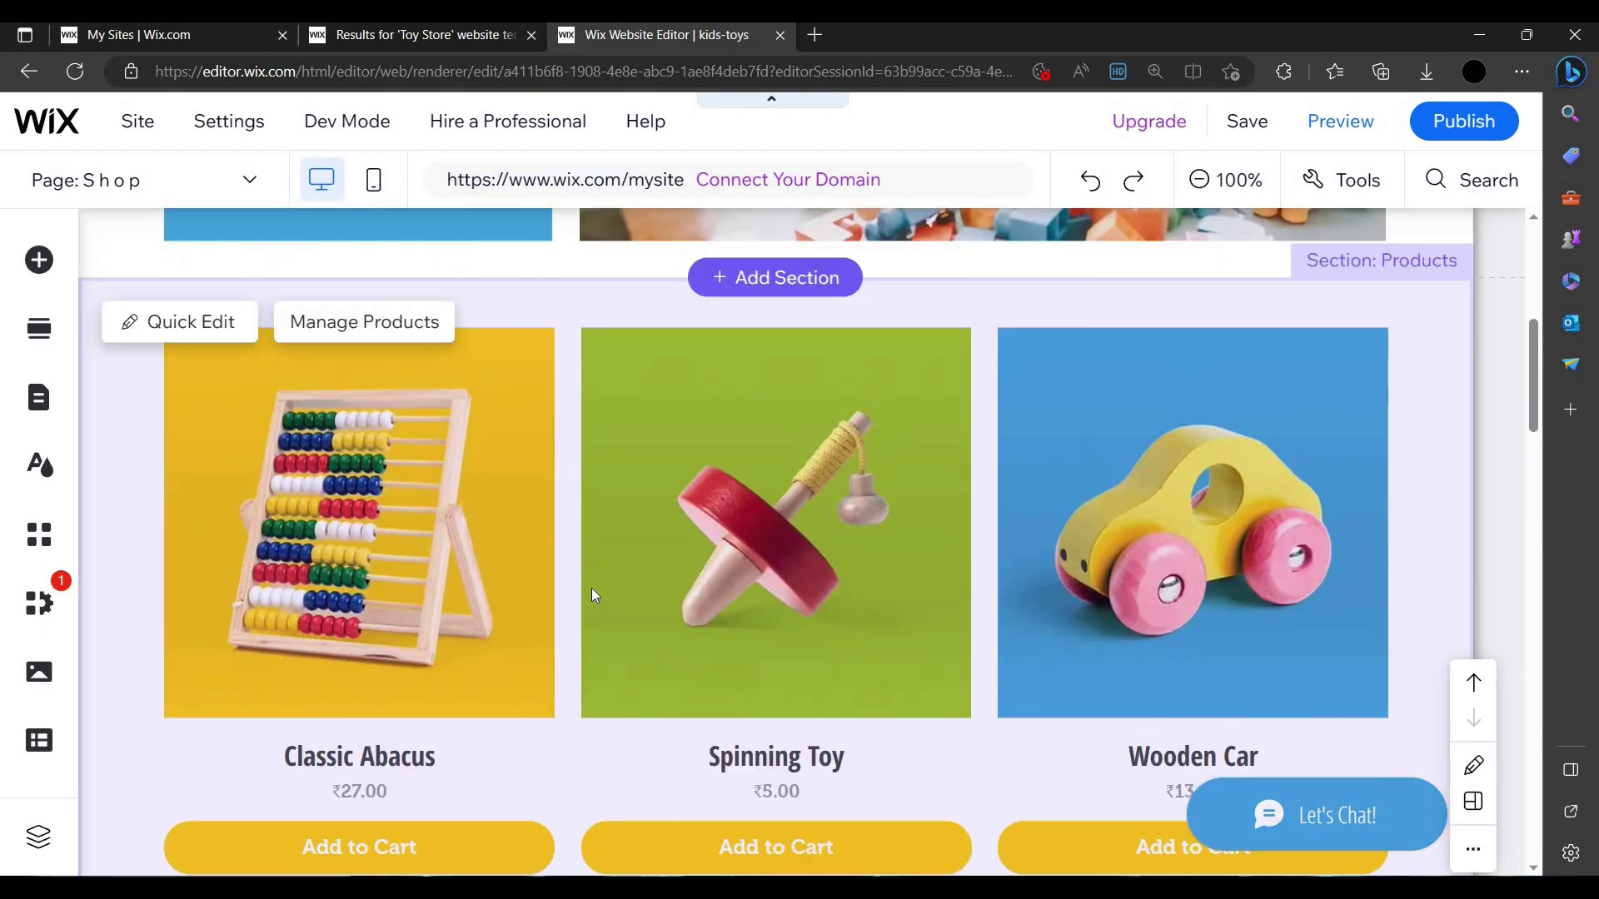
pyautogui.scroll(-3, 228, 503)
pyautogui.scroll(1, 666, 496)
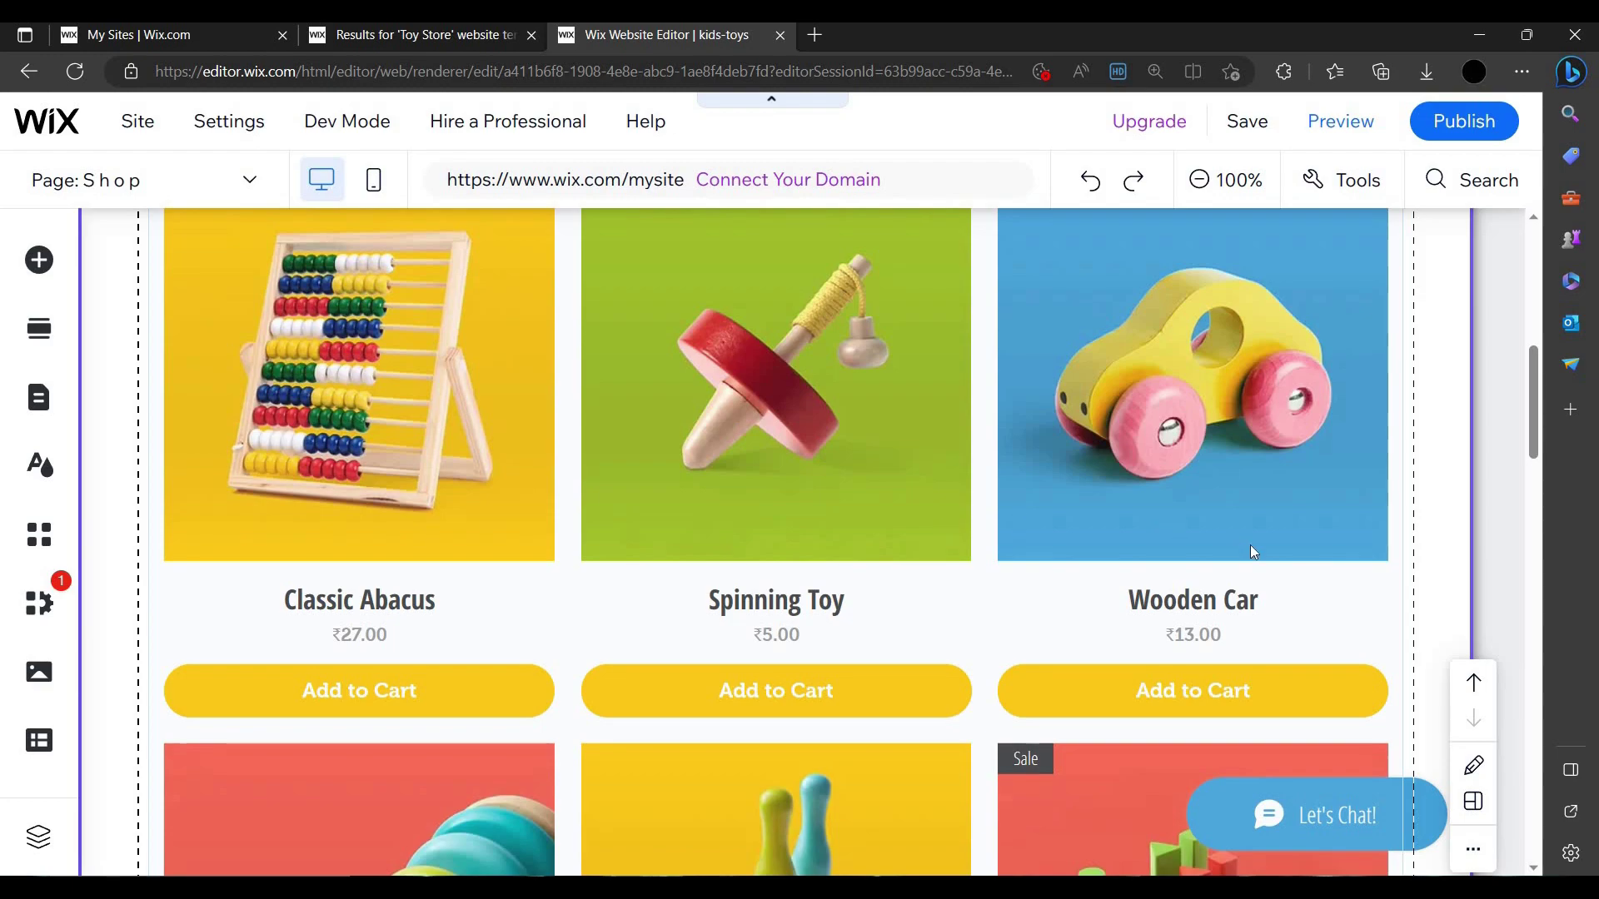
# - Select the product gallery and choose Manage Products to load the store's Products dashboard
pyautogui.click(385, 504)
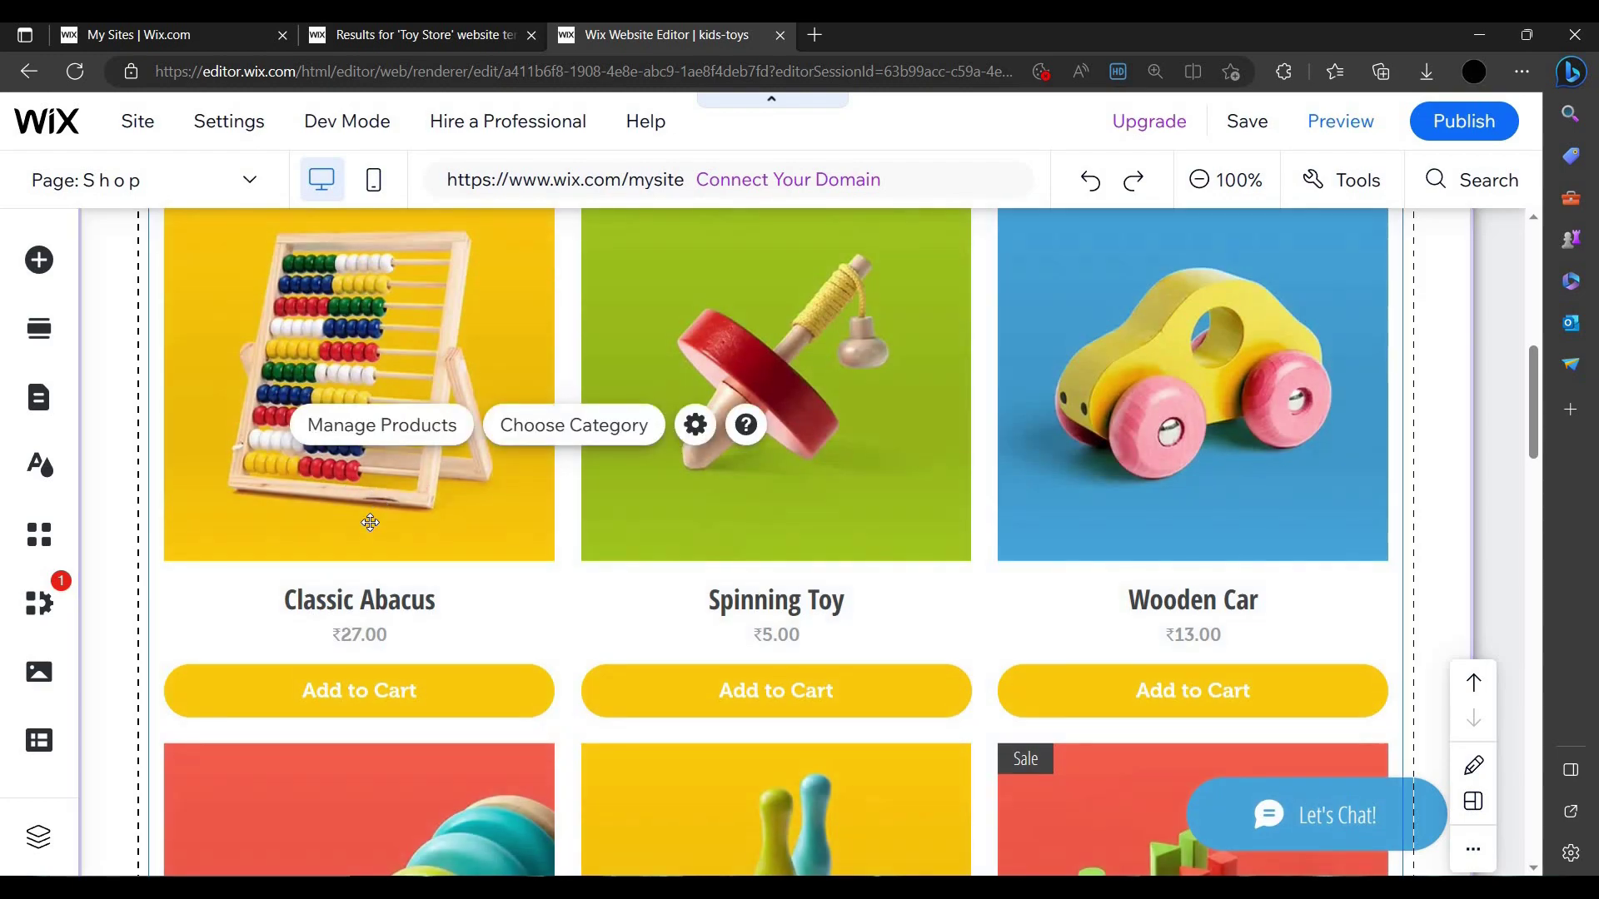
pyautogui.scroll(2, 366, 583)
pyautogui.scroll(-1, 360, 660)
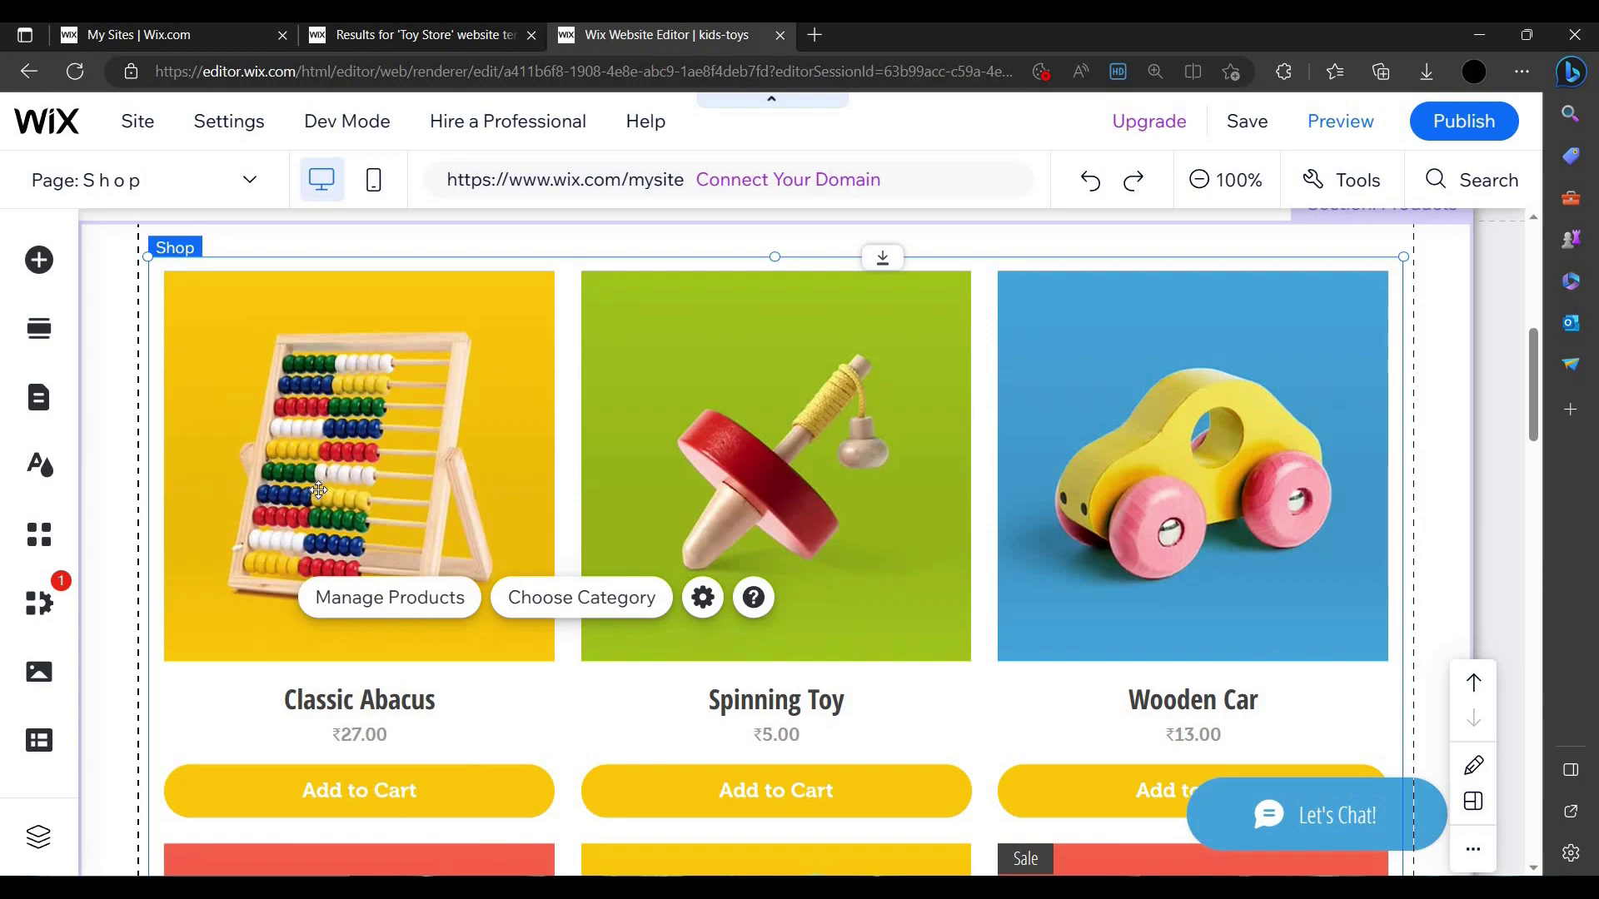
pyautogui.click(356, 444)
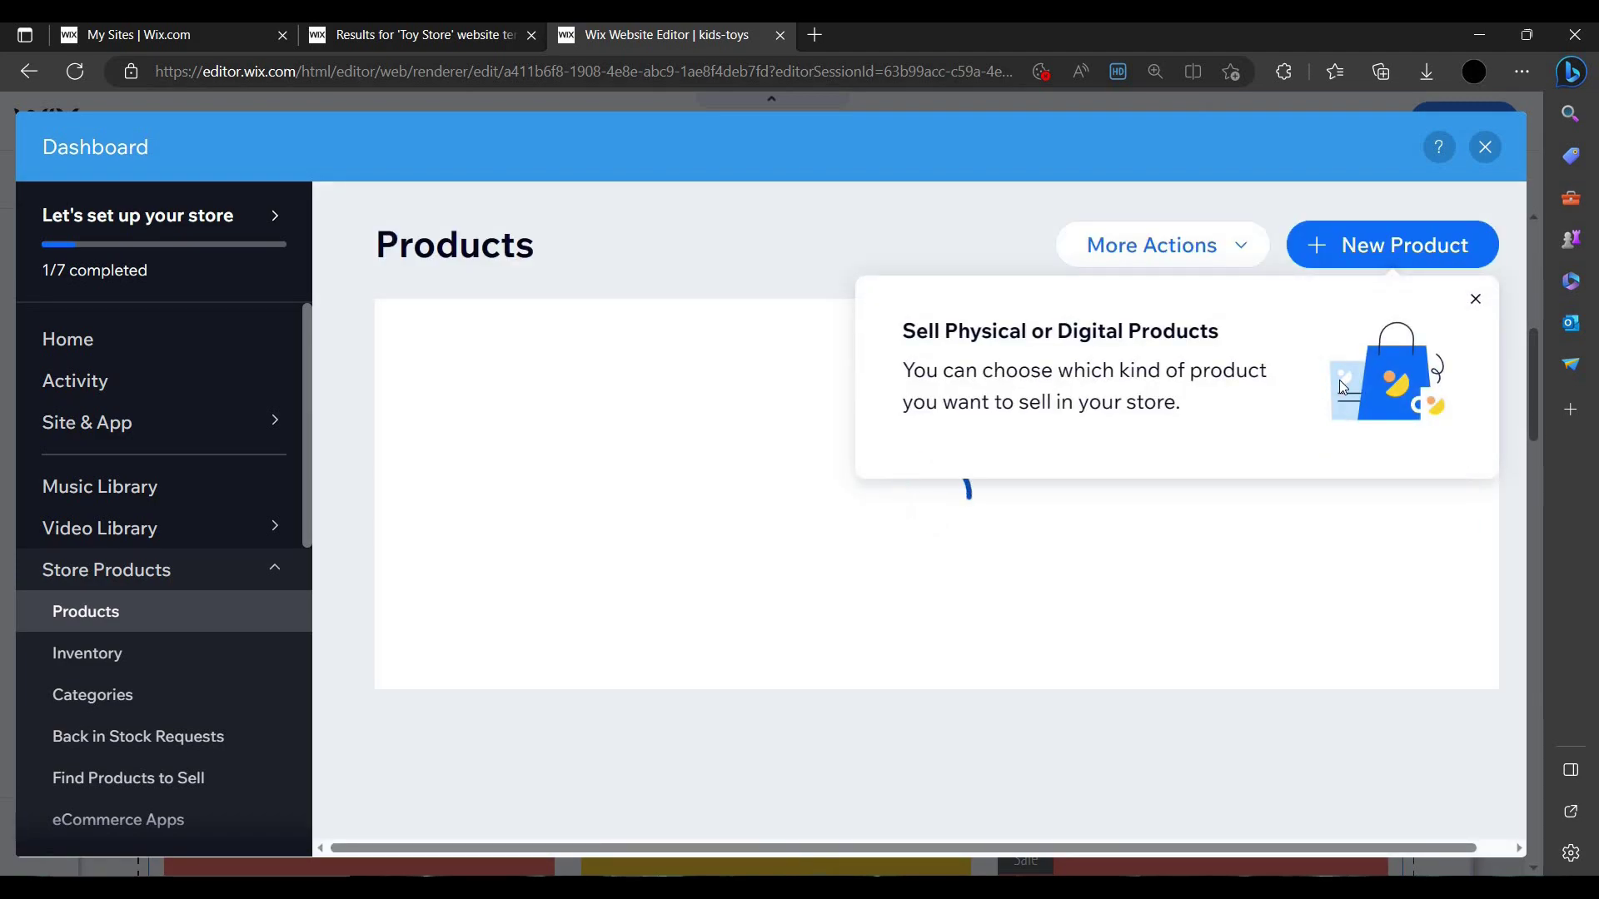
# - Dismiss the product type tip and open the Classic Abacus product for editing
pyautogui.click(1476, 301)
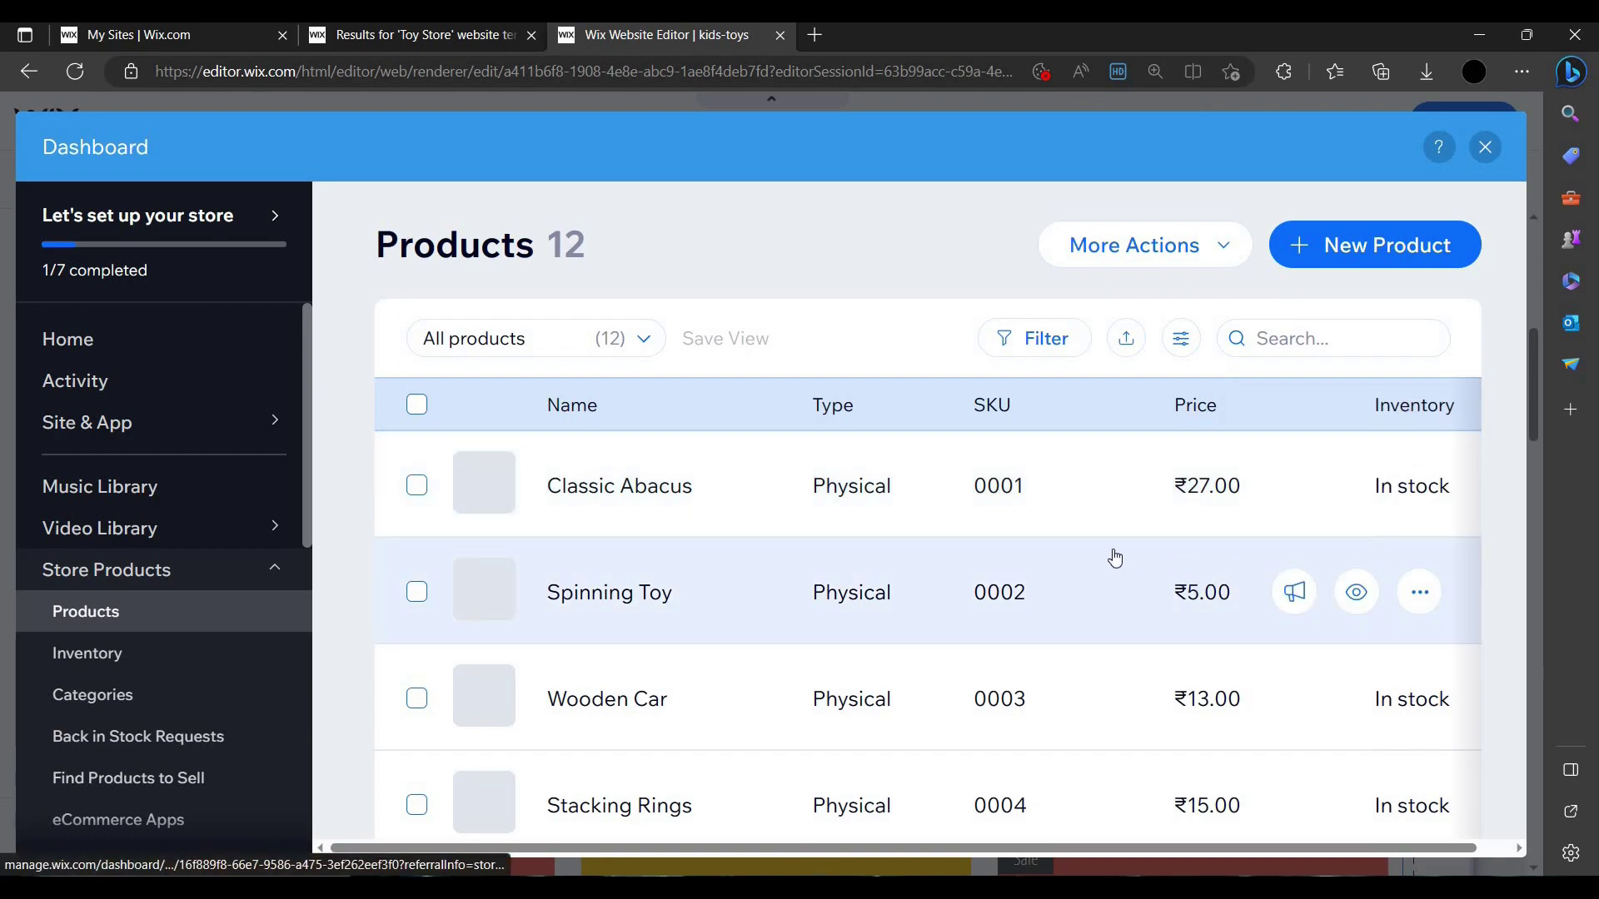
pyautogui.scroll(-3, 803, 657)
pyautogui.scroll(4, 703, 517)
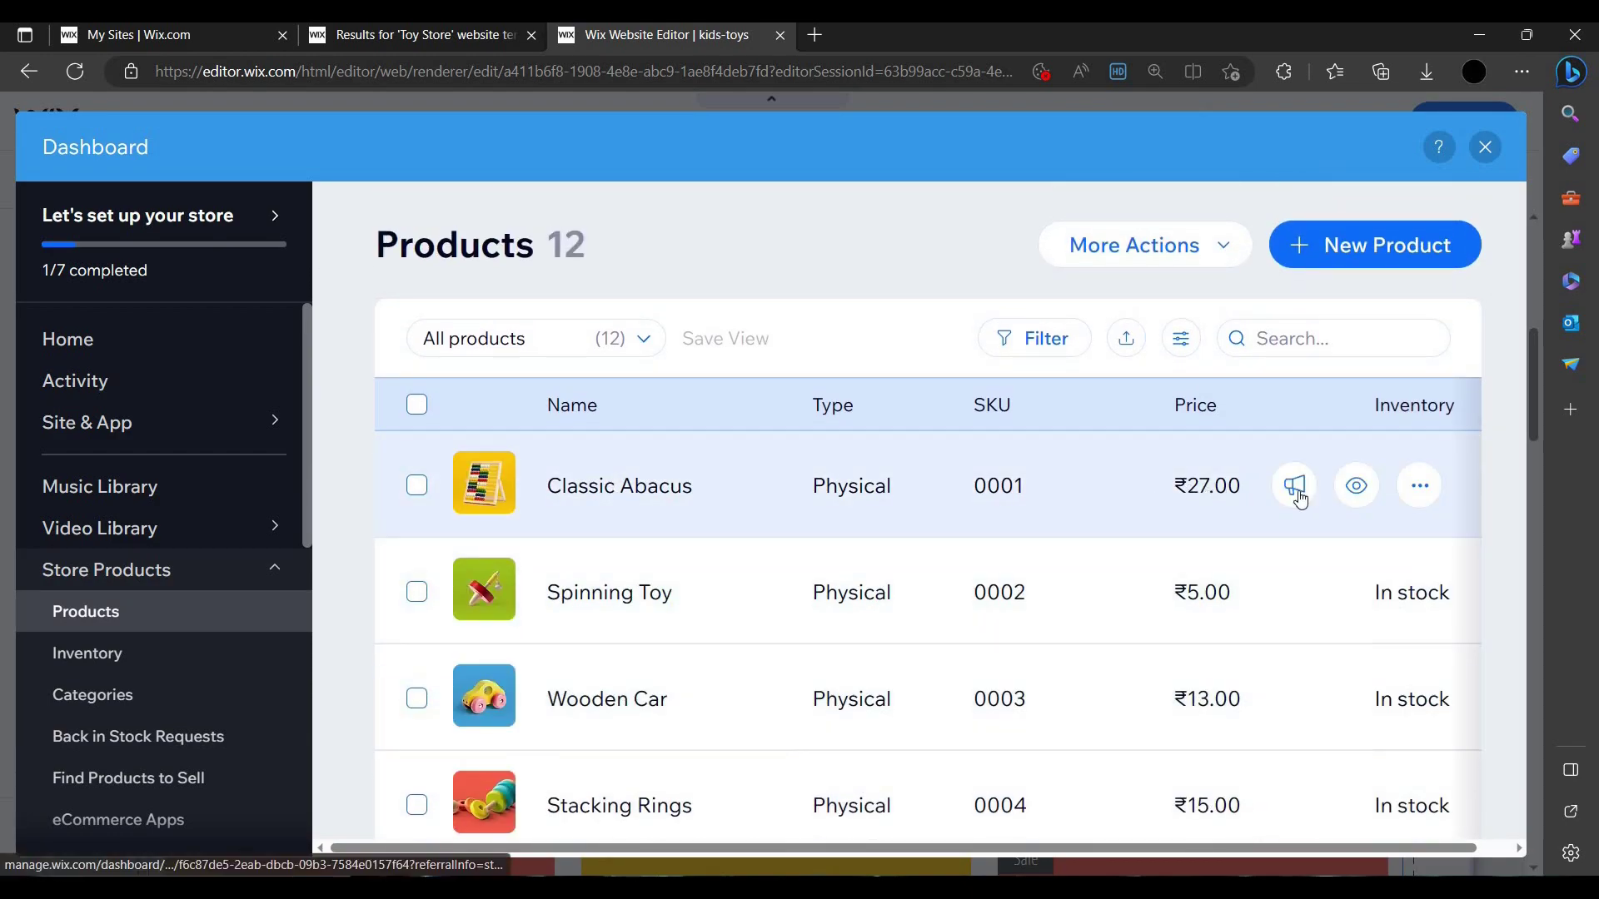
pyautogui.click(1403, 486)
pyautogui.click(1351, 452)
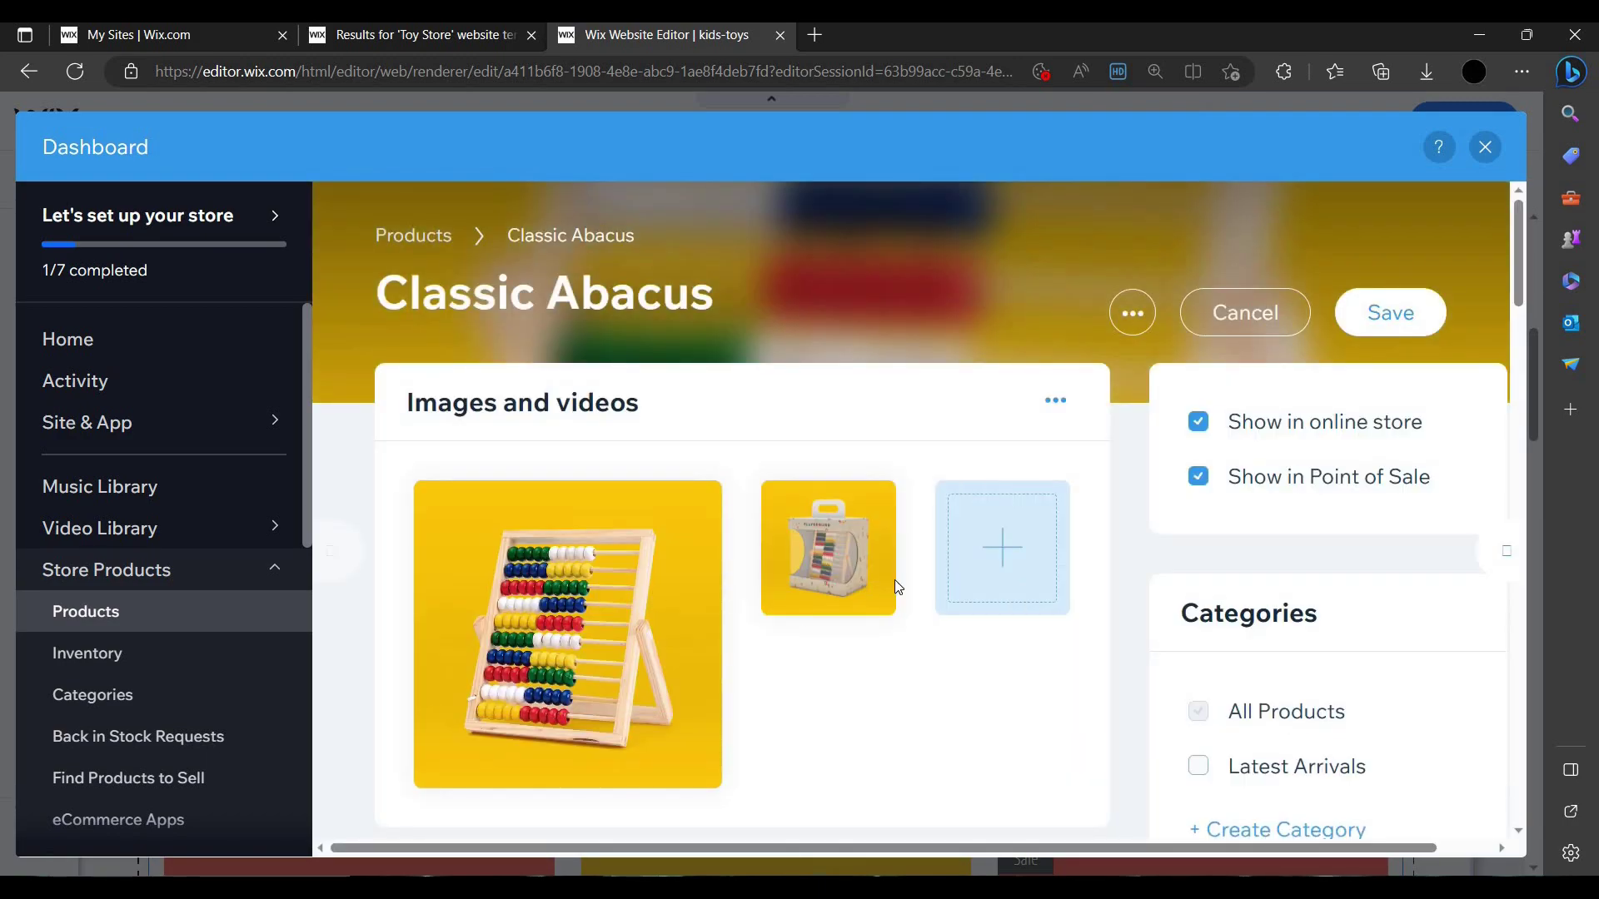
# - Open the product's main image in Photo Studio and browse Site Files in the image picker
pyautogui.scroll(-1, 898, 587)
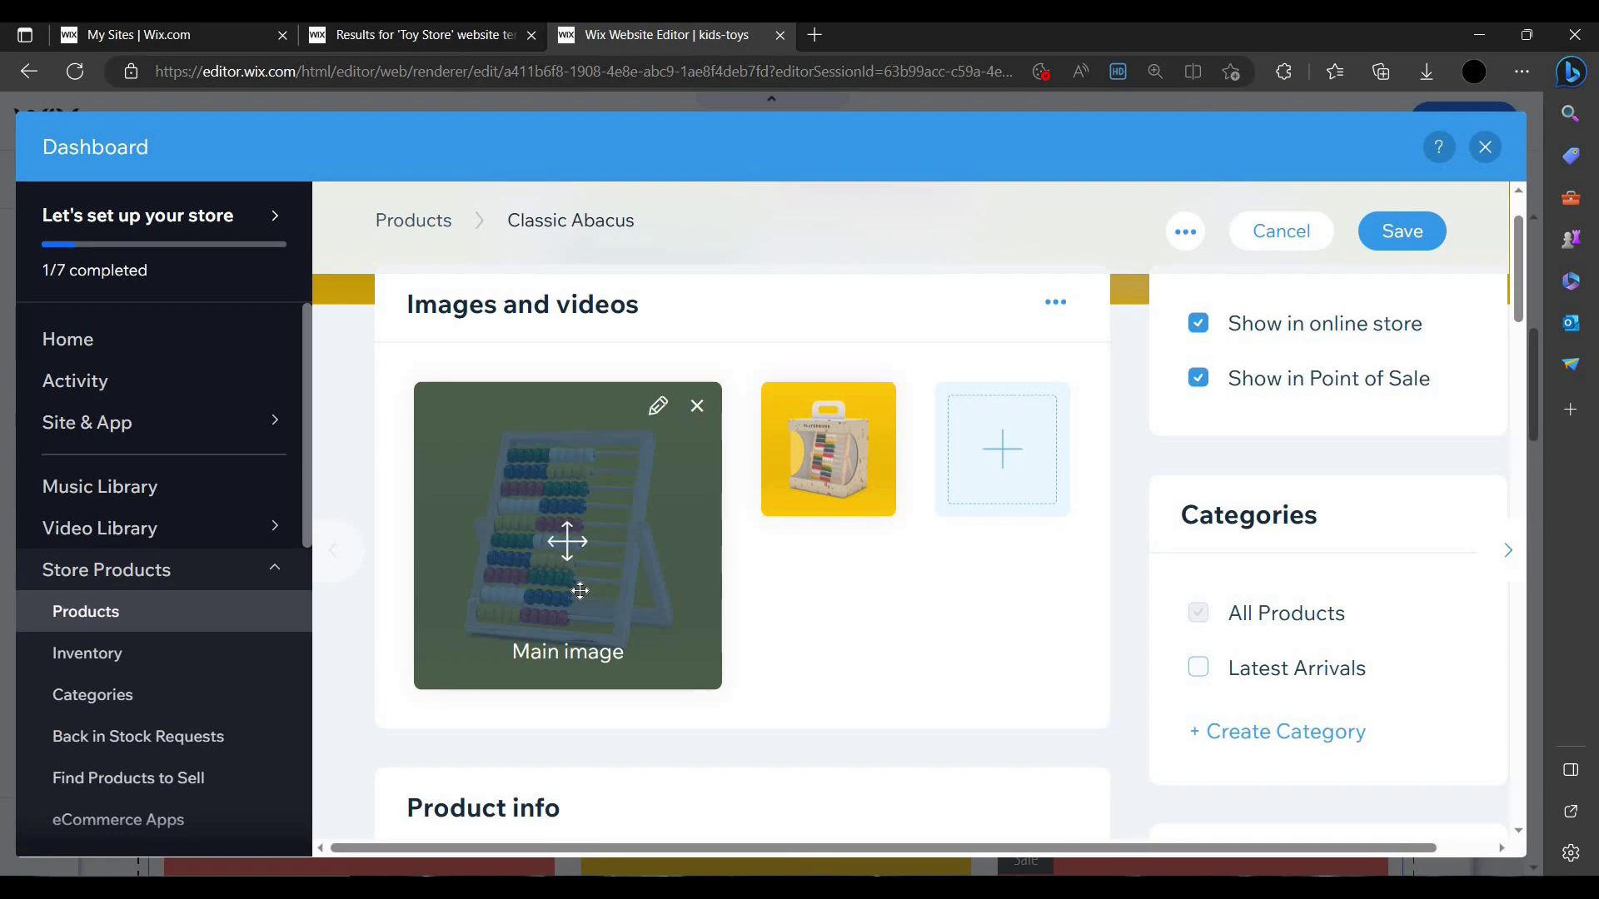
pyautogui.click(652, 414)
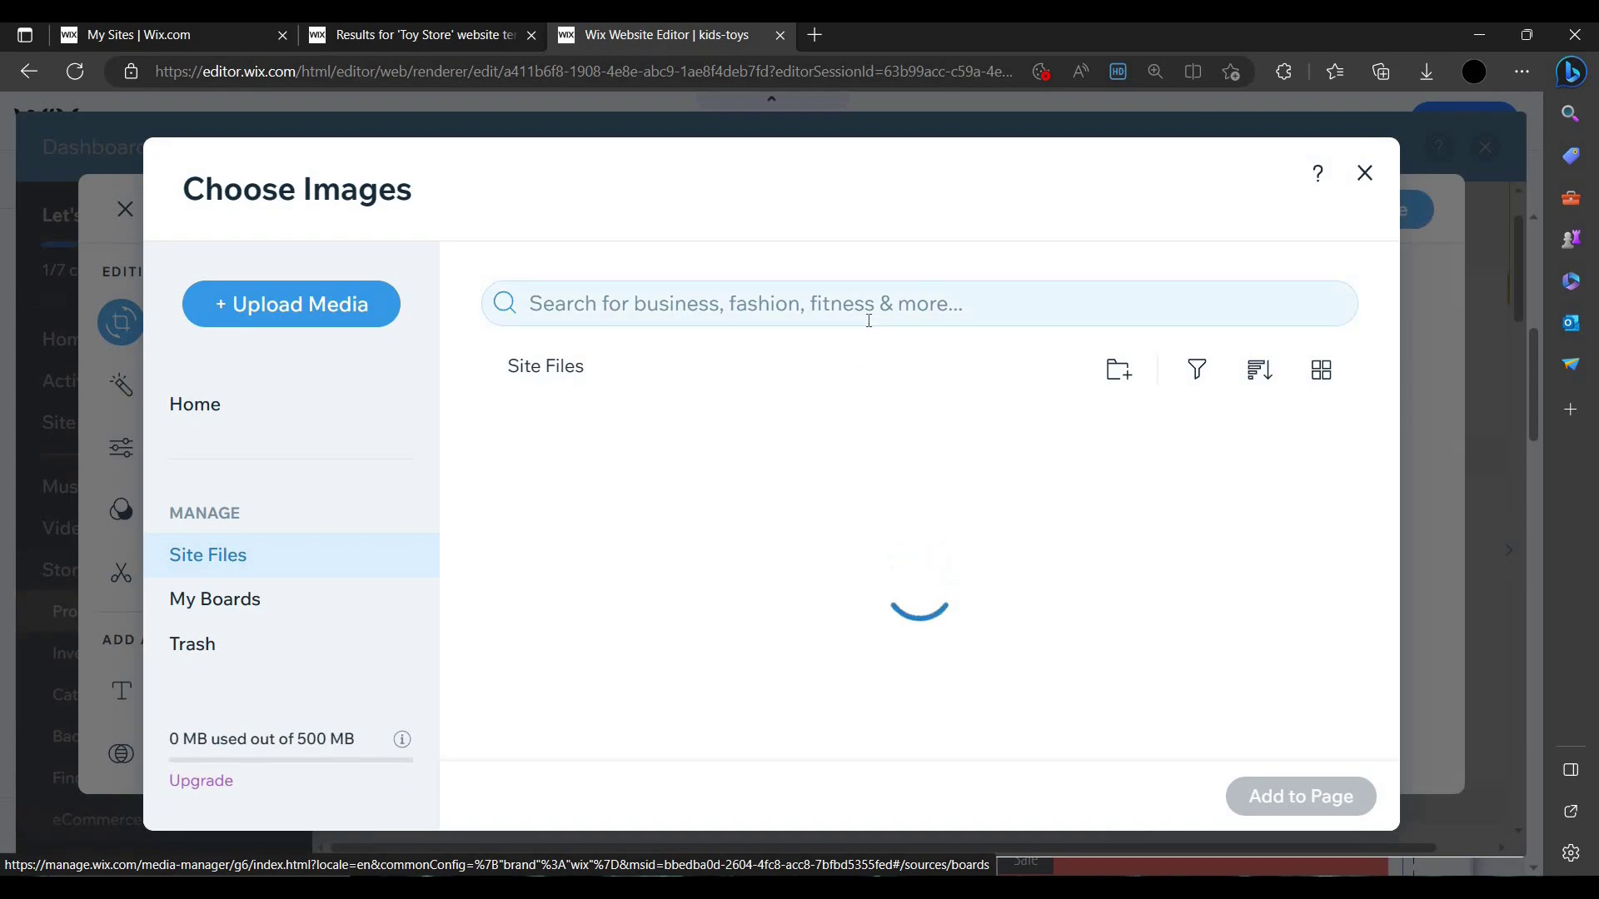
pyautogui.click(1245, 308)
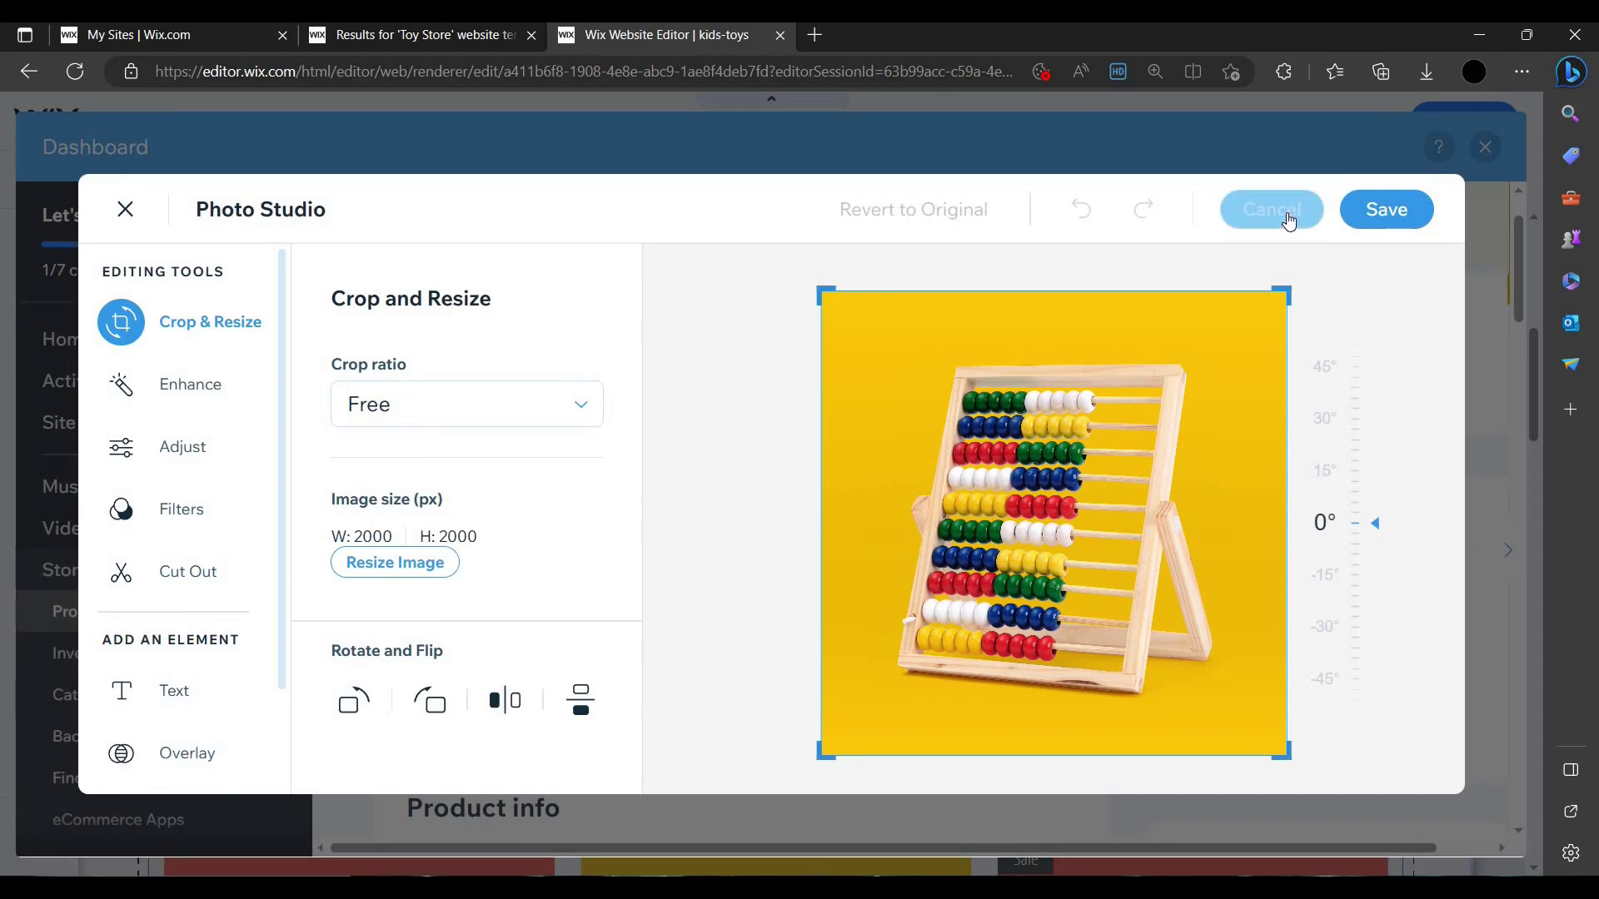
# - Discard the photo edits, rename Classic Abacus to 'Abacus', save, and close the setup checklist
pyautogui.click(1303, 221)
pyautogui.scroll(-5, 864, 554)
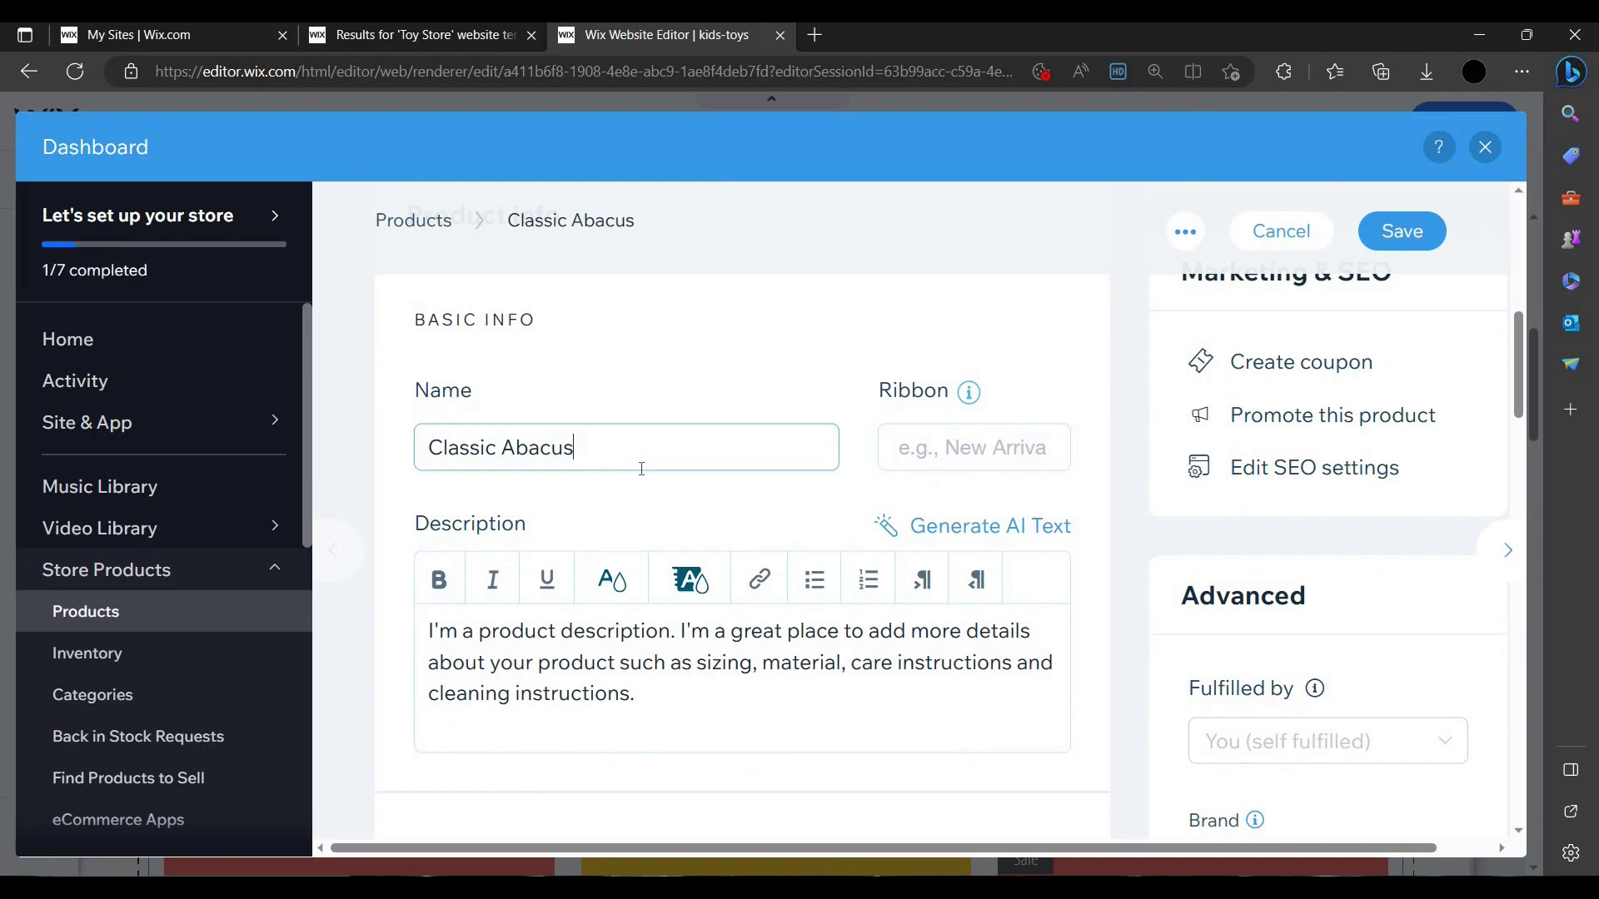
pyautogui.doubleClick(642, 468)
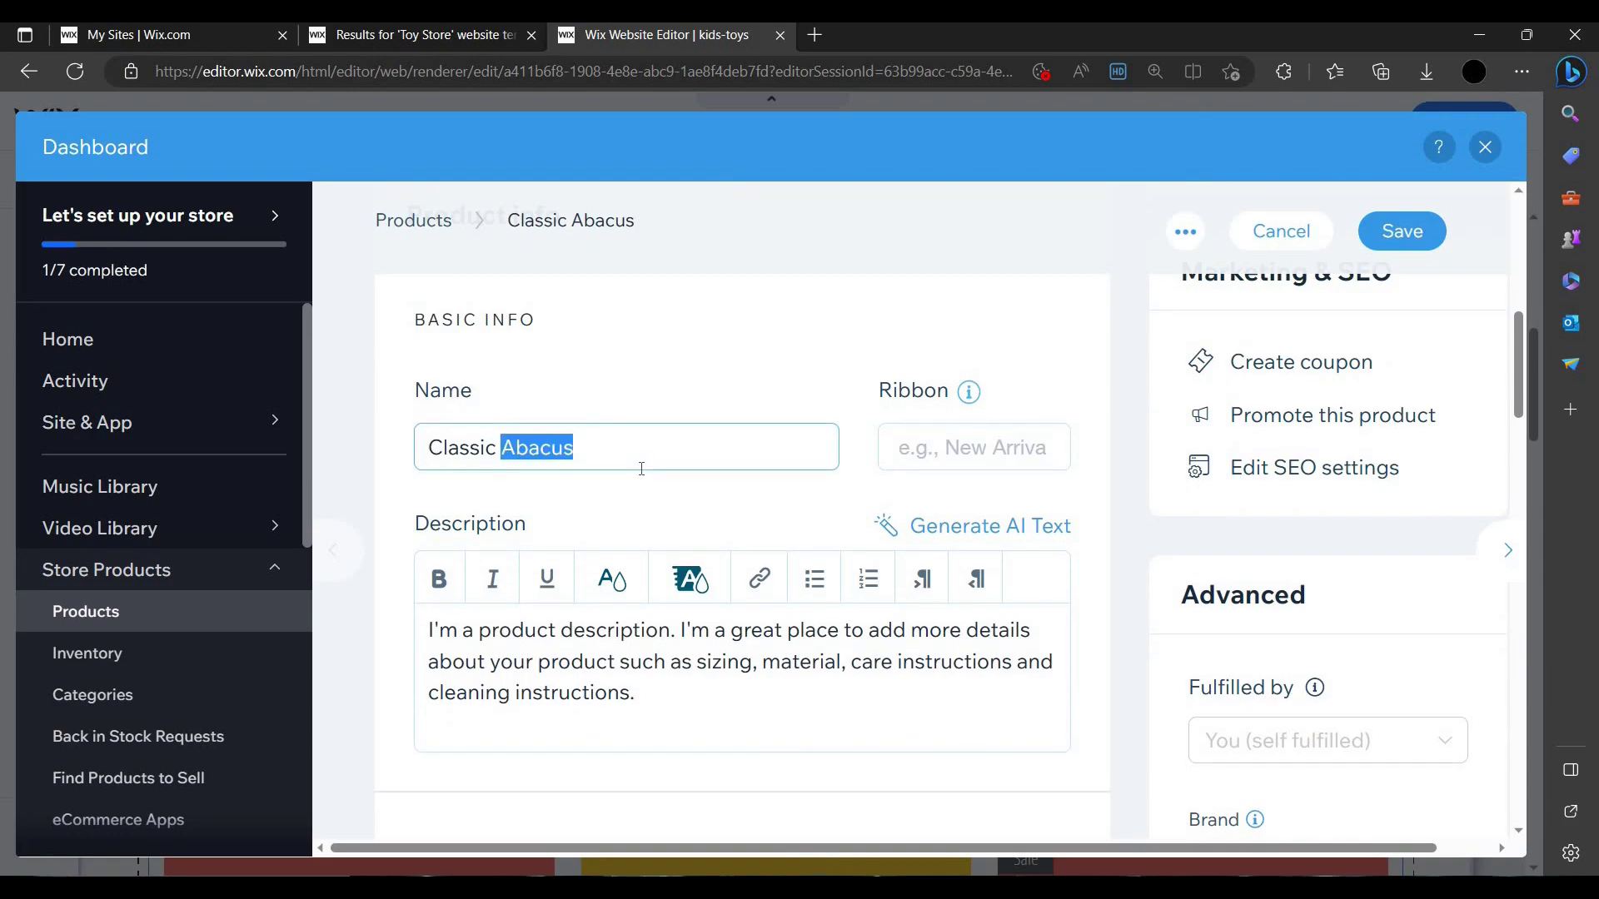
pyautogui.click(510, 448)
pyautogui.hotkey('shift', 'Home')
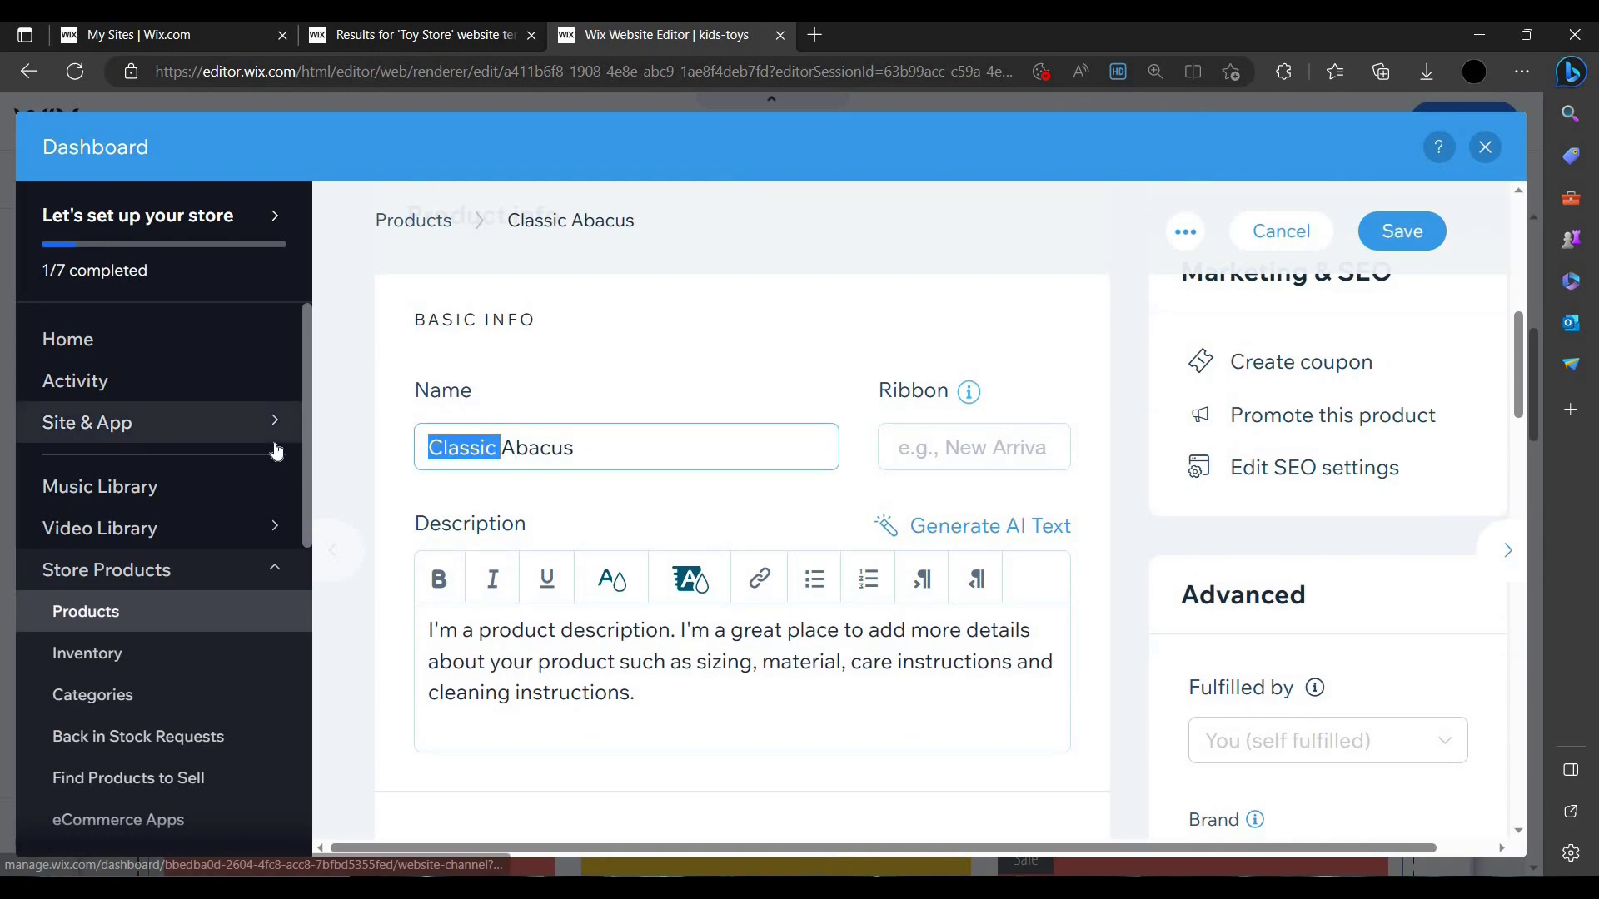
pyautogui.press('BackSpace')
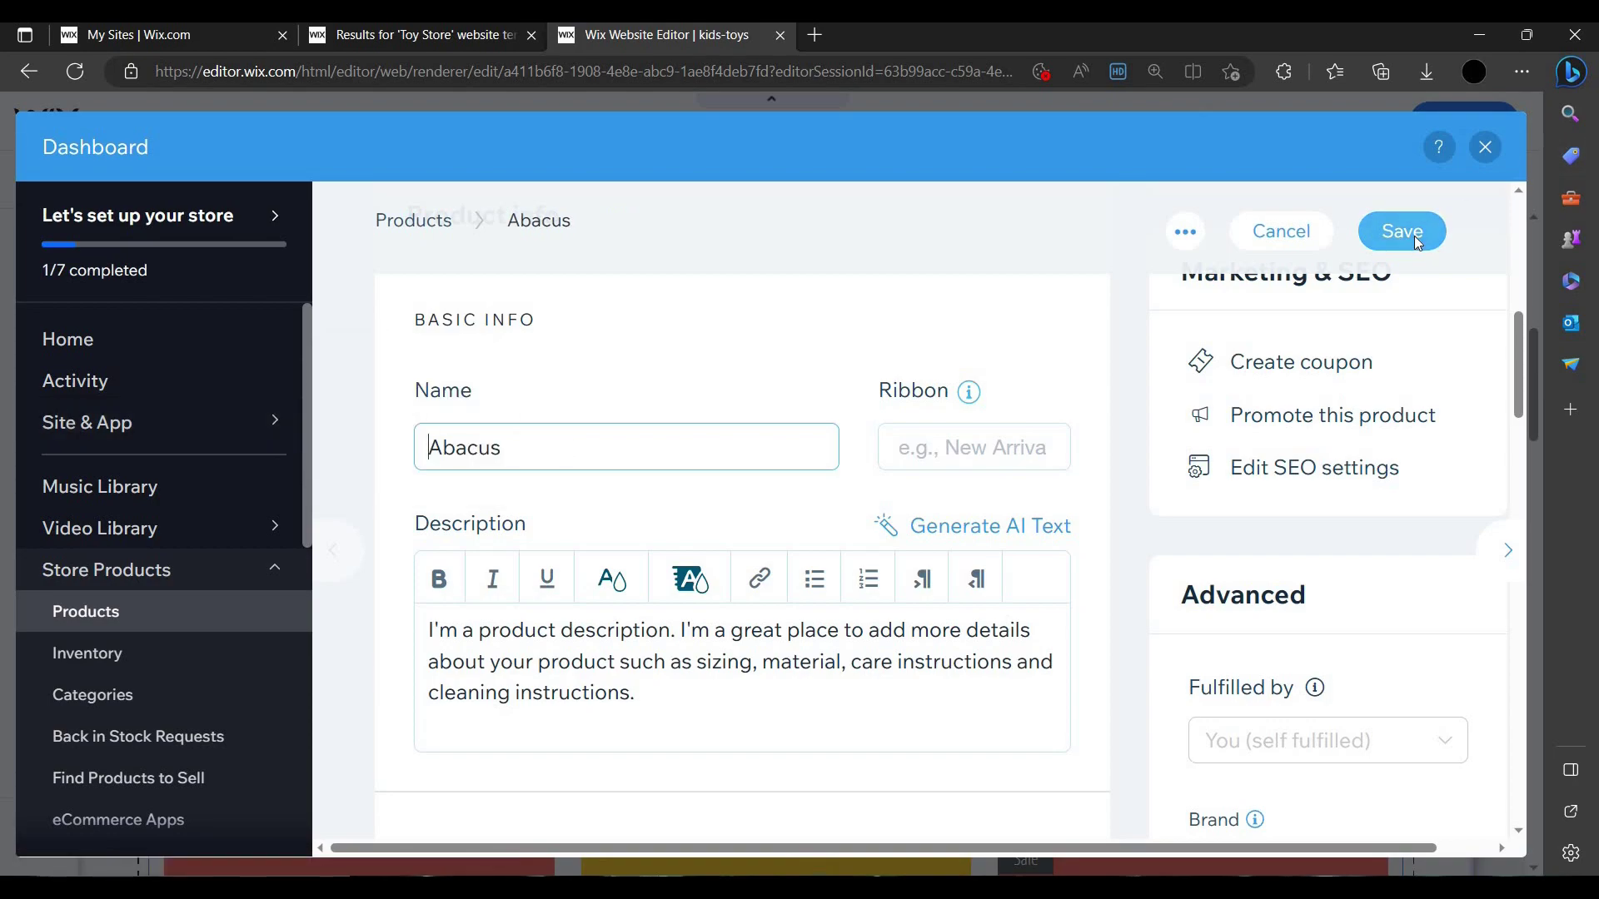
pyautogui.click(1416, 240)
pyautogui.scroll(-2, 1368, 341)
pyautogui.scroll(2, 1349, 375)
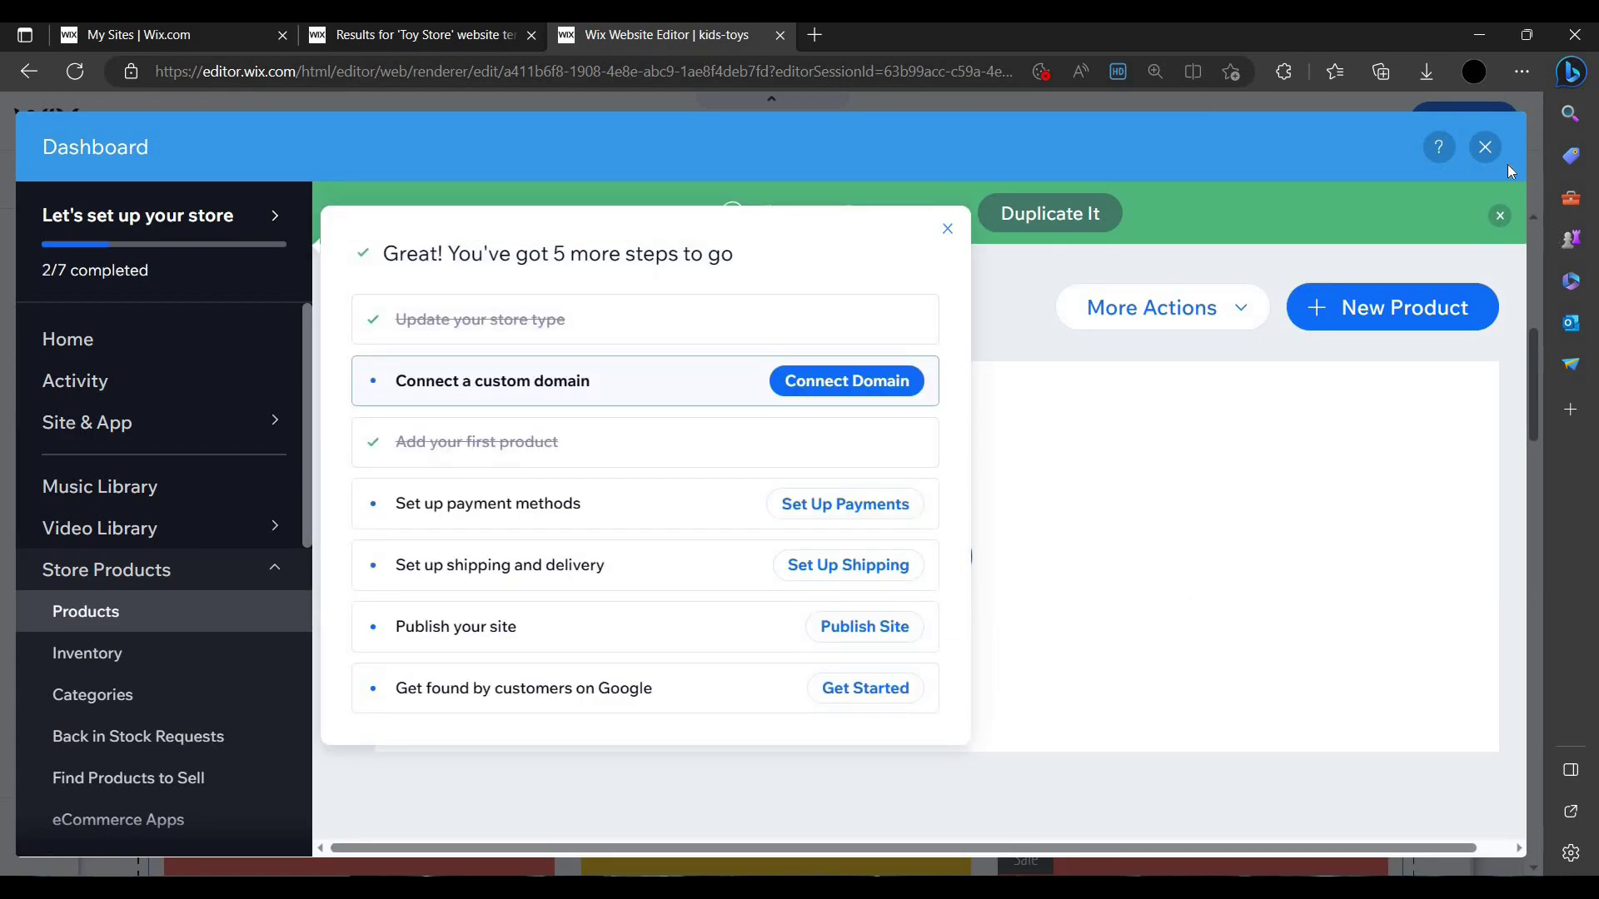
pyautogui.click(1487, 149)
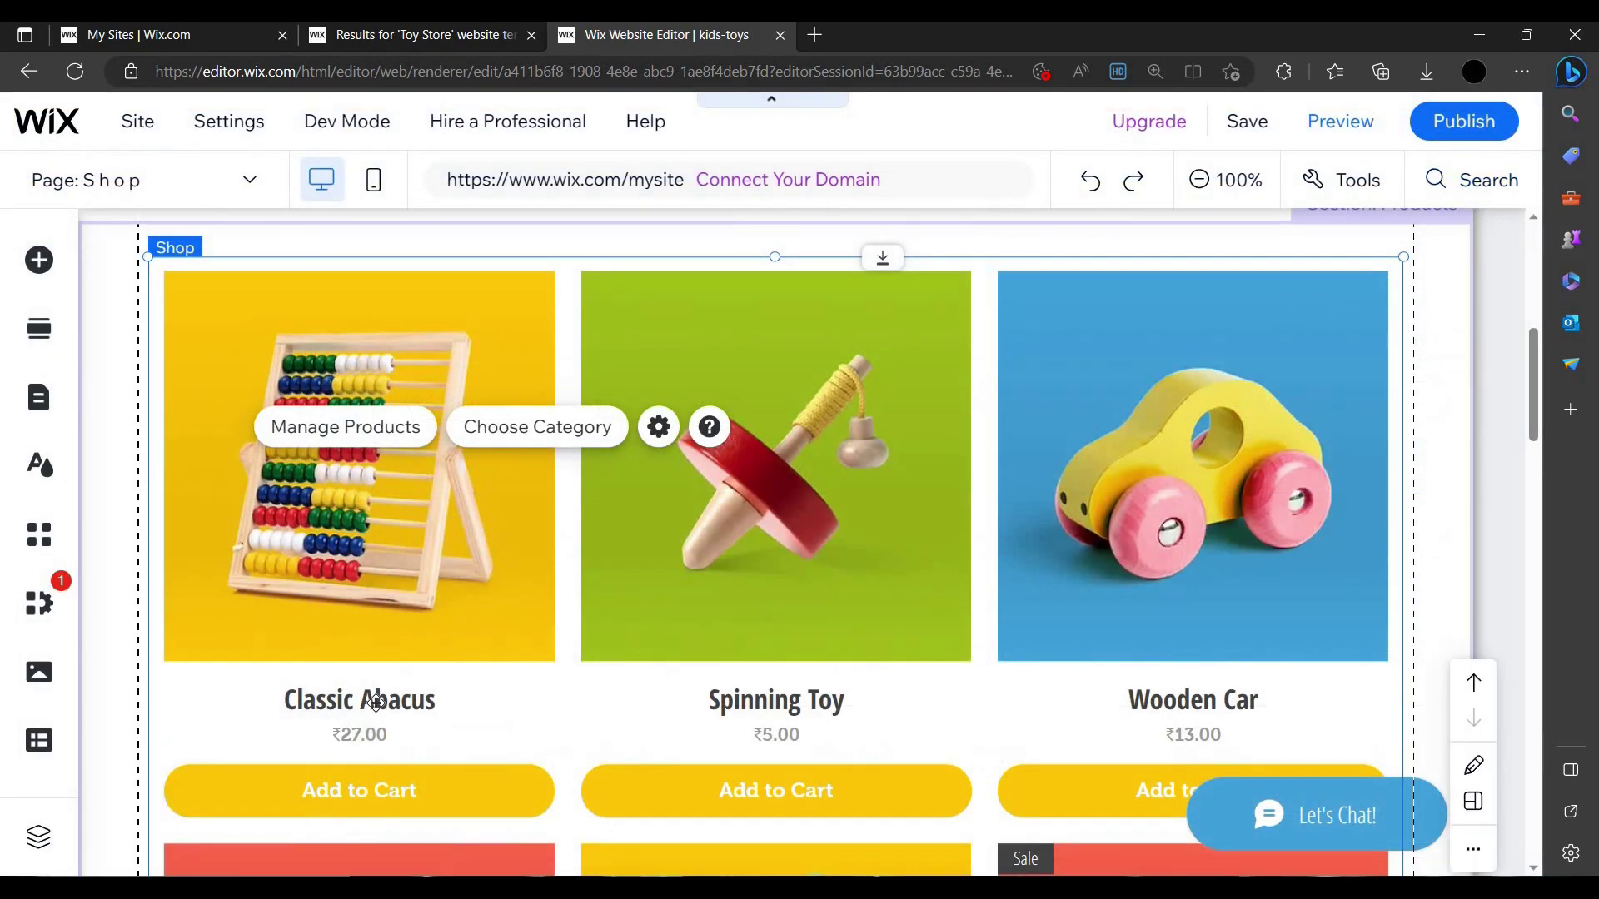
# - Scroll the Shop page past the nine toy product cards down to the footer
pyautogui.scroll(3, 559, 549)
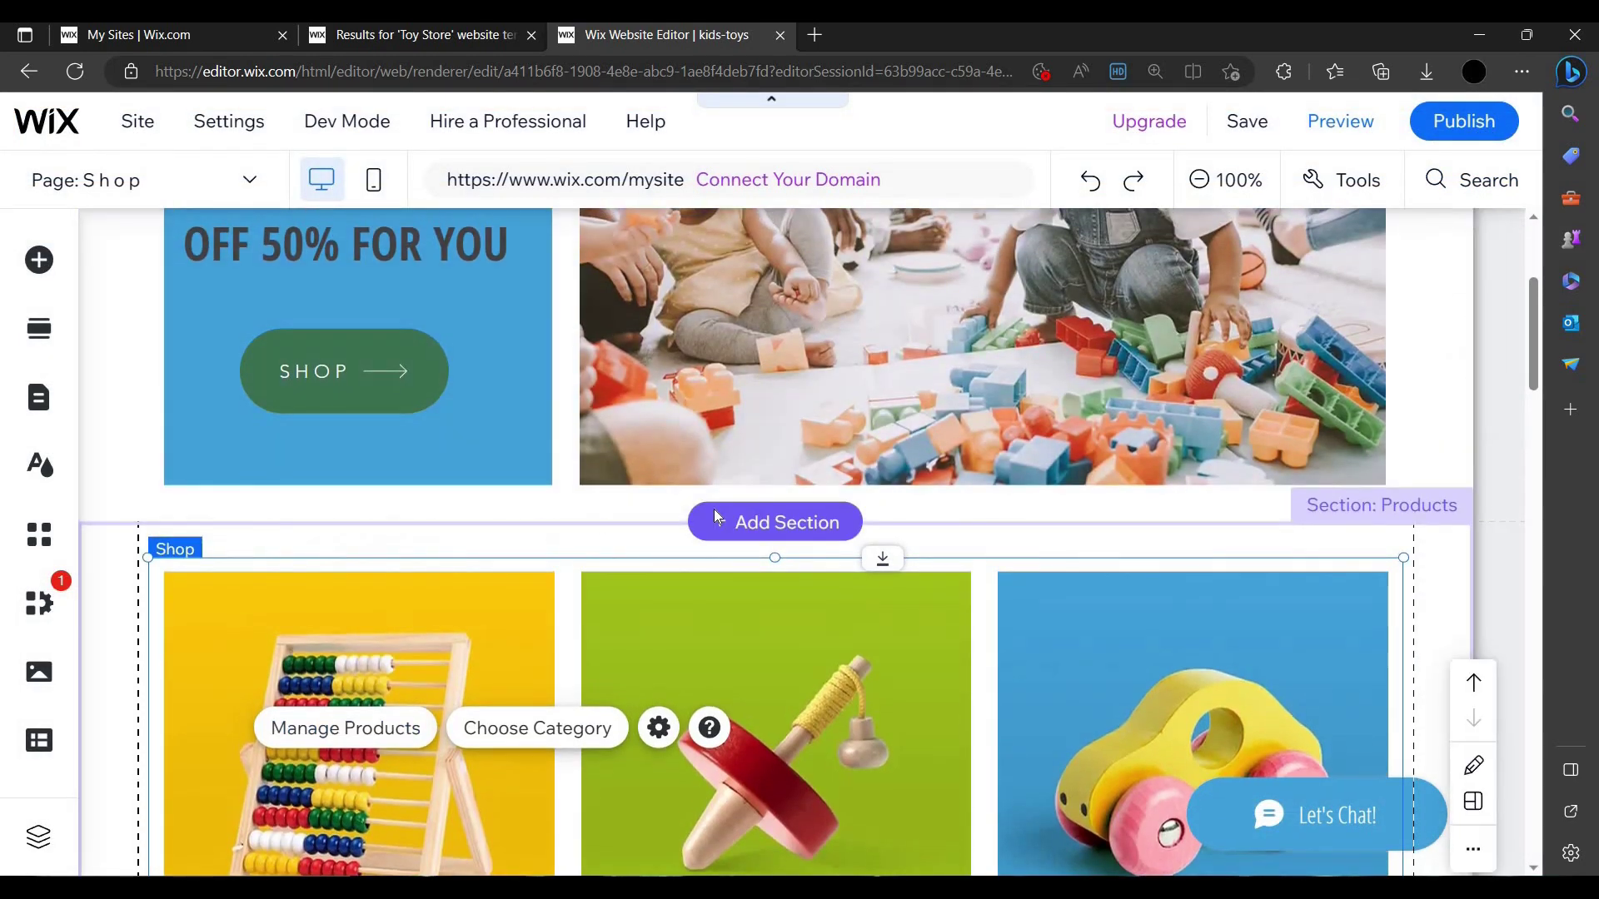
pyautogui.click(713, 508)
pyautogui.scroll(-1, 428, 663)
pyautogui.scroll(-6, 428, 663)
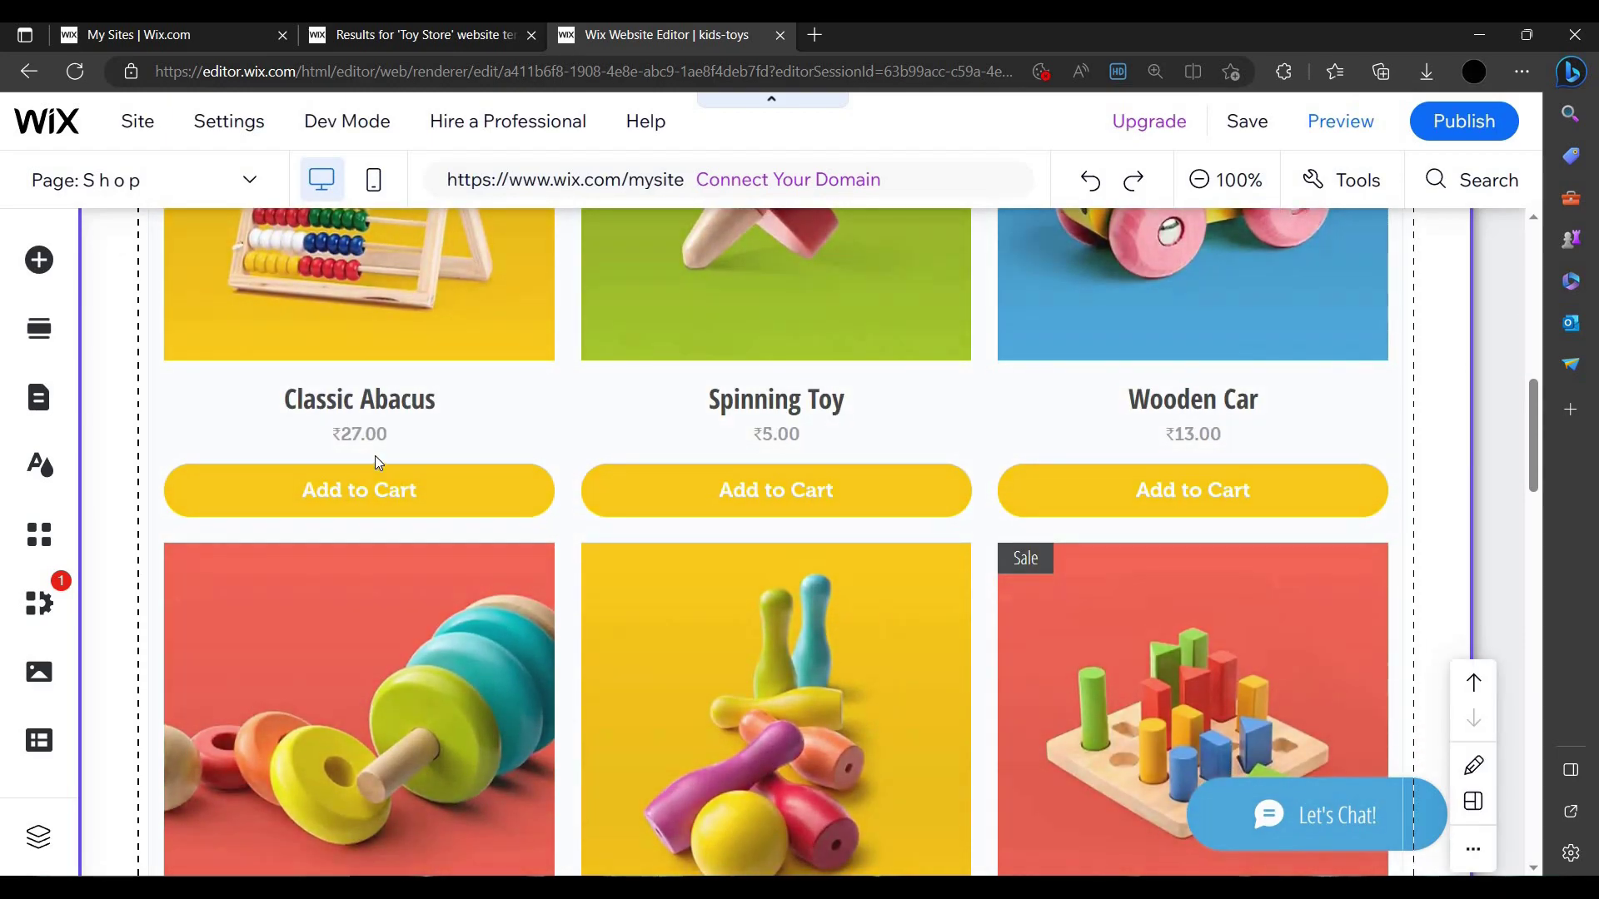
pyautogui.scroll(-3, 408, 442)
pyautogui.scroll(-3, 541, 479)
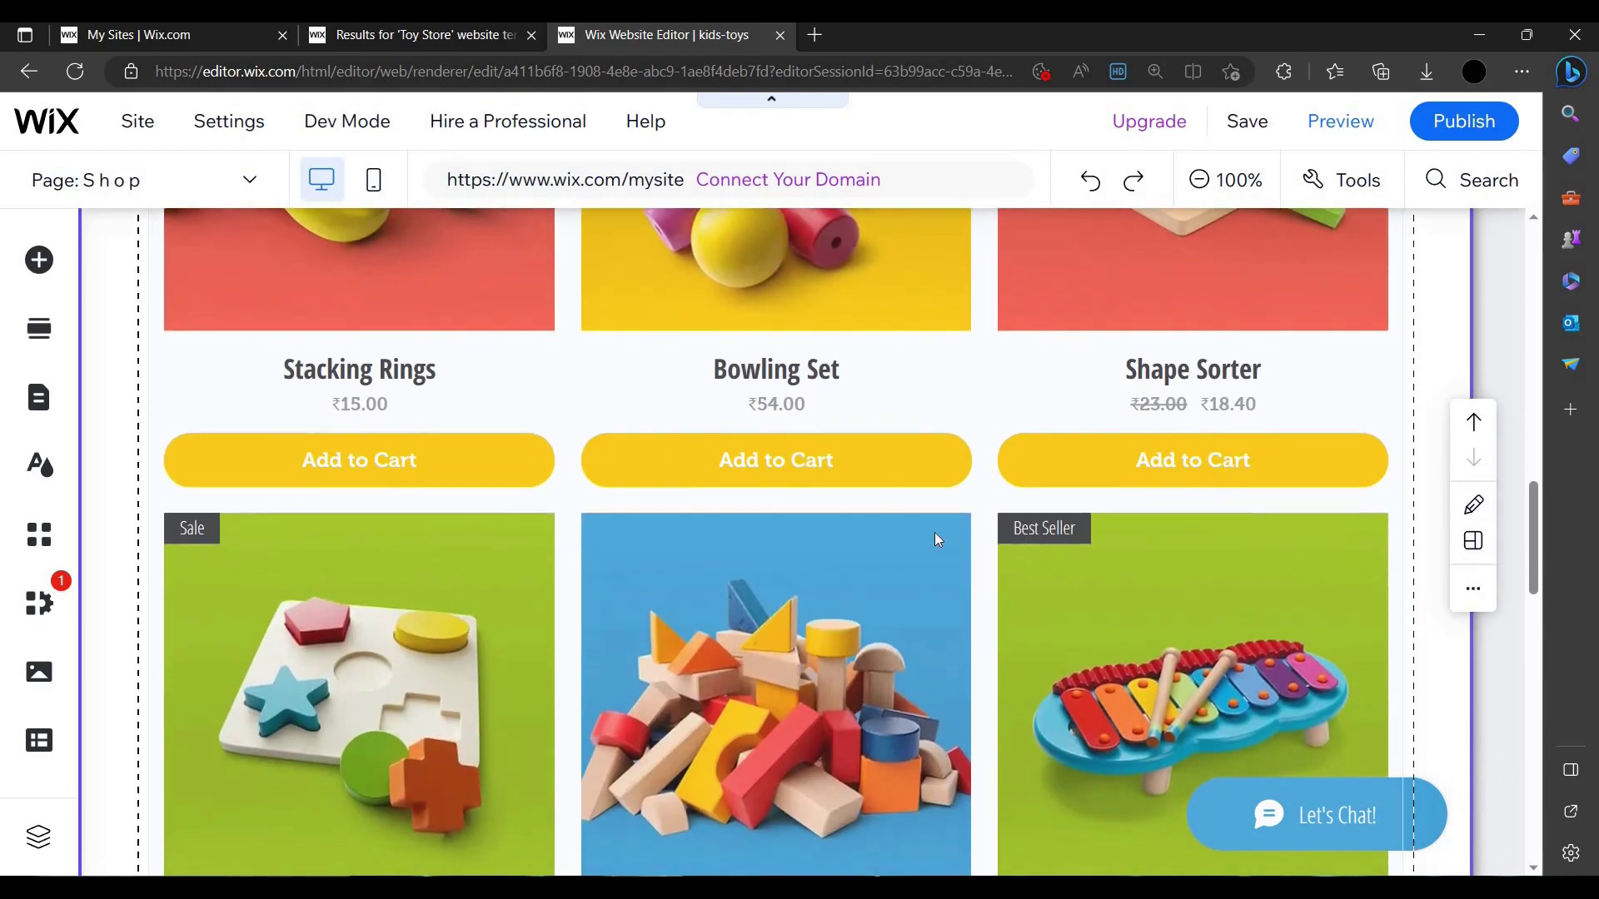
pyautogui.scroll(-5, 934, 532)
pyautogui.scroll(-9, 846, 578)
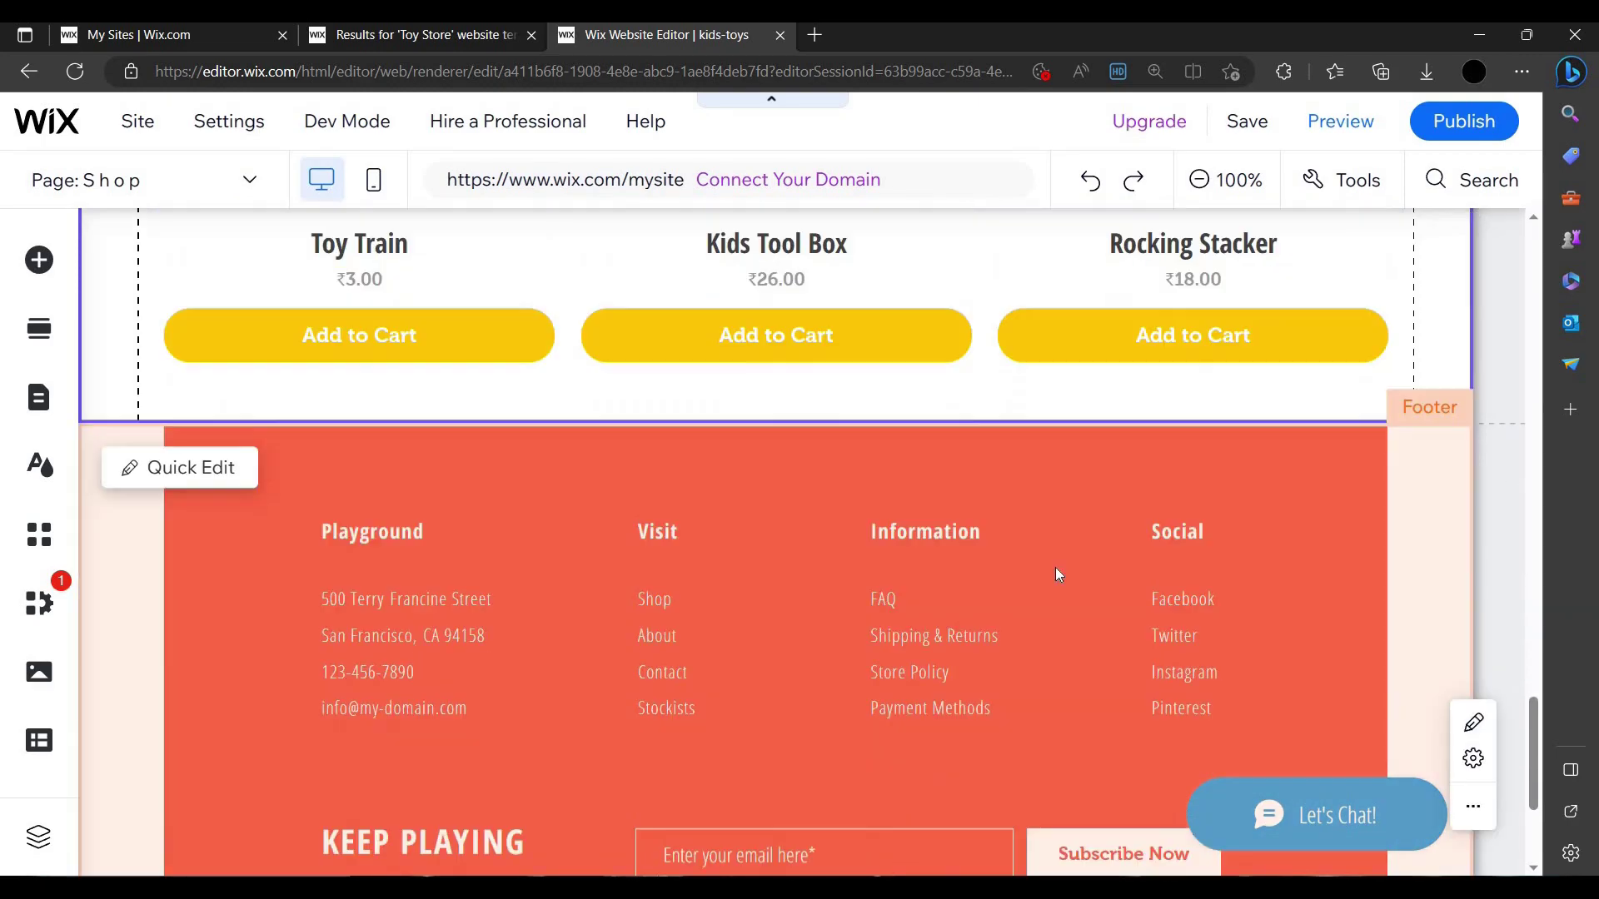
pyautogui.scroll(5, 243, 591)
pyautogui.scroll(-8, 402, 621)
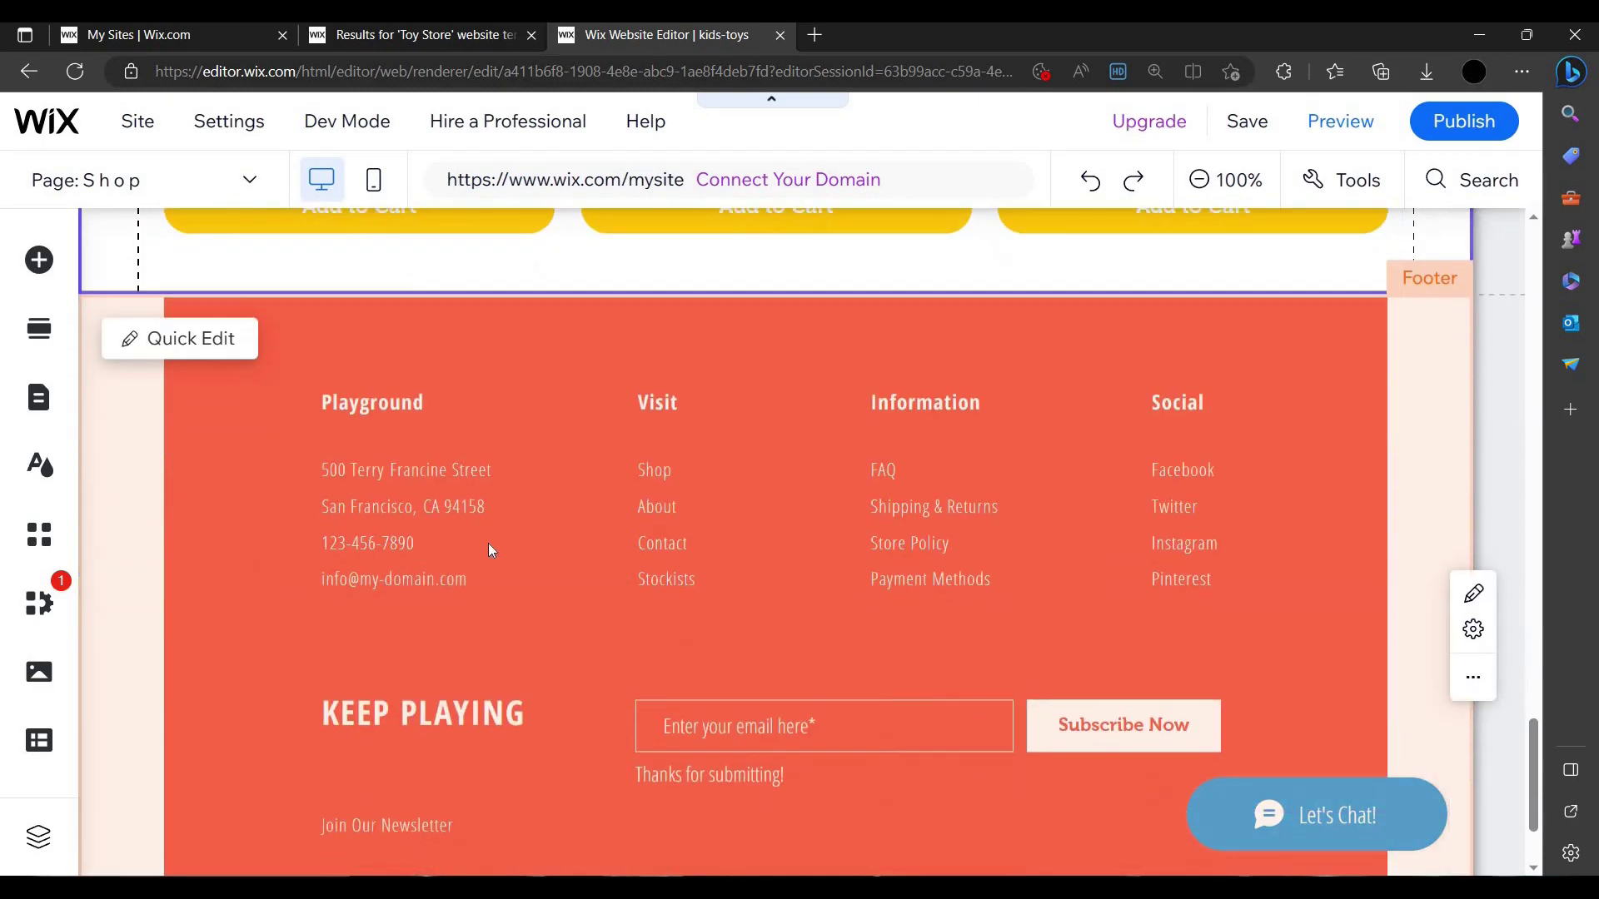
# - Add the colour social icon bar into the footer below the email form and open Set Social Links
pyautogui.click(39, 260)
pyautogui.click(186, 377)
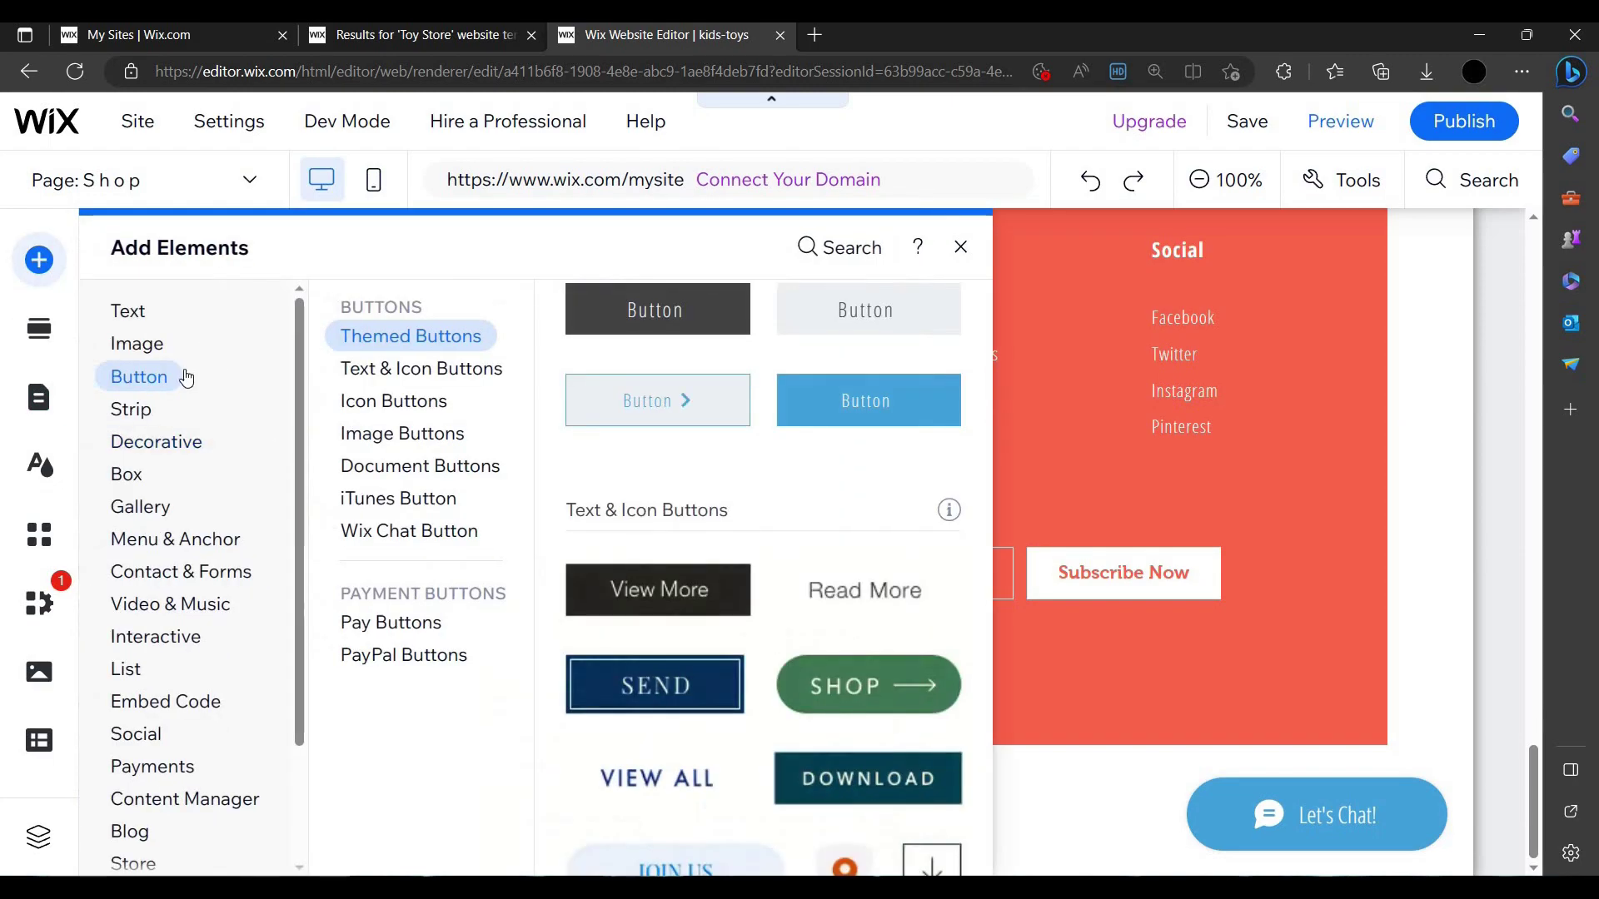
pyautogui.click(137, 701)
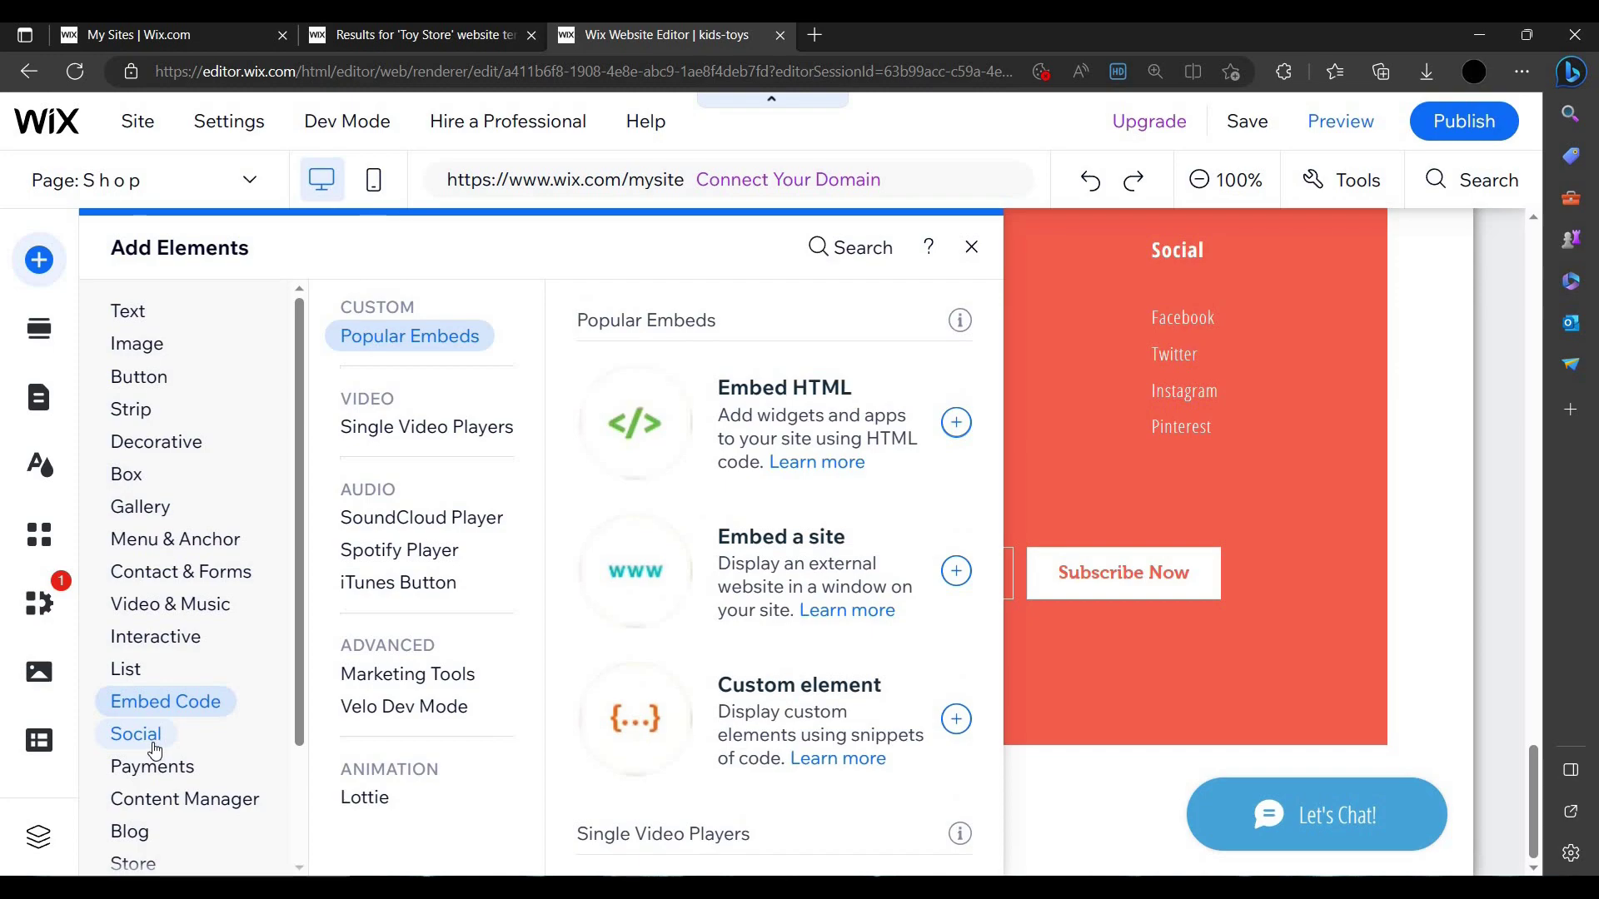
pyautogui.click(154, 743)
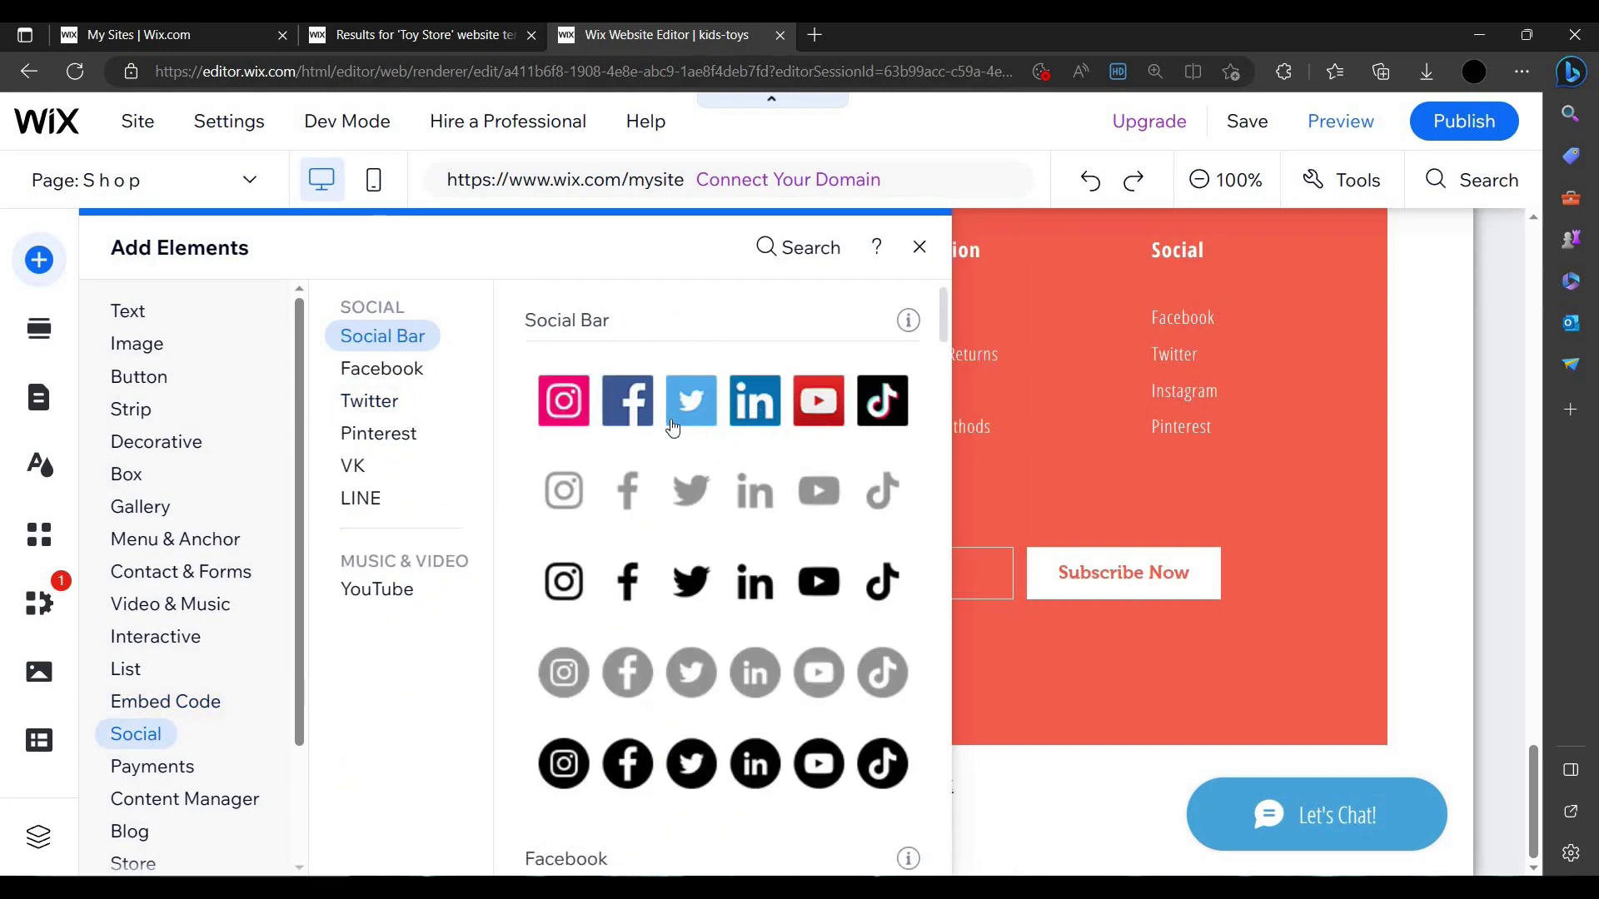
pyautogui.click(904, 477)
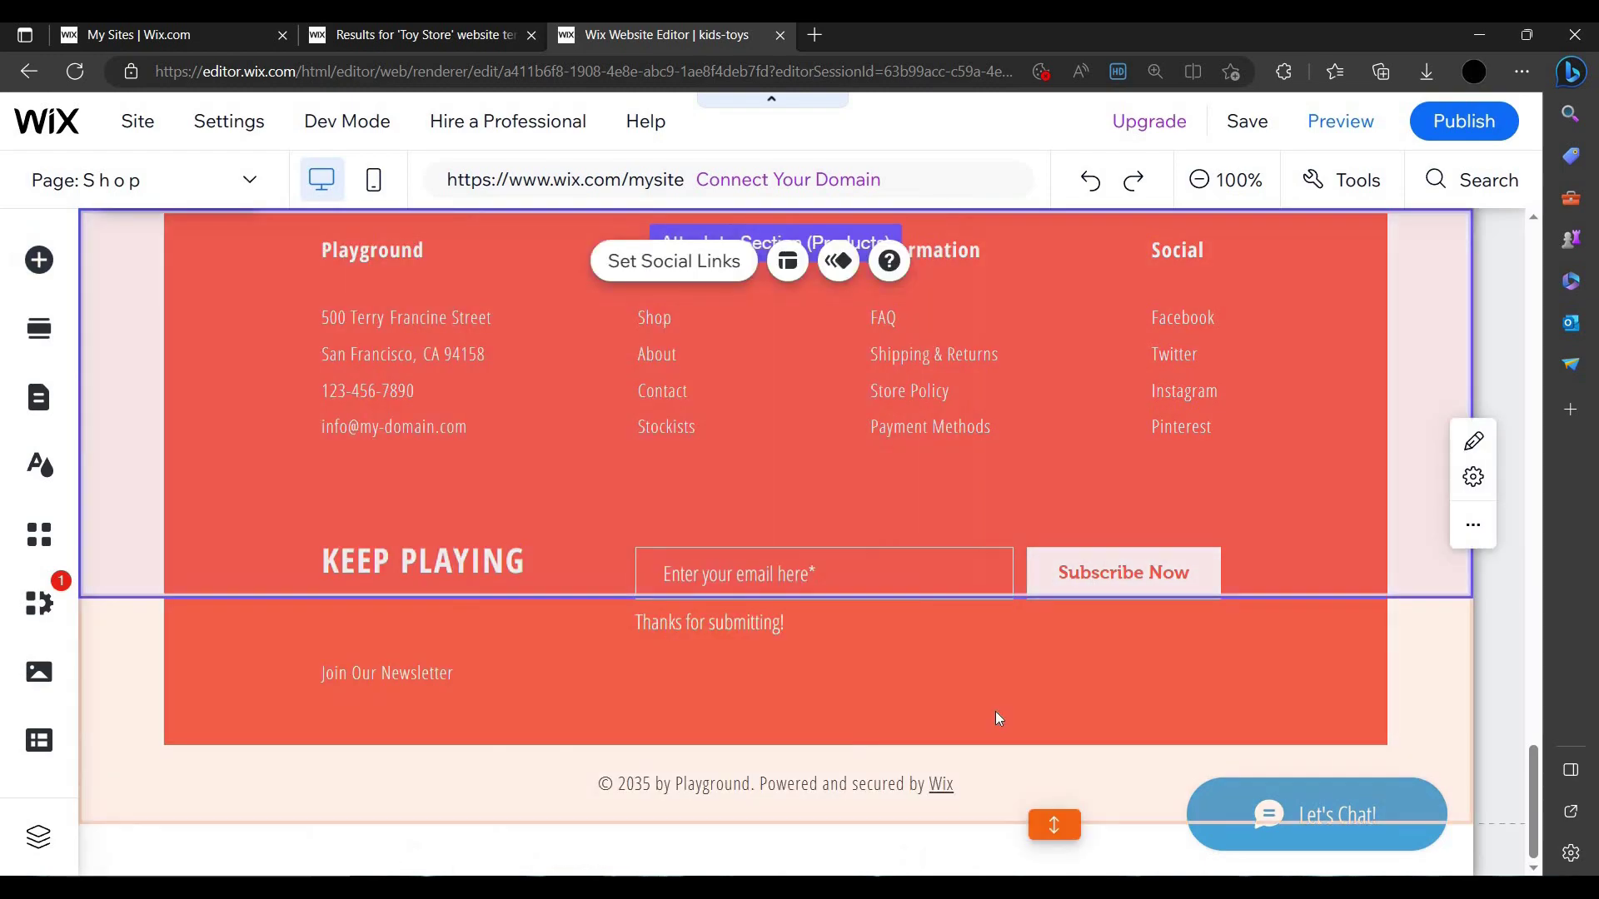
pyautogui.scroll(6, 932, 569)
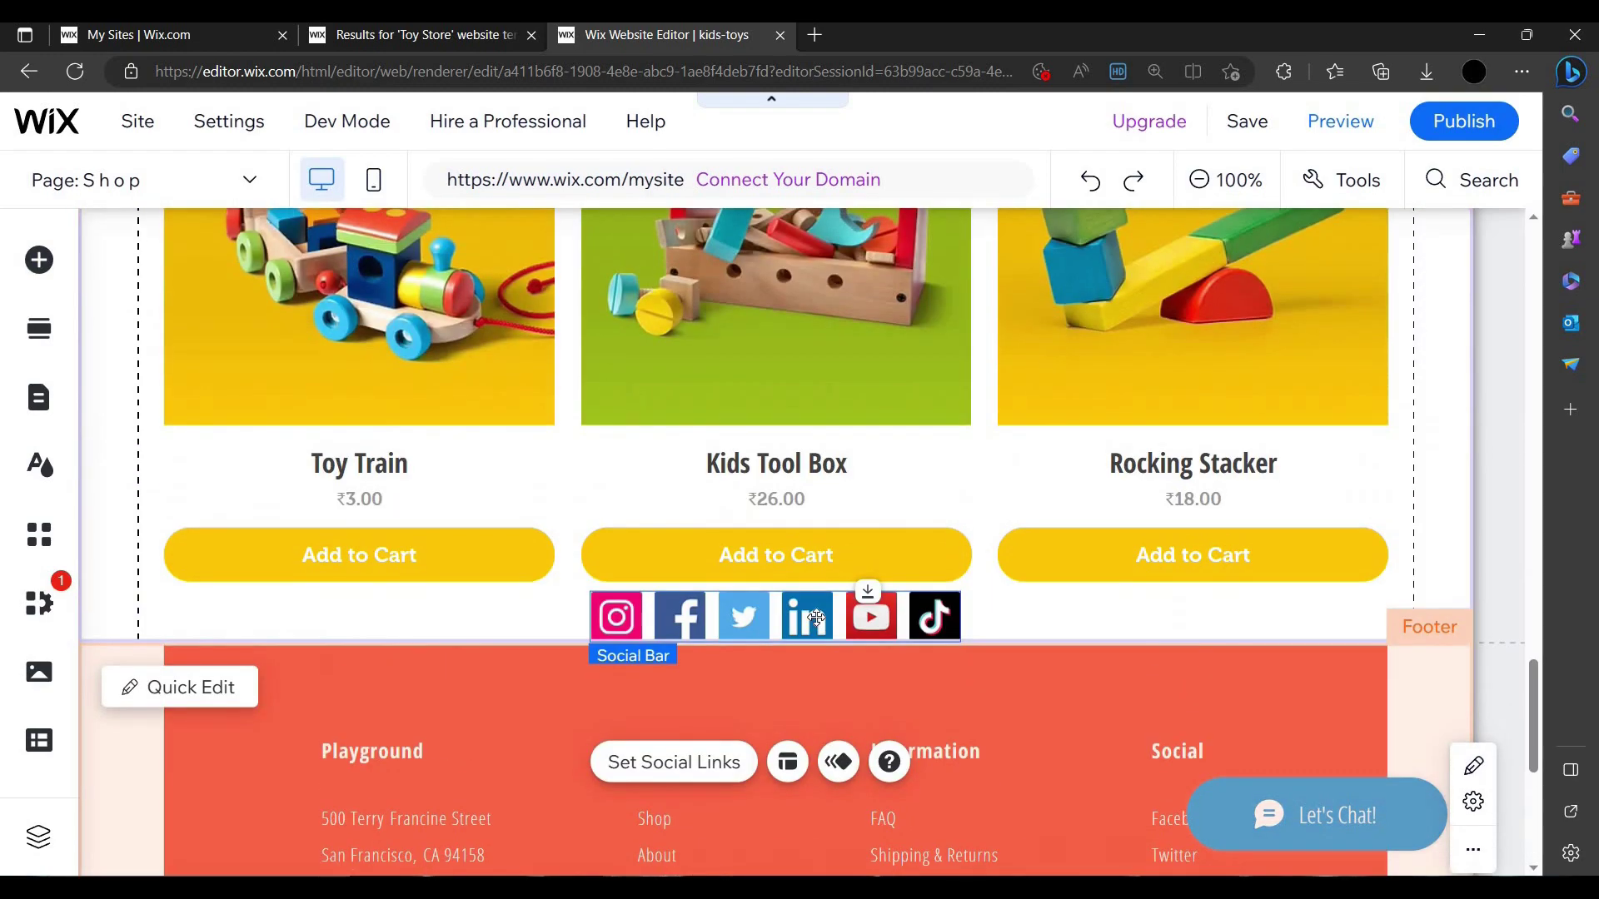
pyautogui.moveTo(829, 622); pyautogui.dragTo(876, 700)
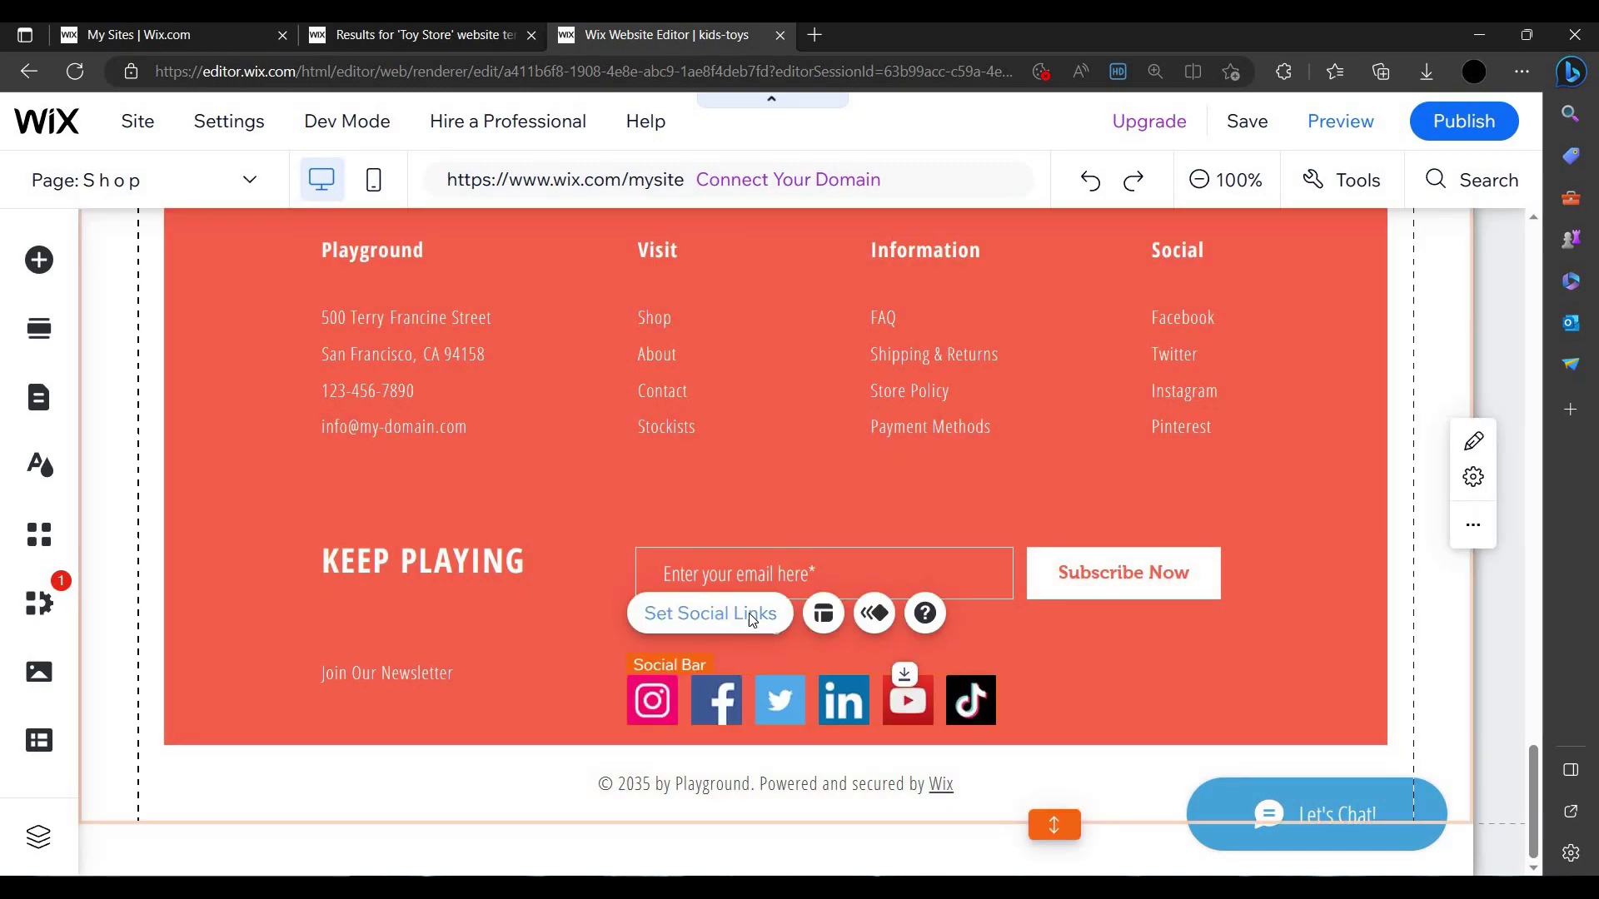
pyautogui.click(712, 613)
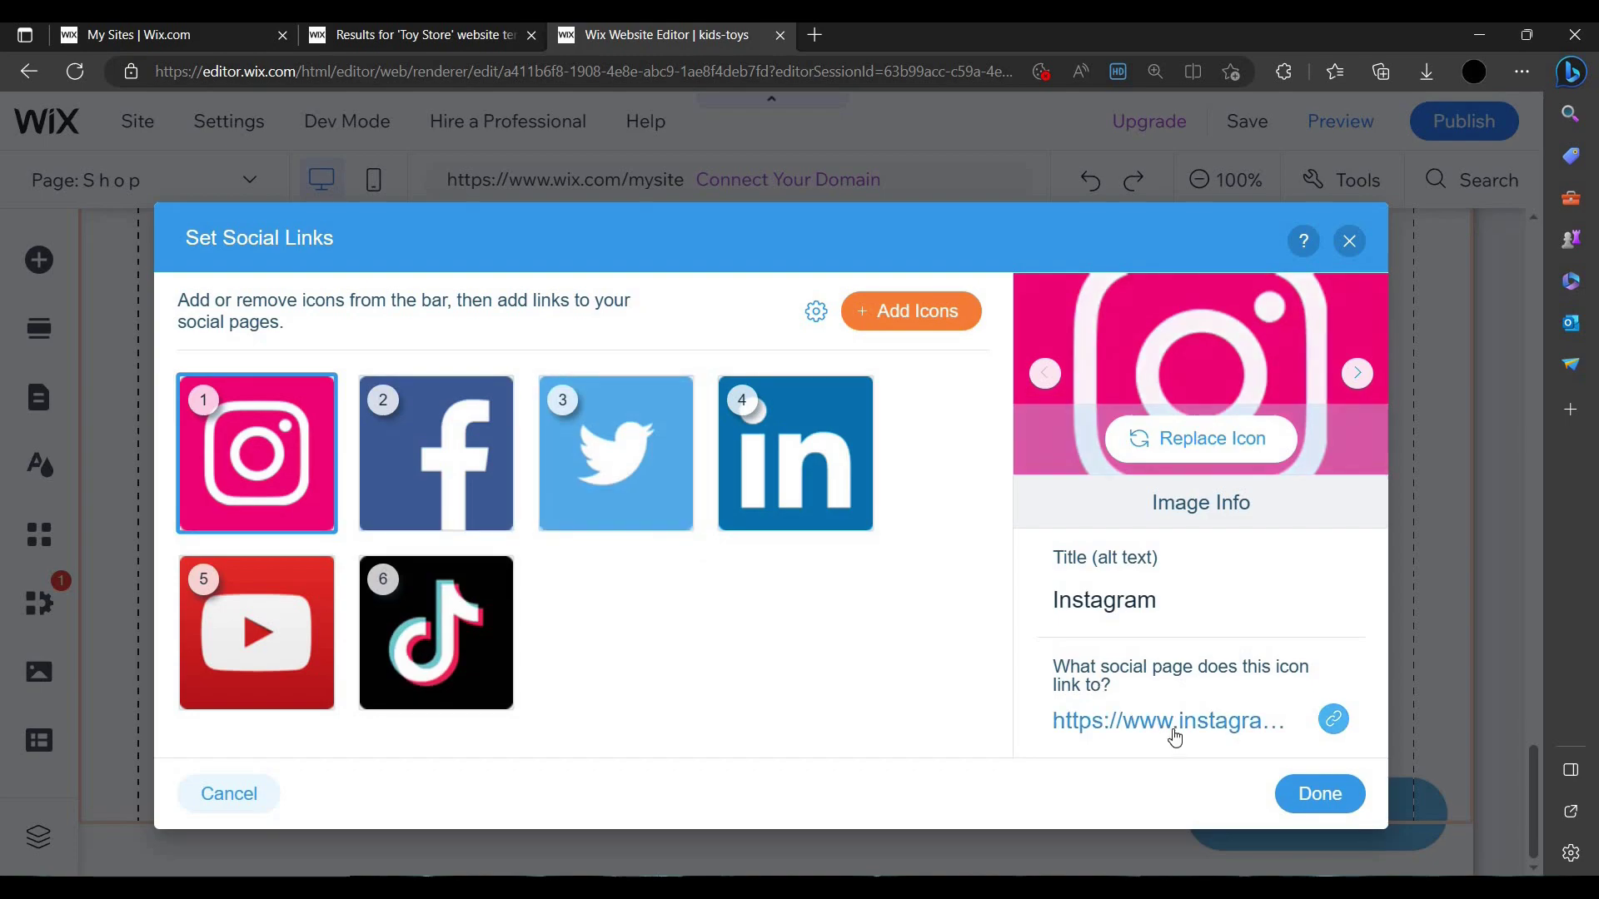
# - Confirm the Instagram icon's link and close the social links settings
pyautogui.click(1151, 733)
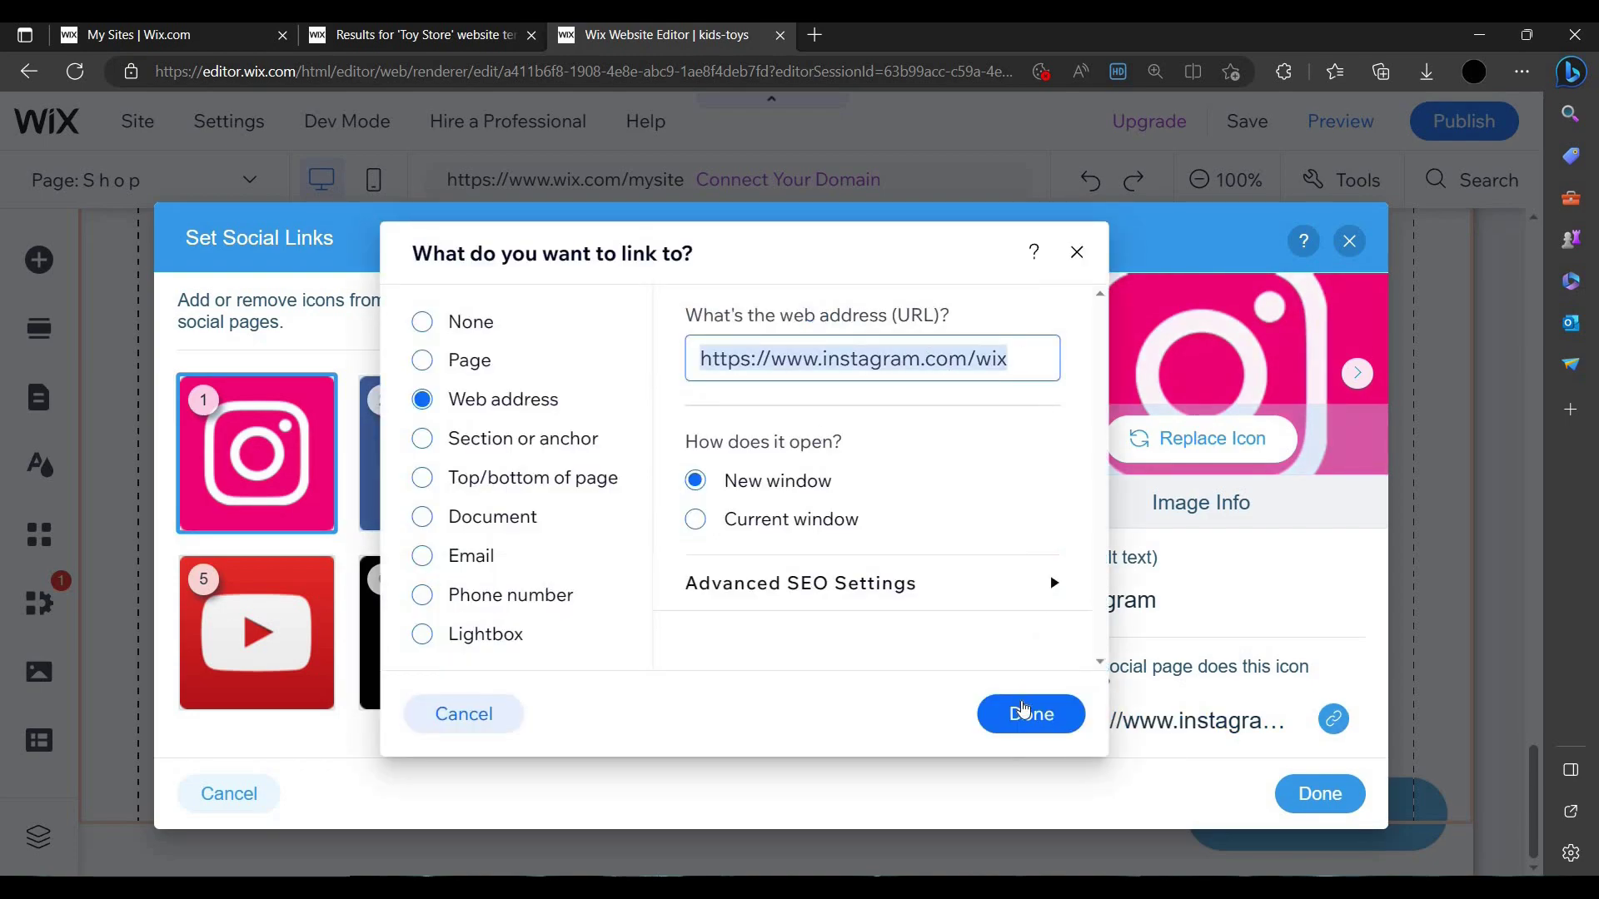
pyautogui.click(1168, 511)
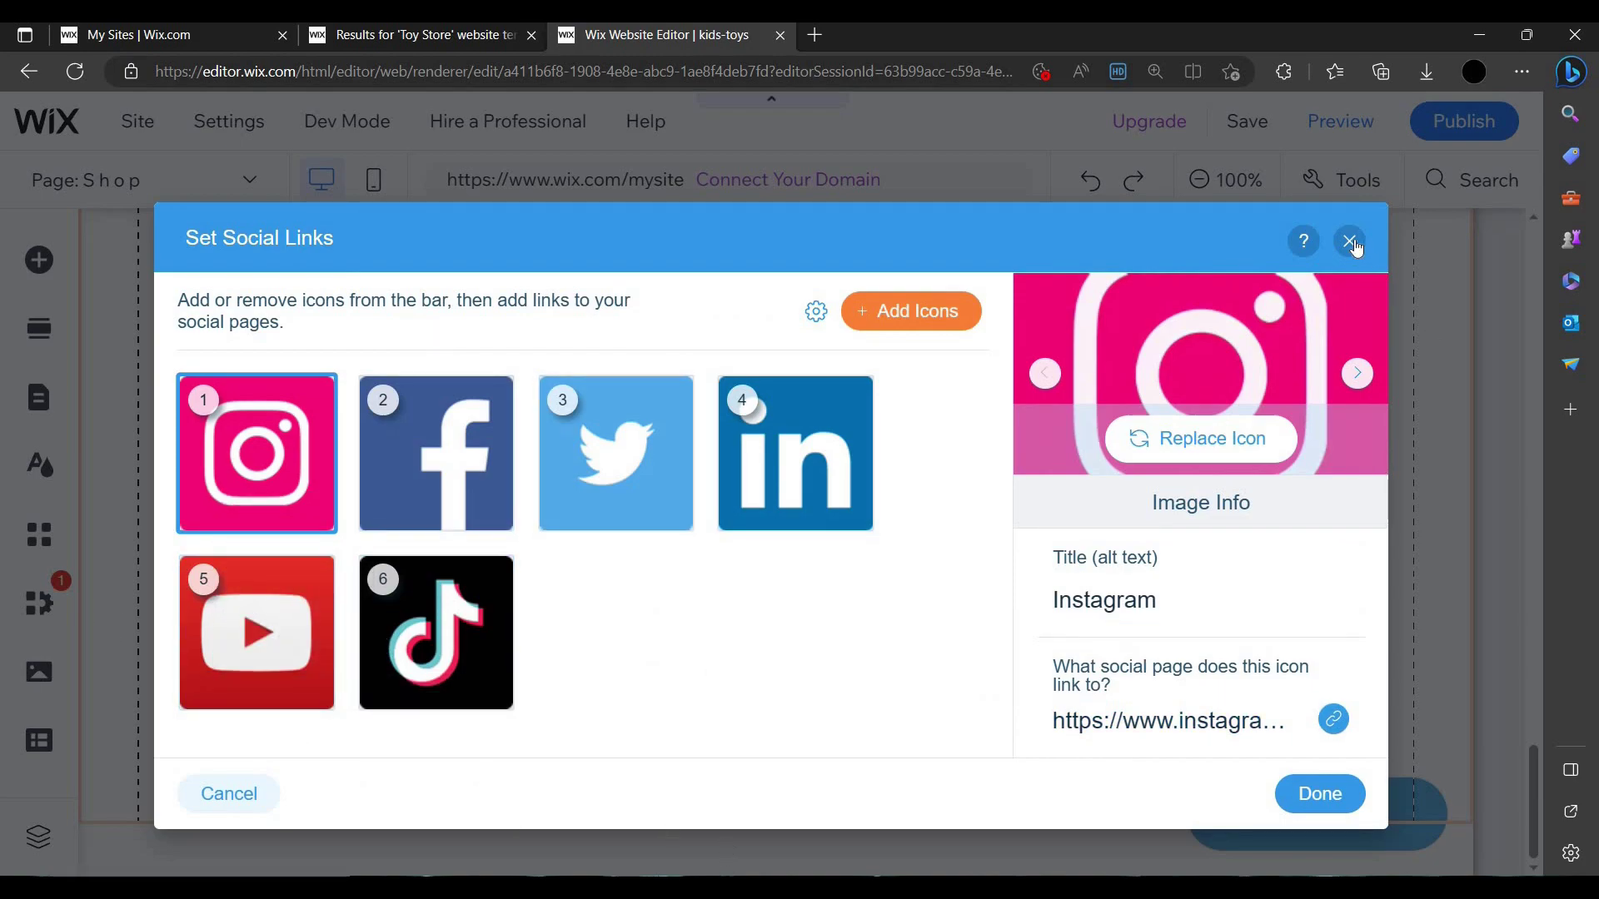
pyautogui.click(1320, 794)
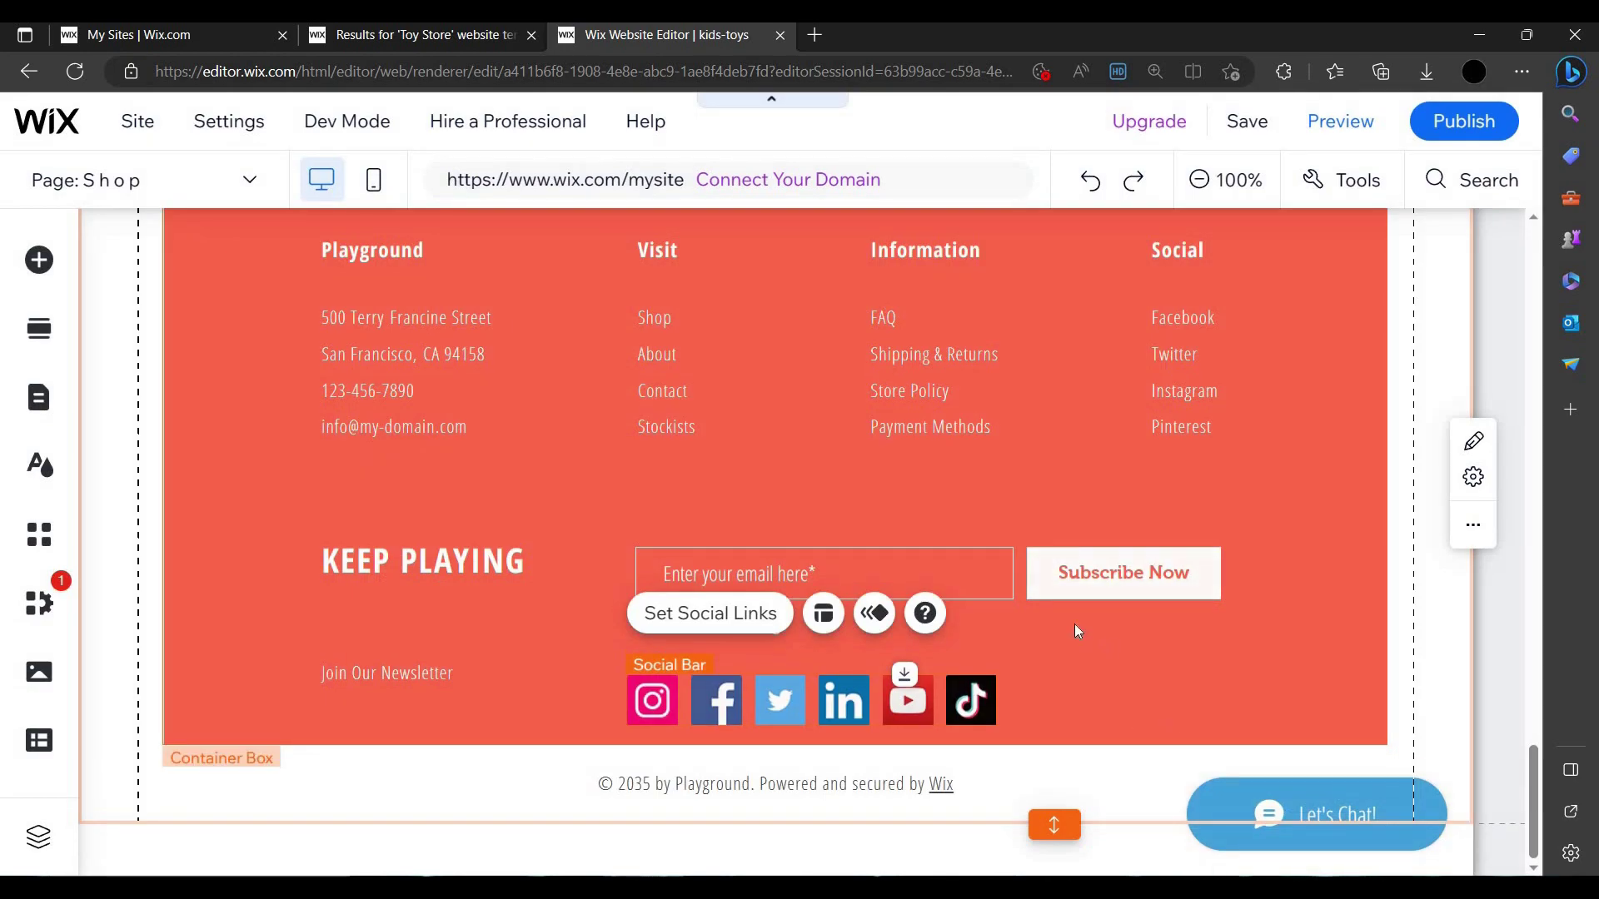
# - Move the Get Subscribers form to the top of the footer above the Playground column
pyautogui.click(708, 593)
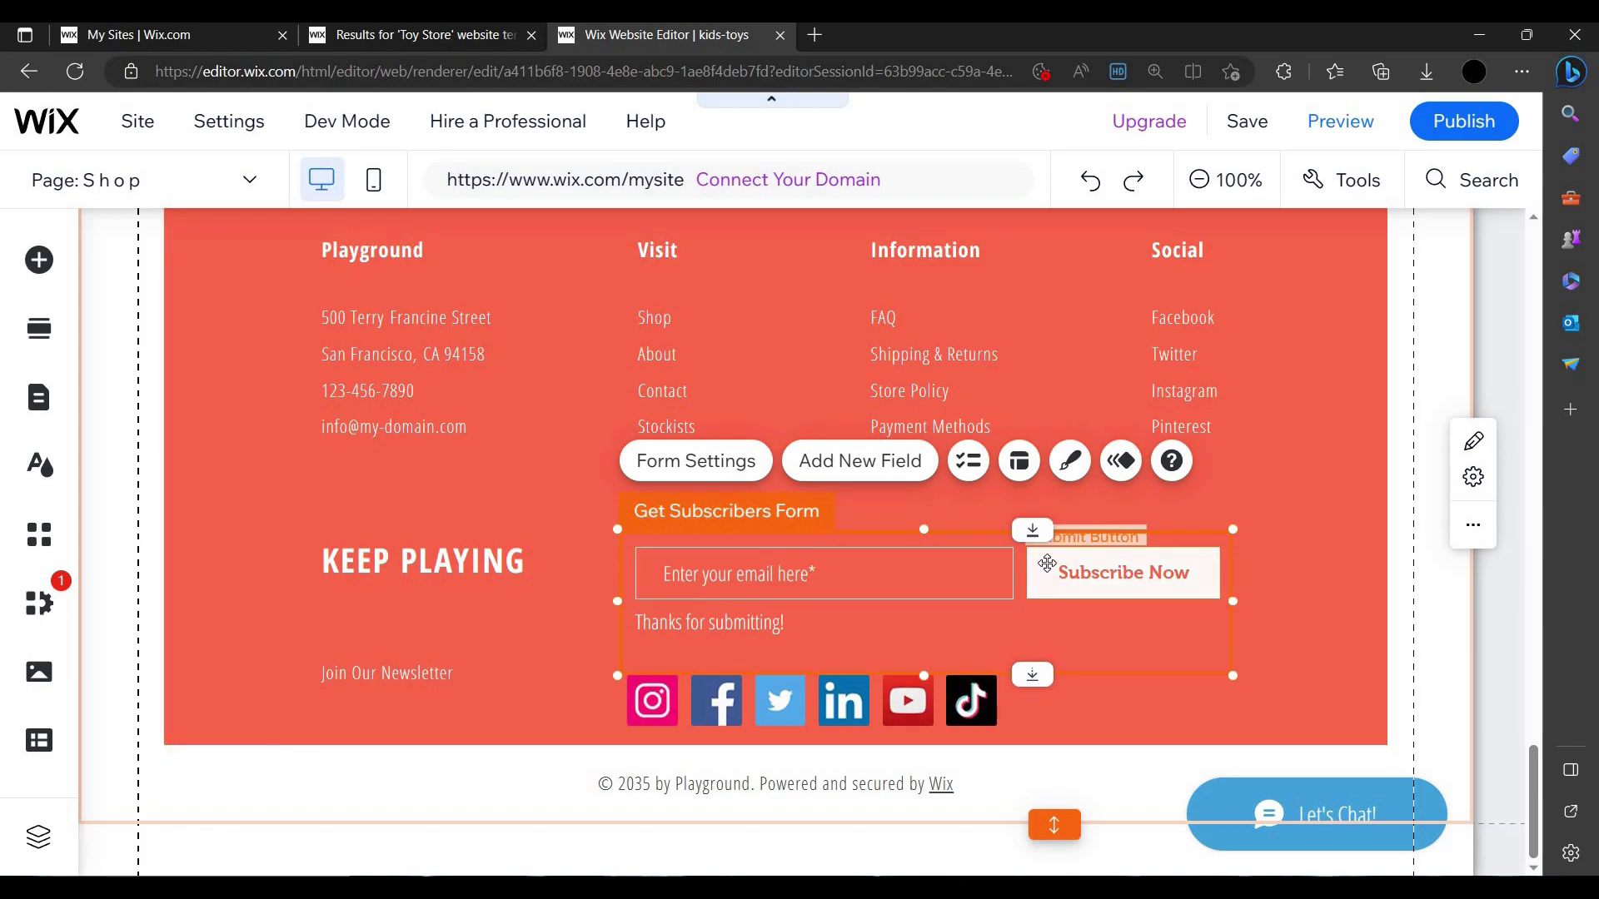
pyautogui.moveTo(1064, 593); pyautogui.dragTo(950, 417)
pyautogui.moveTo(1045, 402); pyautogui.dragTo(1044, 402)
pyautogui.click(717, 483)
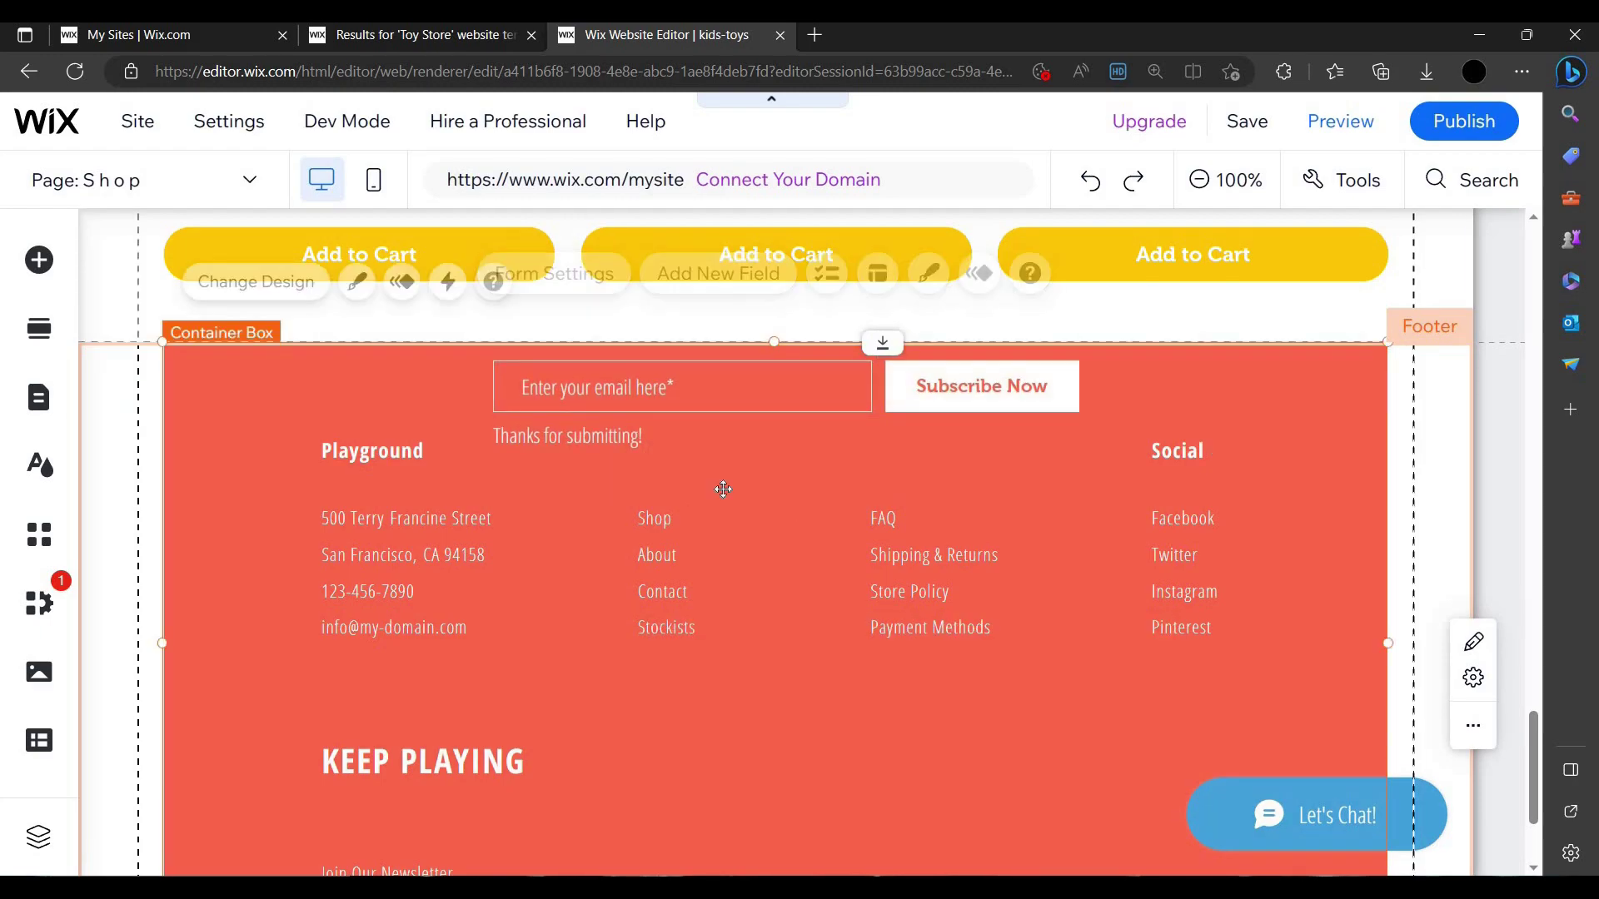
pyautogui.scroll(3, 813, 531)
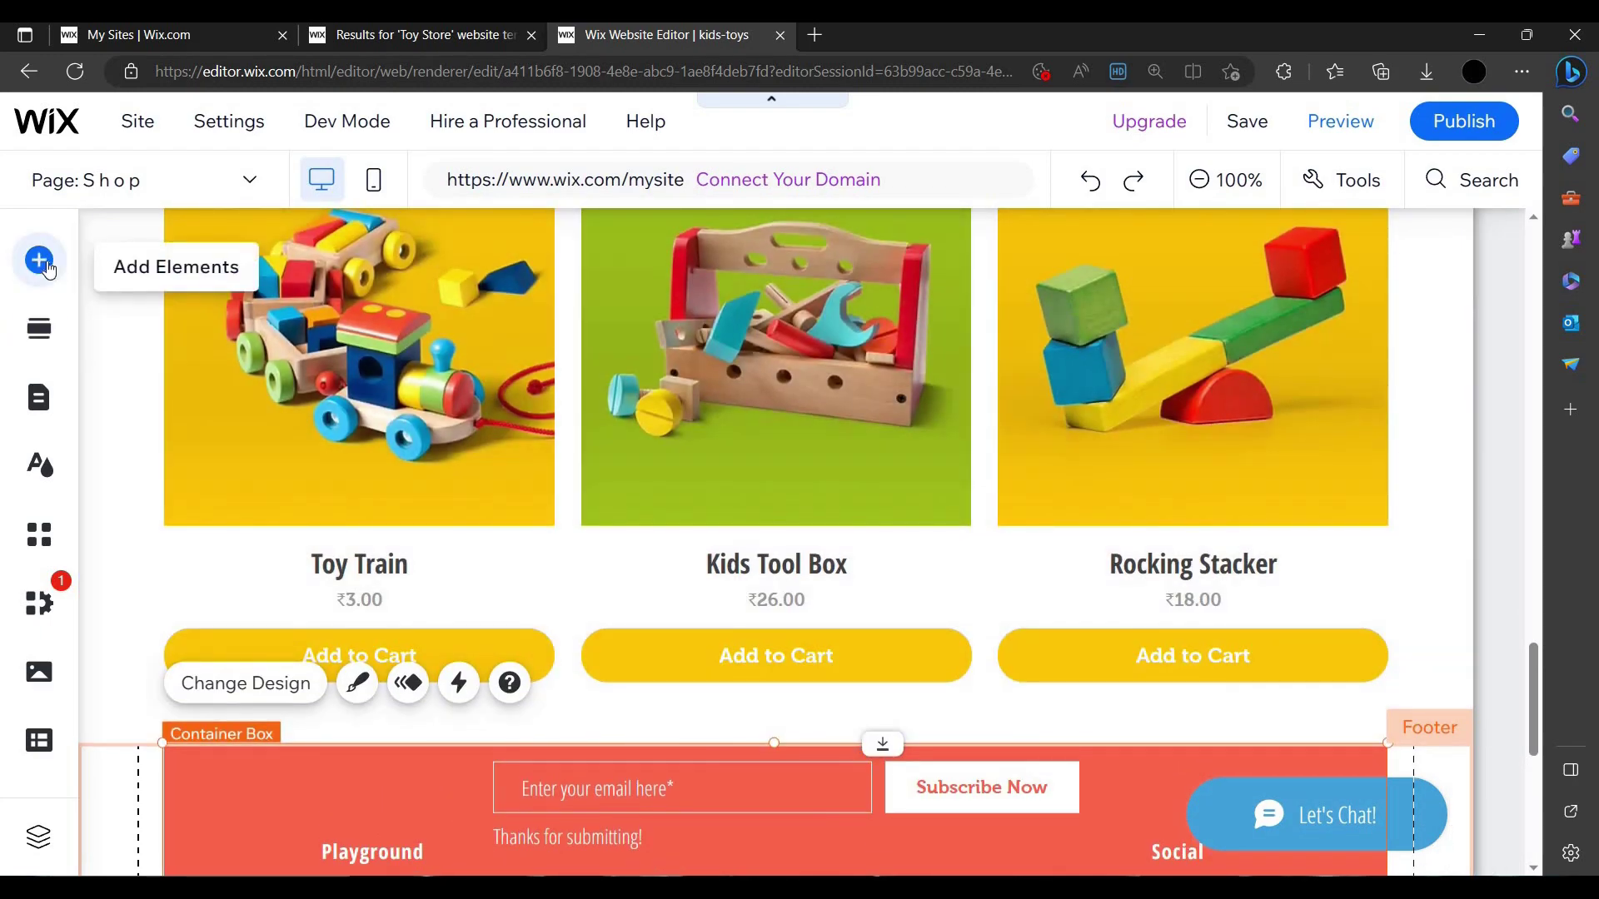
# - Insert the Contact Information form template from Contact & Forms into the Shop page above the footer
pyautogui.click(39, 260)
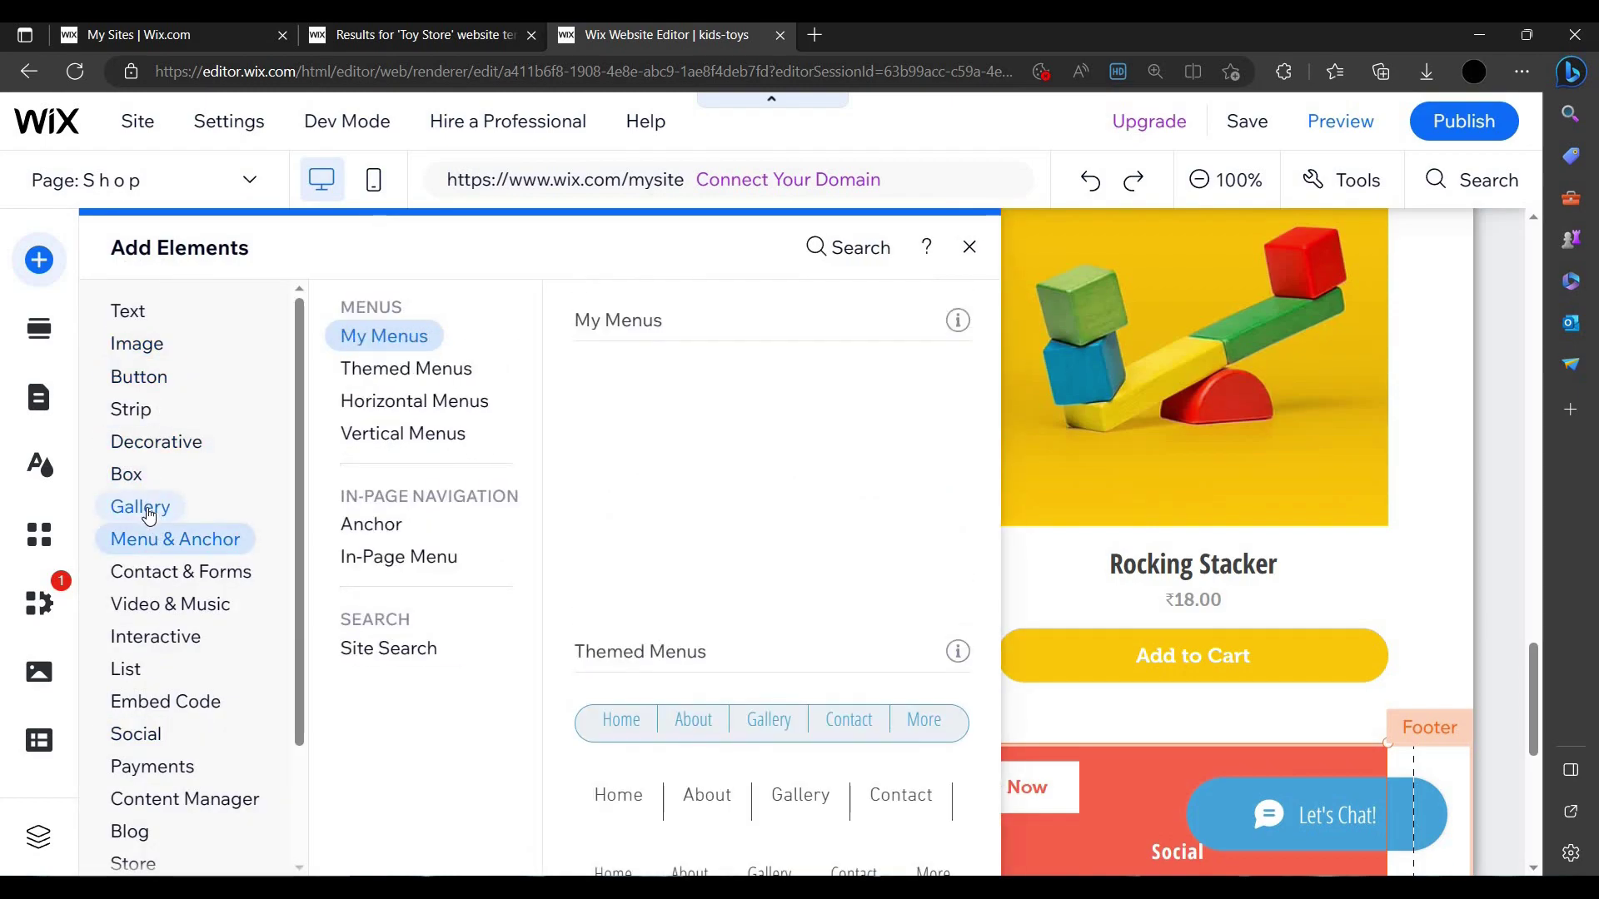
pyautogui.moveTo(149, 515)
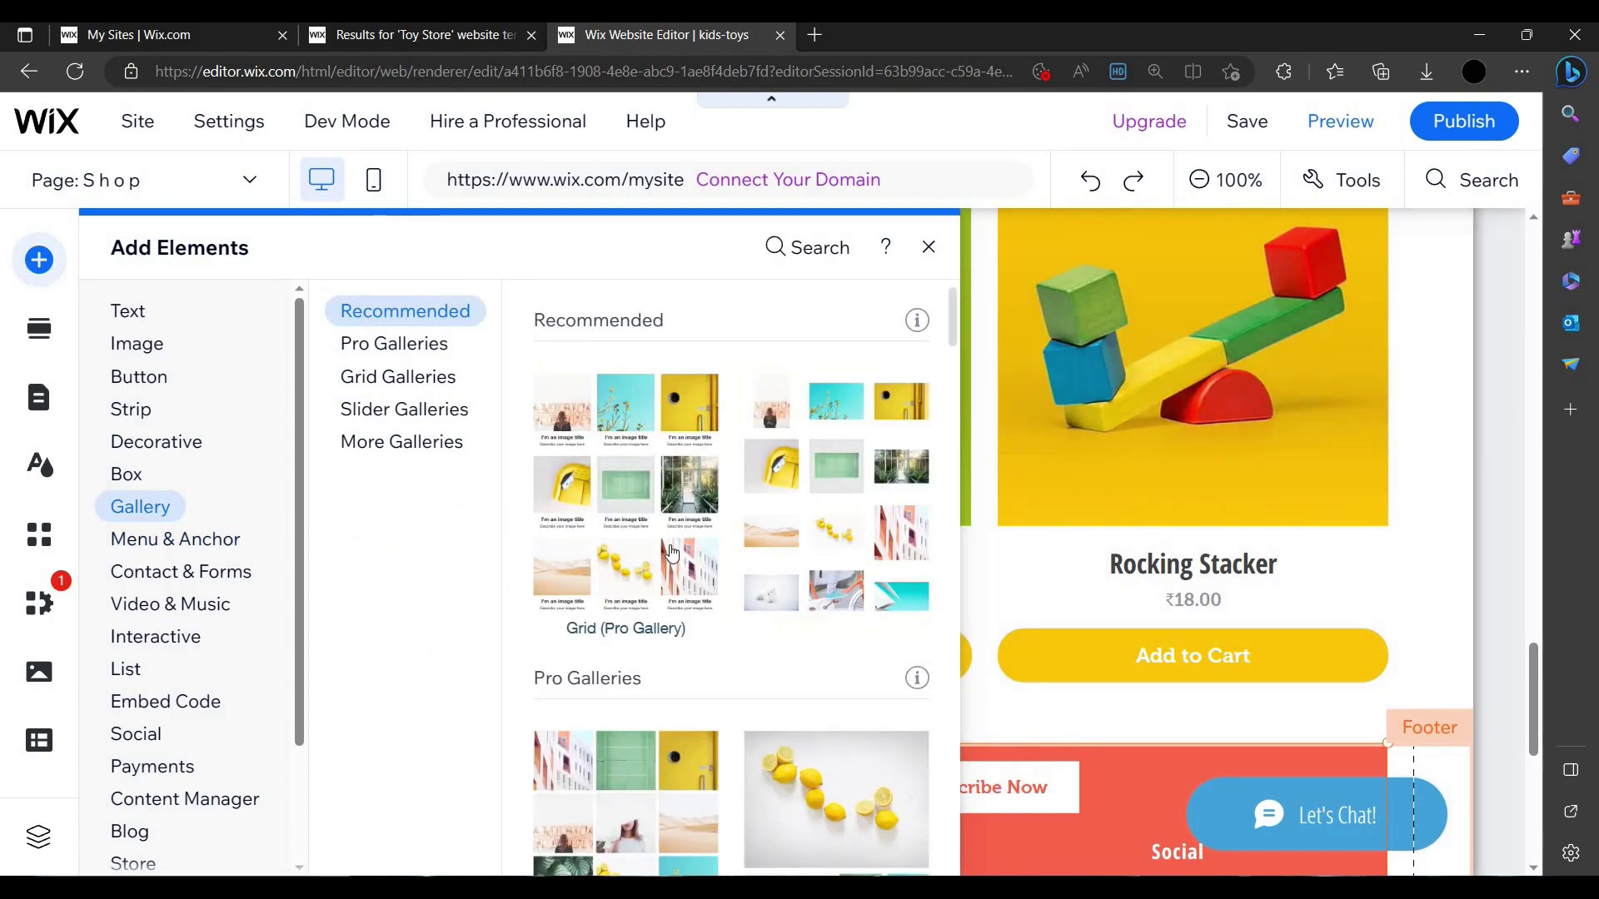
pyautogui.scroll(-2, 583, 664)
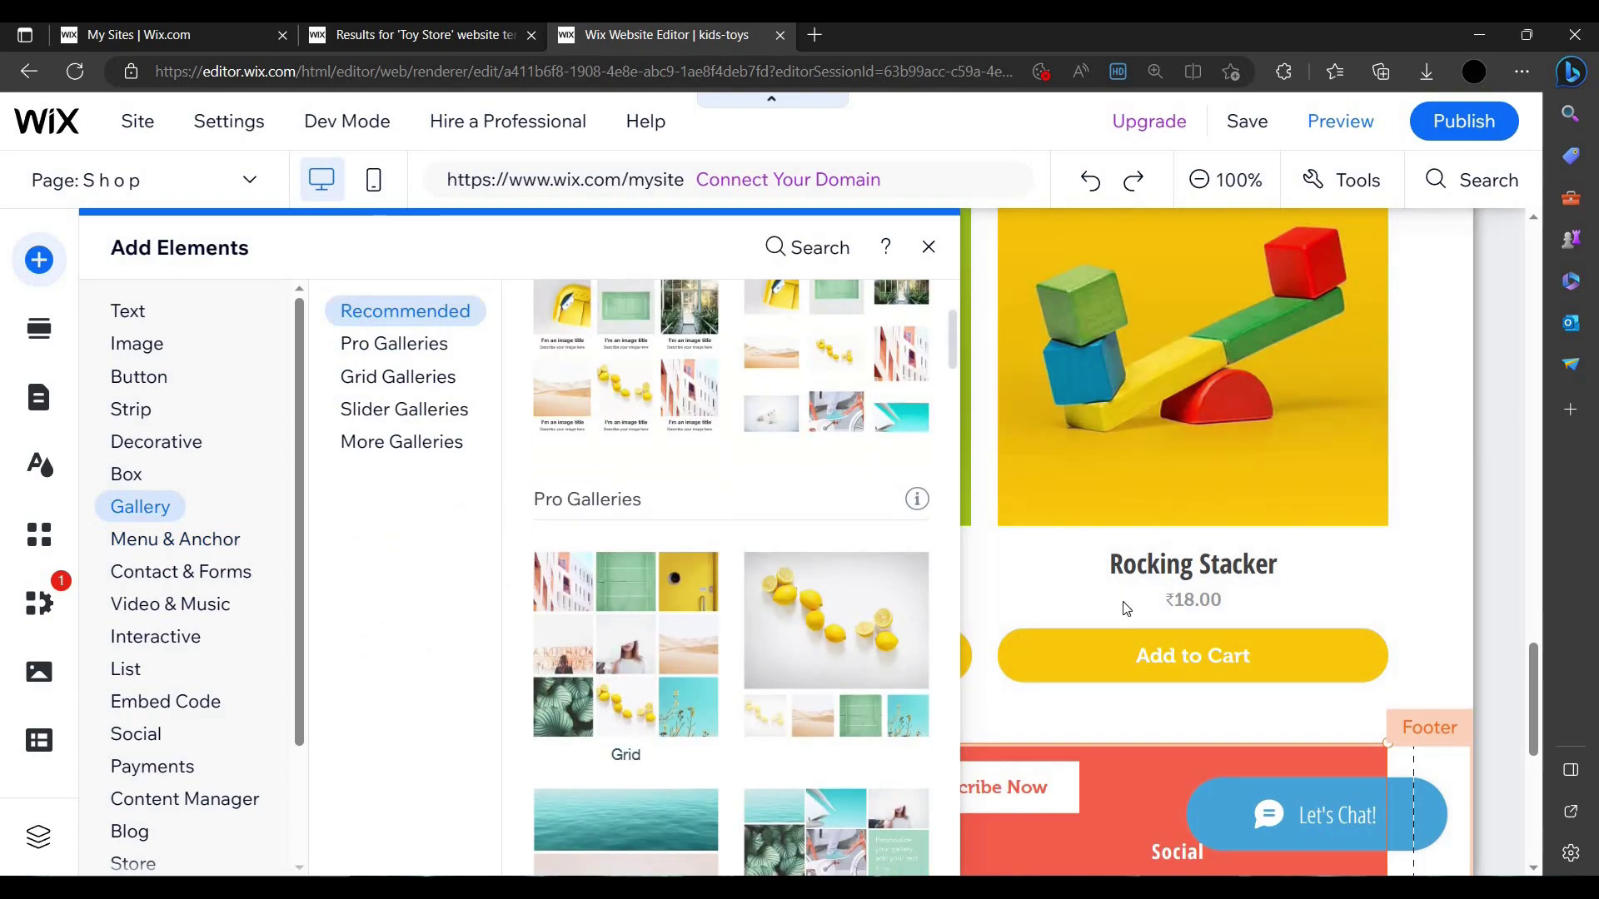
pyautogui.scroll(-6, 1220, 624)
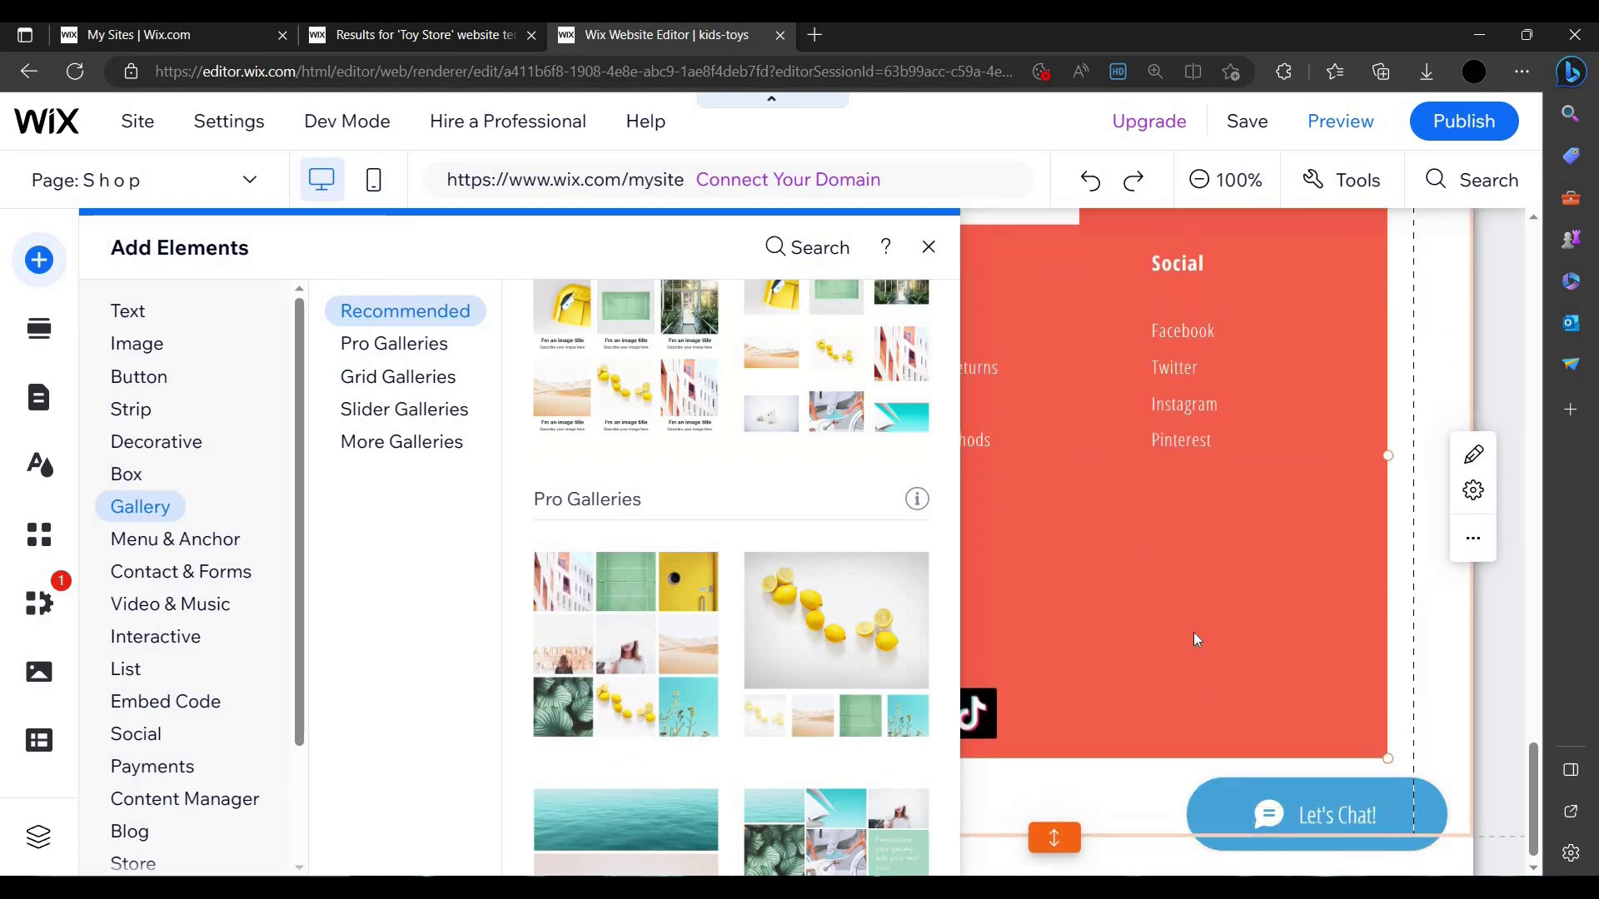
pyautogui.scroll(10, 1195, 640)
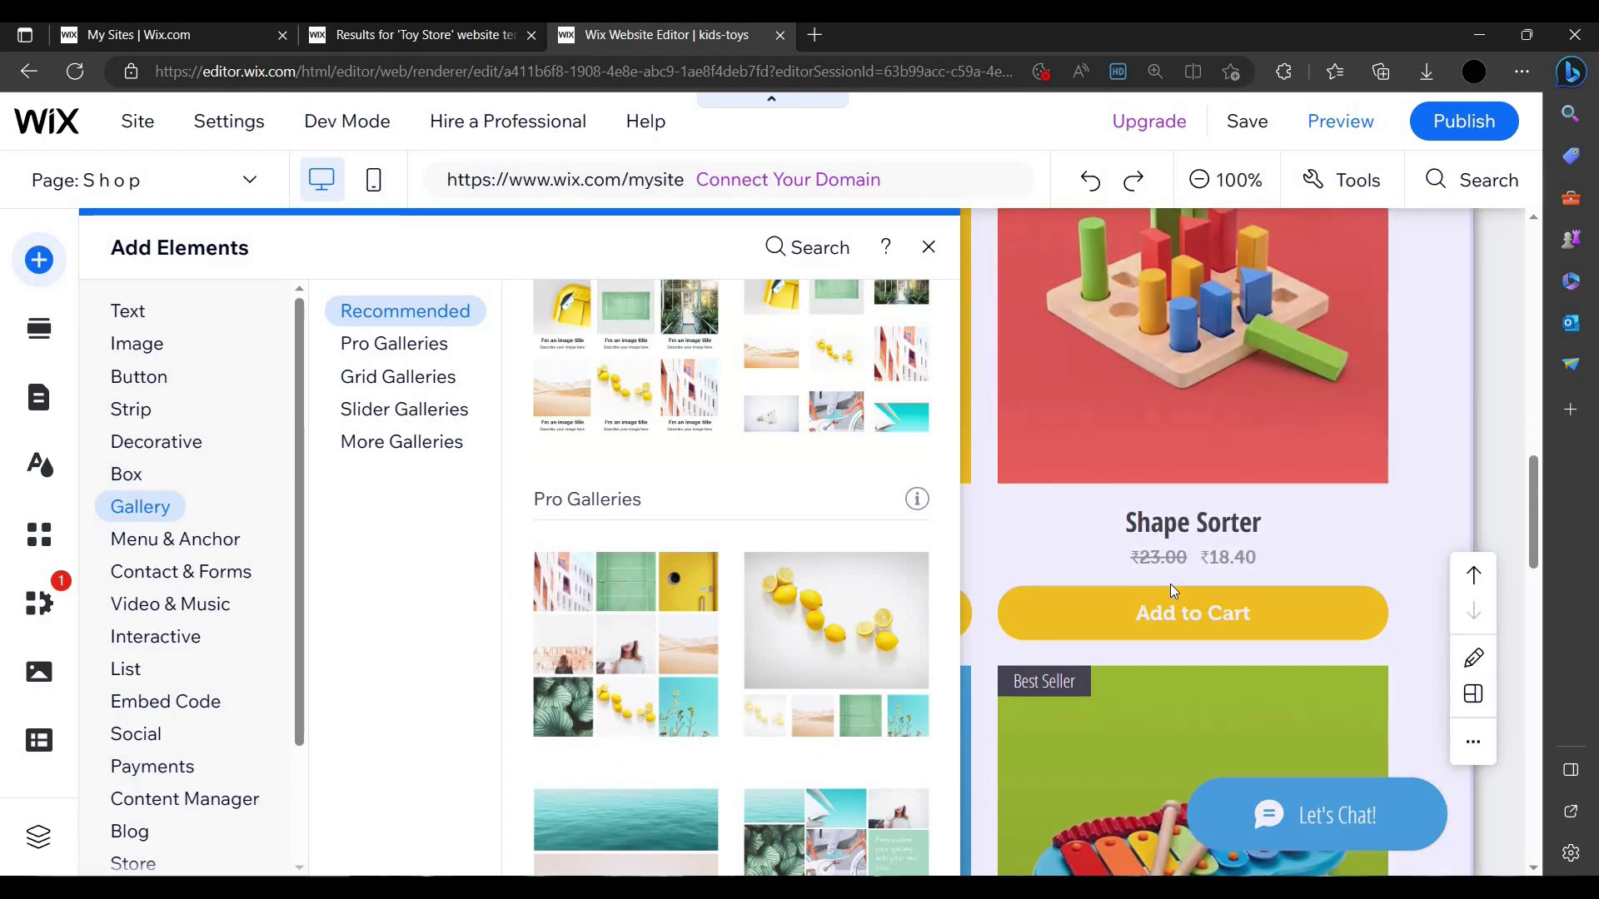
pyautogui.scroll(6, 1171, 583)
pyautogui.click(133, 541)
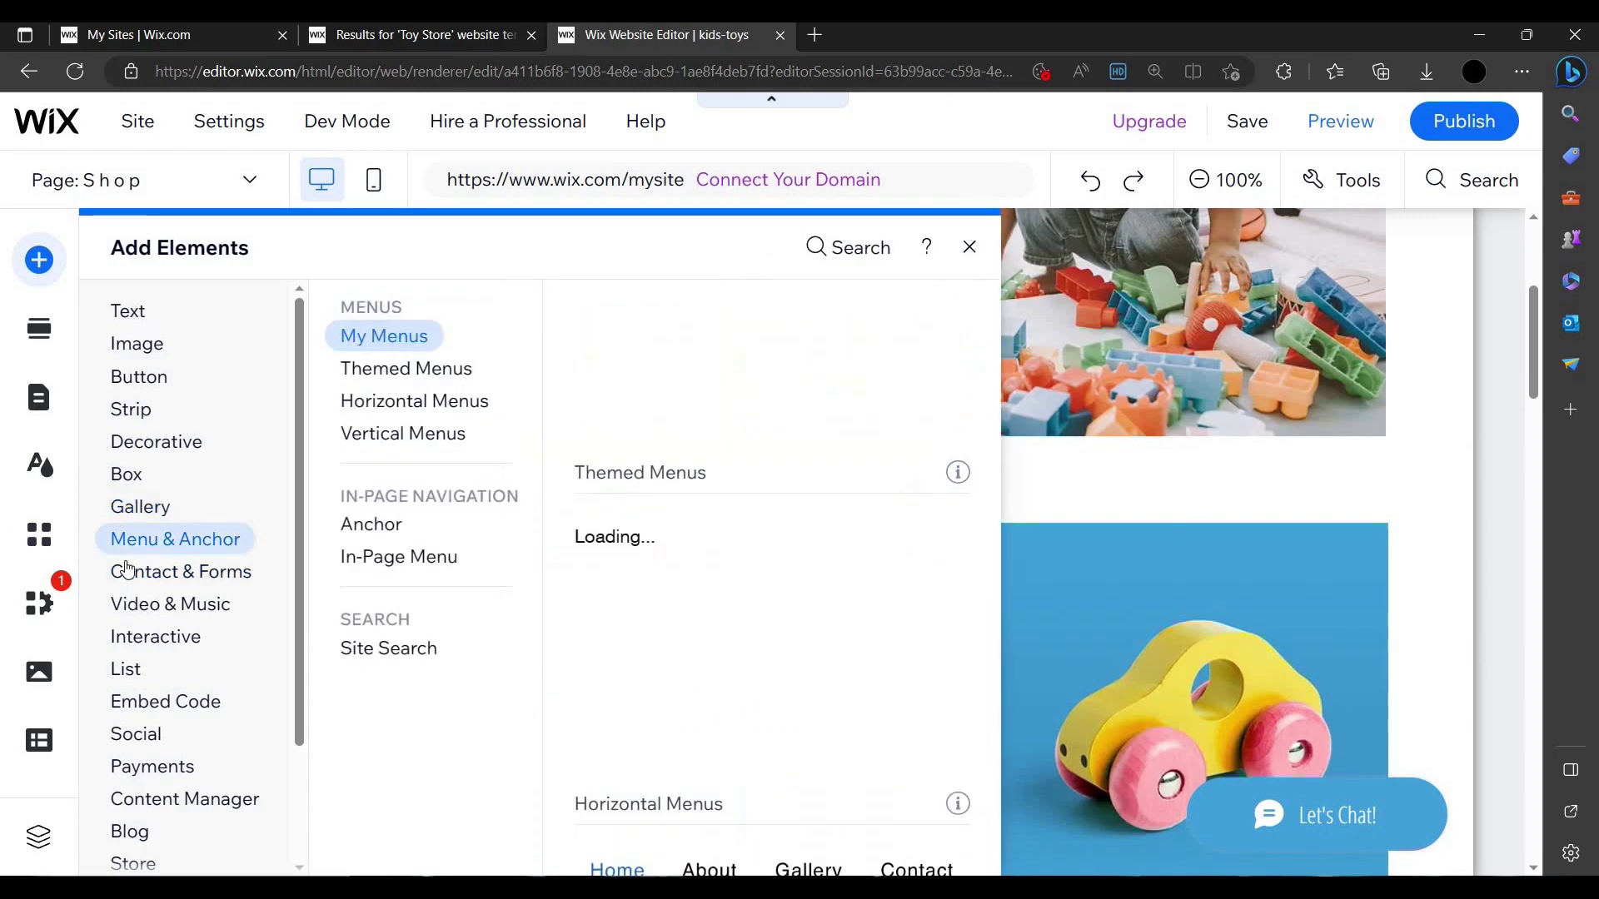
pyautogui.click(162, 574)
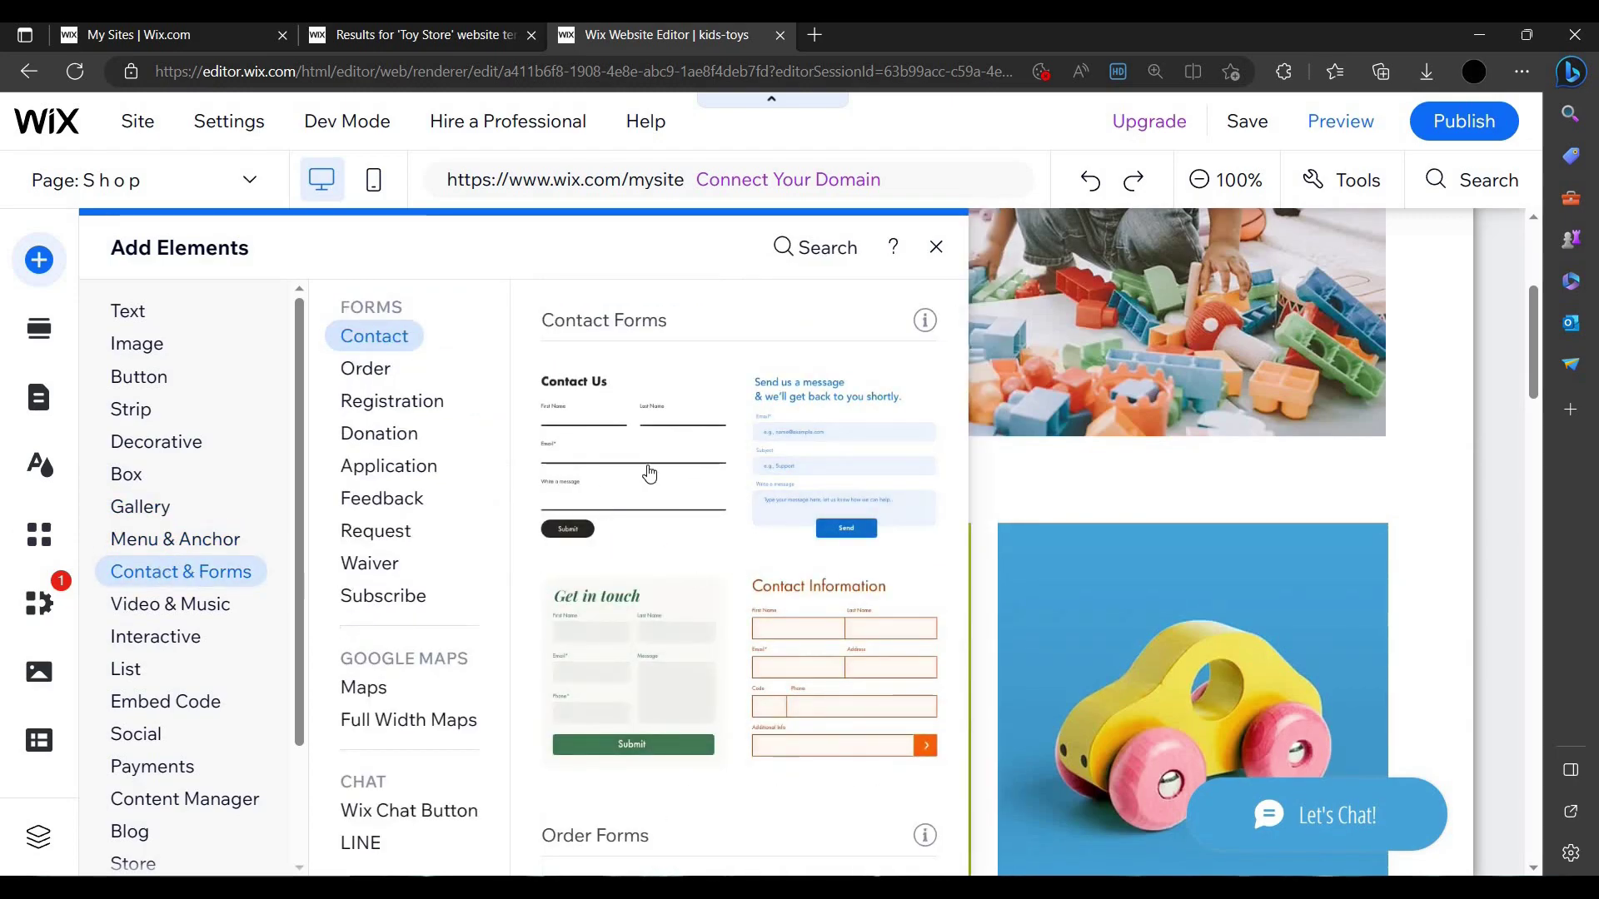
pyautogui.scroll(-8, 1221, 517)
pyautogui.scroll(-10, 1221, 517)
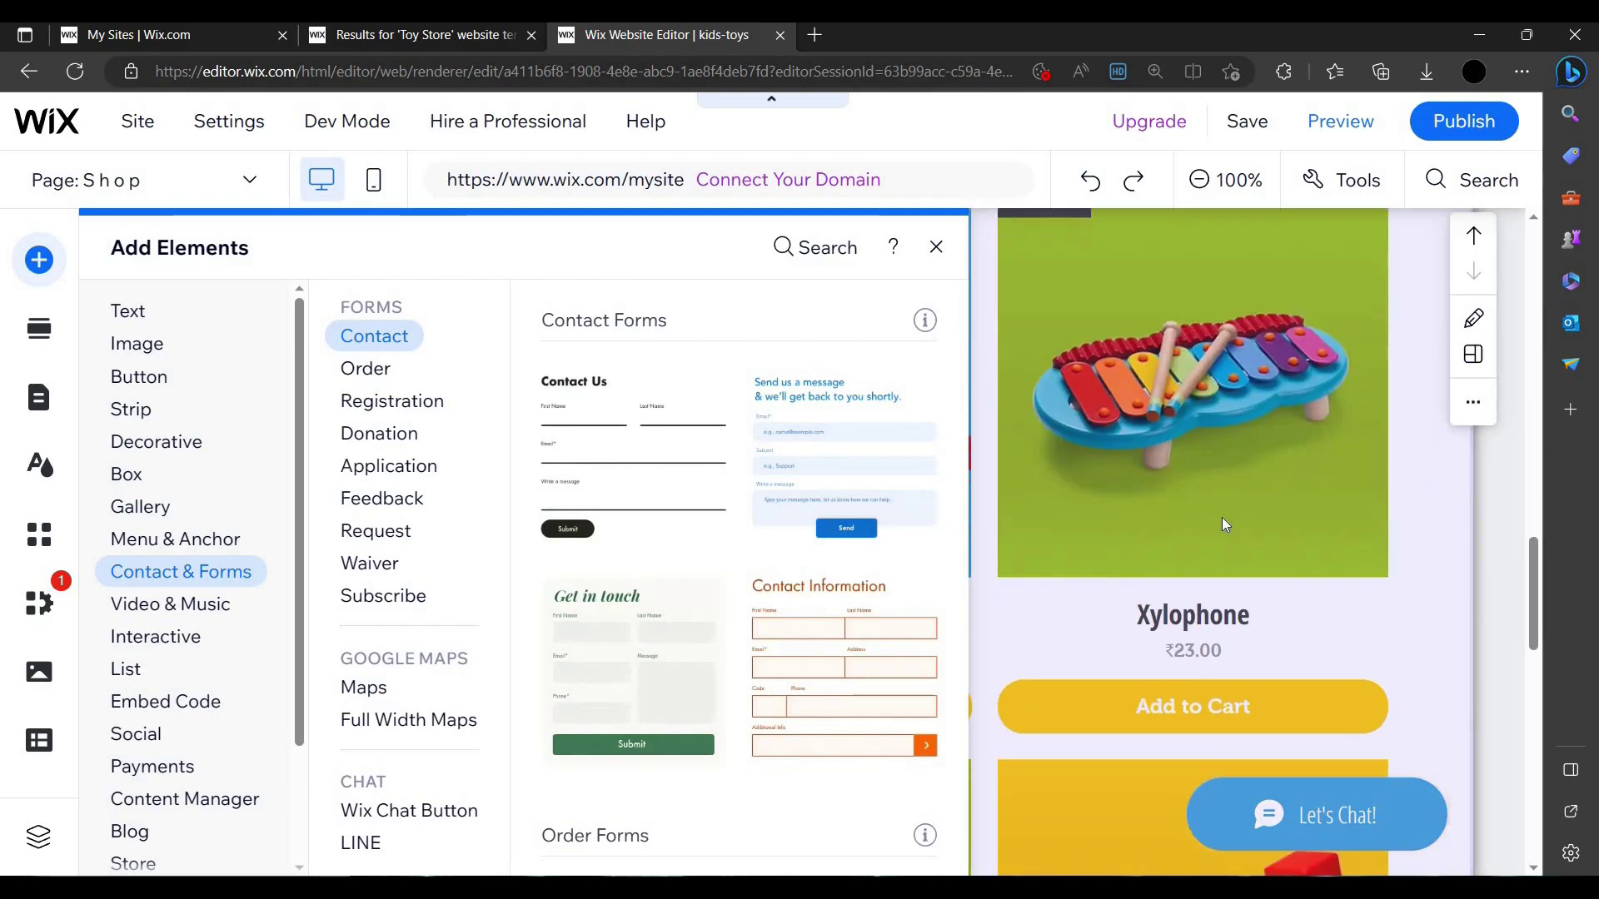
pyautogui.scroll(-3, 919, 613)
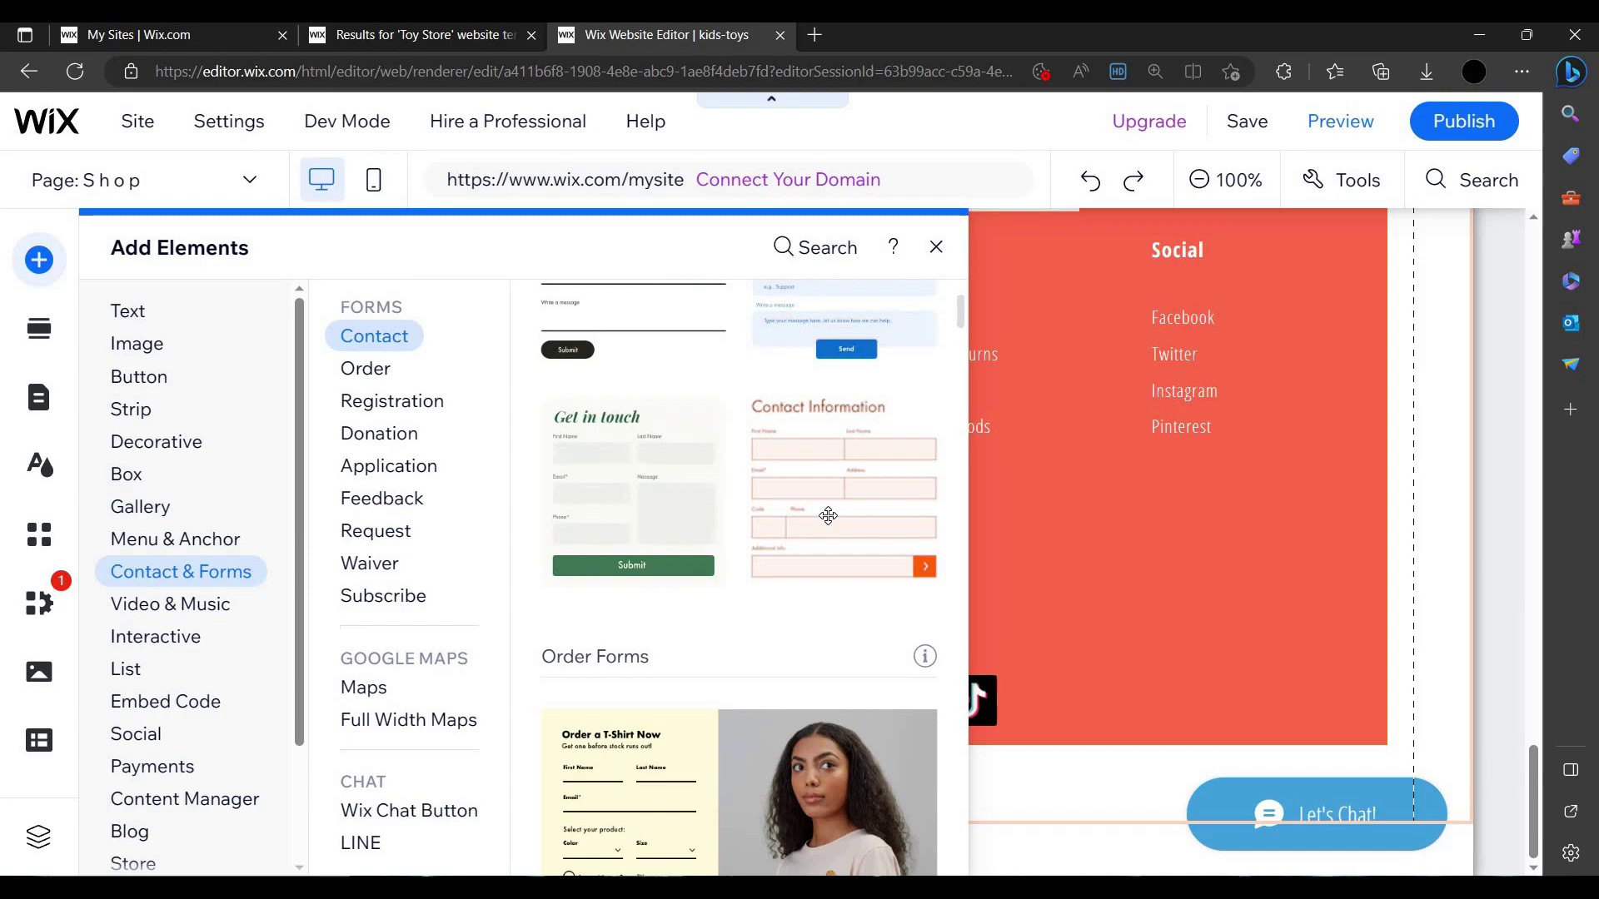
pyautogui.click(828, 516)
pyautogui.scroll(4, 876, 636)
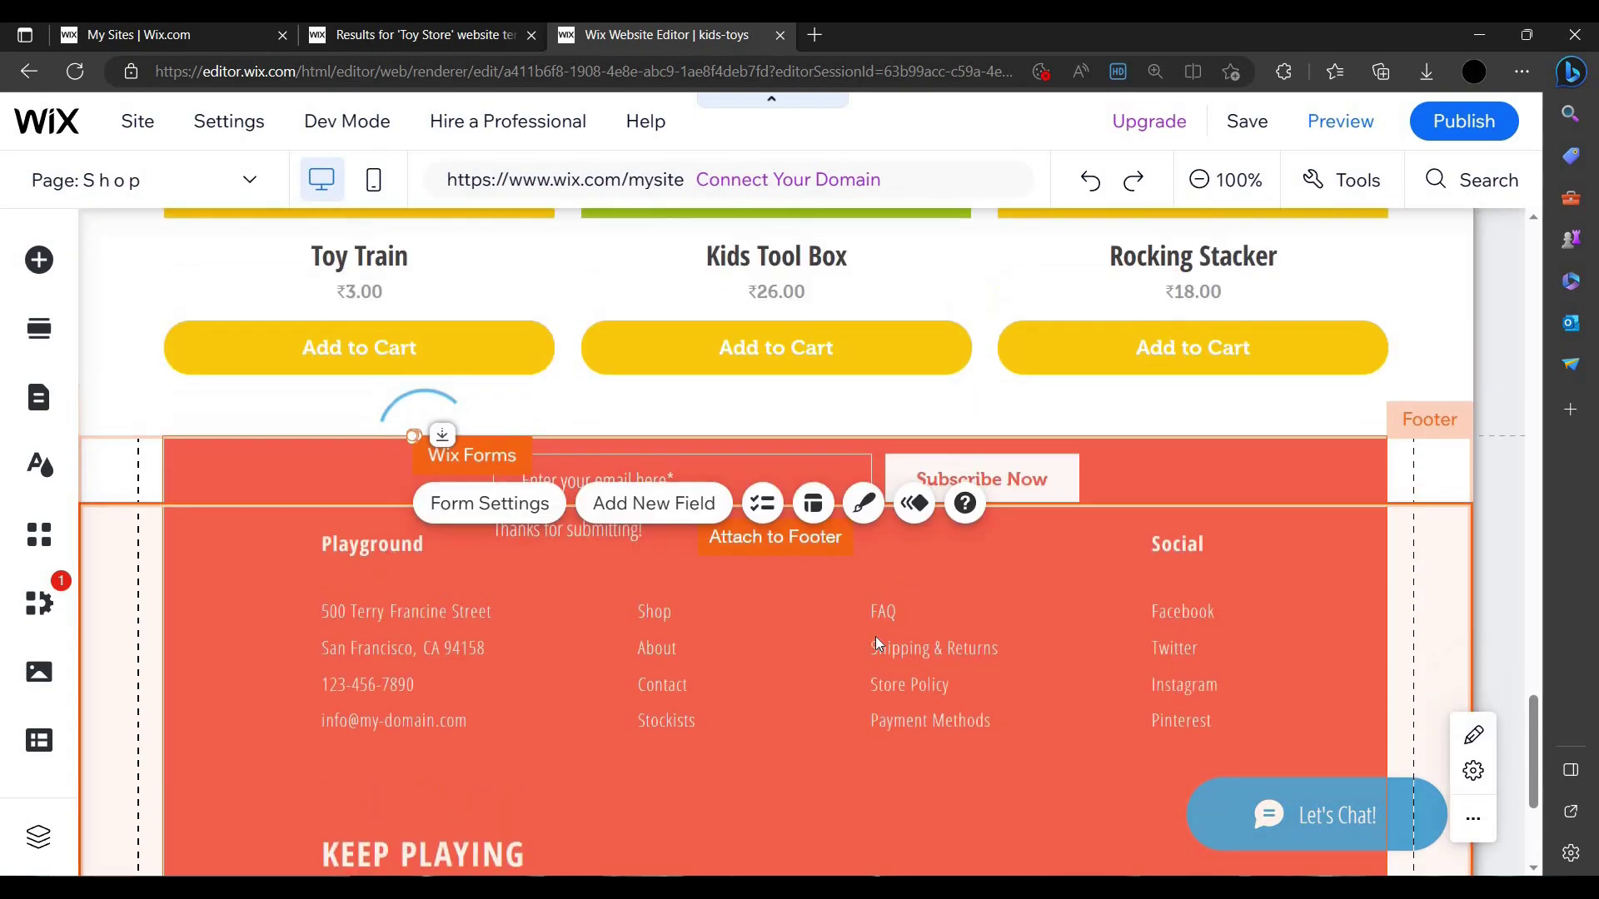
pyautogui.scroll(-4, 840, 543)
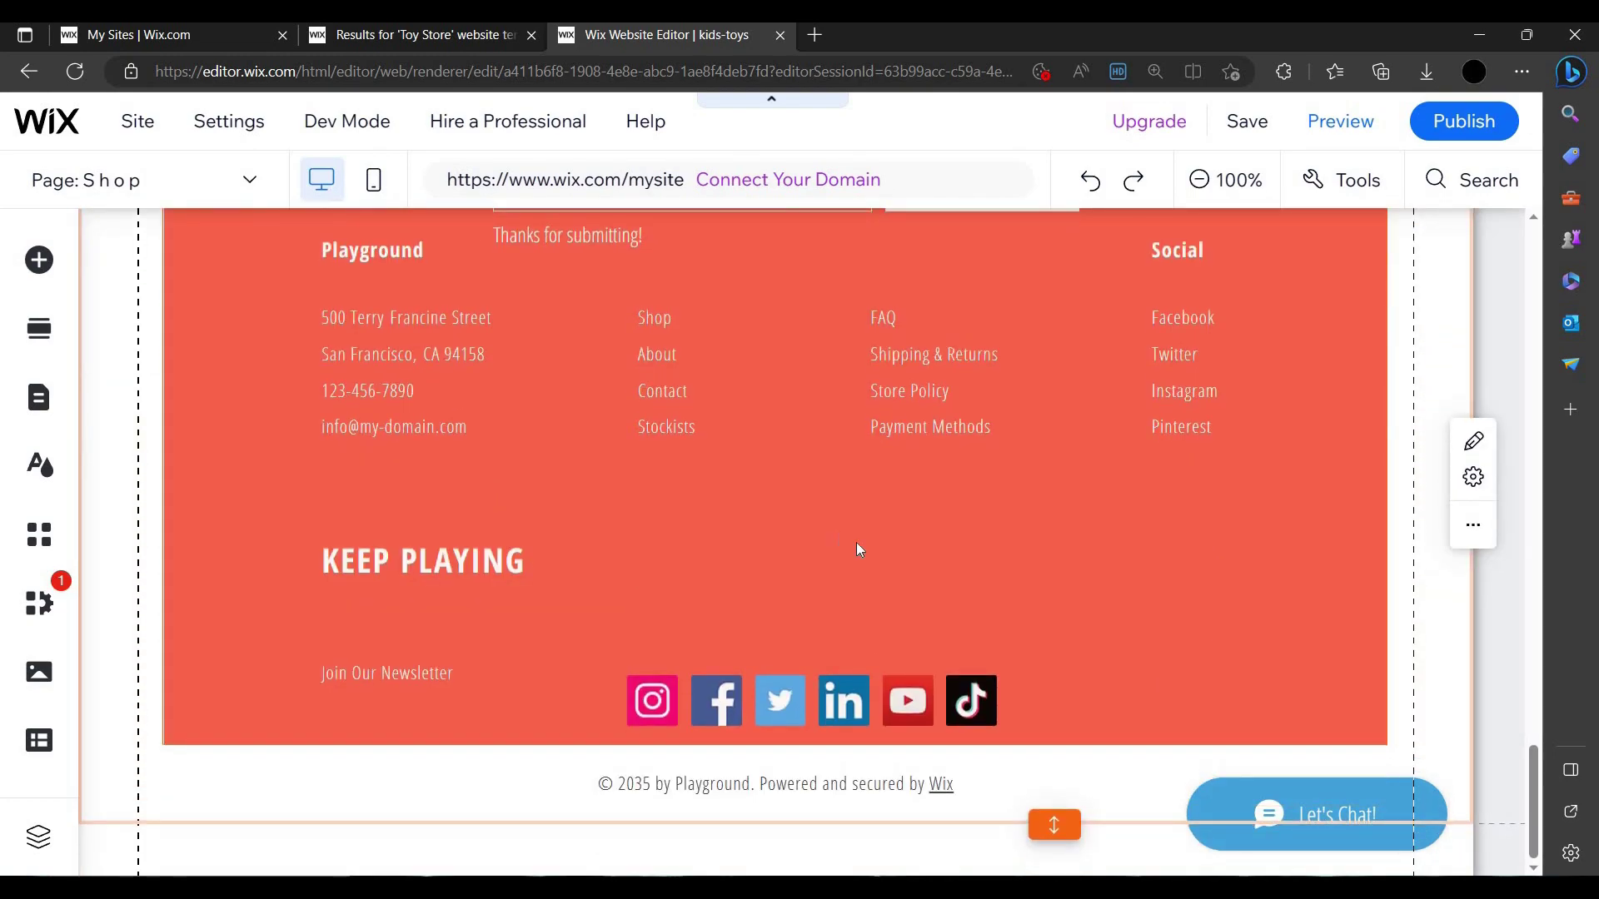
# - Reposition the footer's red container box slightly down and left
pyautogui.scroll(3, 832, 574)
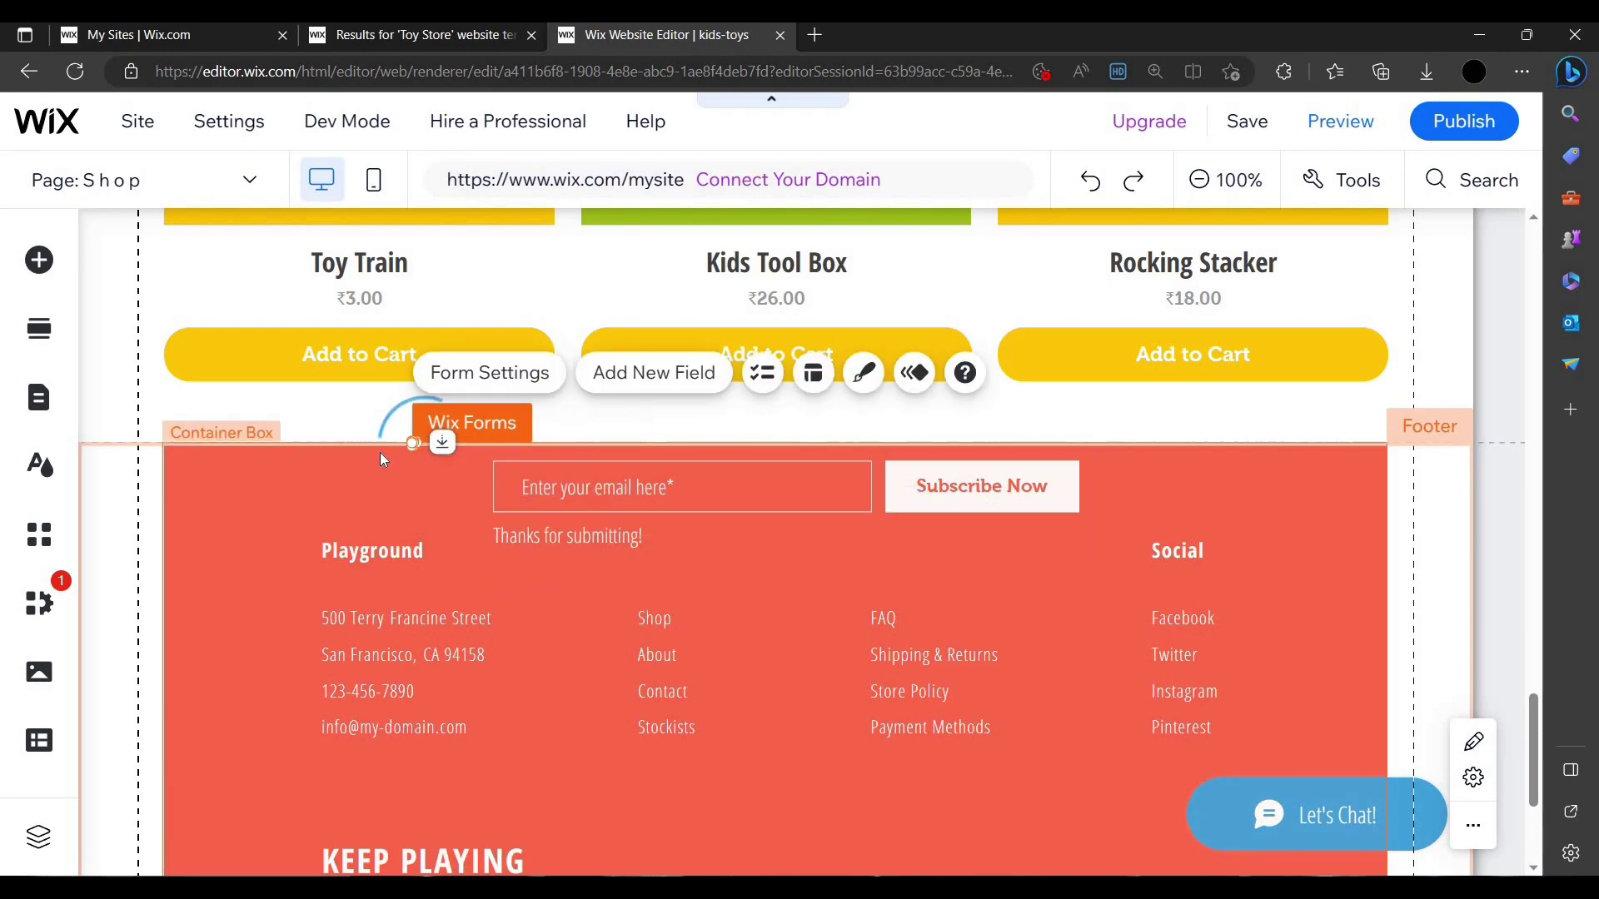
pyautogui.moveTo(386, 458); pyautogui.dragTo(390, 524)
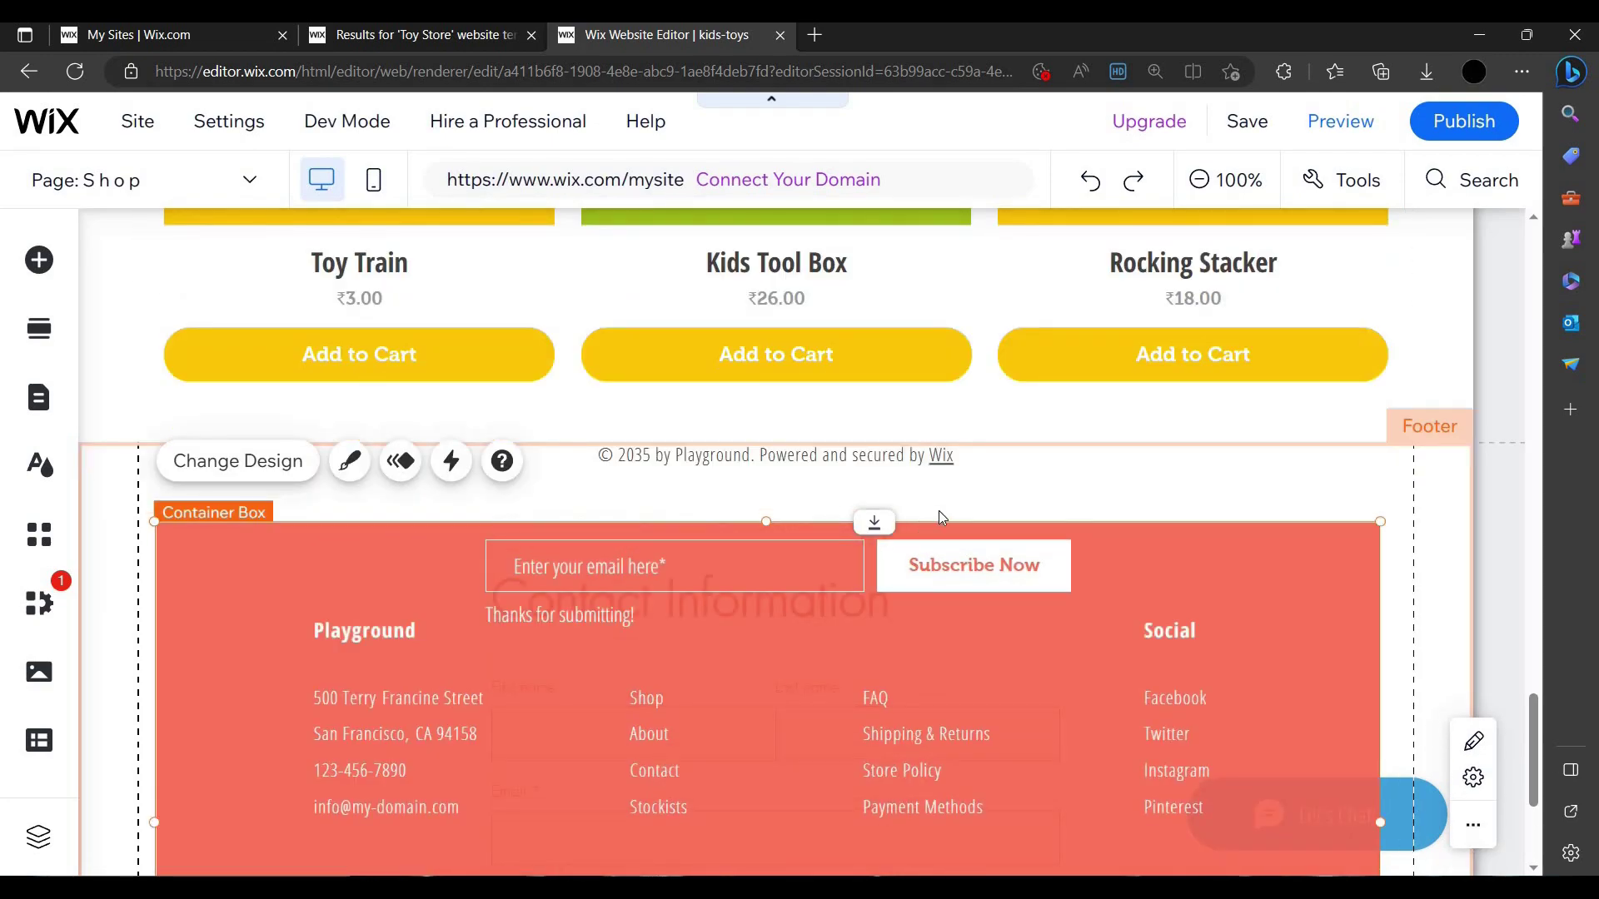
pyautogui.click(938, 511)
pyautogui.scroll(-3, 990, 512)
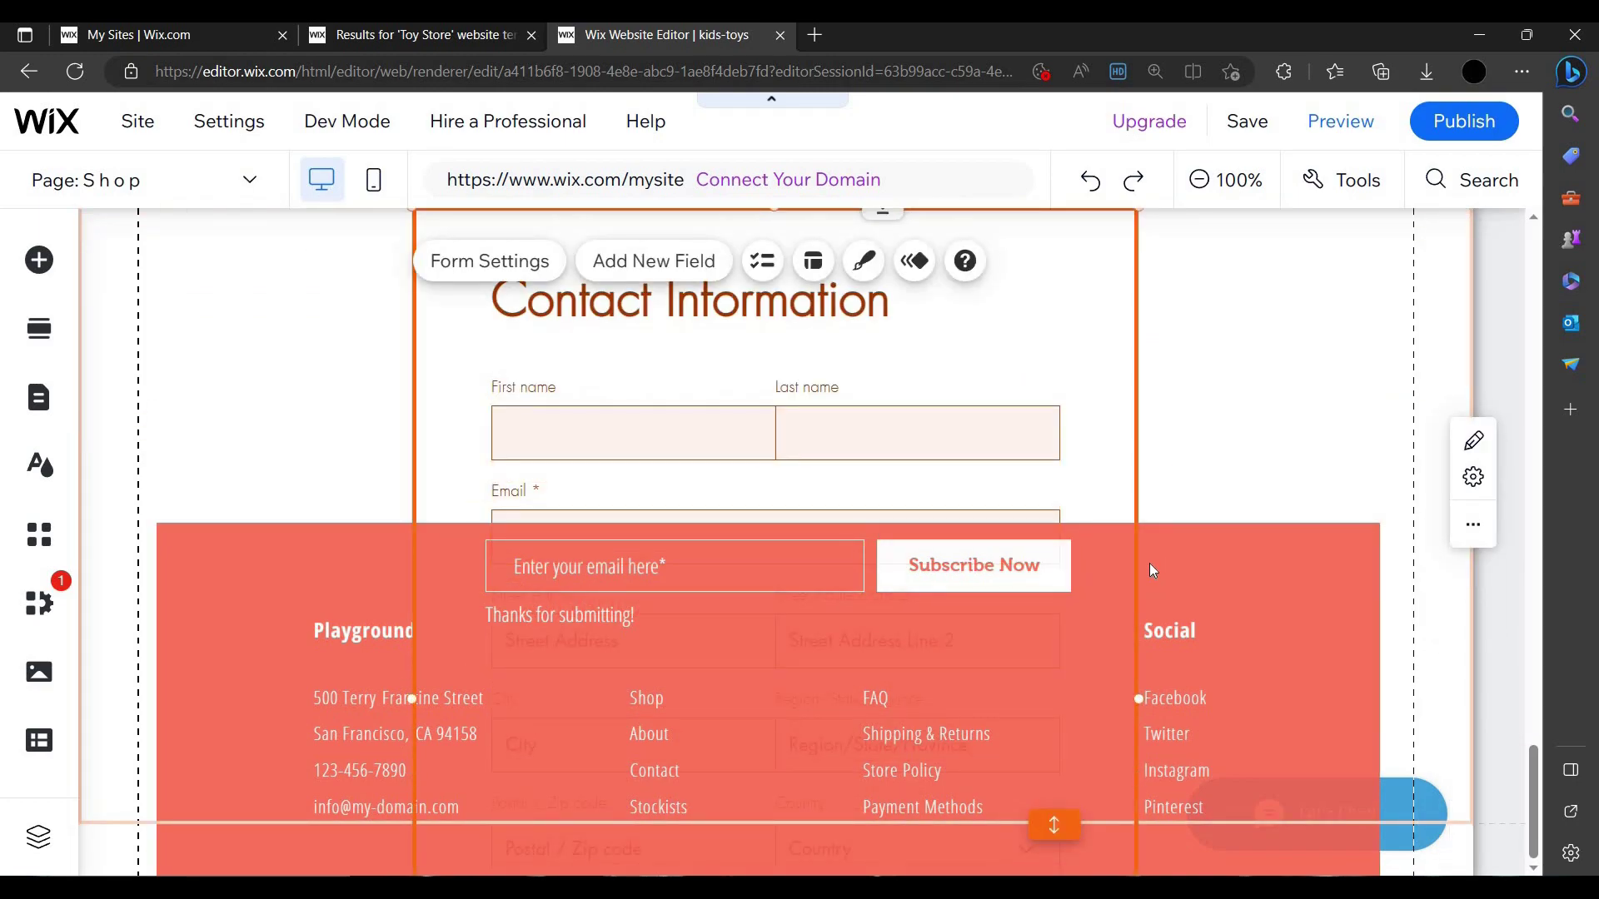
pyautogui.moveTo(1132, 741); pyautogui.dragTo(1128, 756)
pyautogui.moveTo(1114, 806); pyautogui.dragTo(1396, 605)
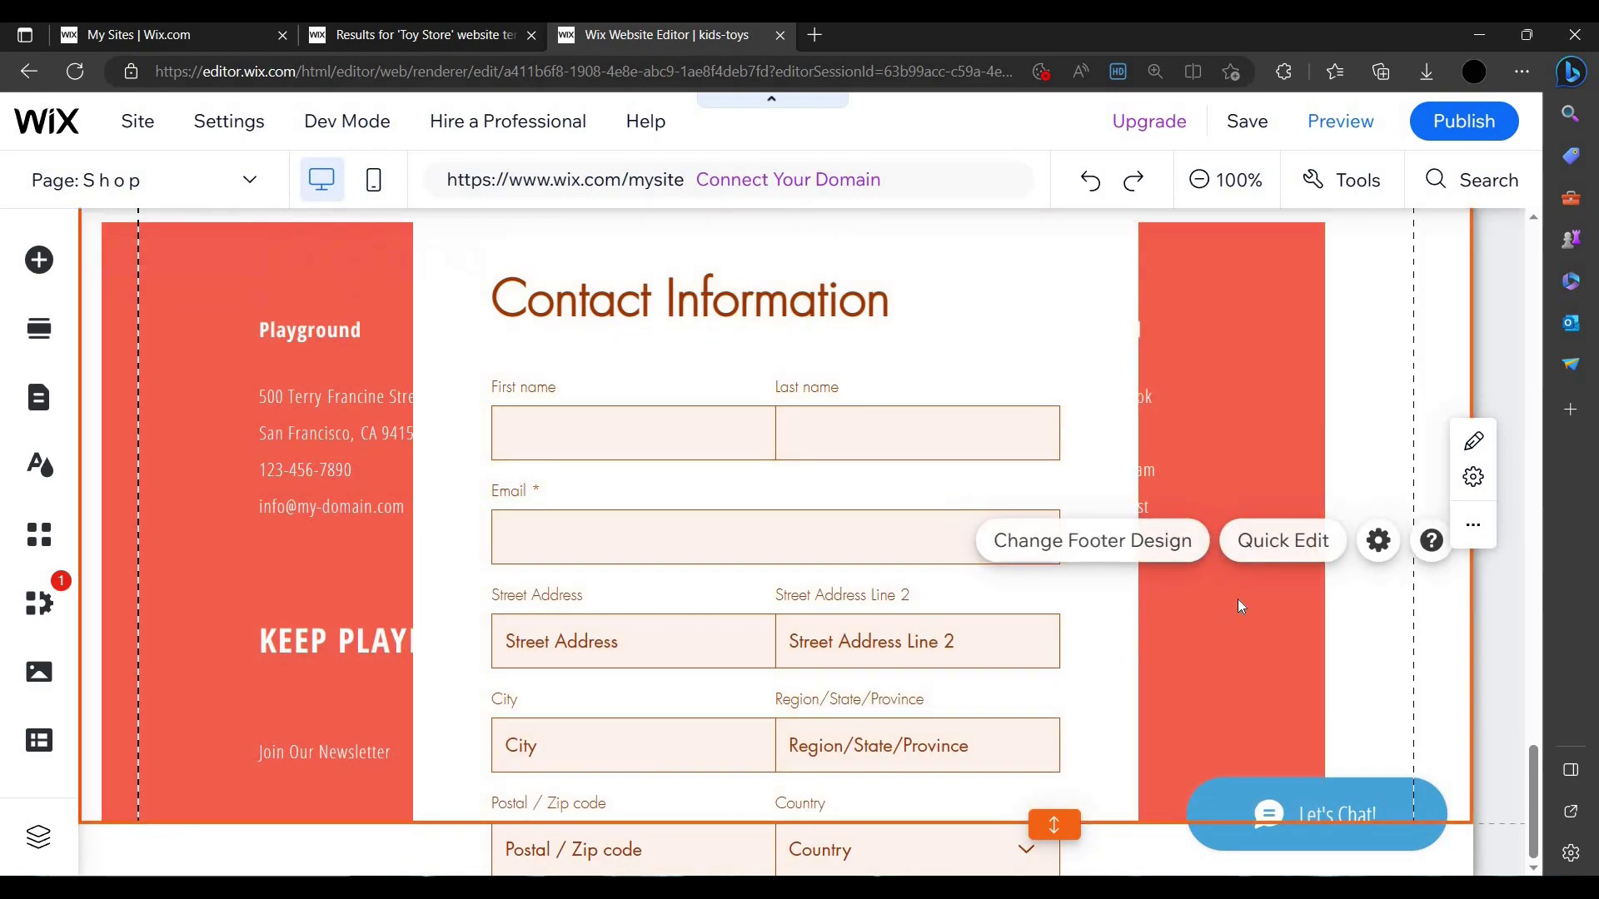
# - Drag the Contact Information form up and right beside the Toy Train products
pyautogui.scroll(4, 1124, 642)
pyautogui.click(874, 569)
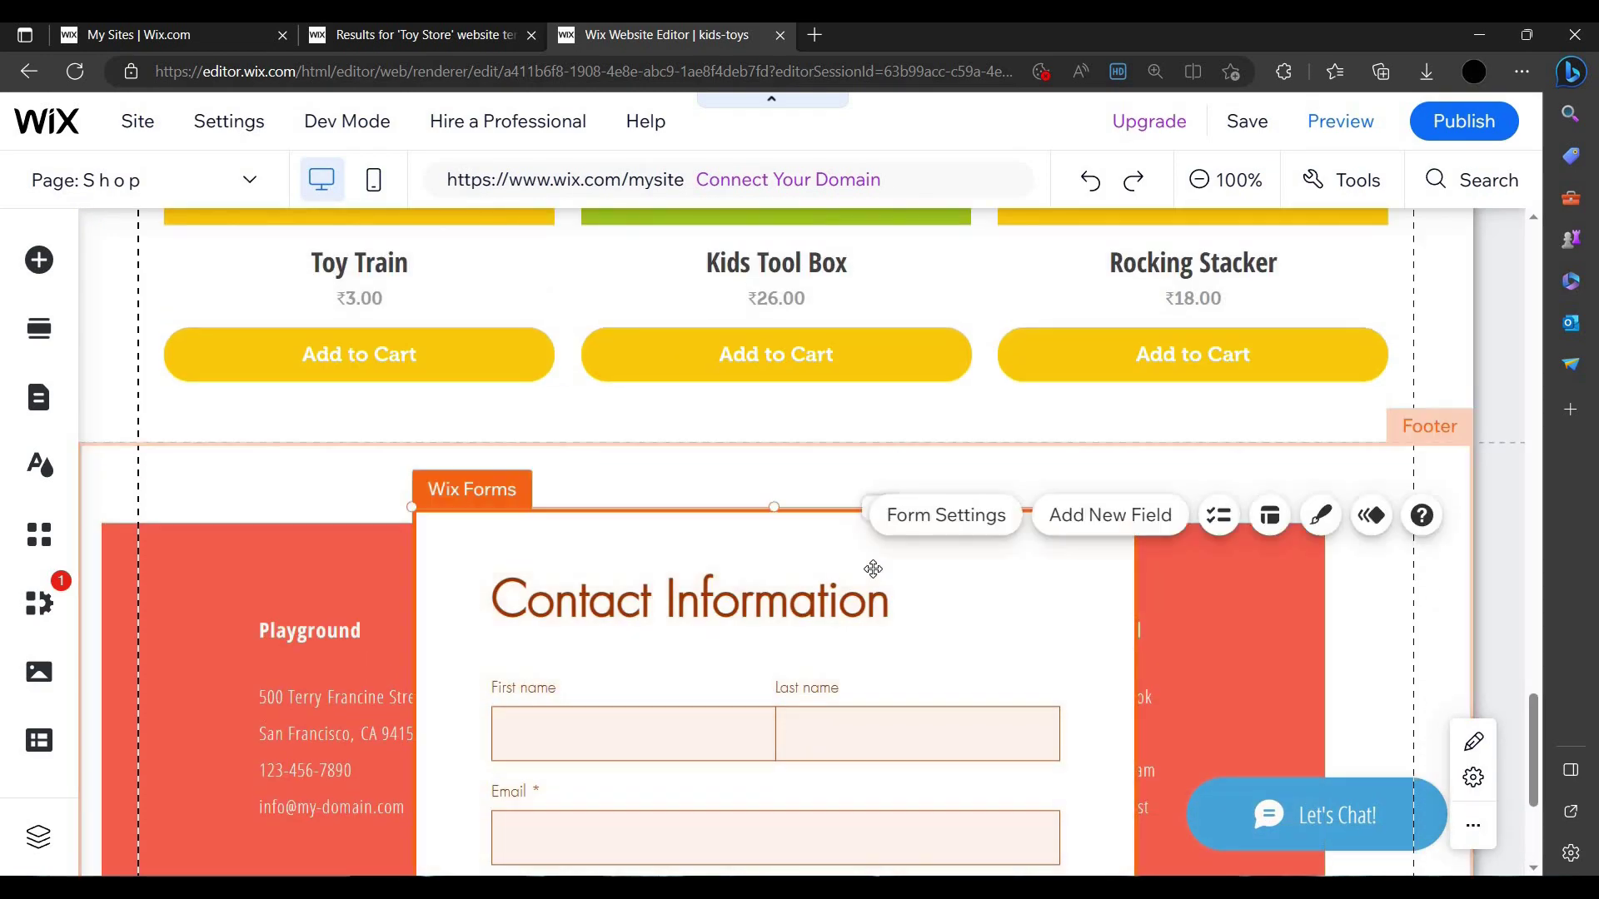
pyautogui.scroll(-4, 1255, 641)
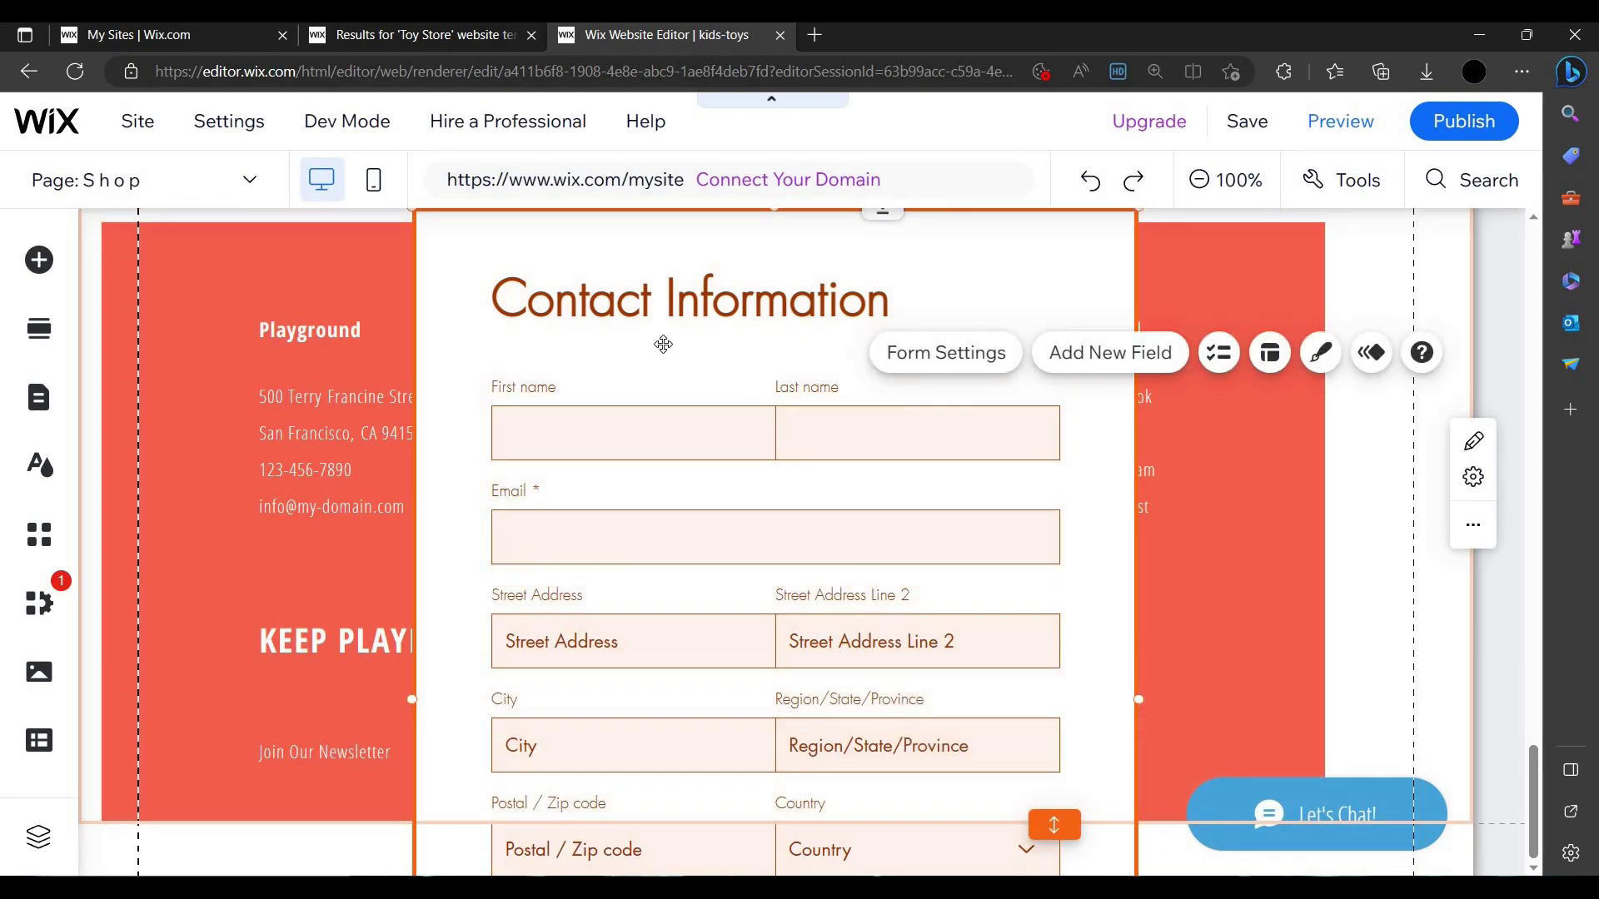
pyautogui.moveTo(913, 346); pyautogui.dragTo(996, 521)
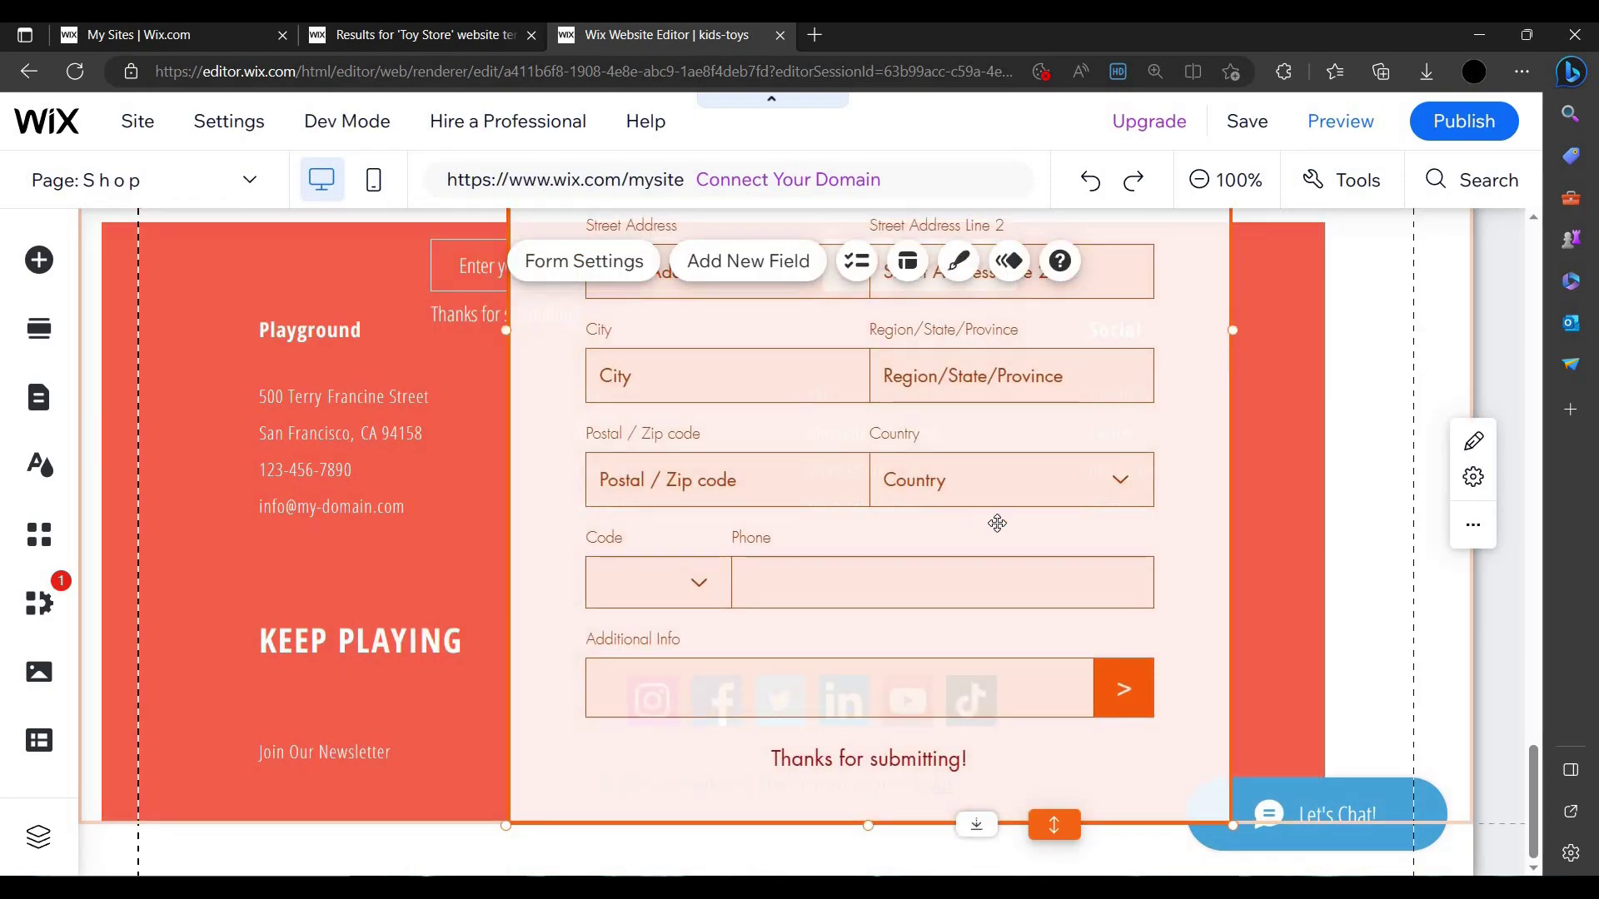
pyautogui.scroll(6, 1074, 509)
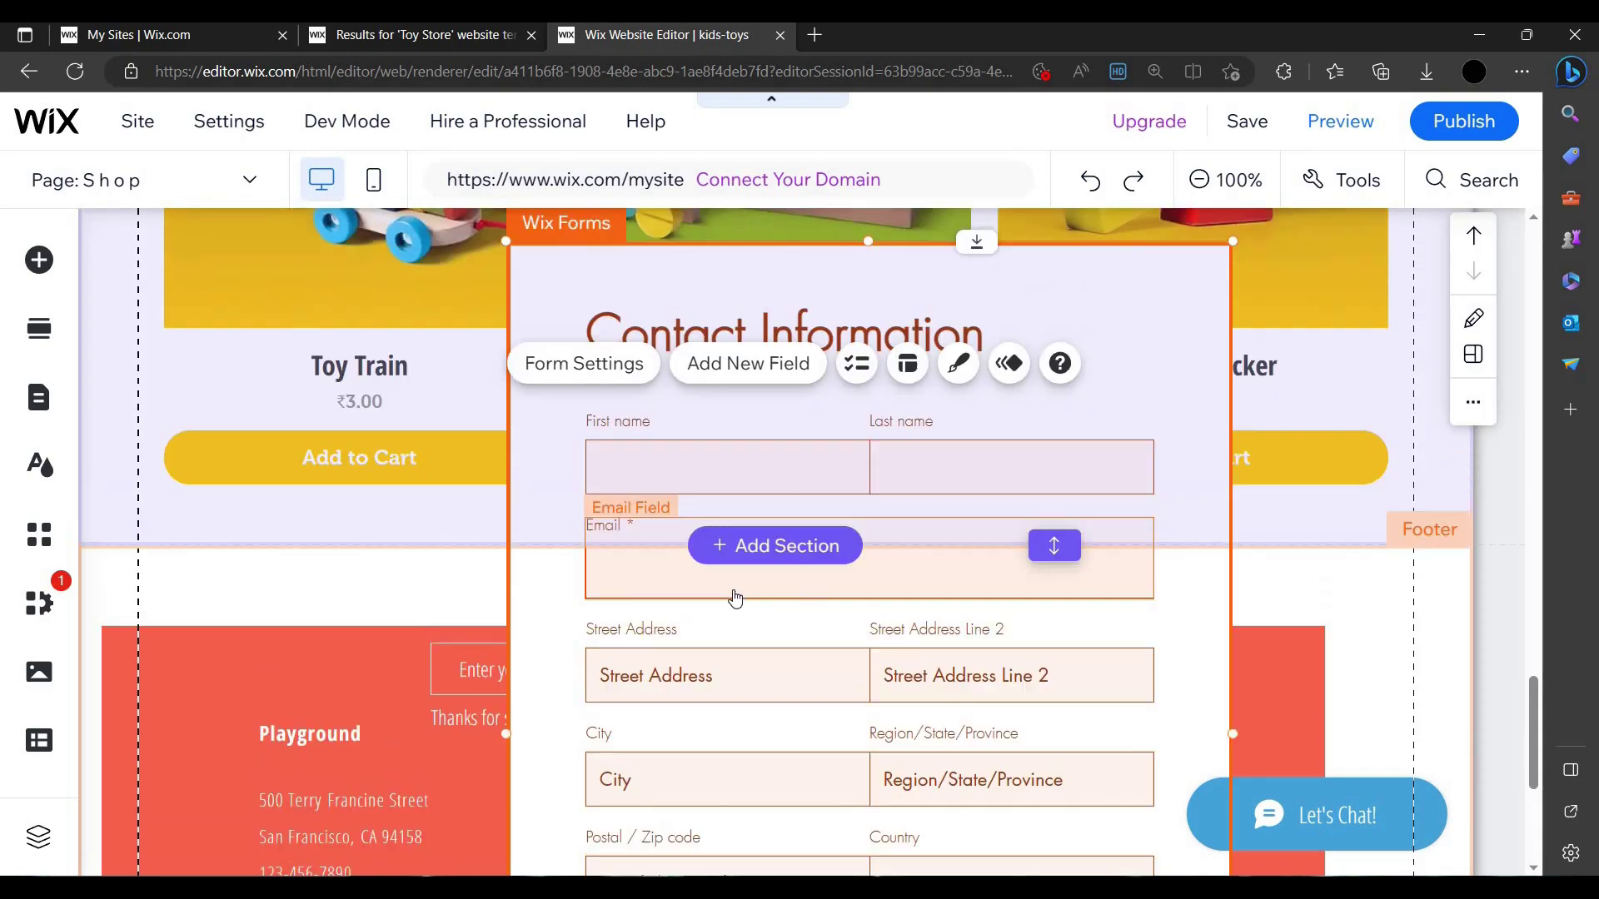
pyautogui.scroll(-1, 799, 631)
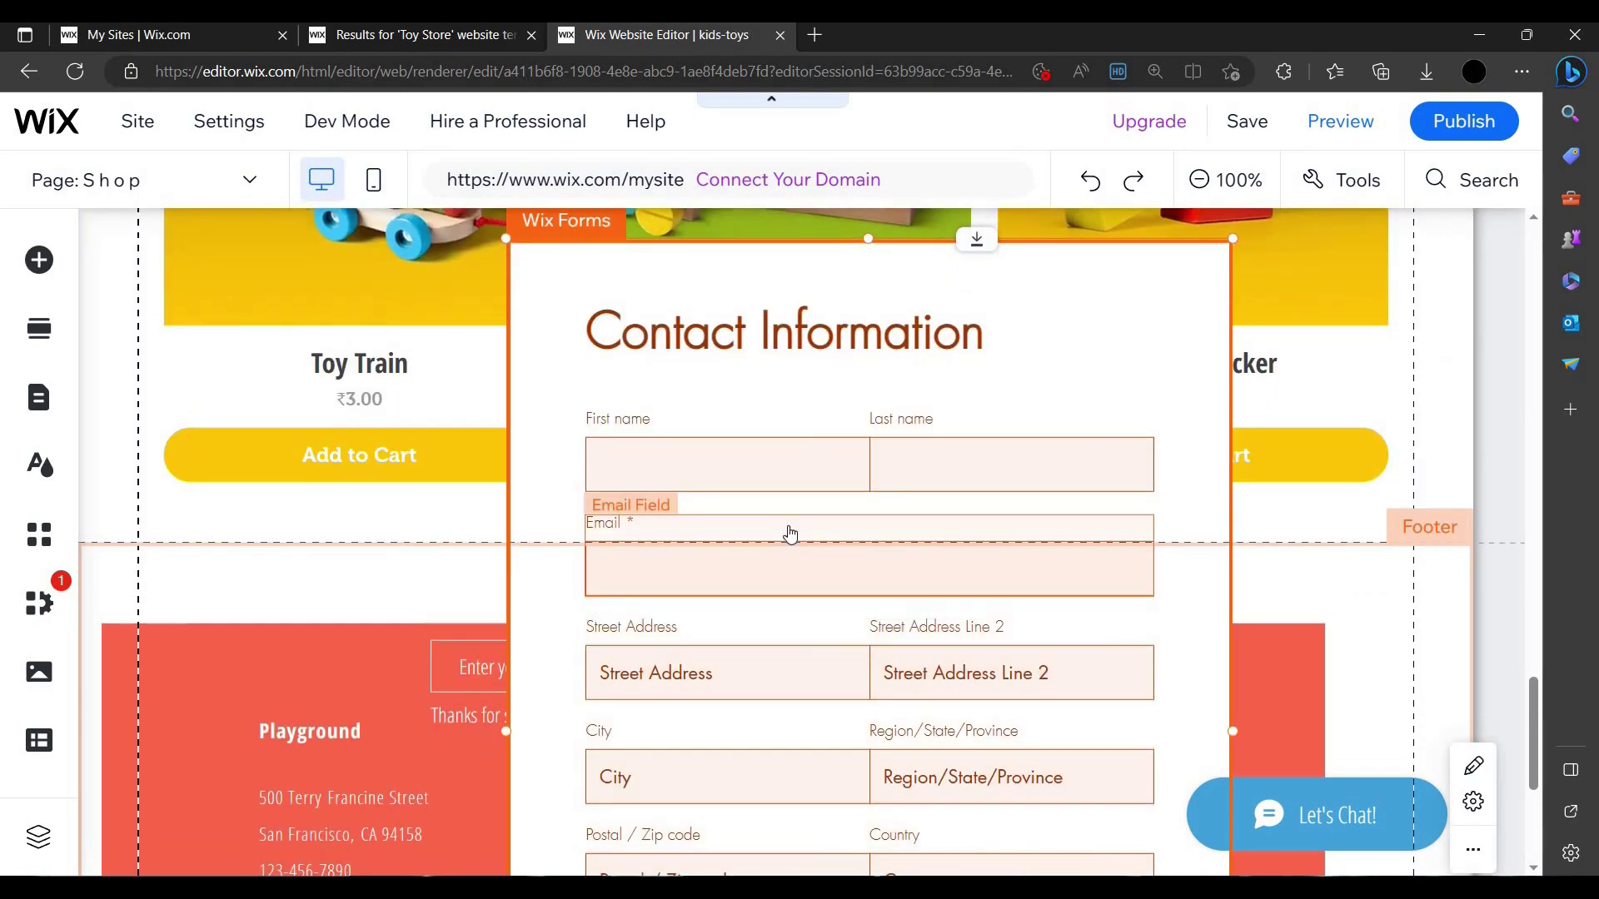
# - Add a new blank section to the page below the product grid
pyautogui.click(791, 541)
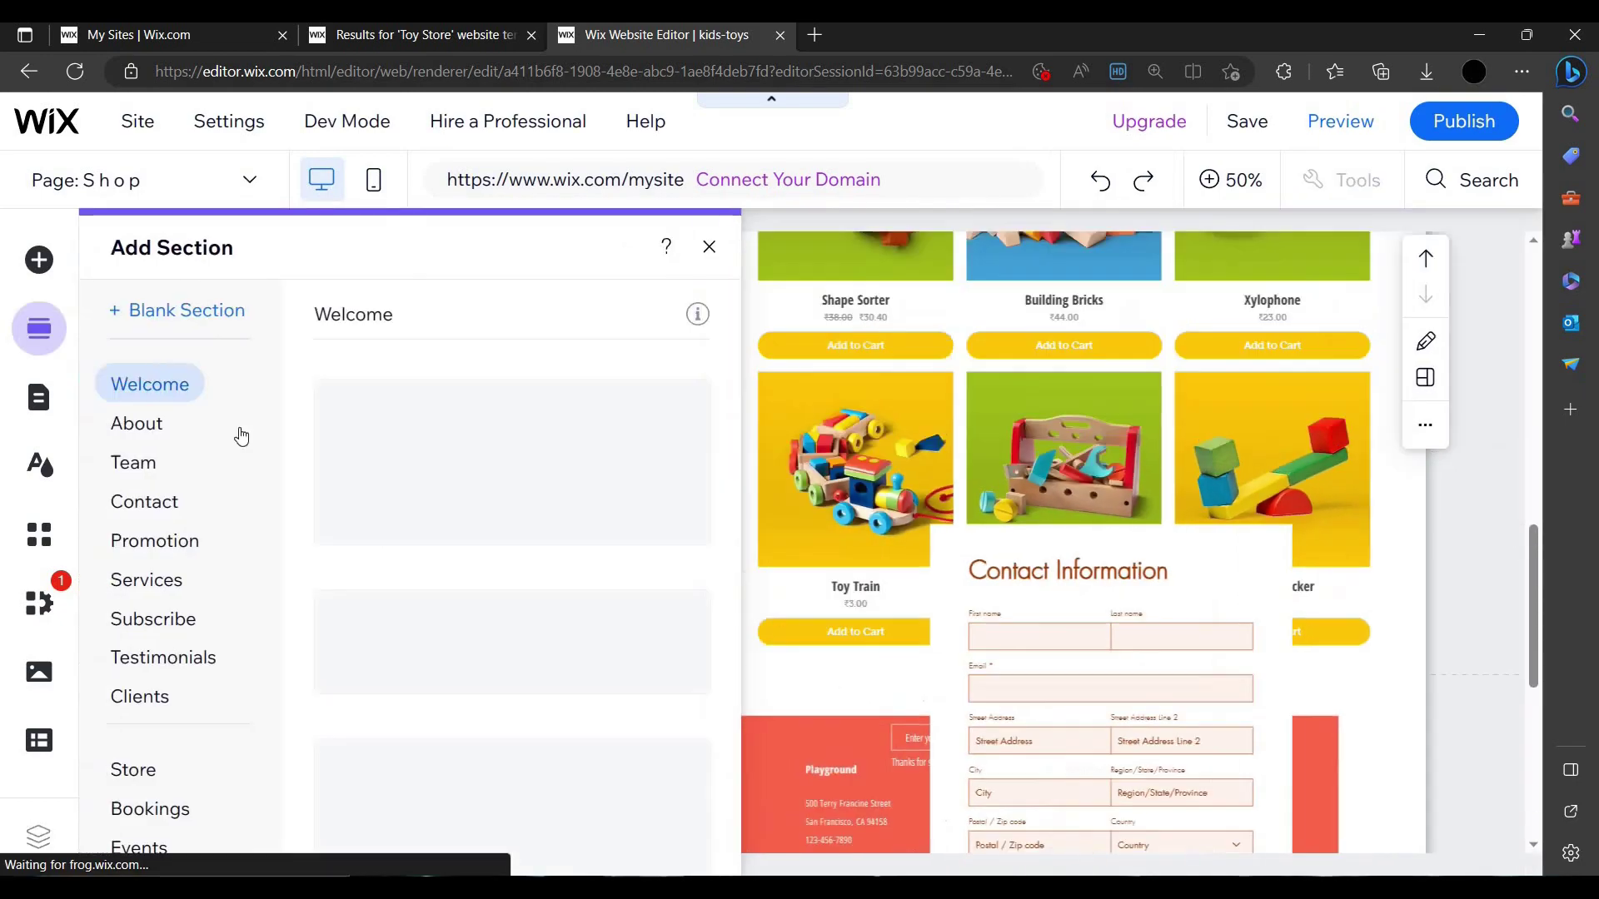
pyautogui.click(144, 501)
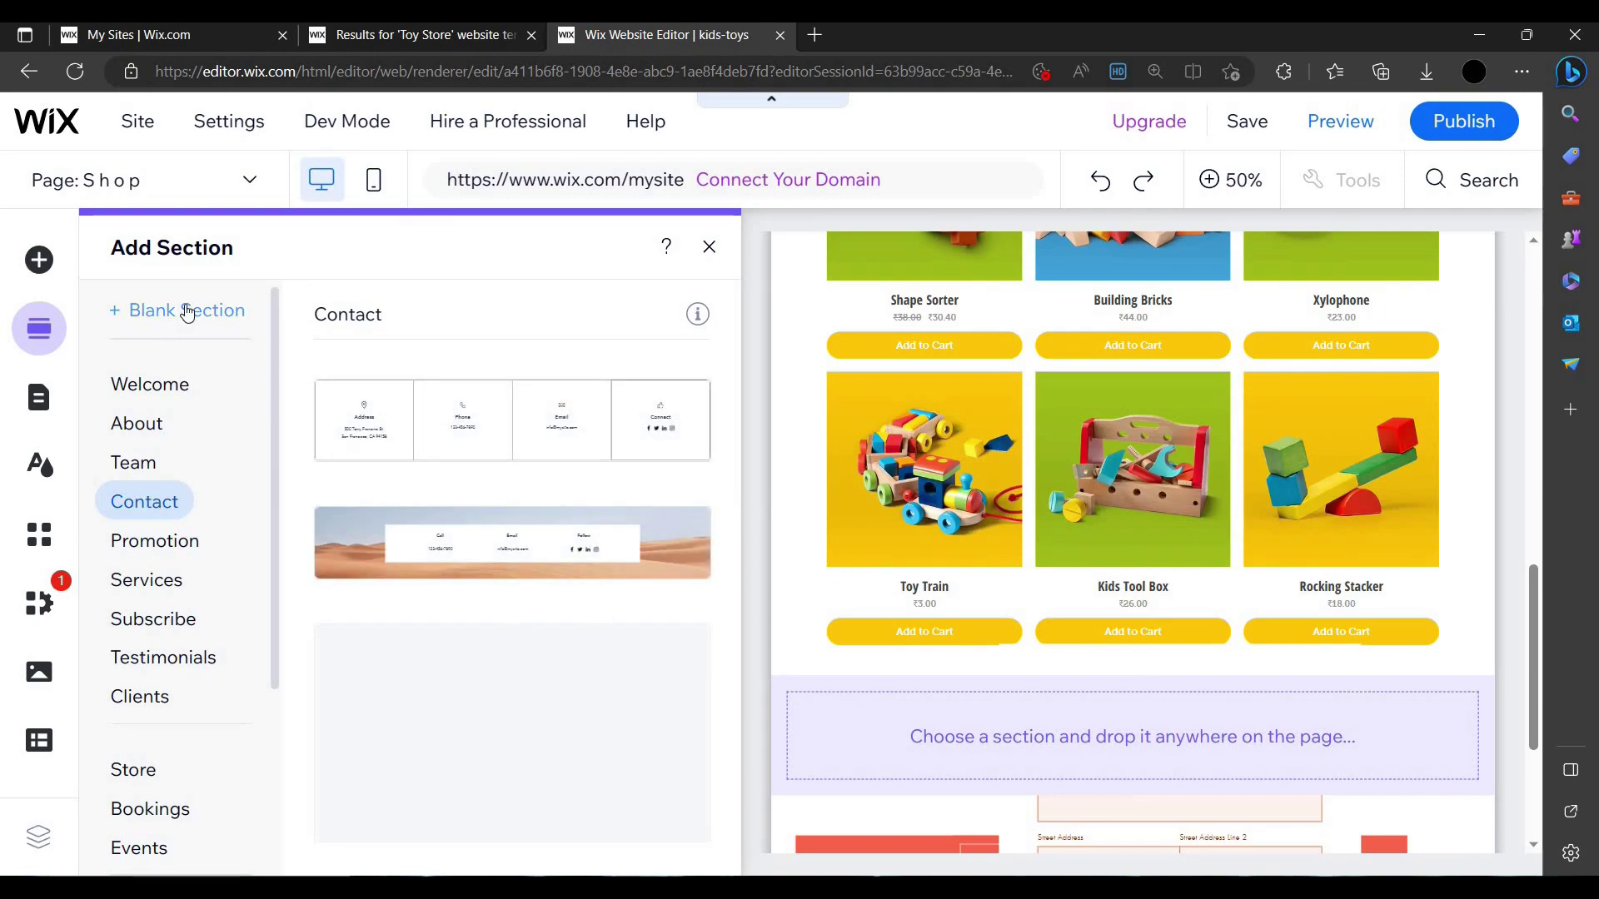
pyautogui.click(1188, 713)
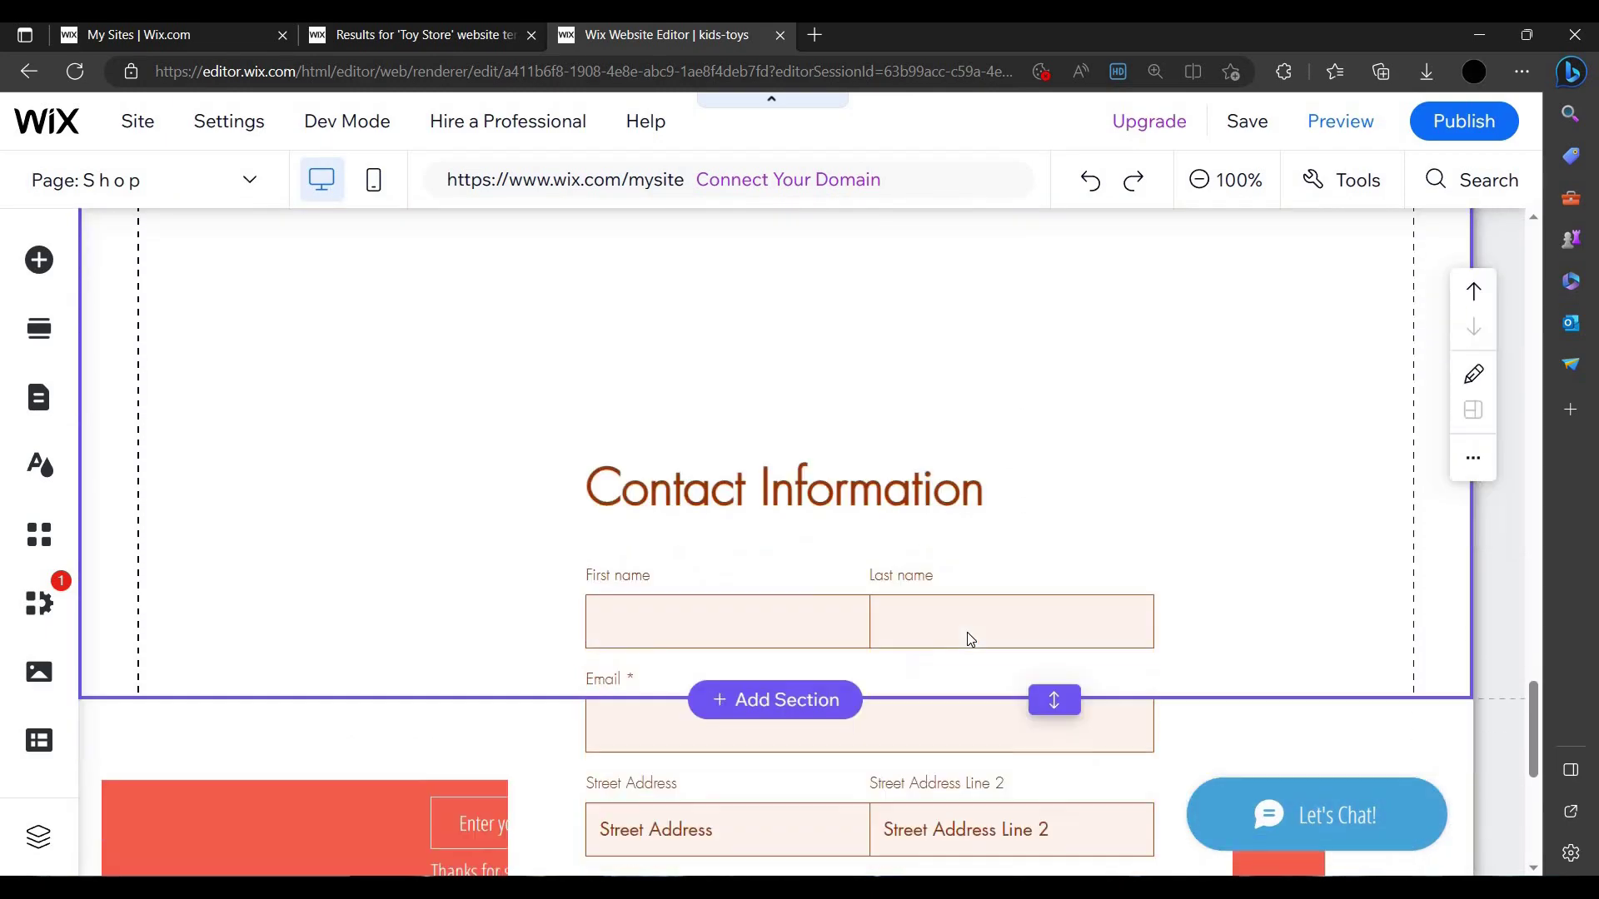
pyautogui.scroll(-3, 970, 639)
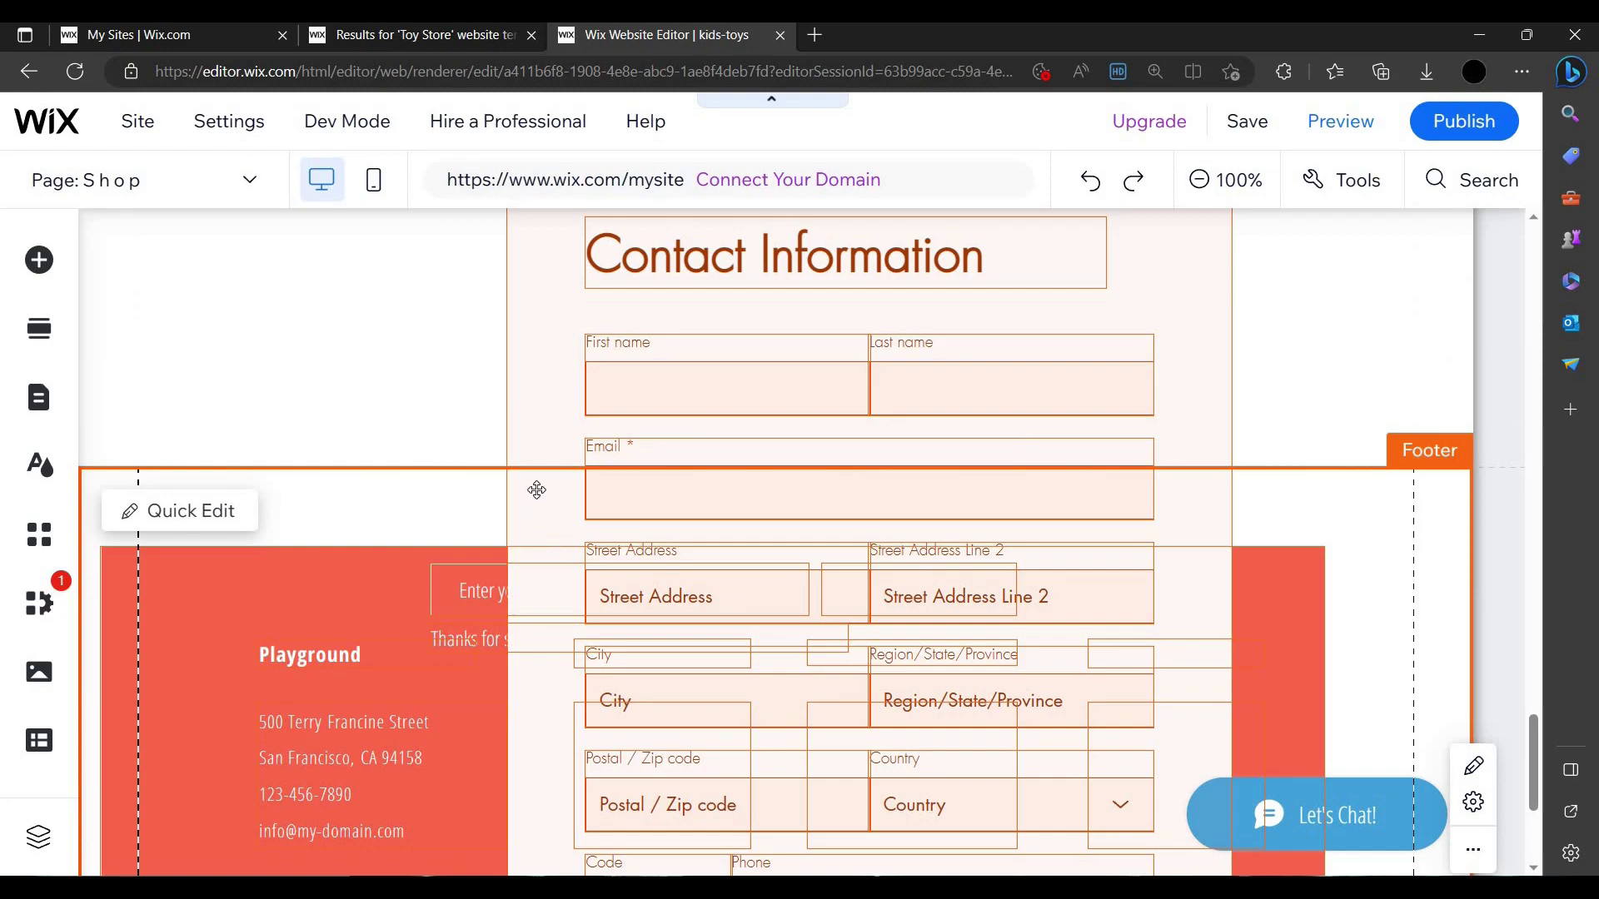
# - Move the Contact Information form into the new Untitled section and extend the section to fit it
pyautogui.moveTo(537, 489); pyautogui.dragTo(383, 479)
pyautogui.click(397, 481)
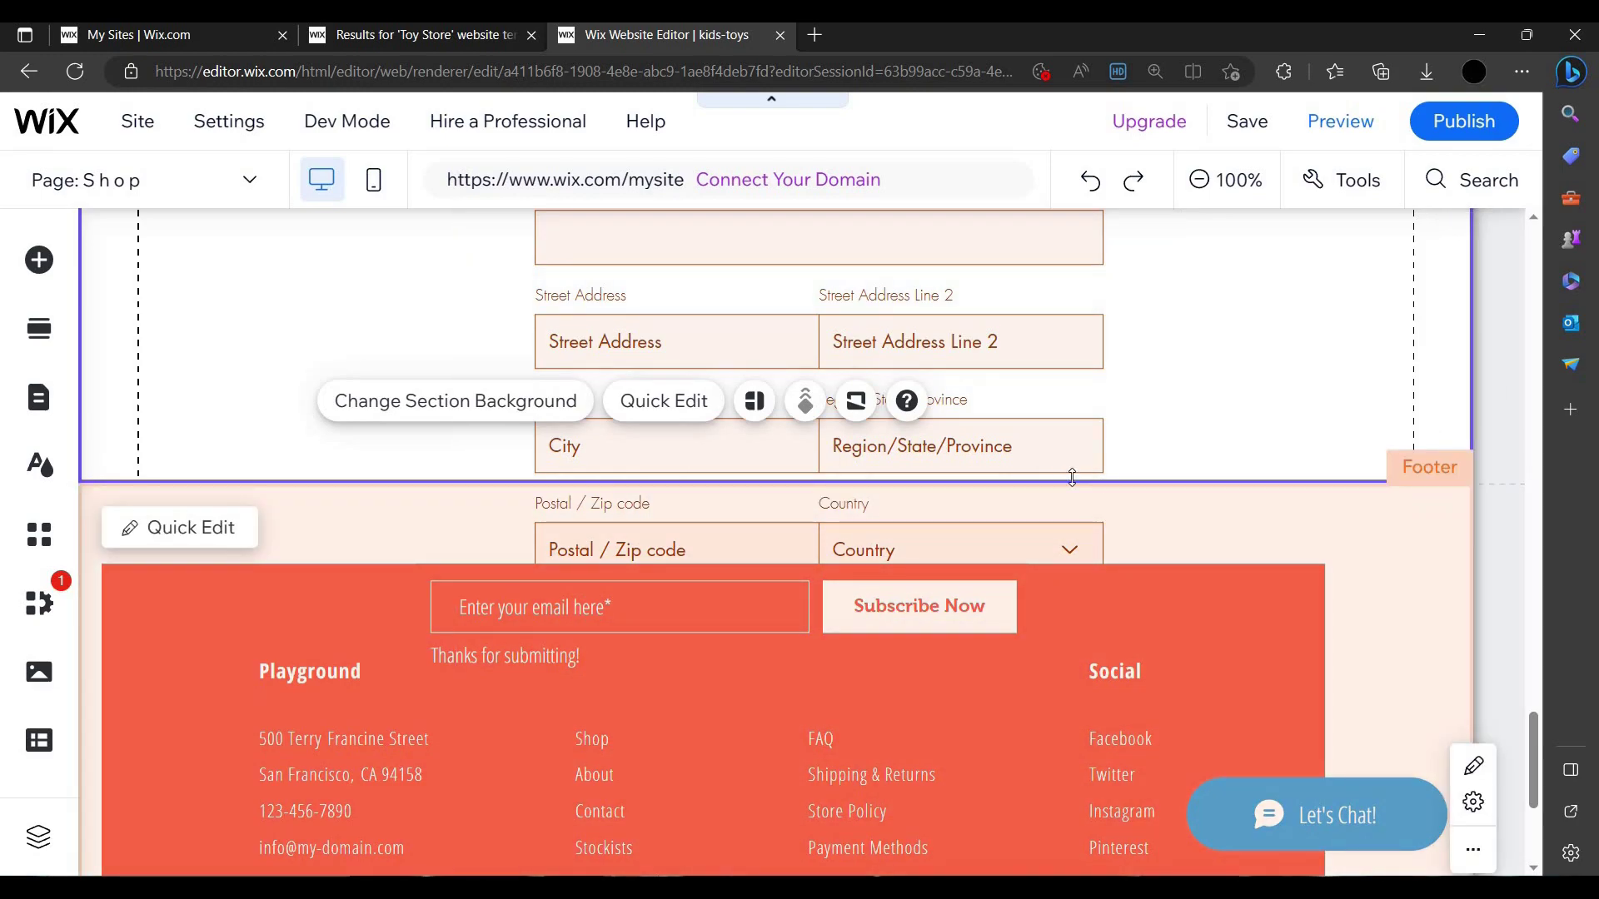
pyautogui.moveTo(1067, 625); pyautogui.dragTo(1053, 870)
pyautogui.scroll(5, 1227, 563)
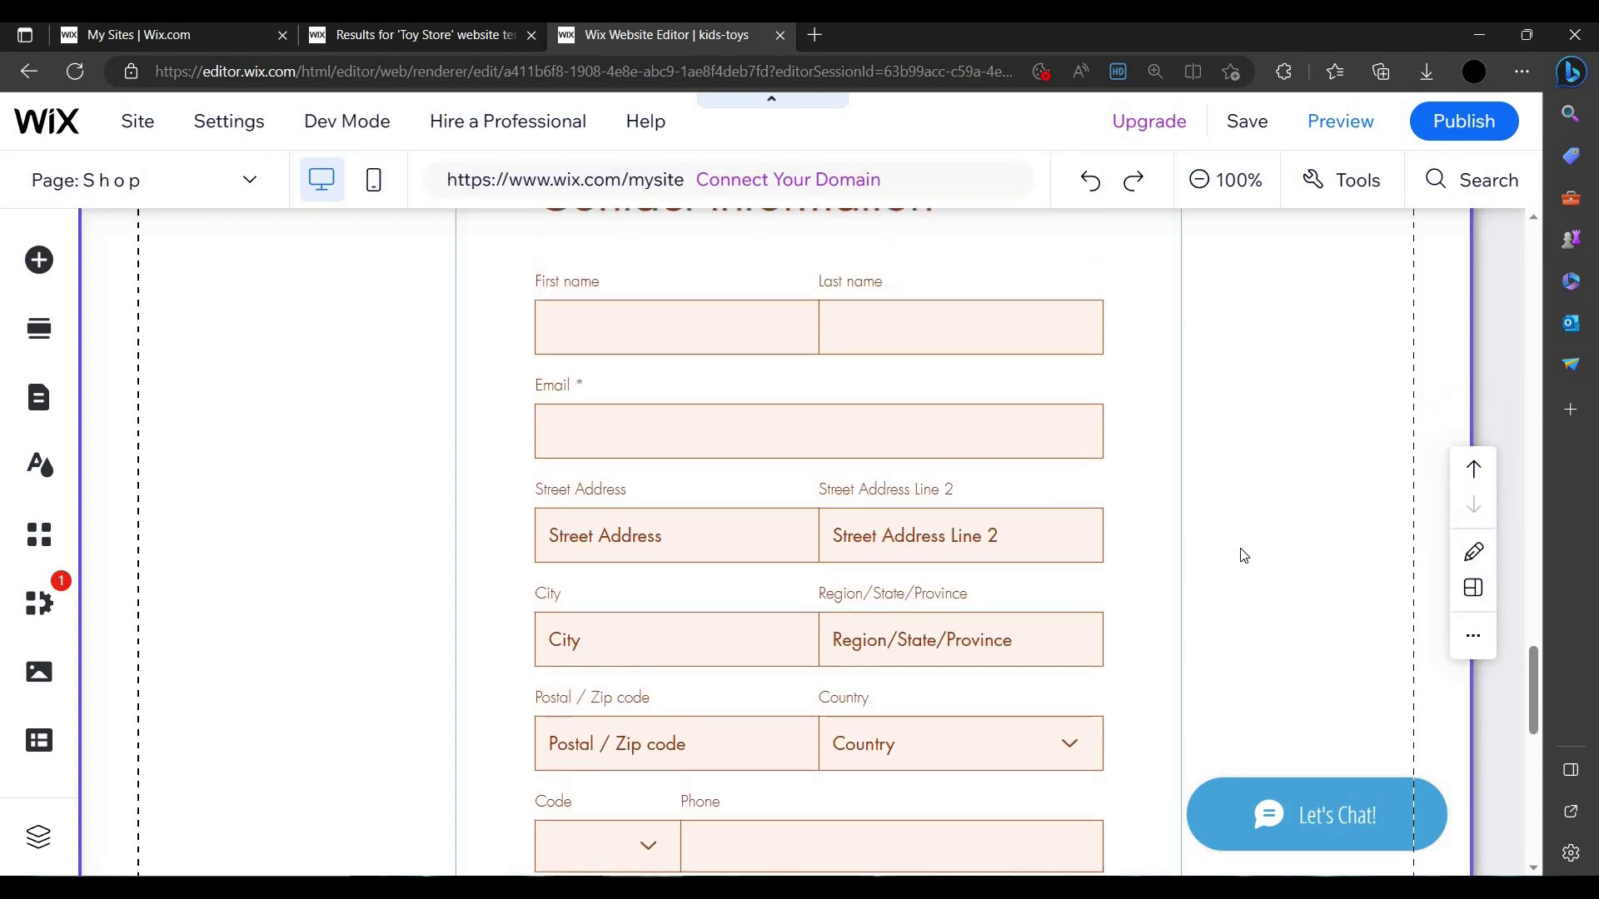
pyautogui.click(1023, 507)
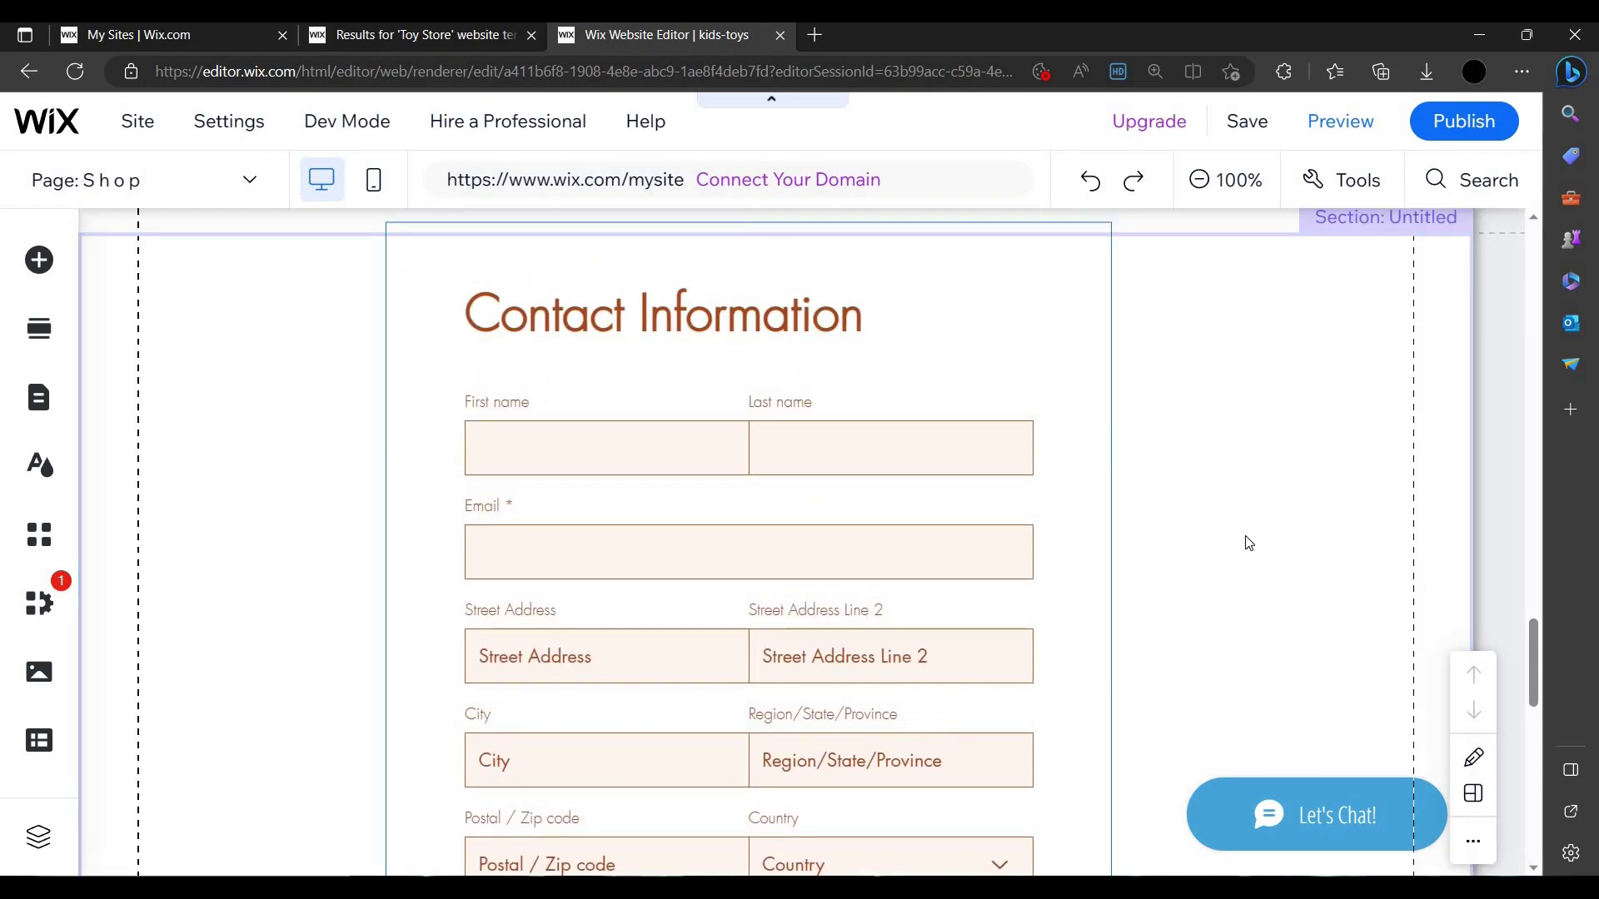
pyautogui.scroll(3, 1249, 557)
pyautogui.click(1217, 572)
pyautogui.scroll(-7, 1138, 567)
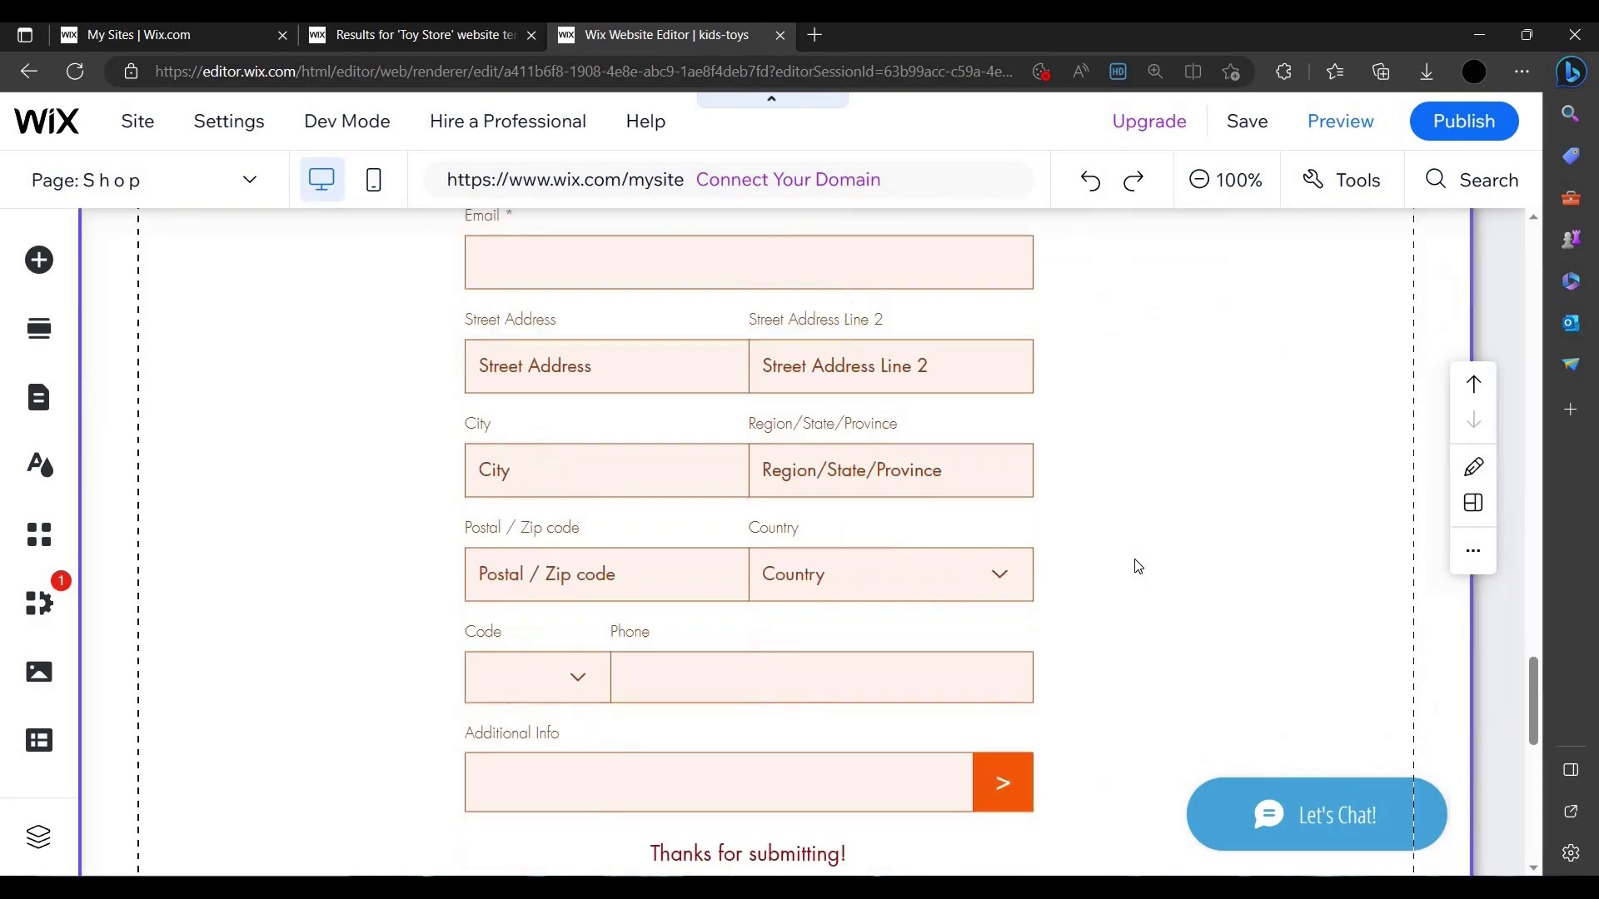
pyautogui.scroll(-6, 1116, 517)
pyautogui.scroll(4, 858, 549)
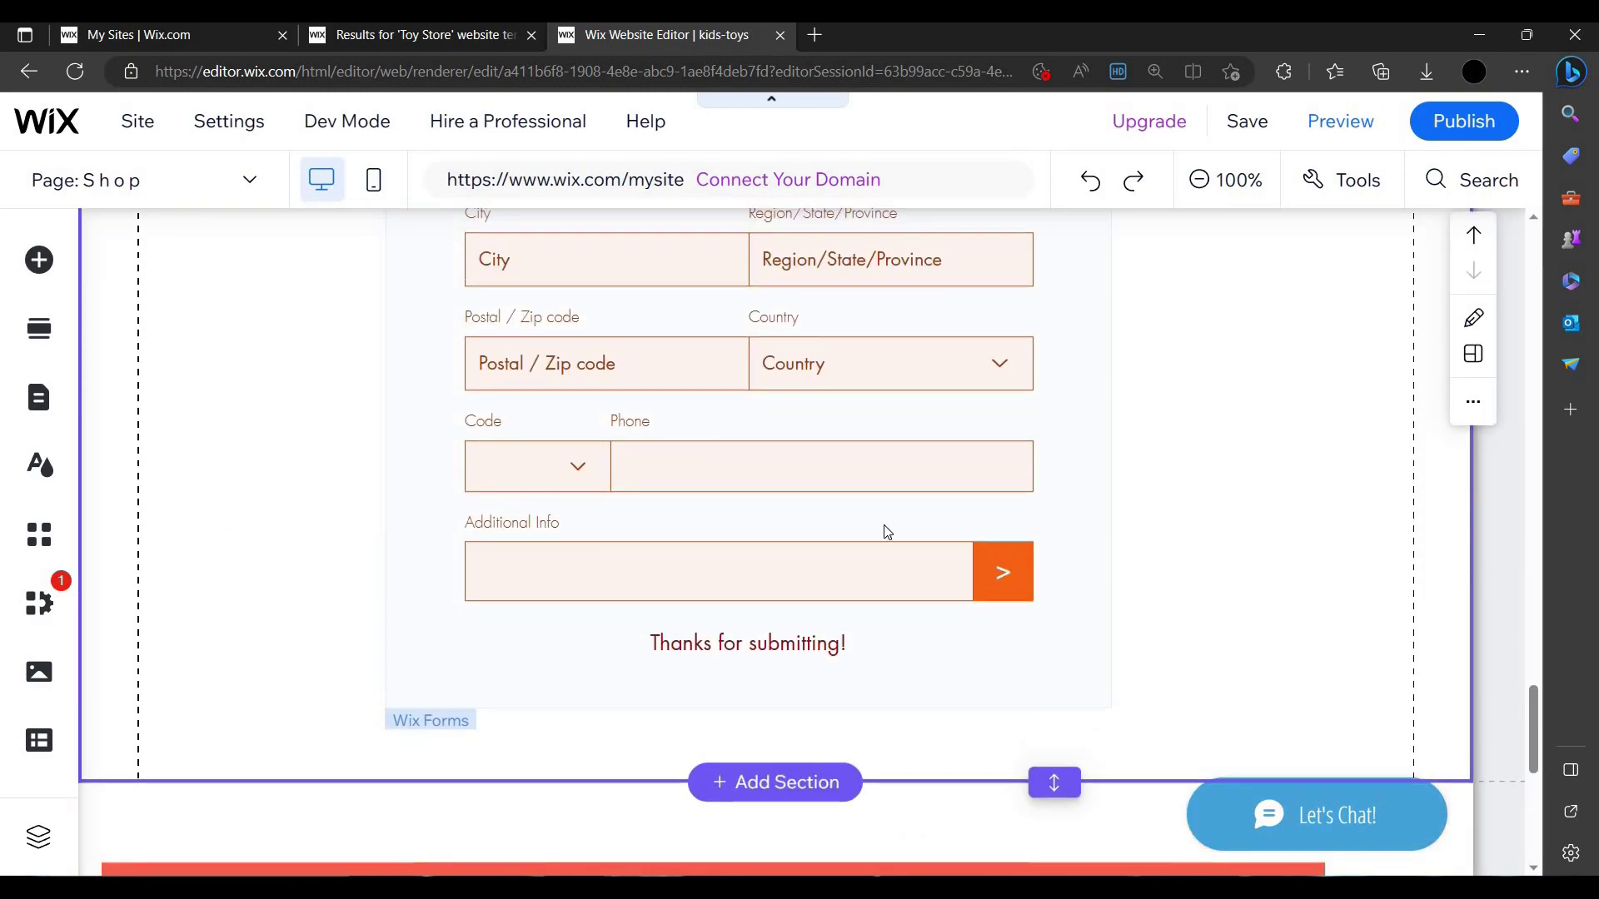
pyautogui.scroll(8, 916, 542)
pyautogui.scroll(-5, 1074, 470)
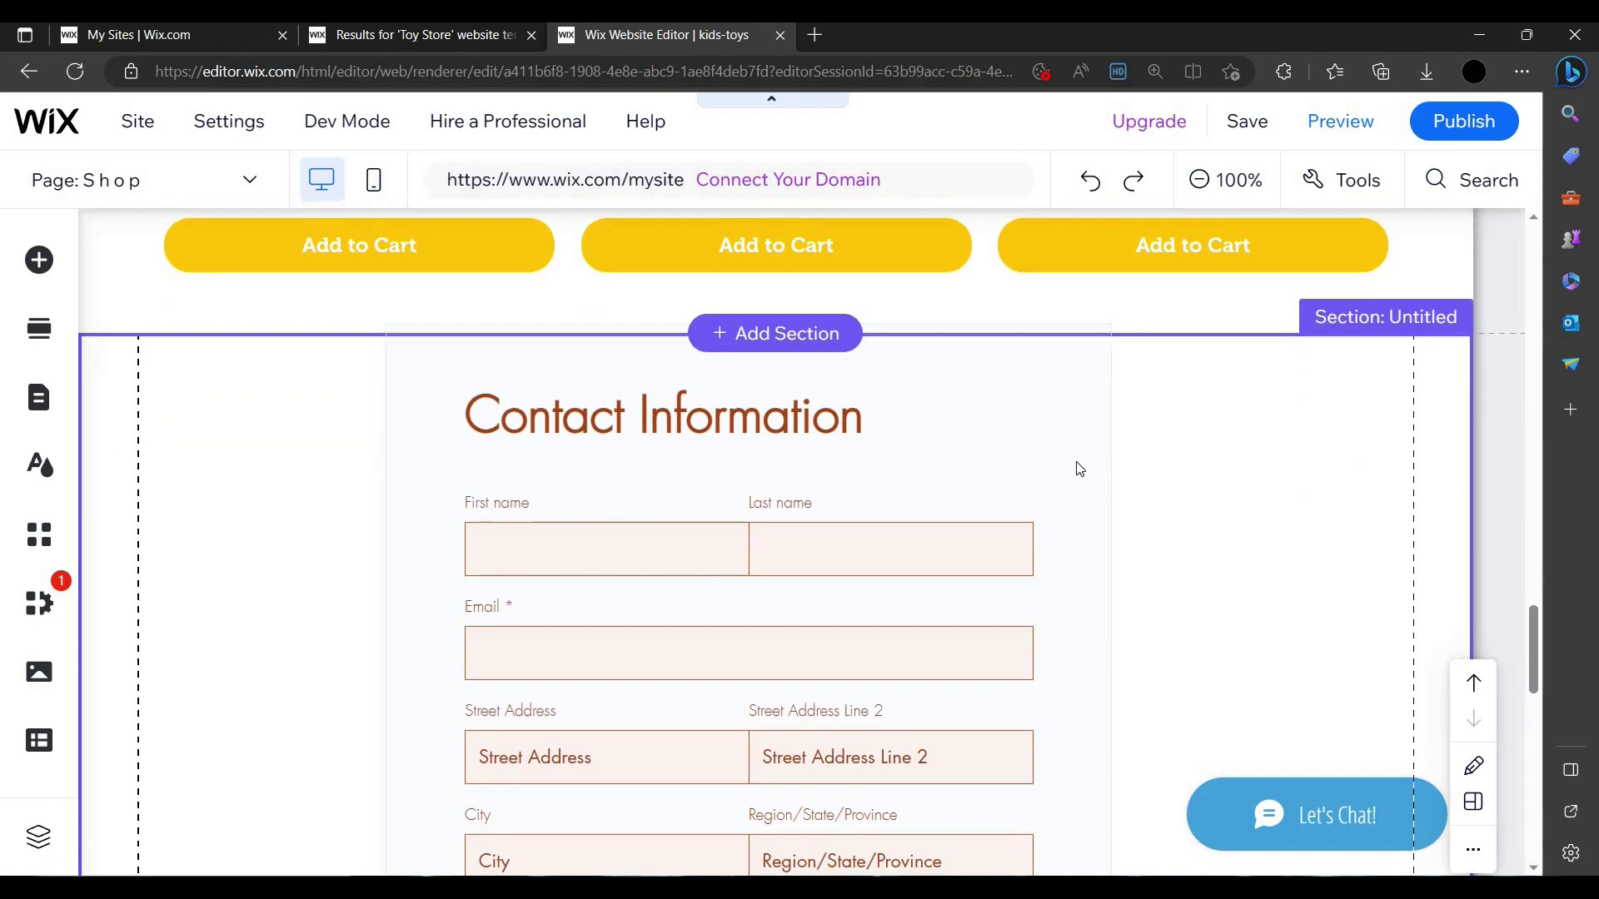
pyautogui.scroll(-10, 1060, 498)
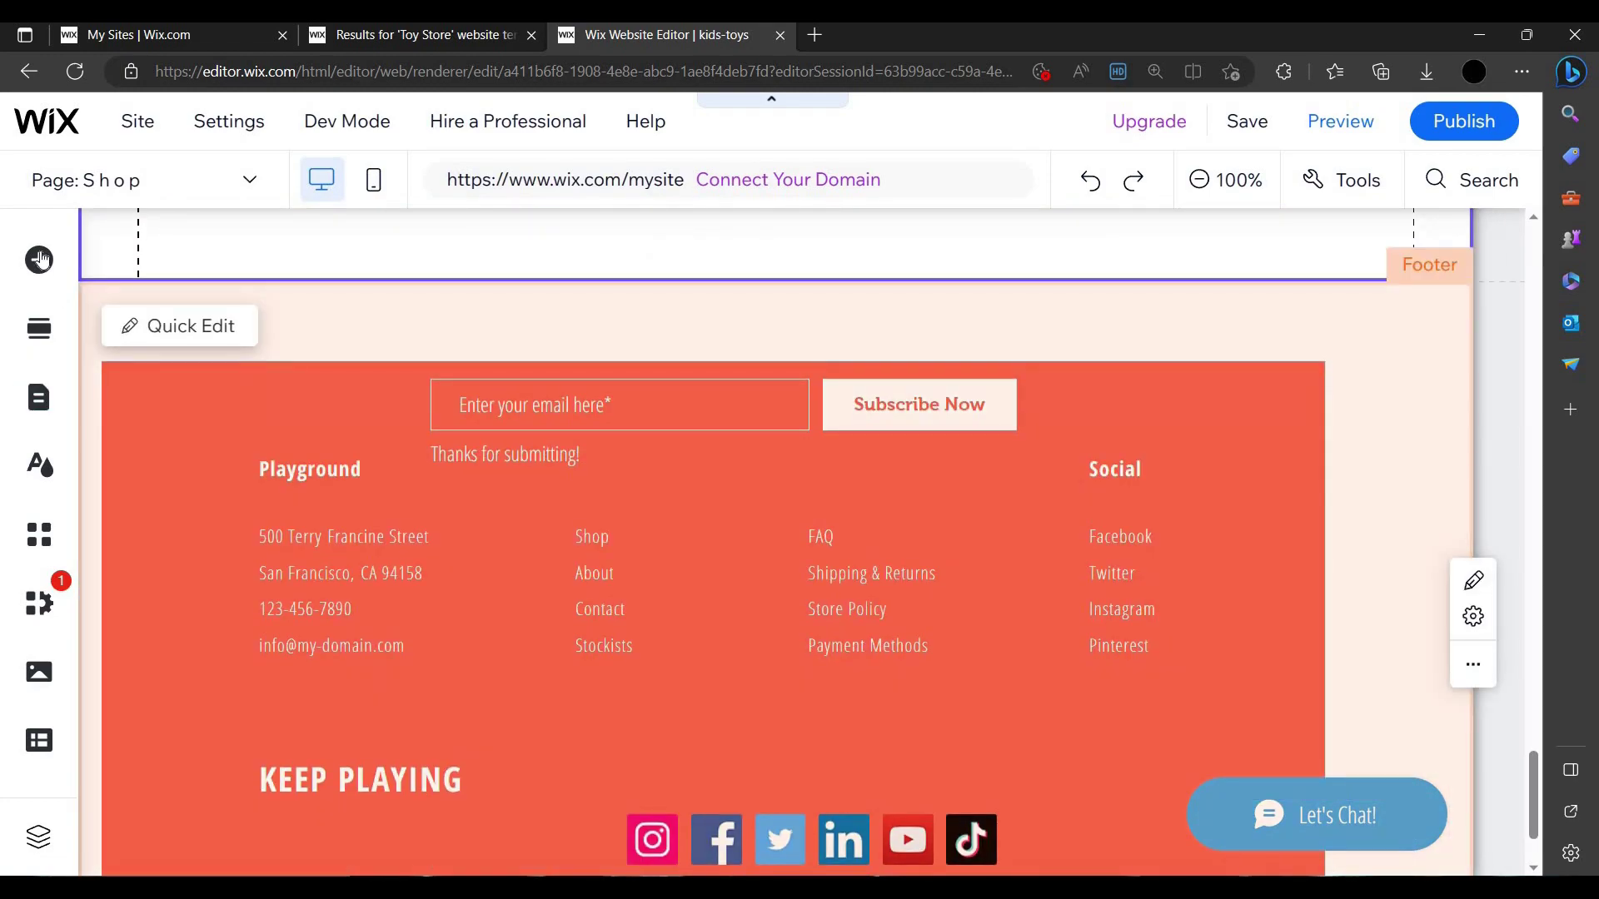
# - Leave the Add Elements list for Add Section and browse its Contact section layouts
pyautogui.click(39, 260)
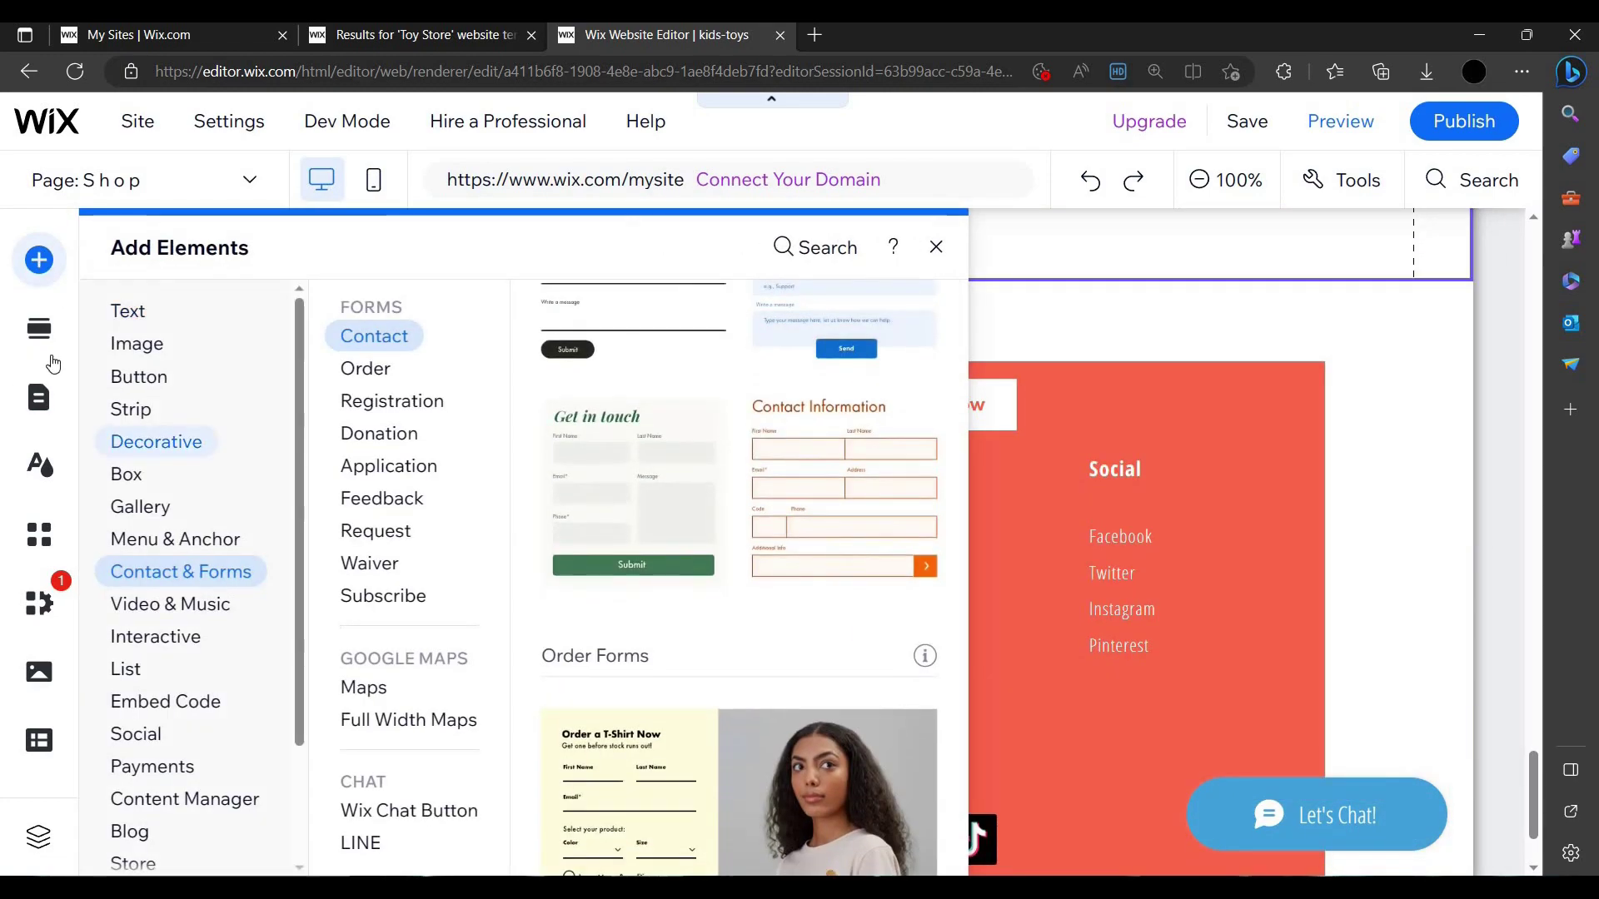
pyautogui.scroll(-2, 179, 674)
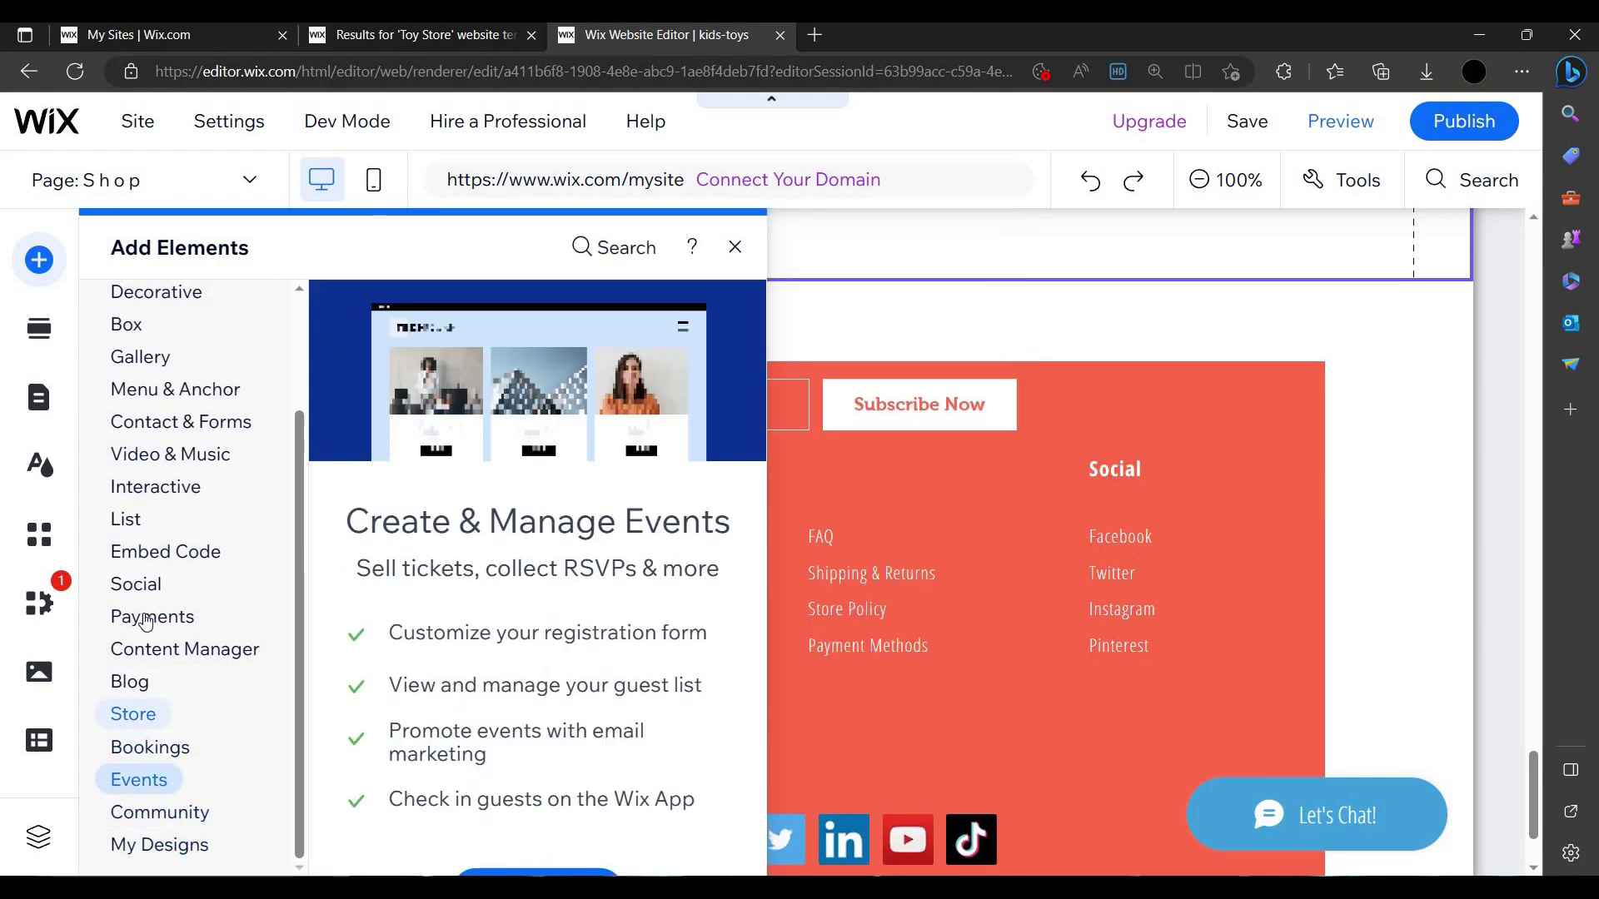
pyautogui.moveTo(145, 621)
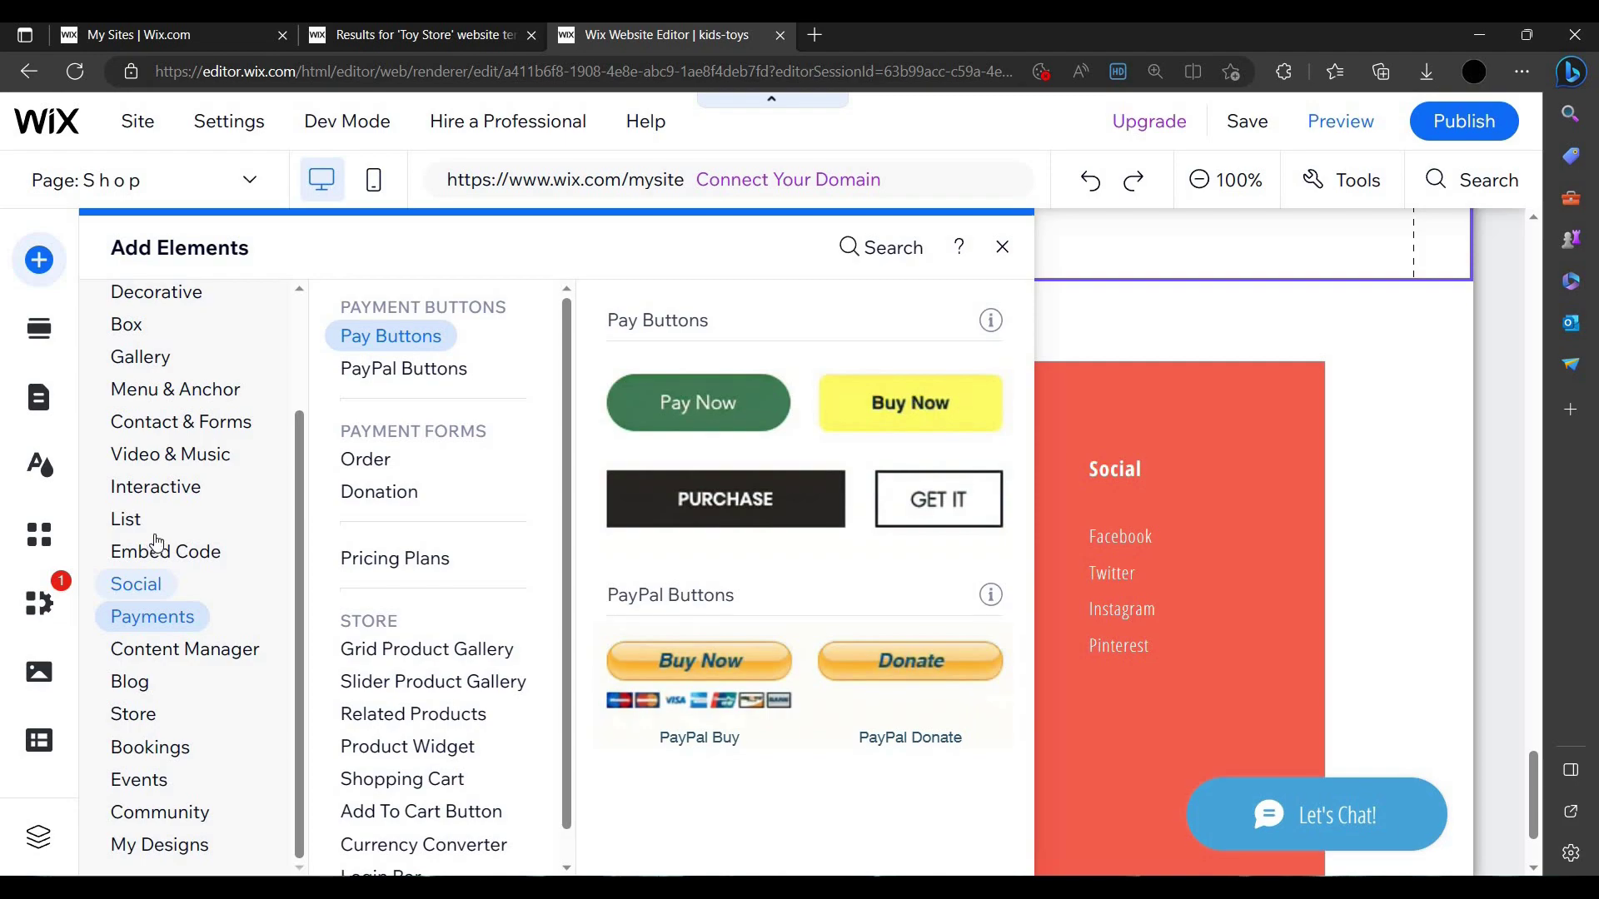
pyautogui.moveTo(162, 473)
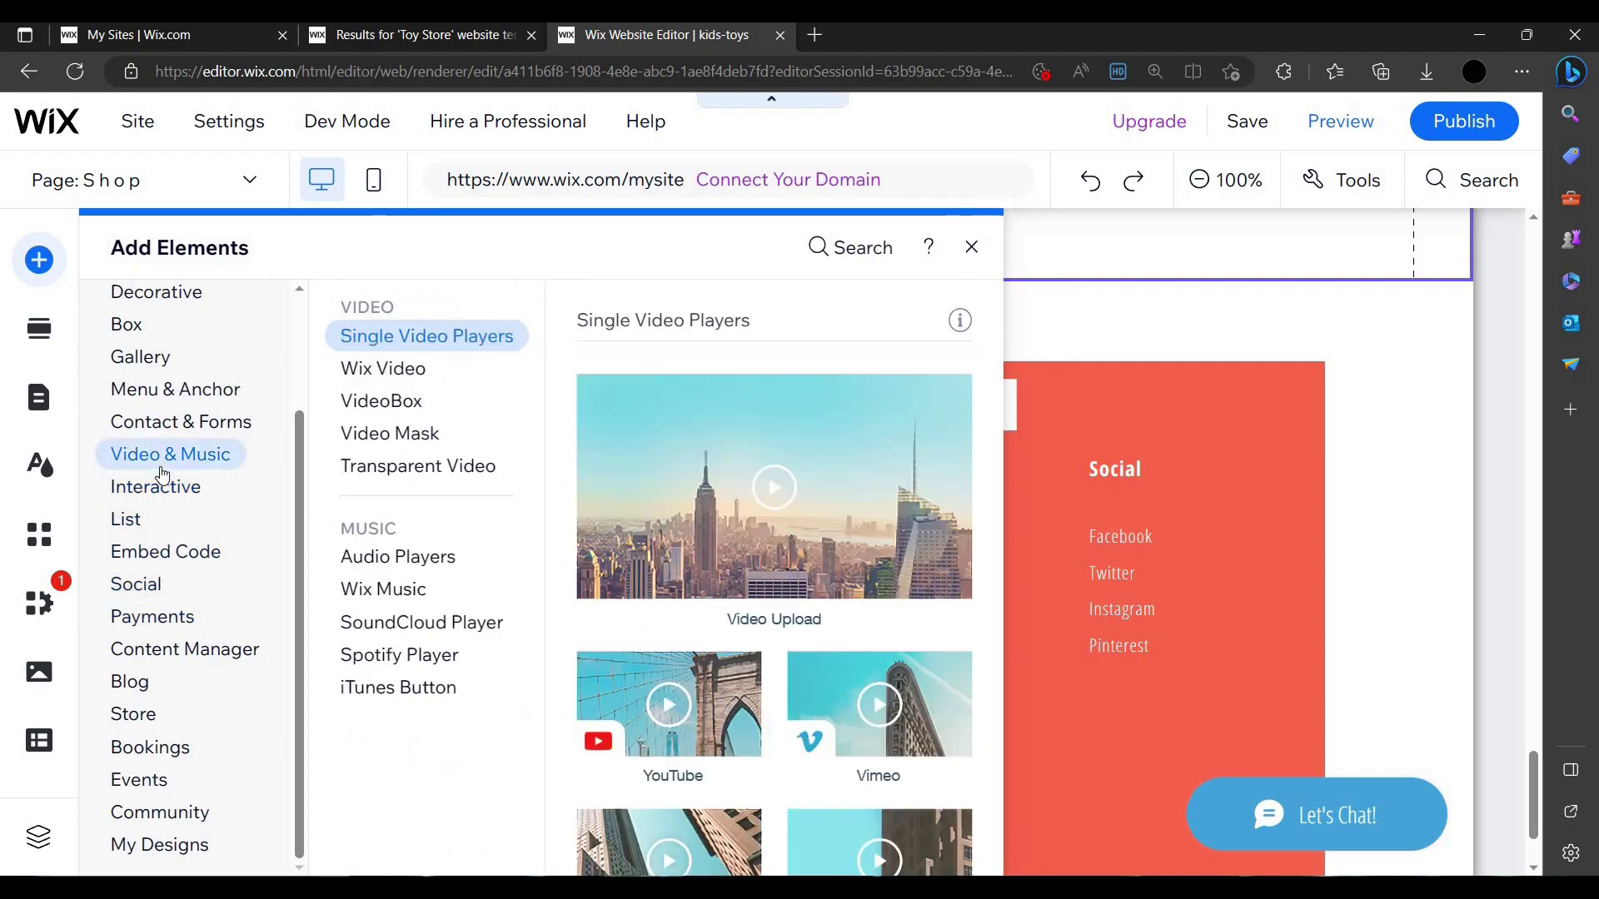
pyautogui.moveTo(165, 420)
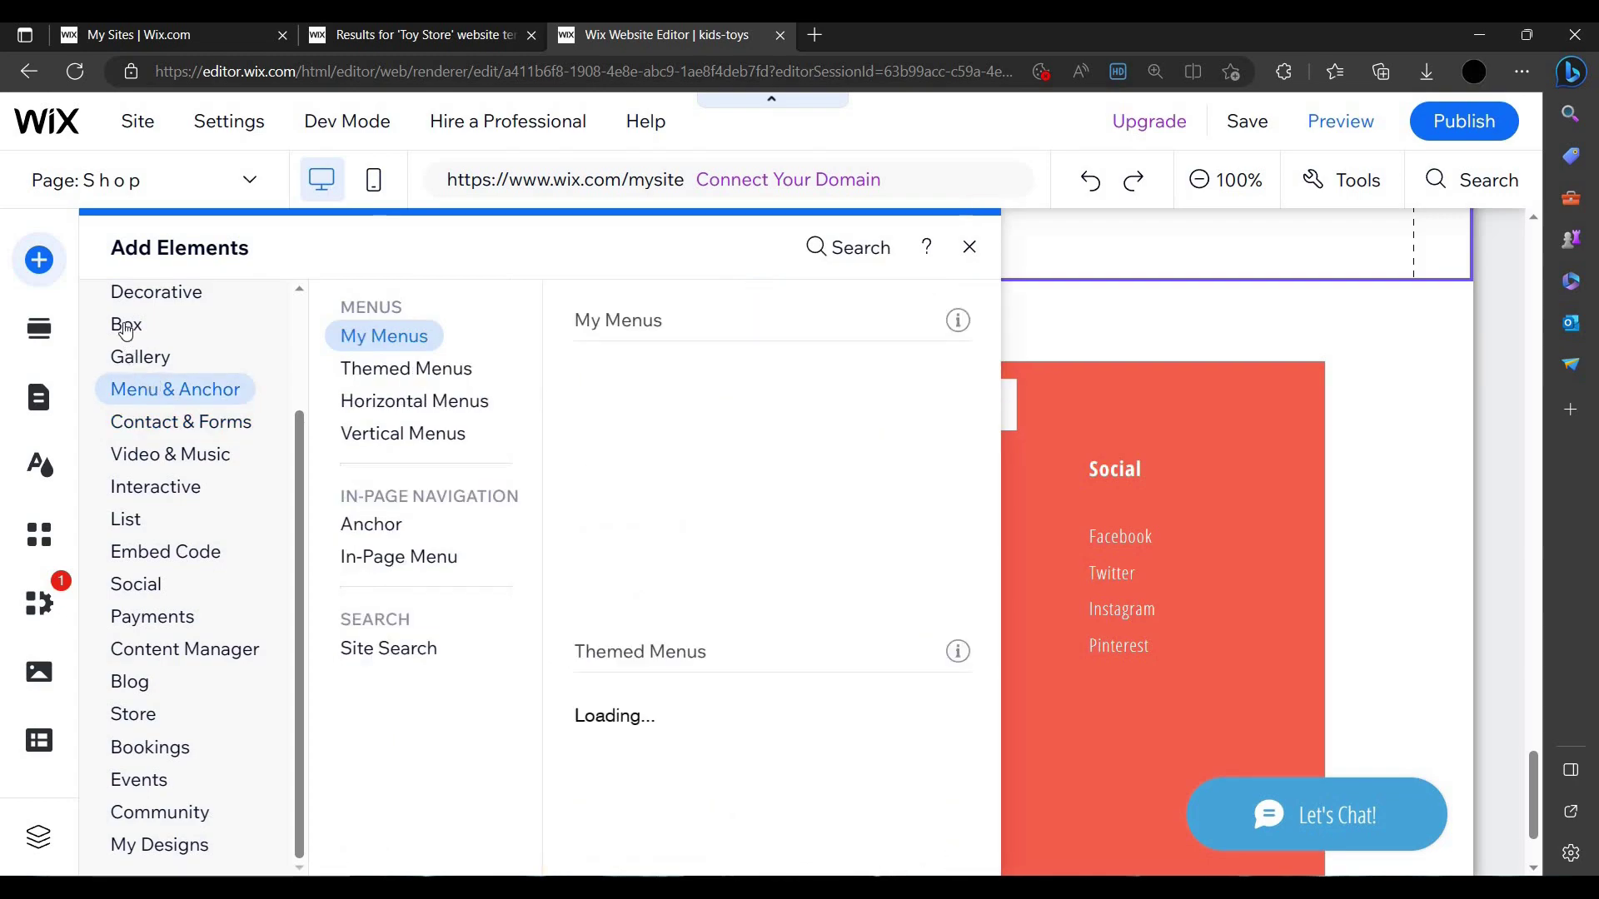
pyautogui.scroll(2, 175, 309)
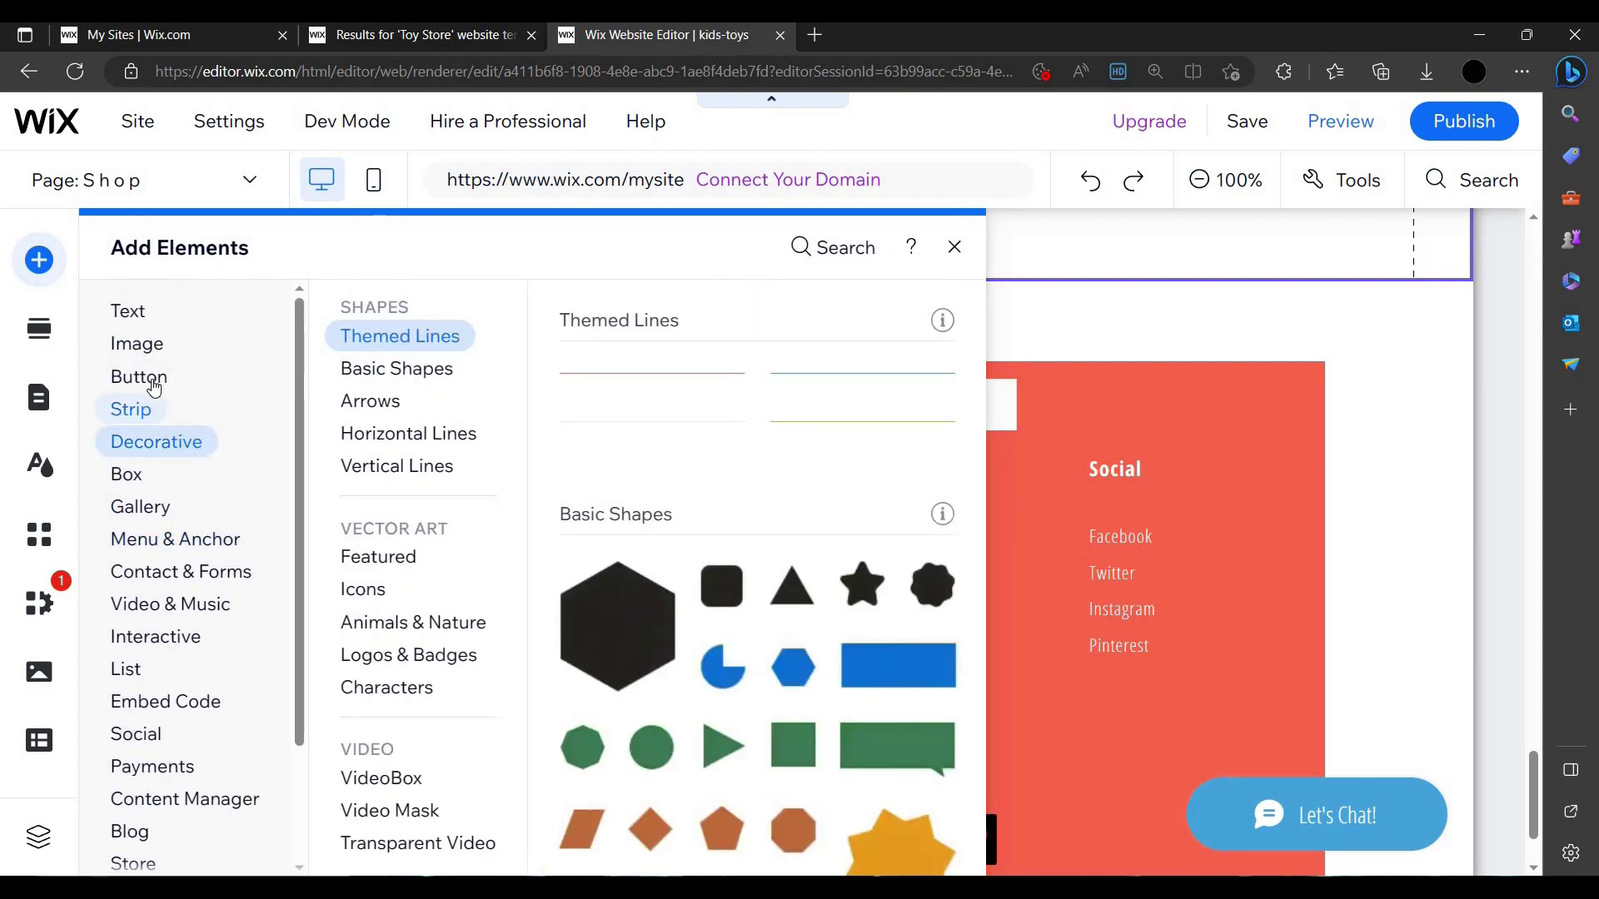
pyautogui.moveTo(153, 387)
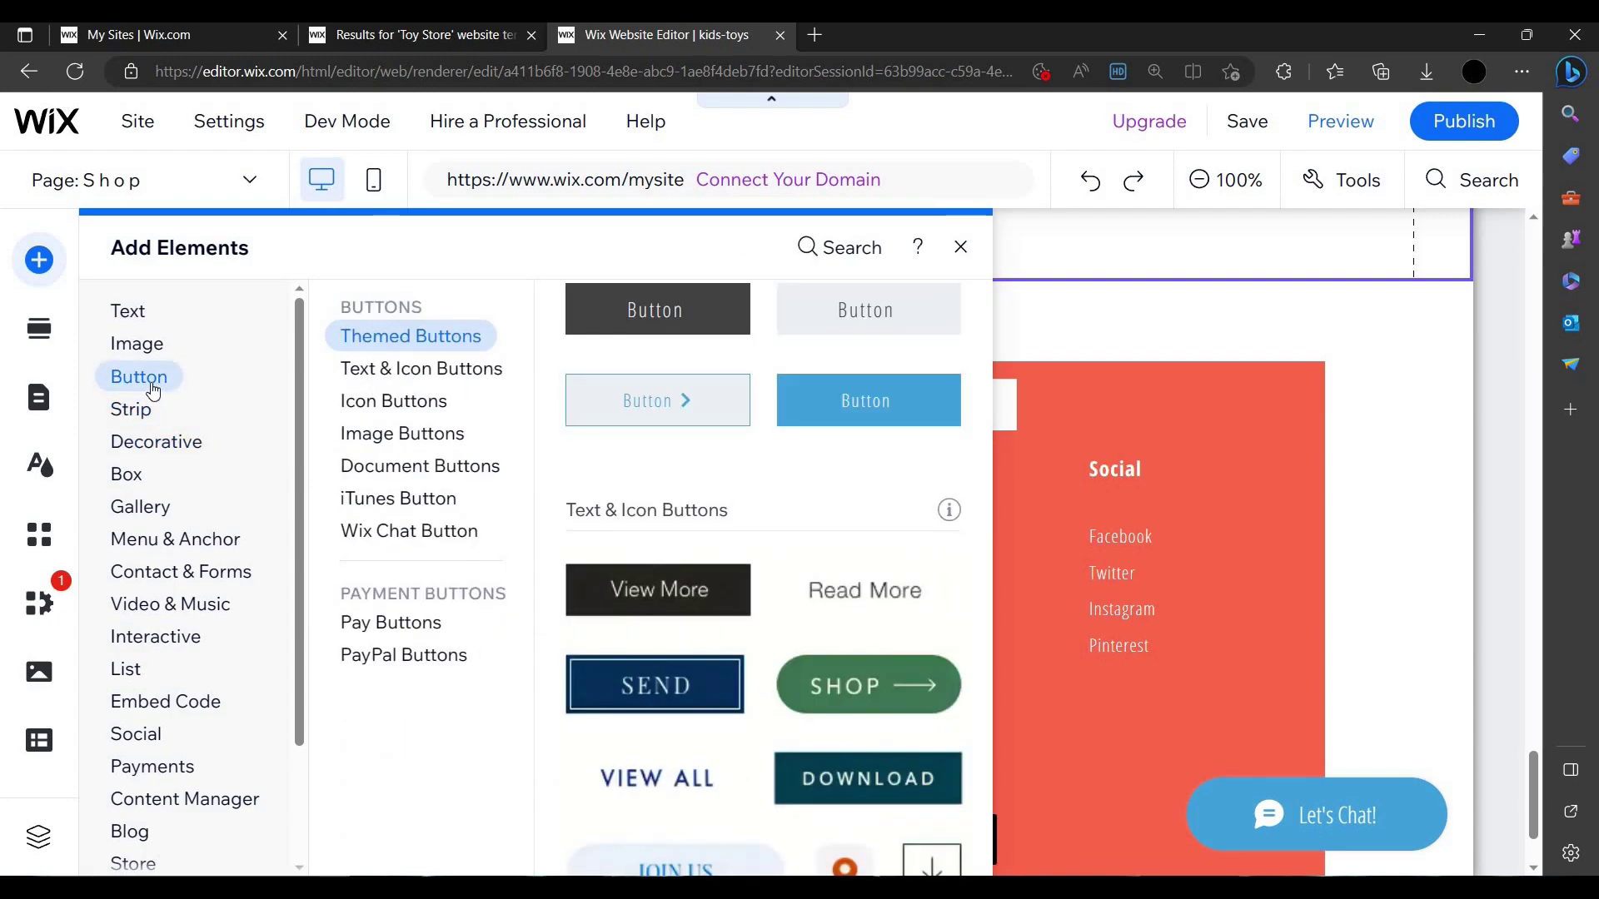
pyautogui.moveTo(129, 315)
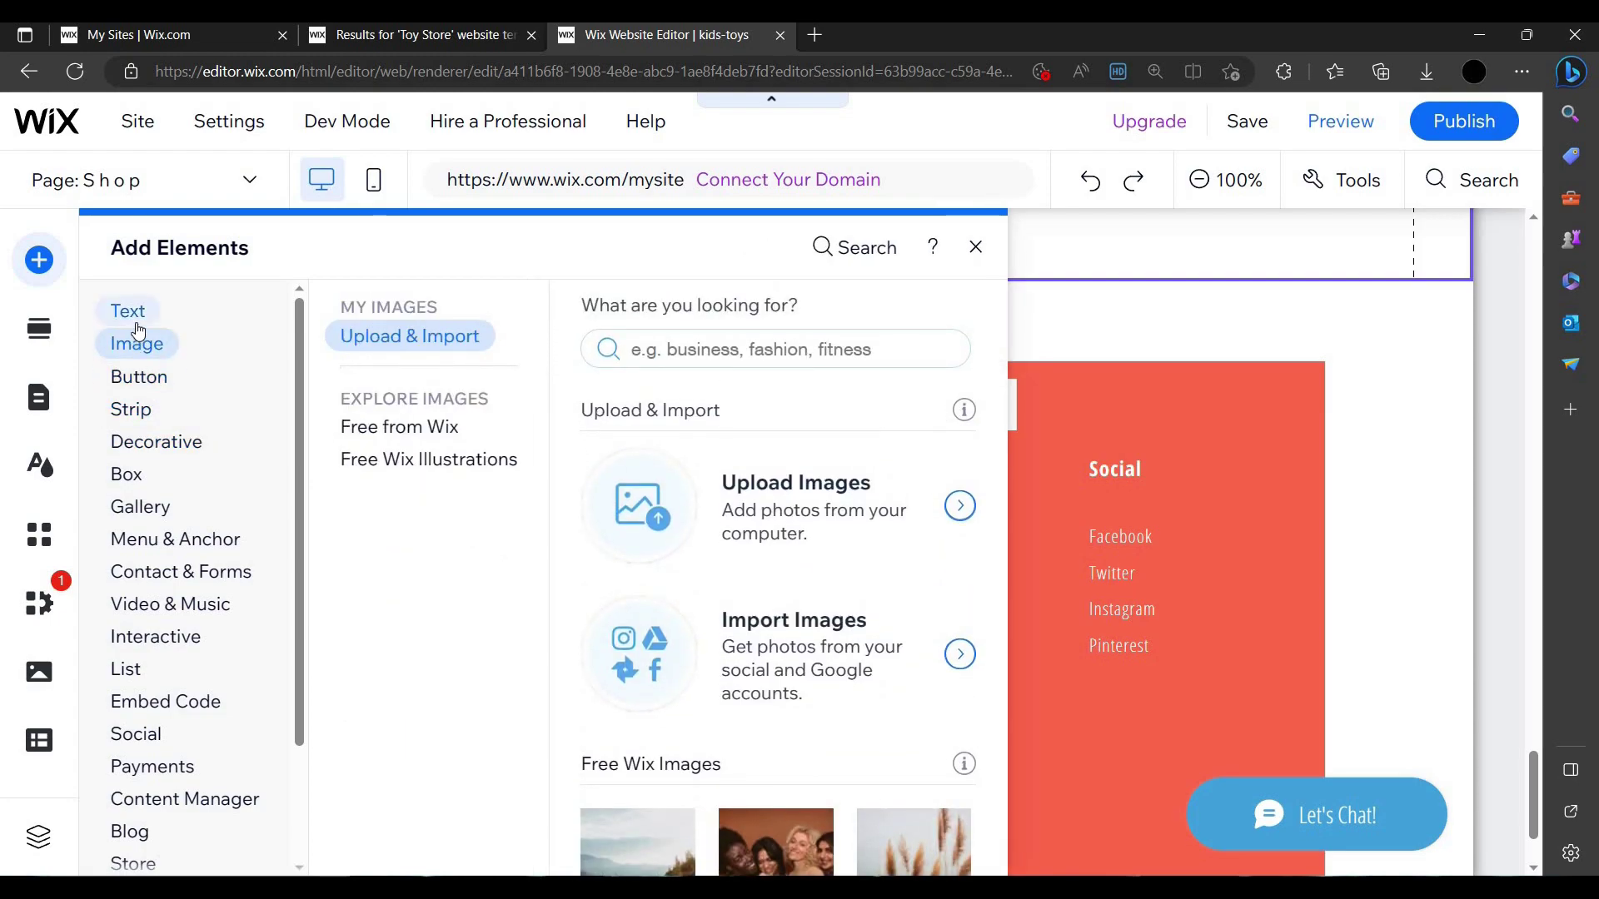
pyautogui.click(35, 360)
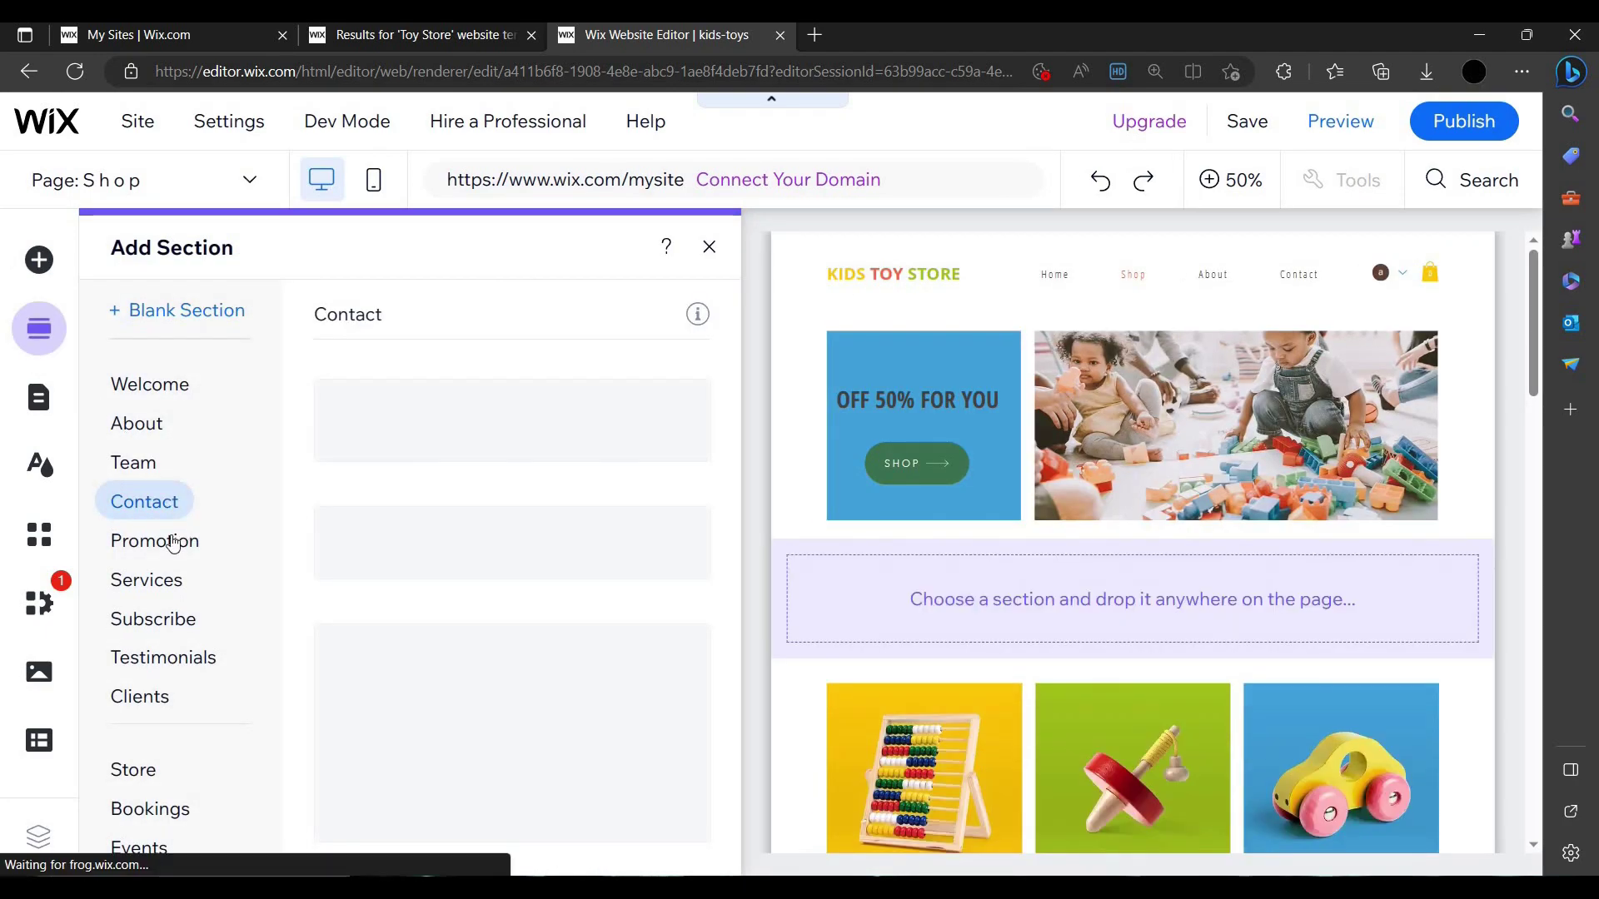
pyautogui.scroll(-3, 154, 737)
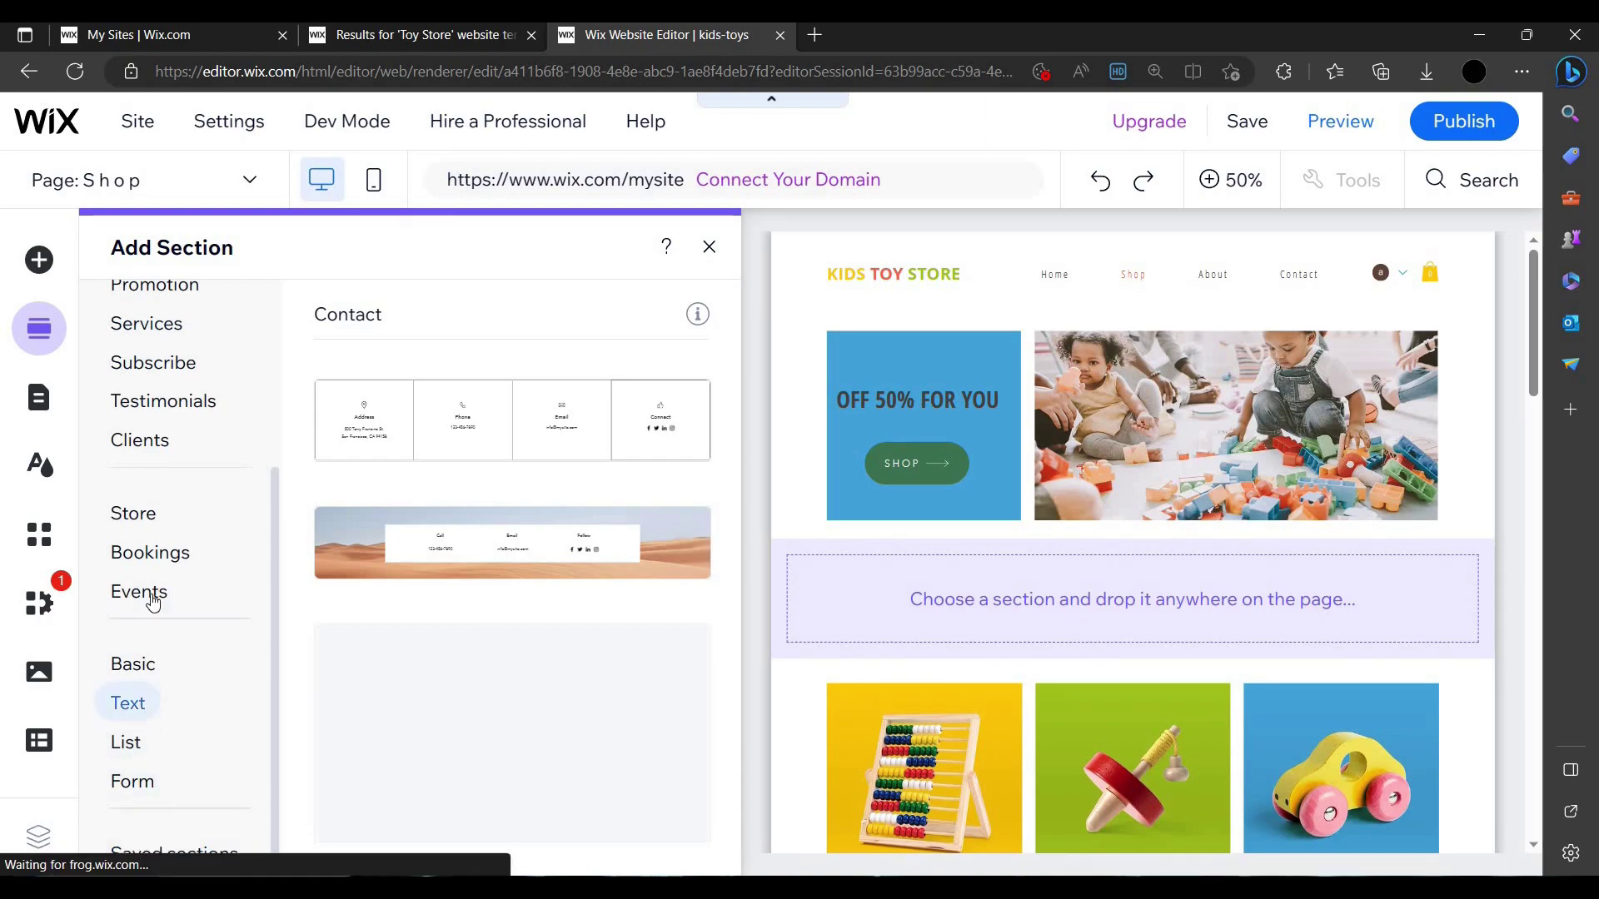
pyautogui.scroll(3, 150, 596)
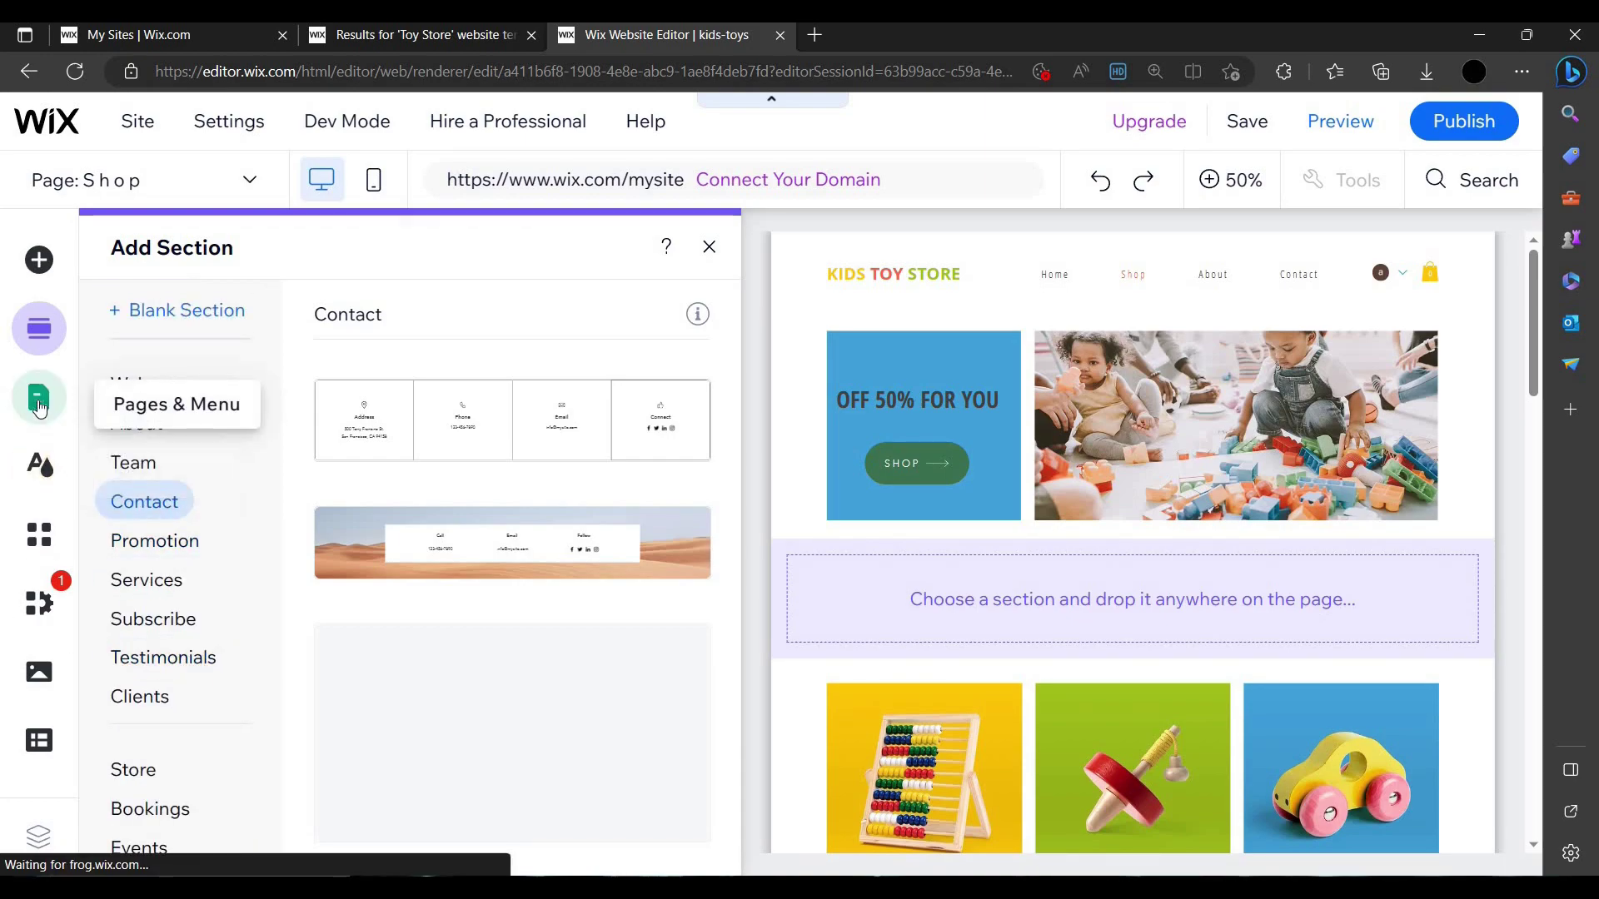
# - Add a second Shop page from the Store Pages list in Pages & Menu
pyautogui.click(39, 400)
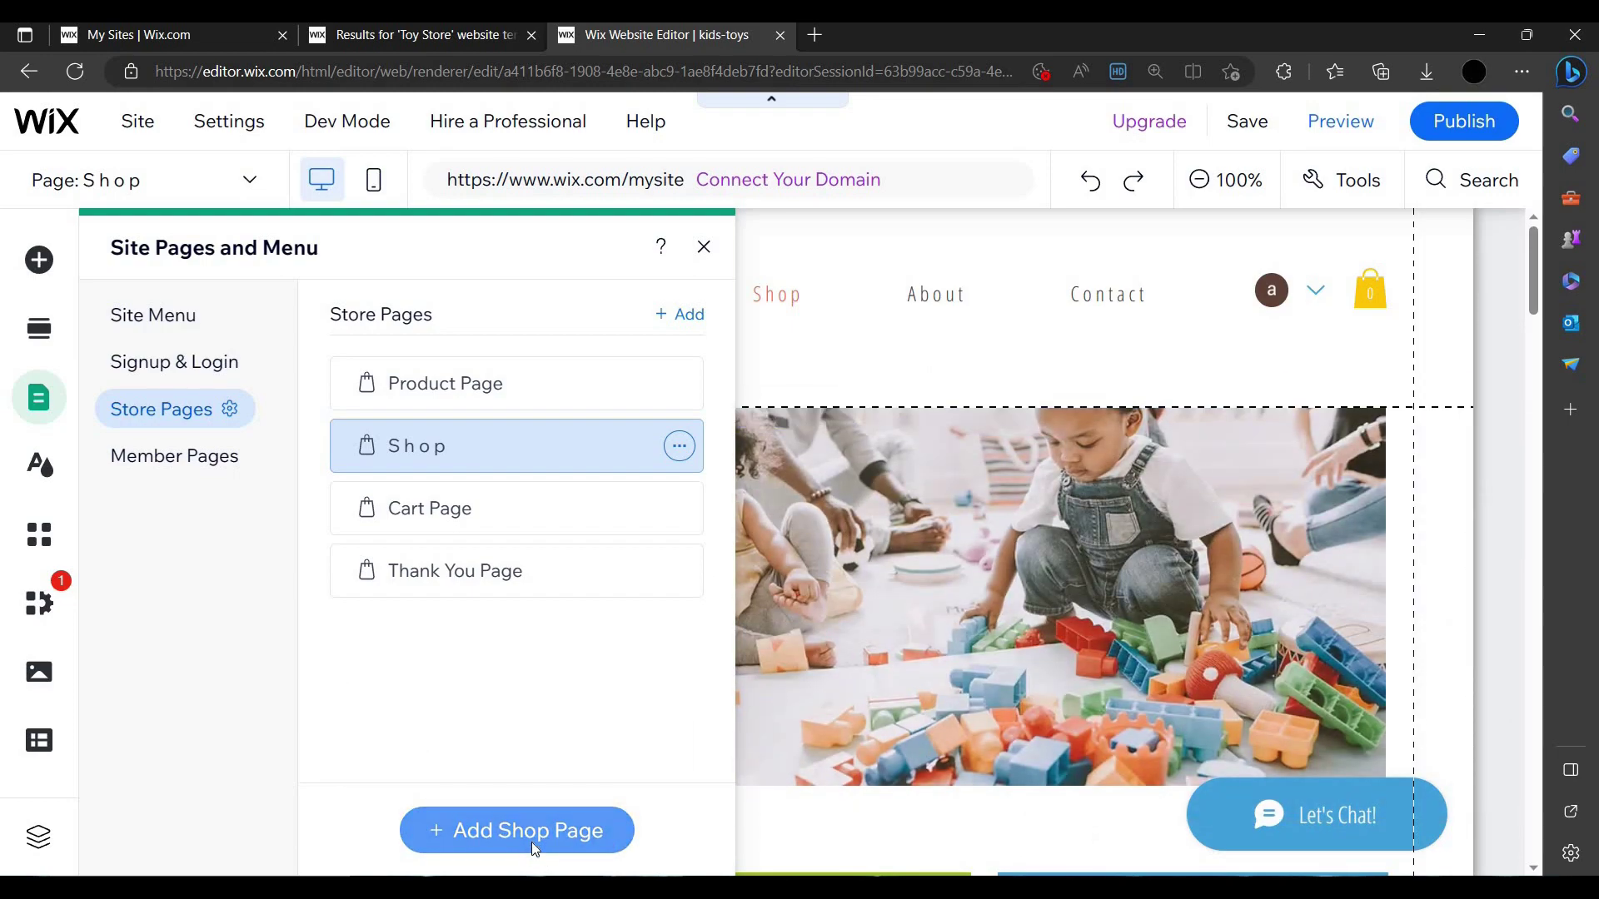
pyautogui.click(534, 848)
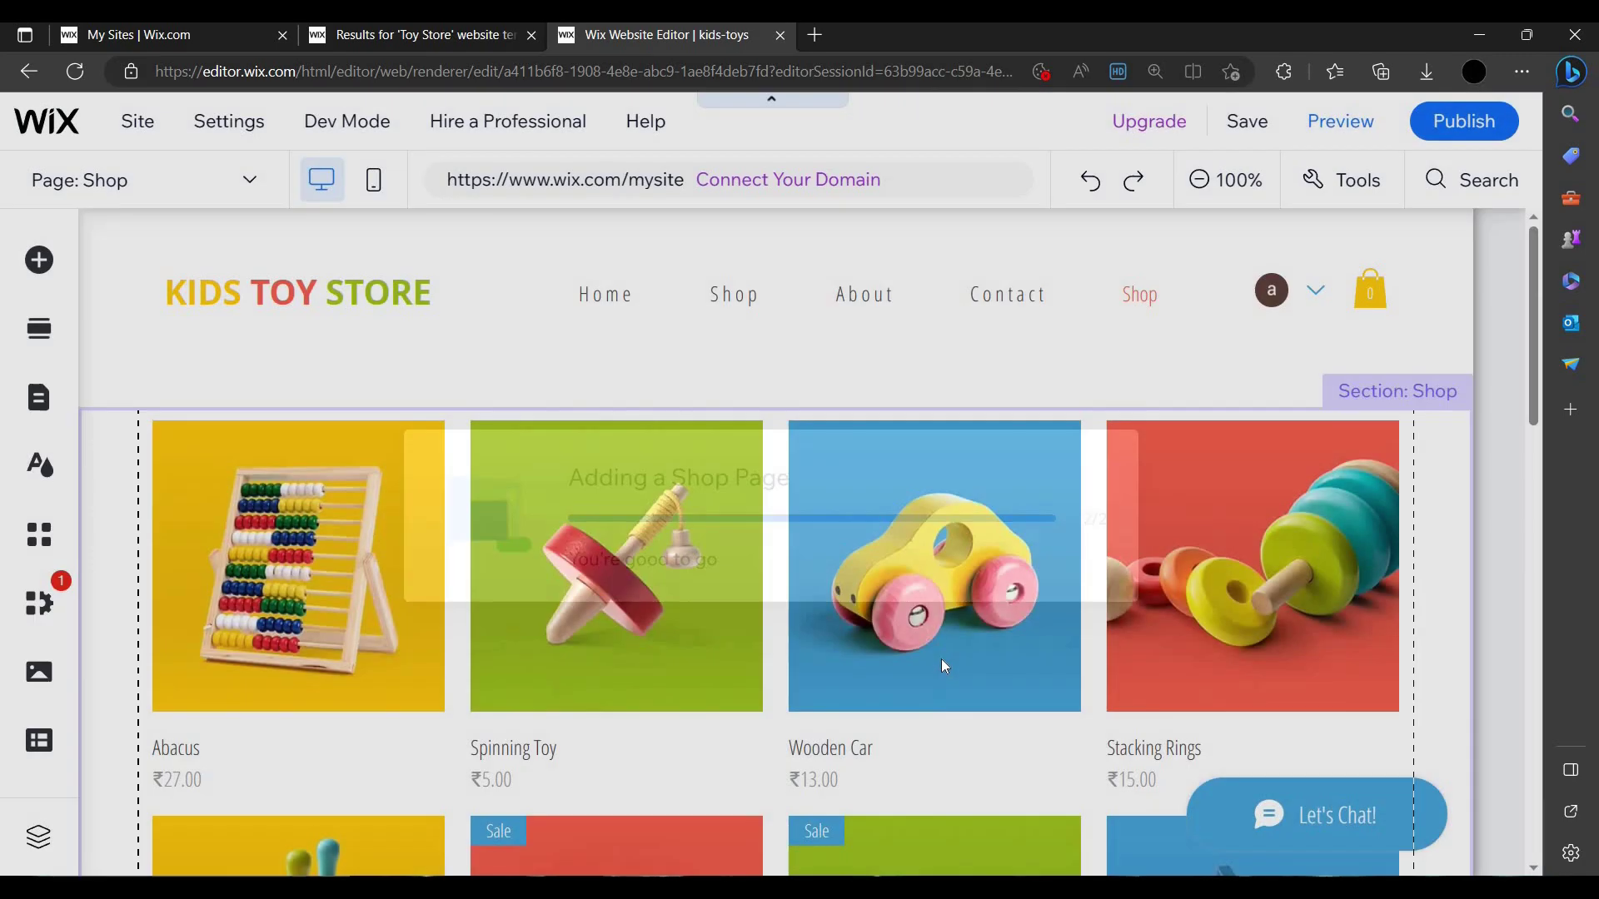
# - Publish the kids toy store and open the live site from the Congratulations dialog
pyautogui.scroll(-15, 916, 789)
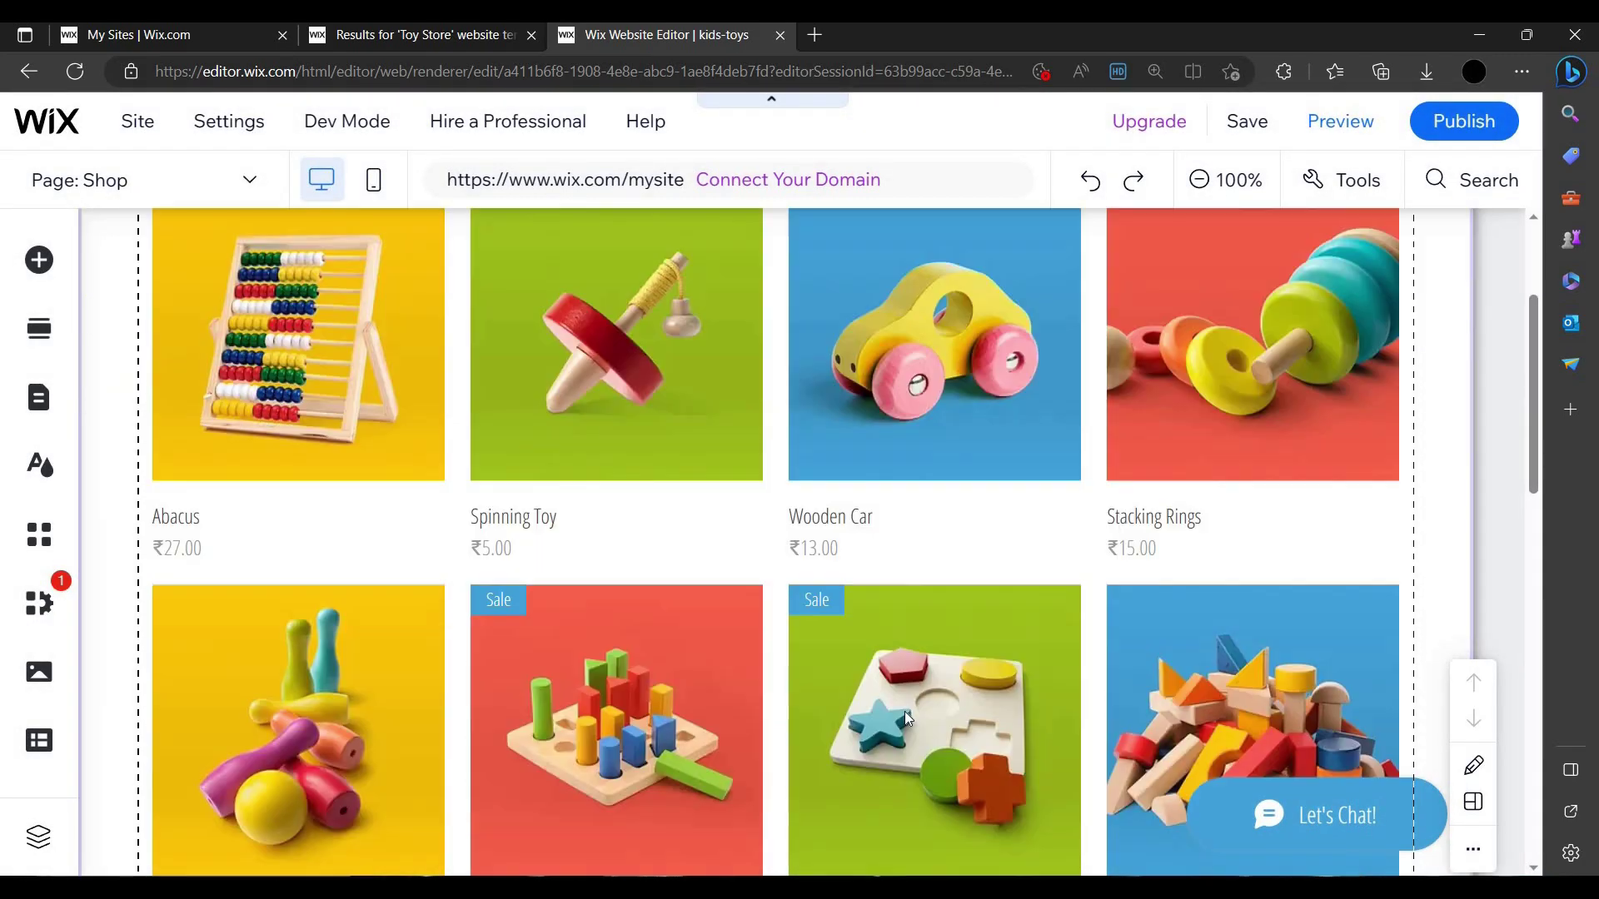
pyautogui.scroll(15, 912, 687)
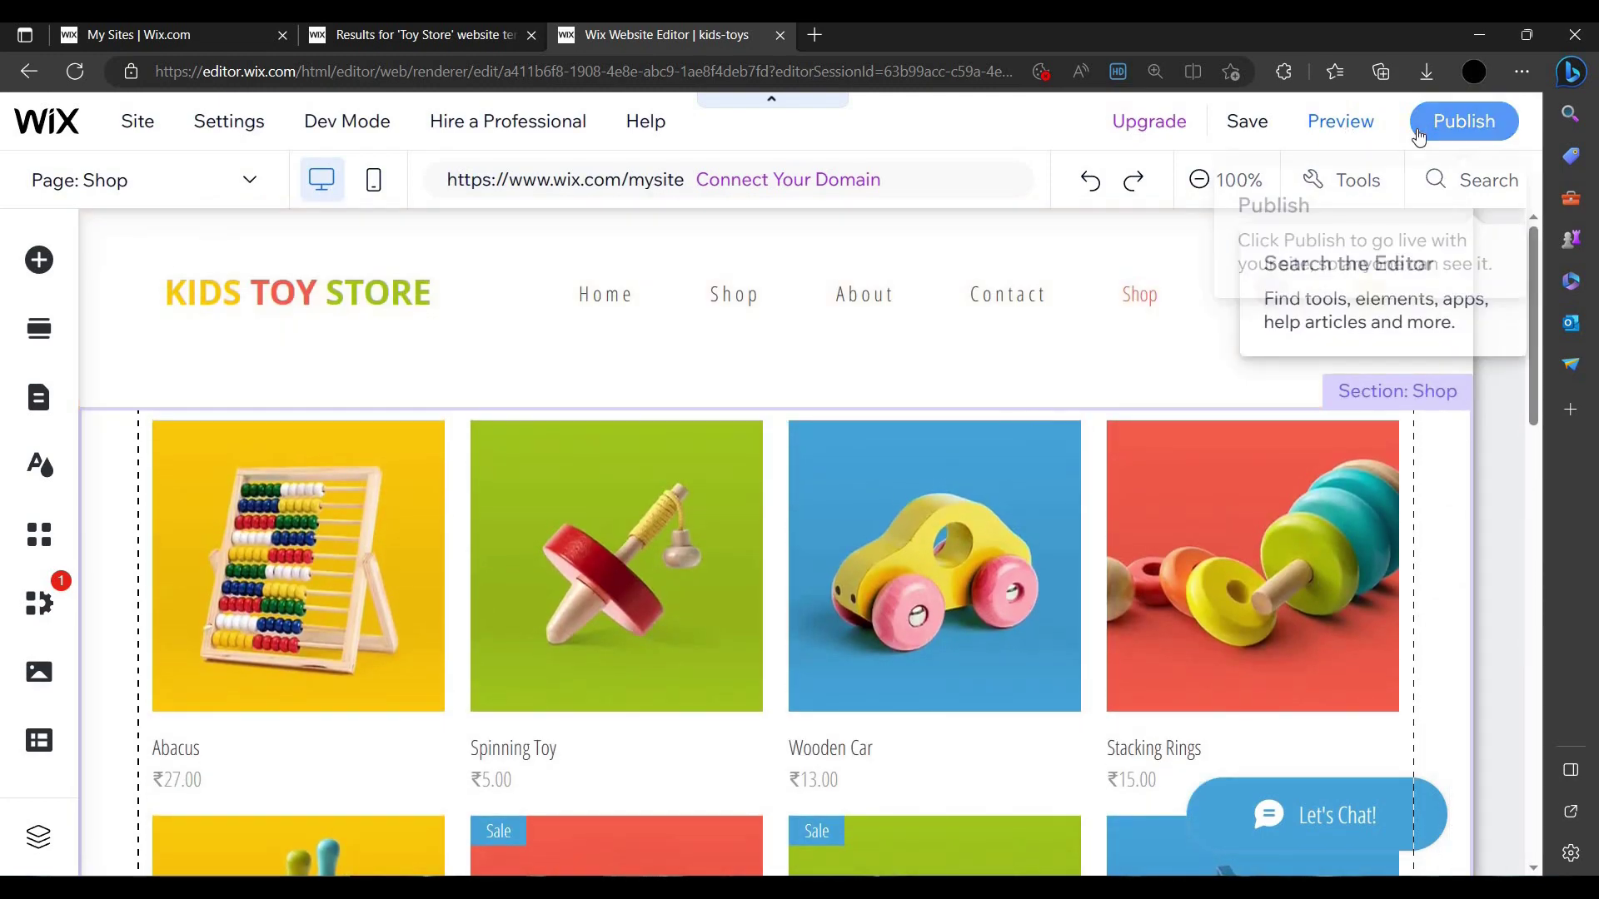
pyautogui.click(1486, 141)
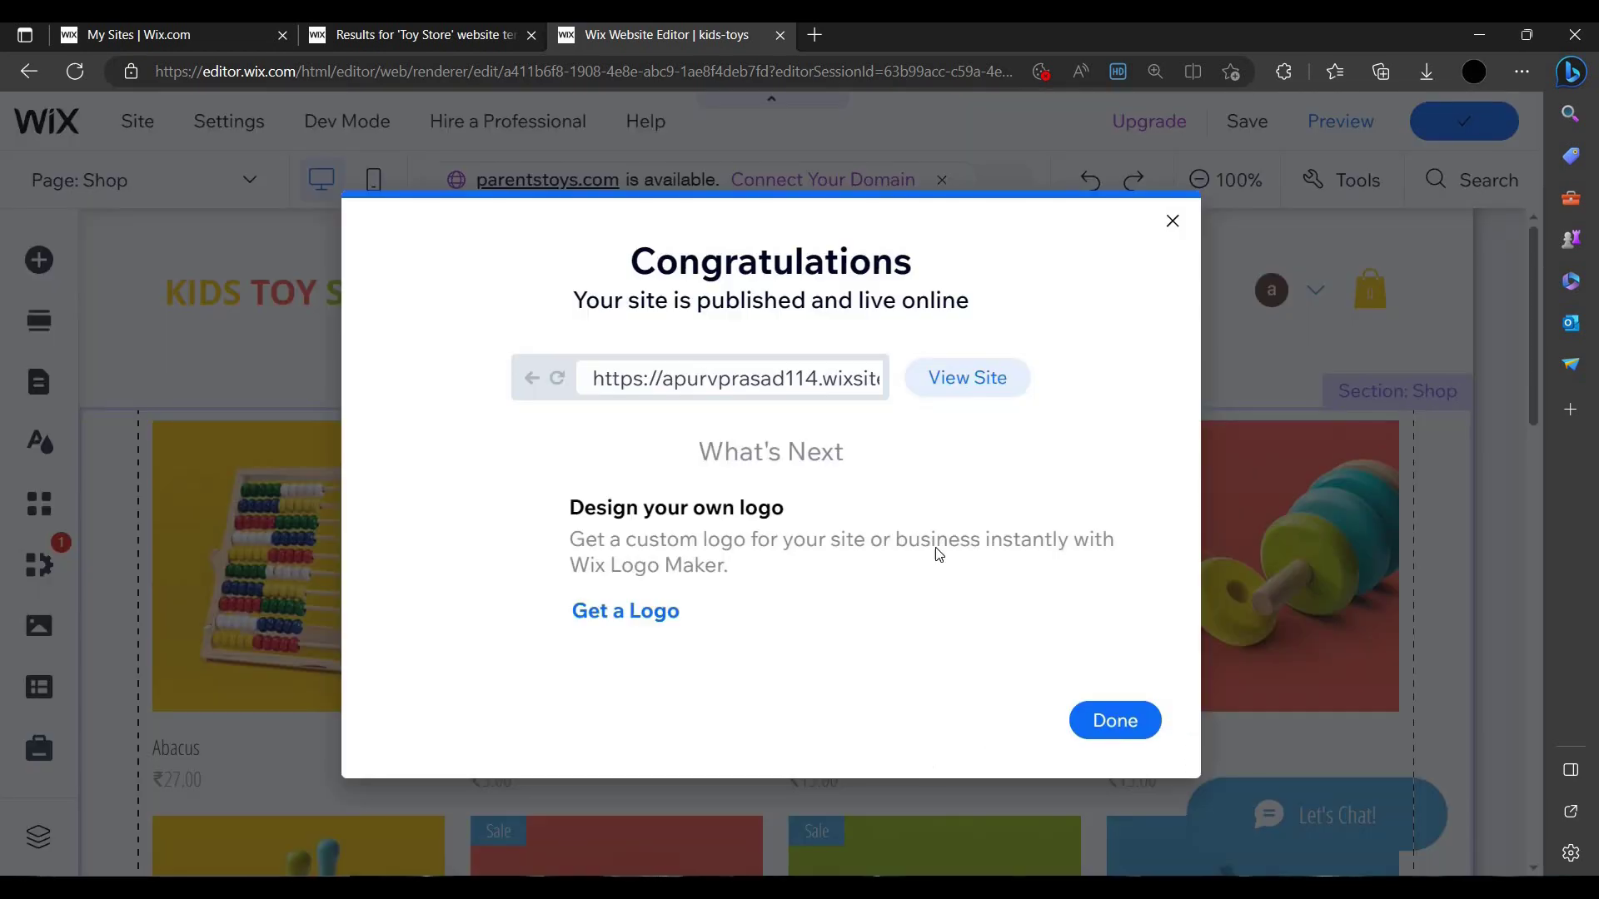
pyautogui.click(990, 376)
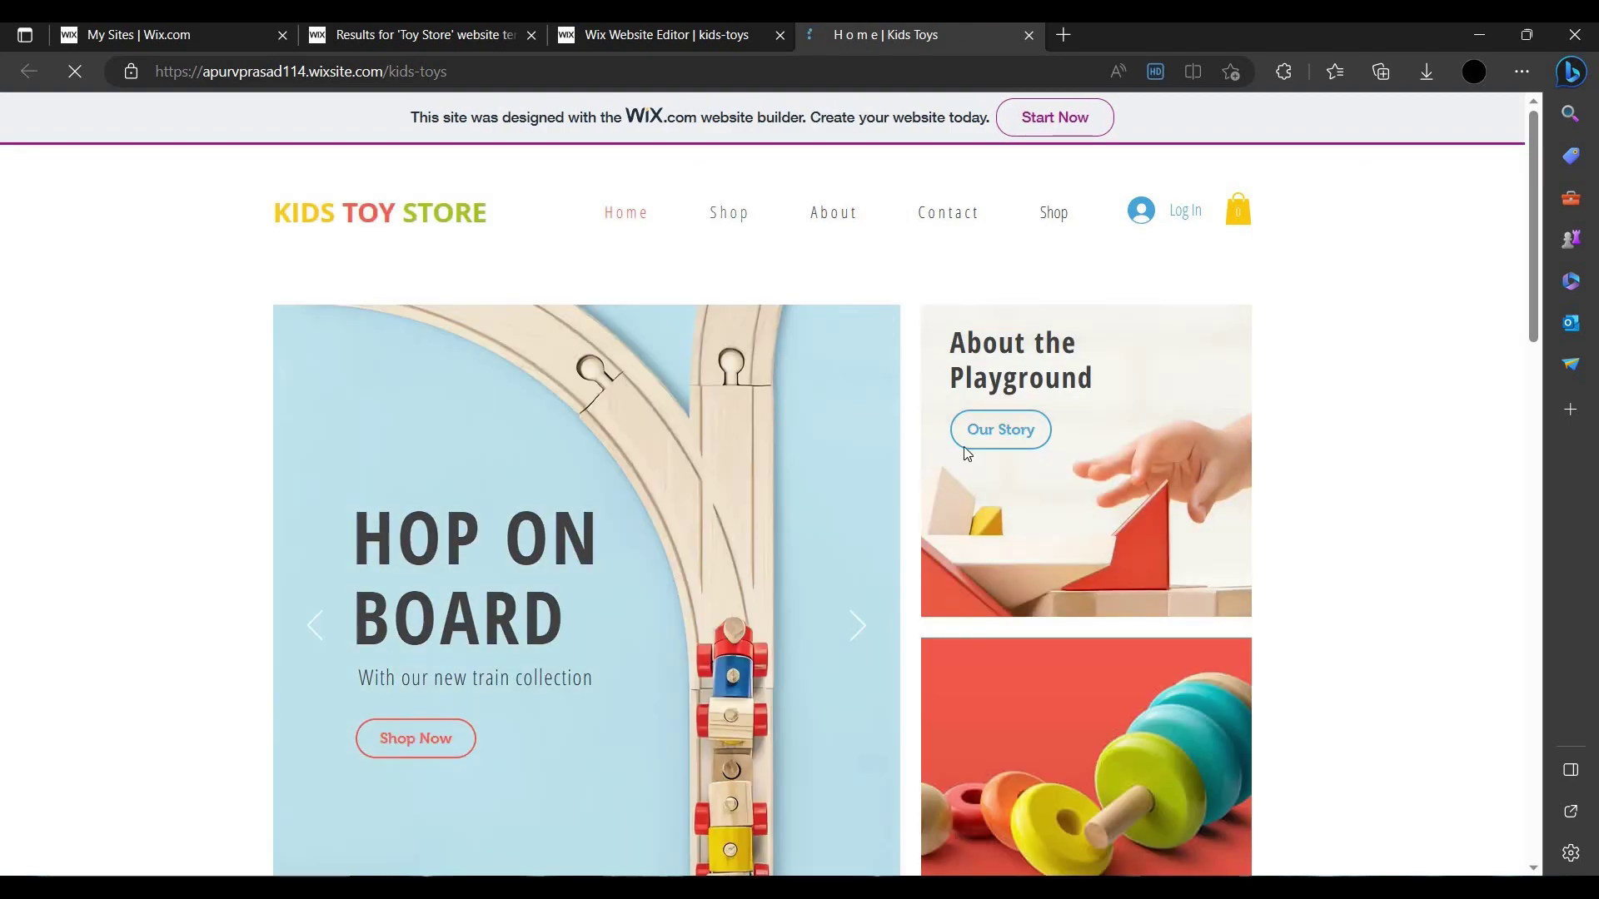
# - Scroll the live home page, then go to the Shop page via the navigation menu
pyautogui.scroll(-20, 966, 452)
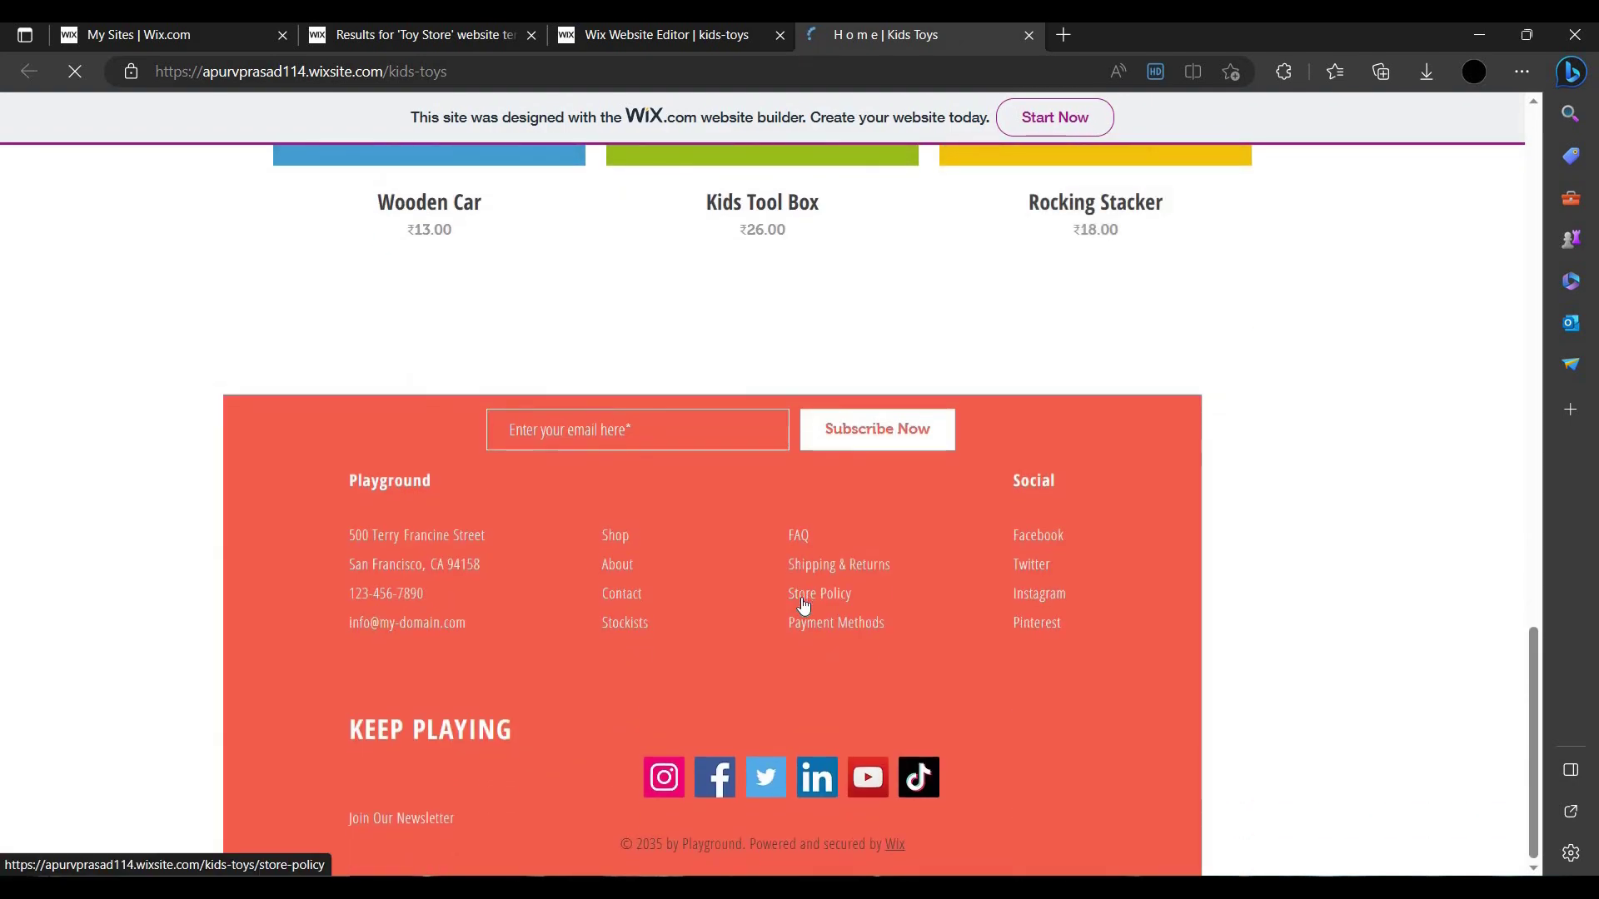
pyautogui.scroll(6, 804, 605)
pyautogui.scroll(-5, 813, 600)
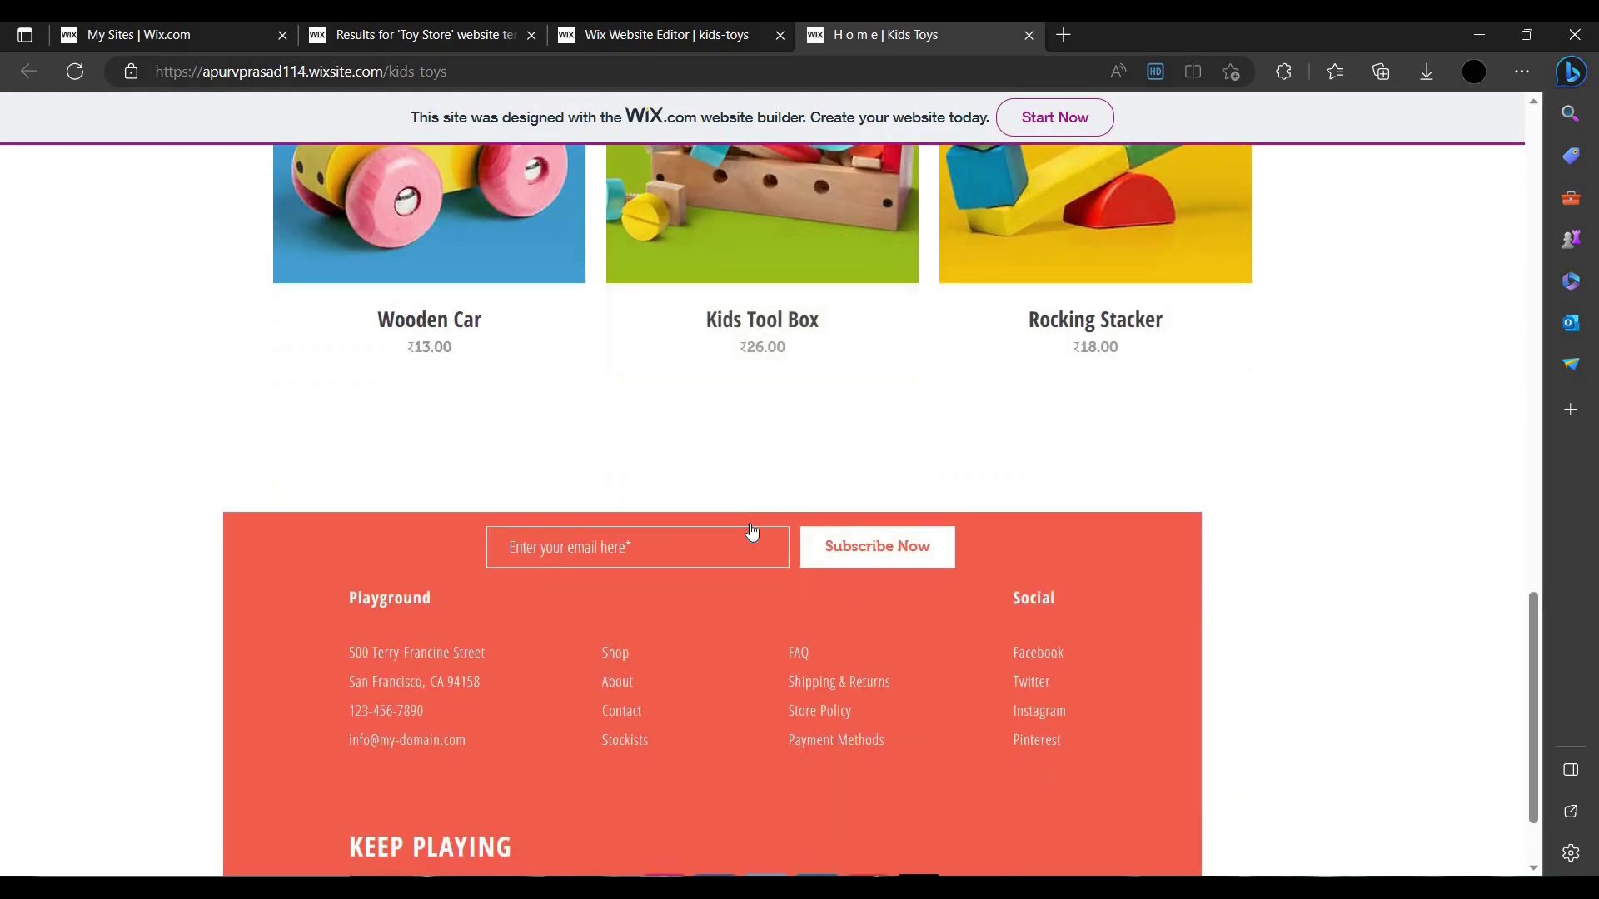
pyautogui.scroll(6, 752, 531)
pyautogui.scroll(-7, 793, 537)
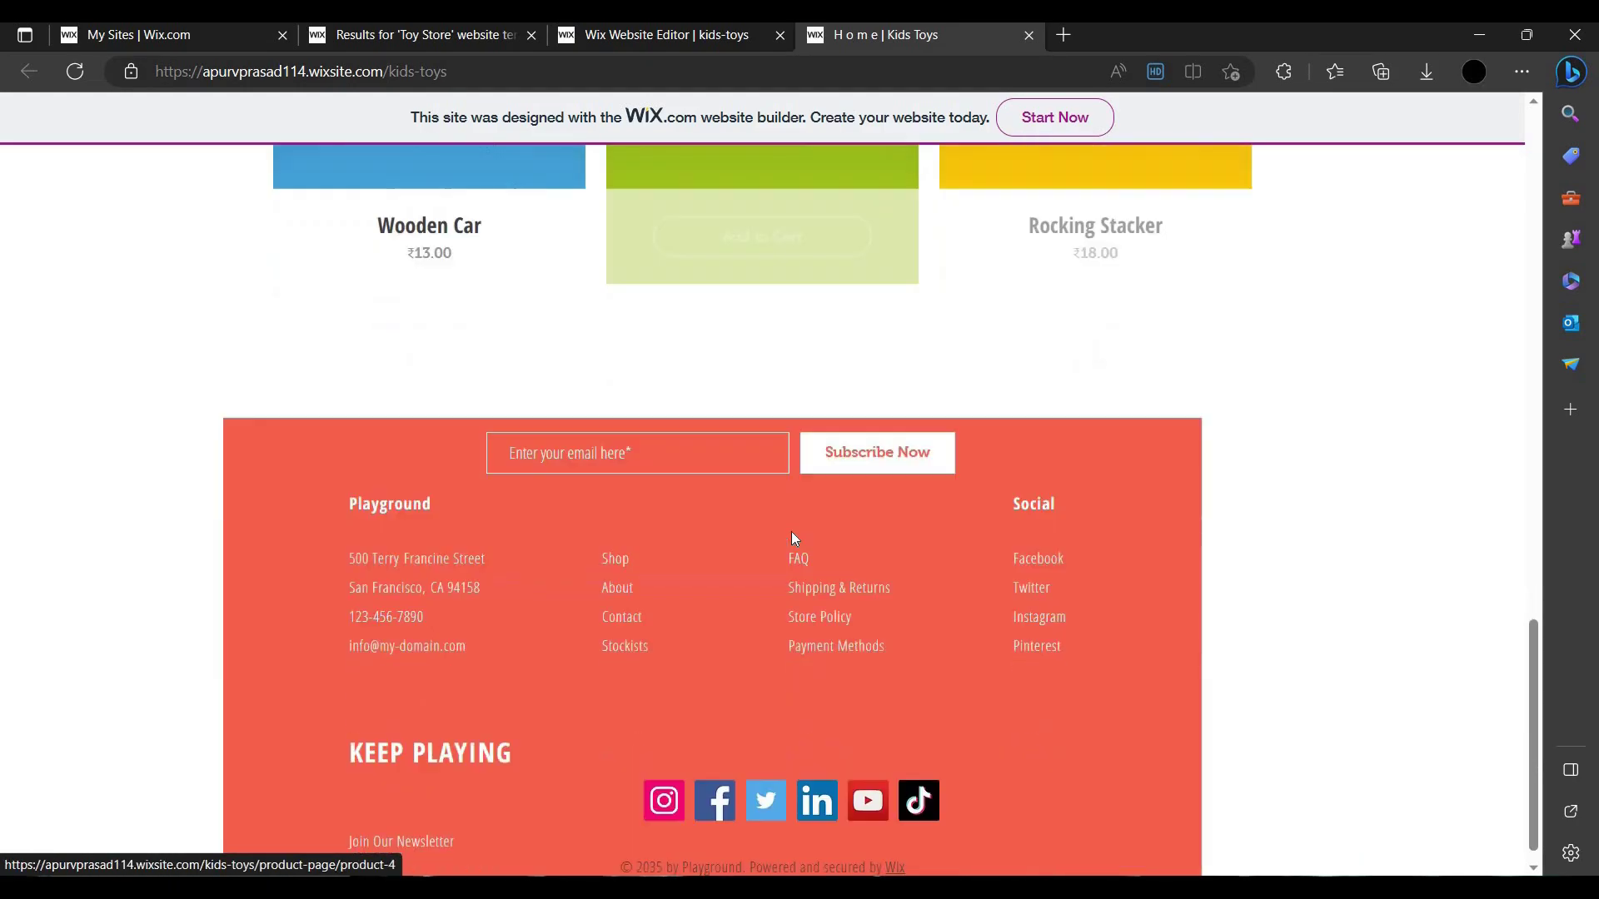
pyautogui.scroll(20, 792, 531)
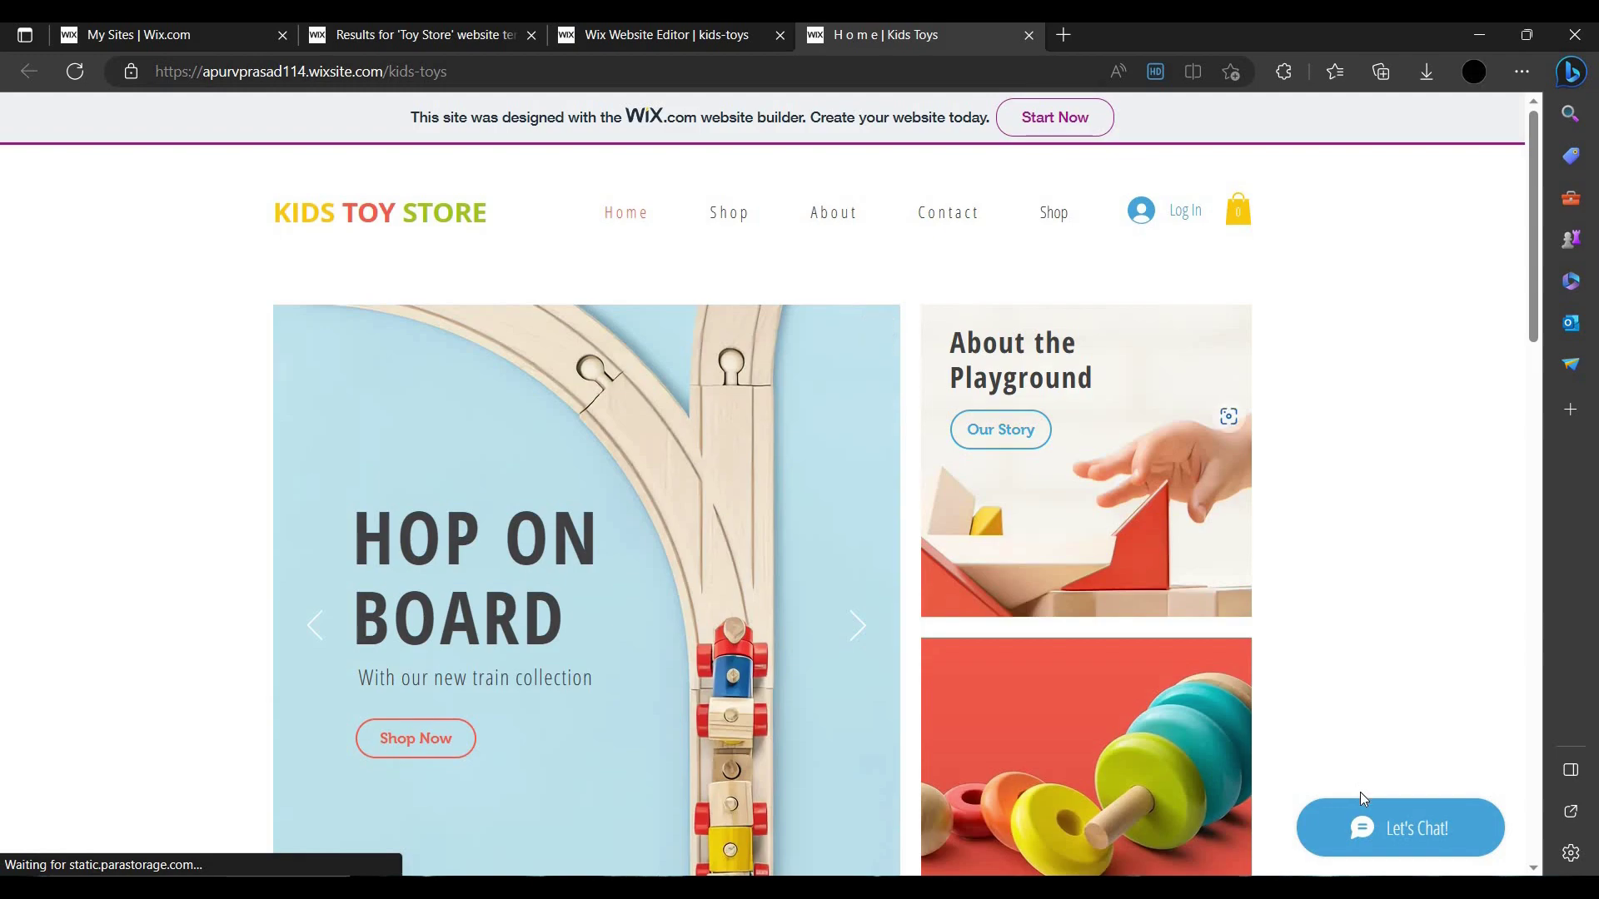
pyautogui.click(716, 224)
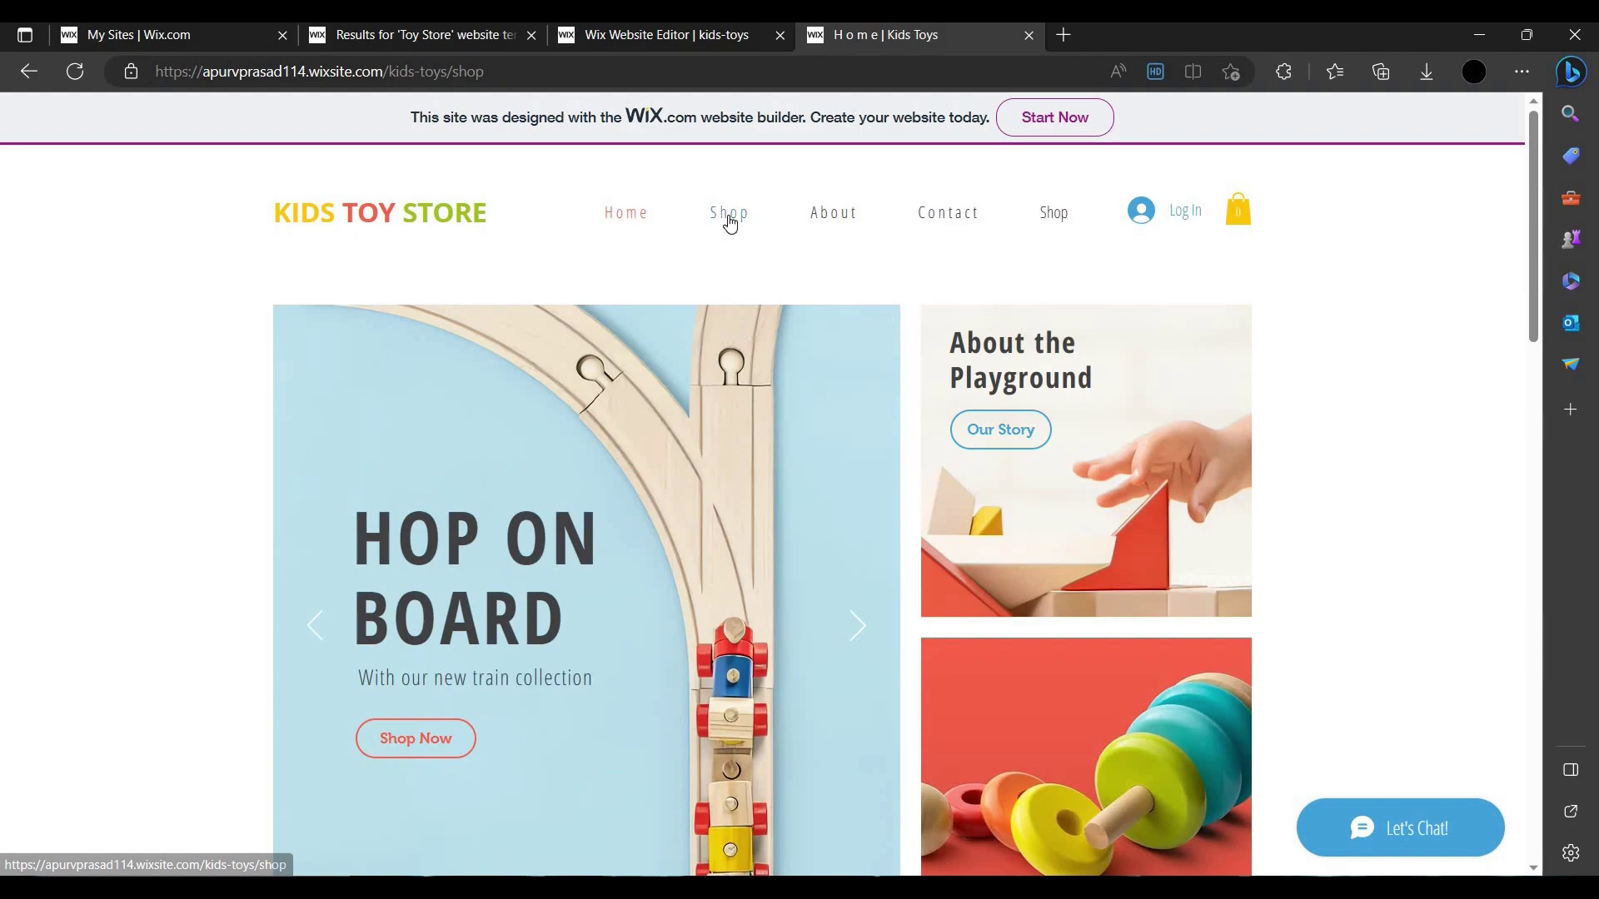
pyautogui.click(726, 221)
# - Look over the Shop page's toy products and click into the contact form's first name field
pyautogui.scroll(-6, 910, 466)
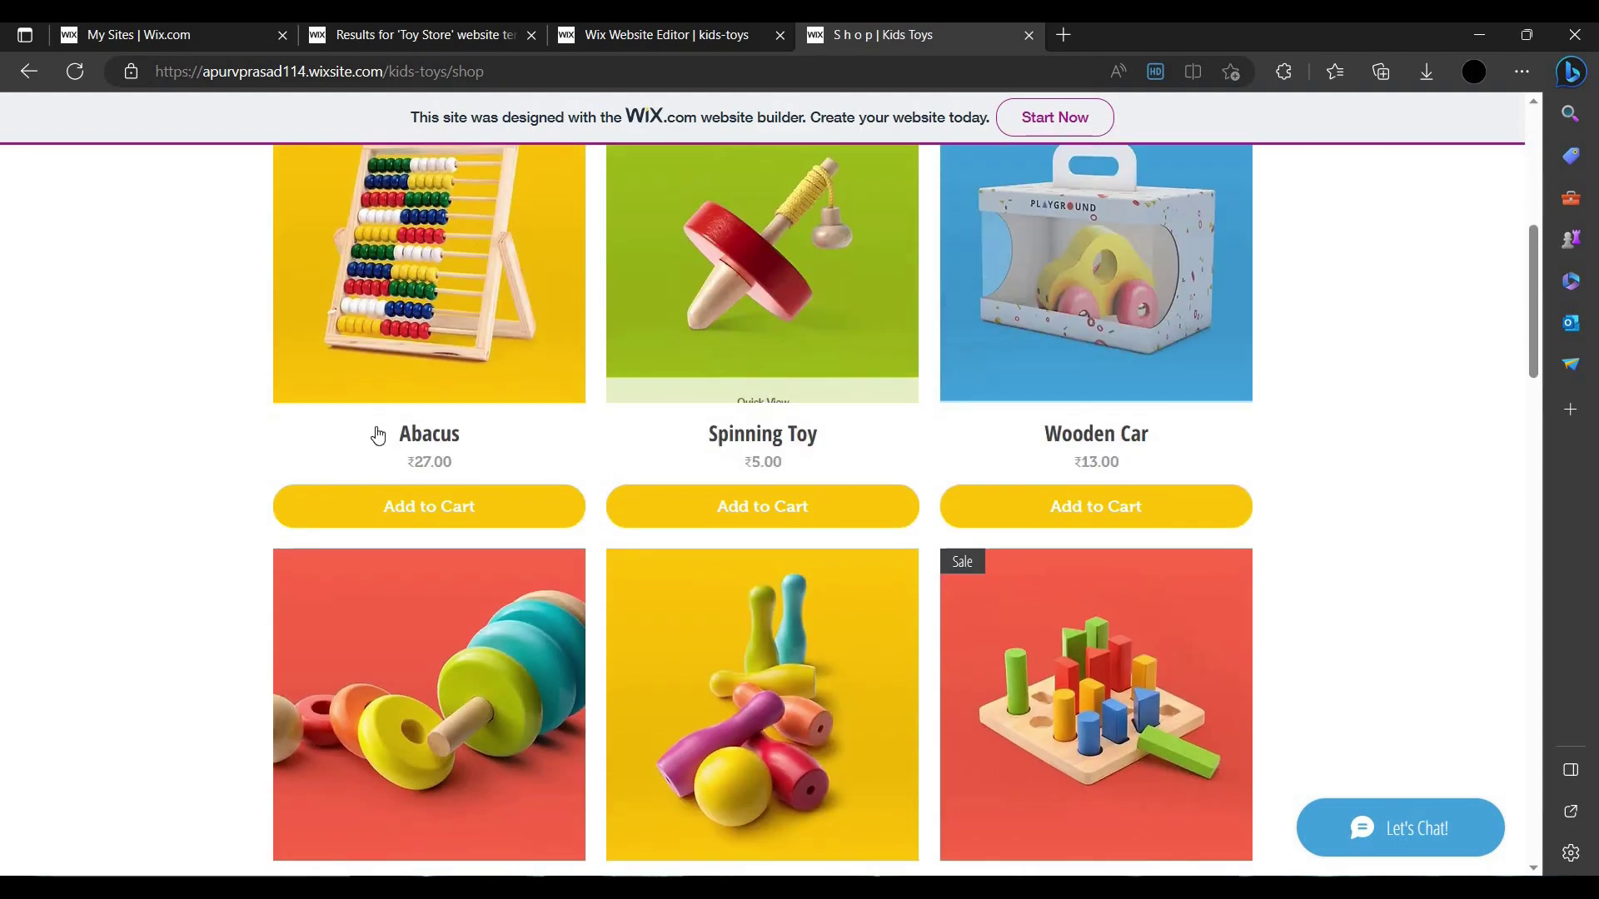
pyautogui.scroll(2, 418, 453)
pyautogui.scroll(2, 359, 556)
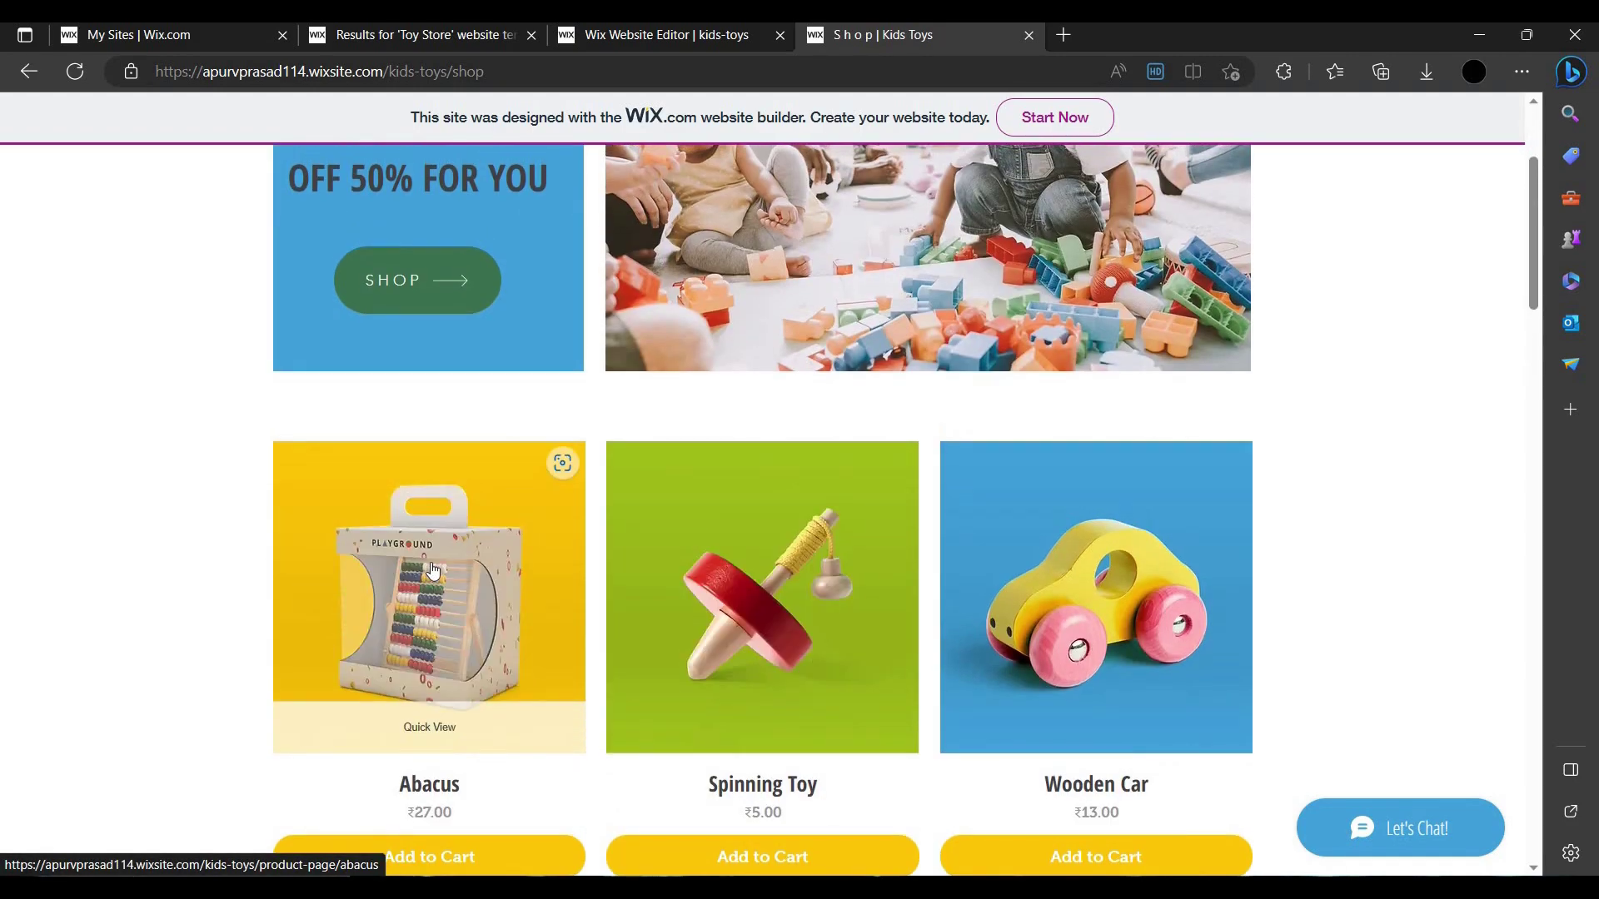
pyautogui.scroll(-1, 367, 566)
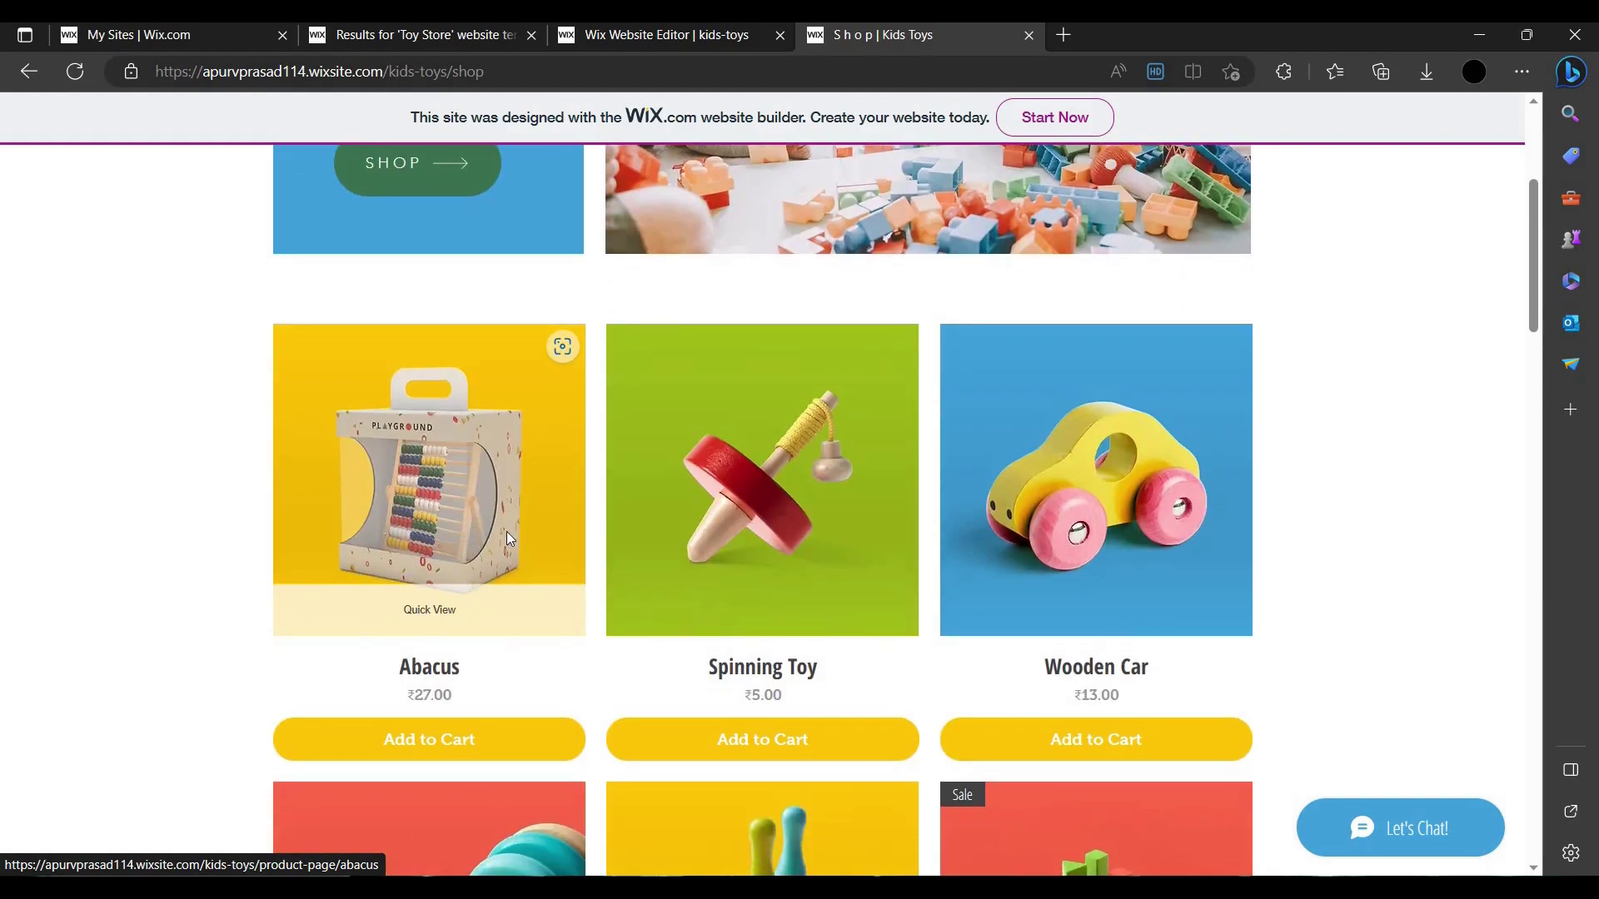
pyautogui.scroll(-12, 508, 537)
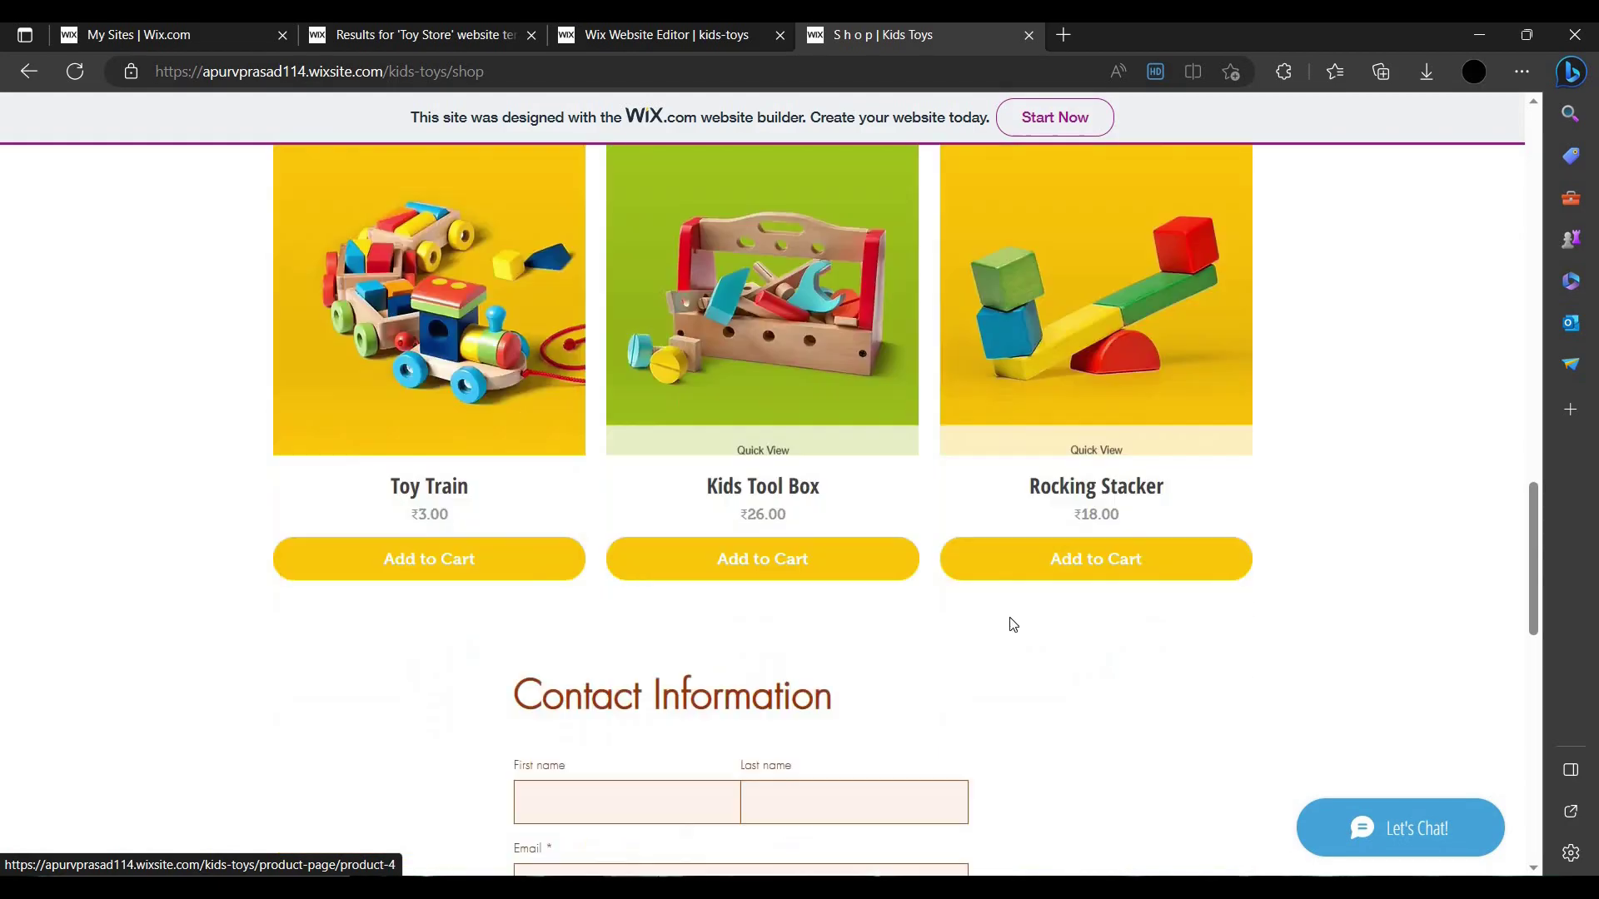
pyautogui.scroll(-9, 910, 525)
pyautogui.scroll(3, 749, 499)
pyautogui.click(588, 354)
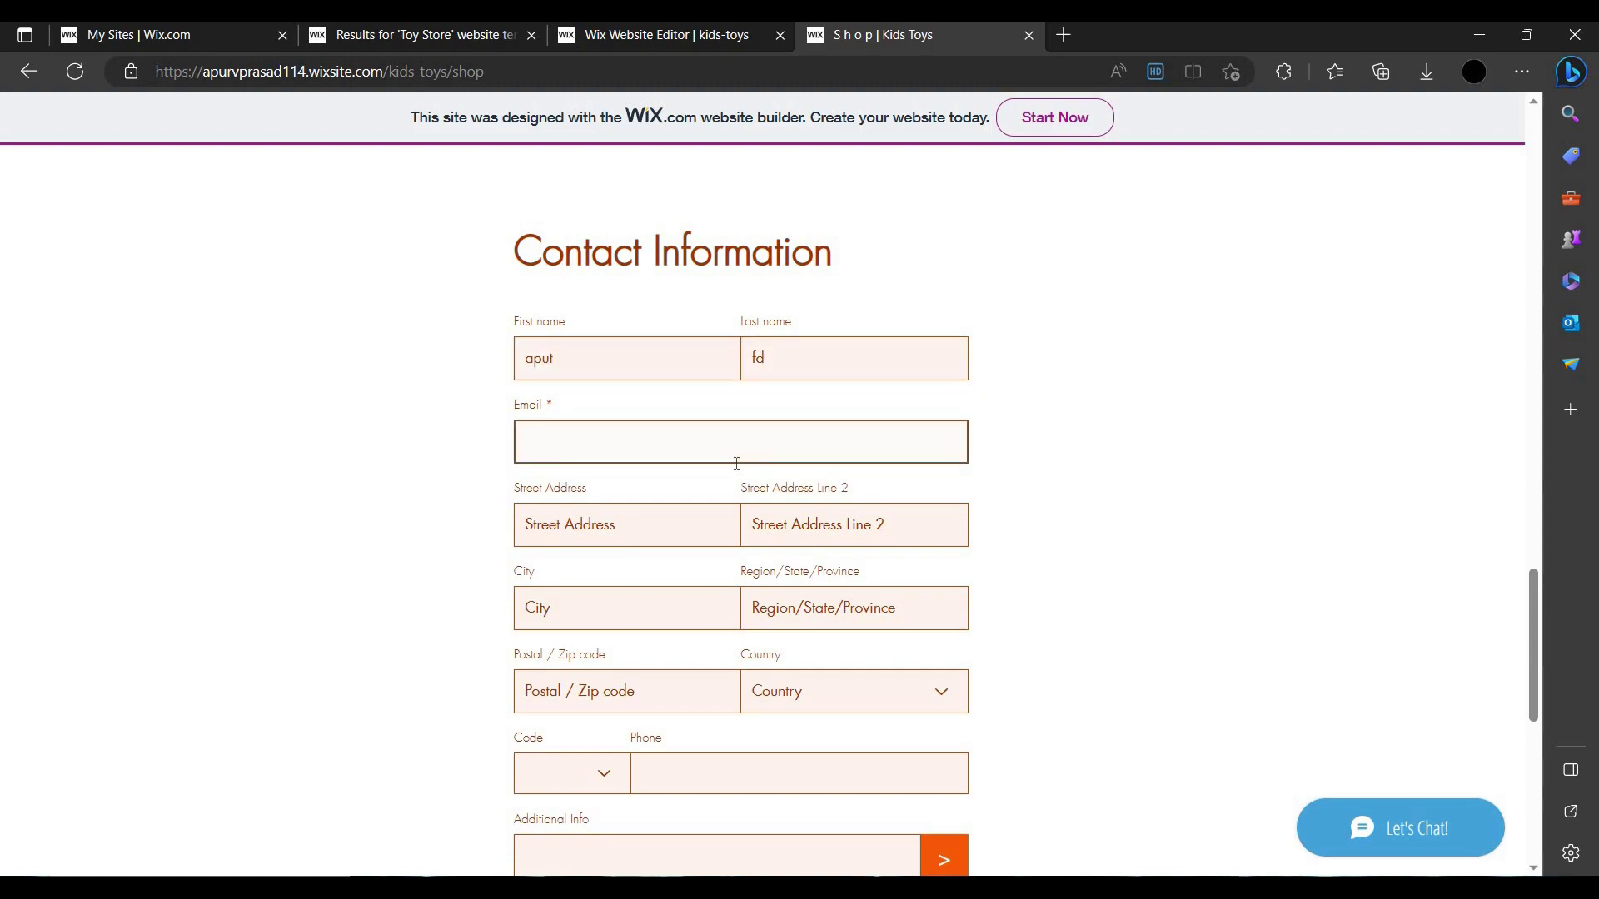
pyautogui.scroll(-4, 715, 502)
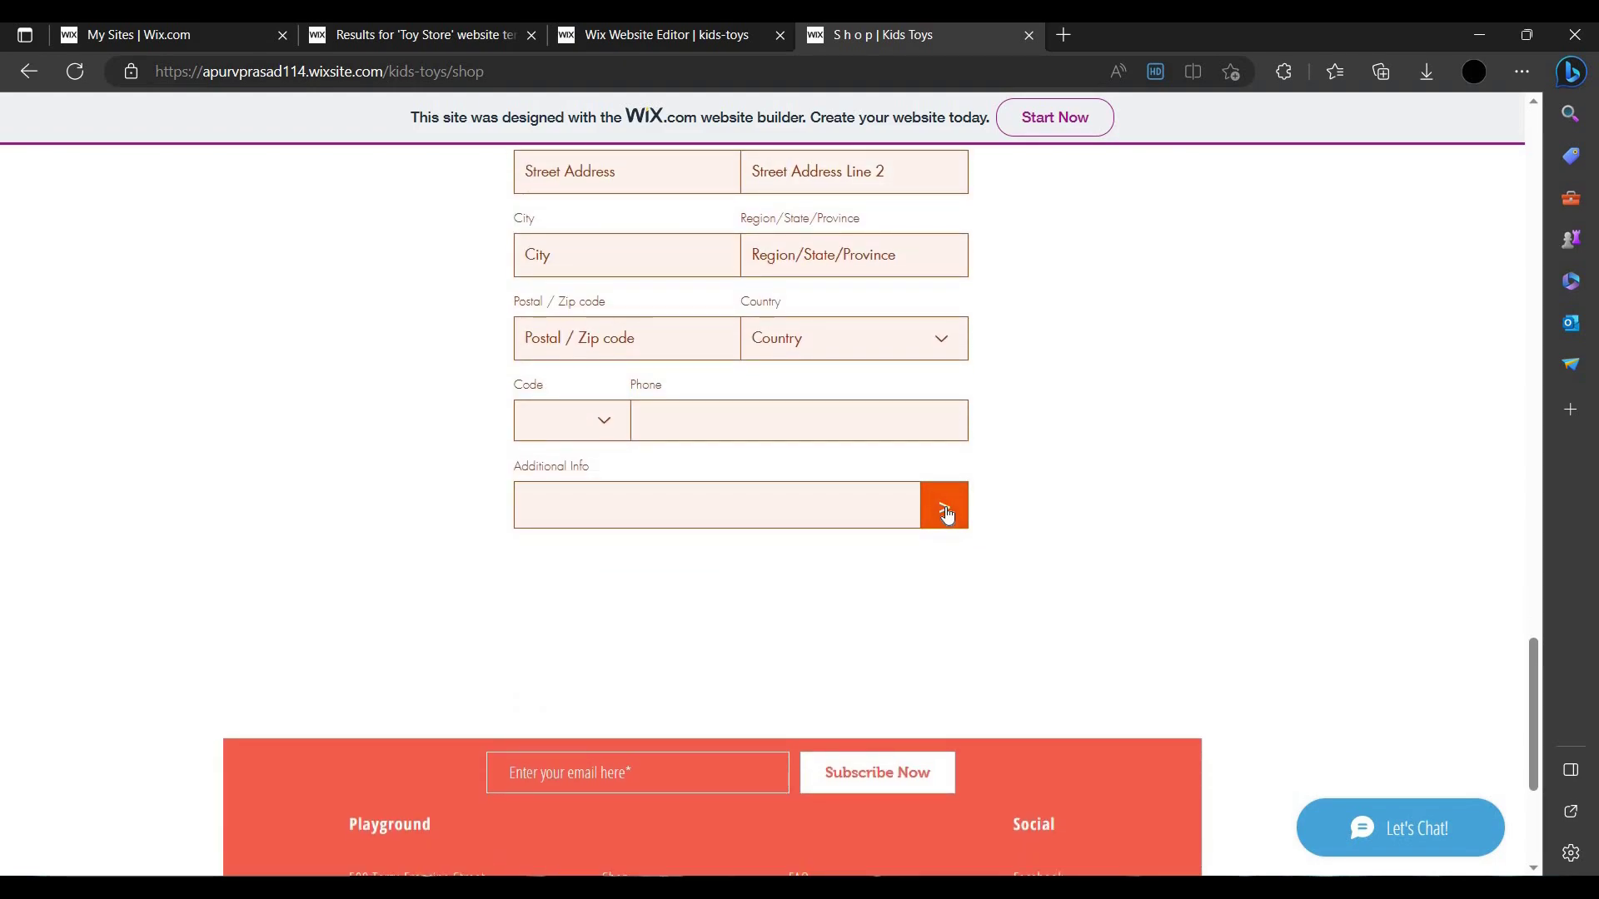
pyautogui.scroll(15, 988, 528)
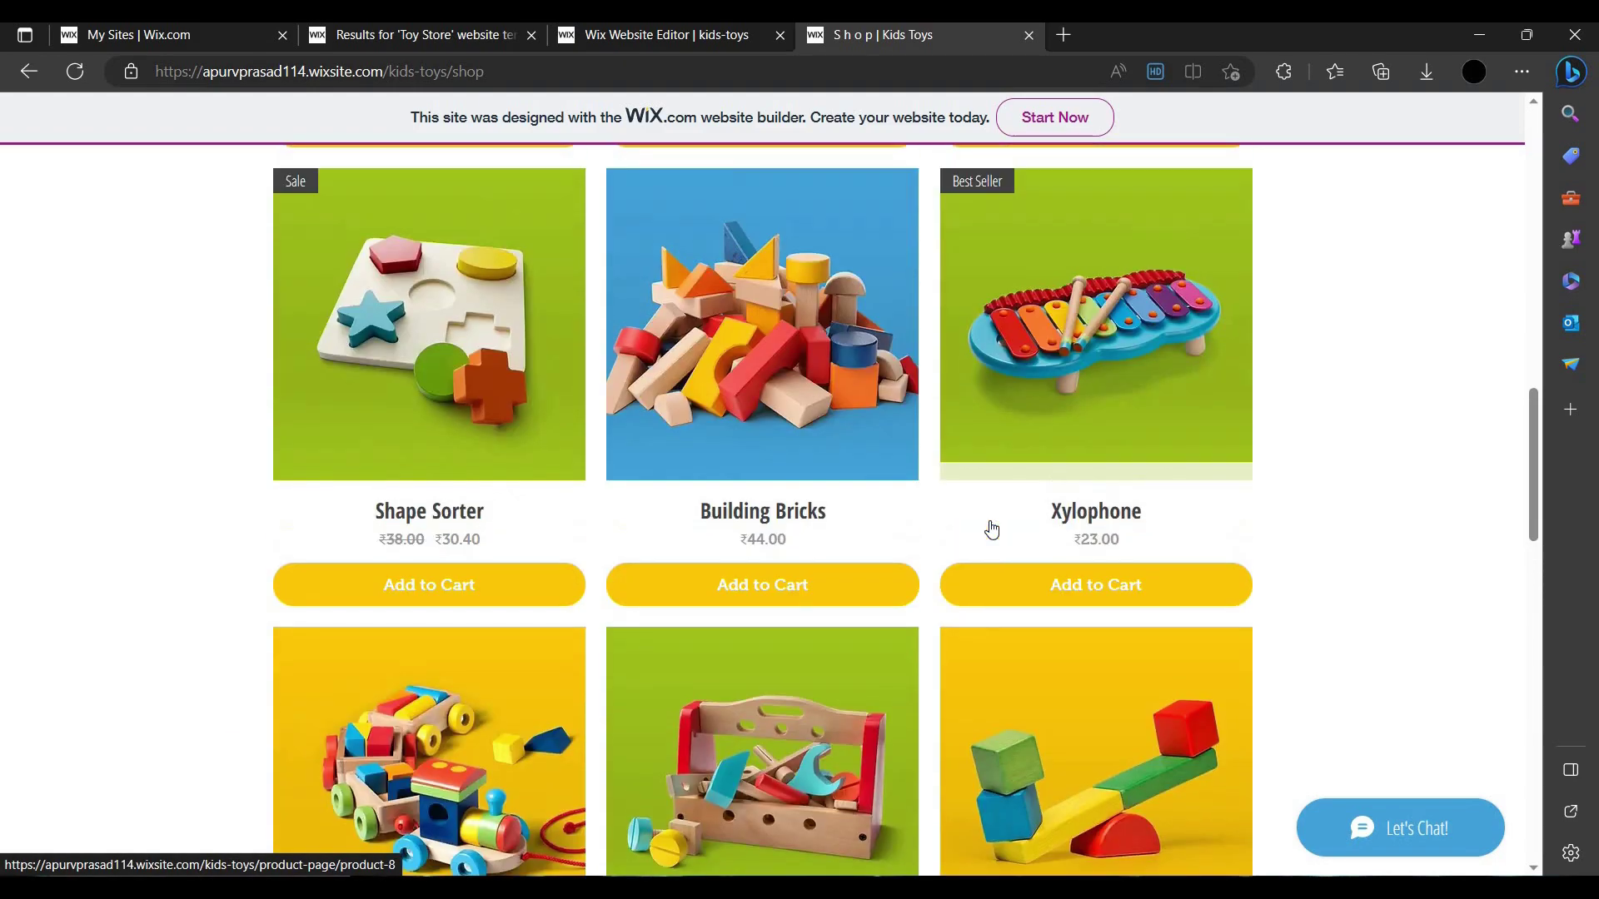
pyautogui.scroll(14, 990, 530)
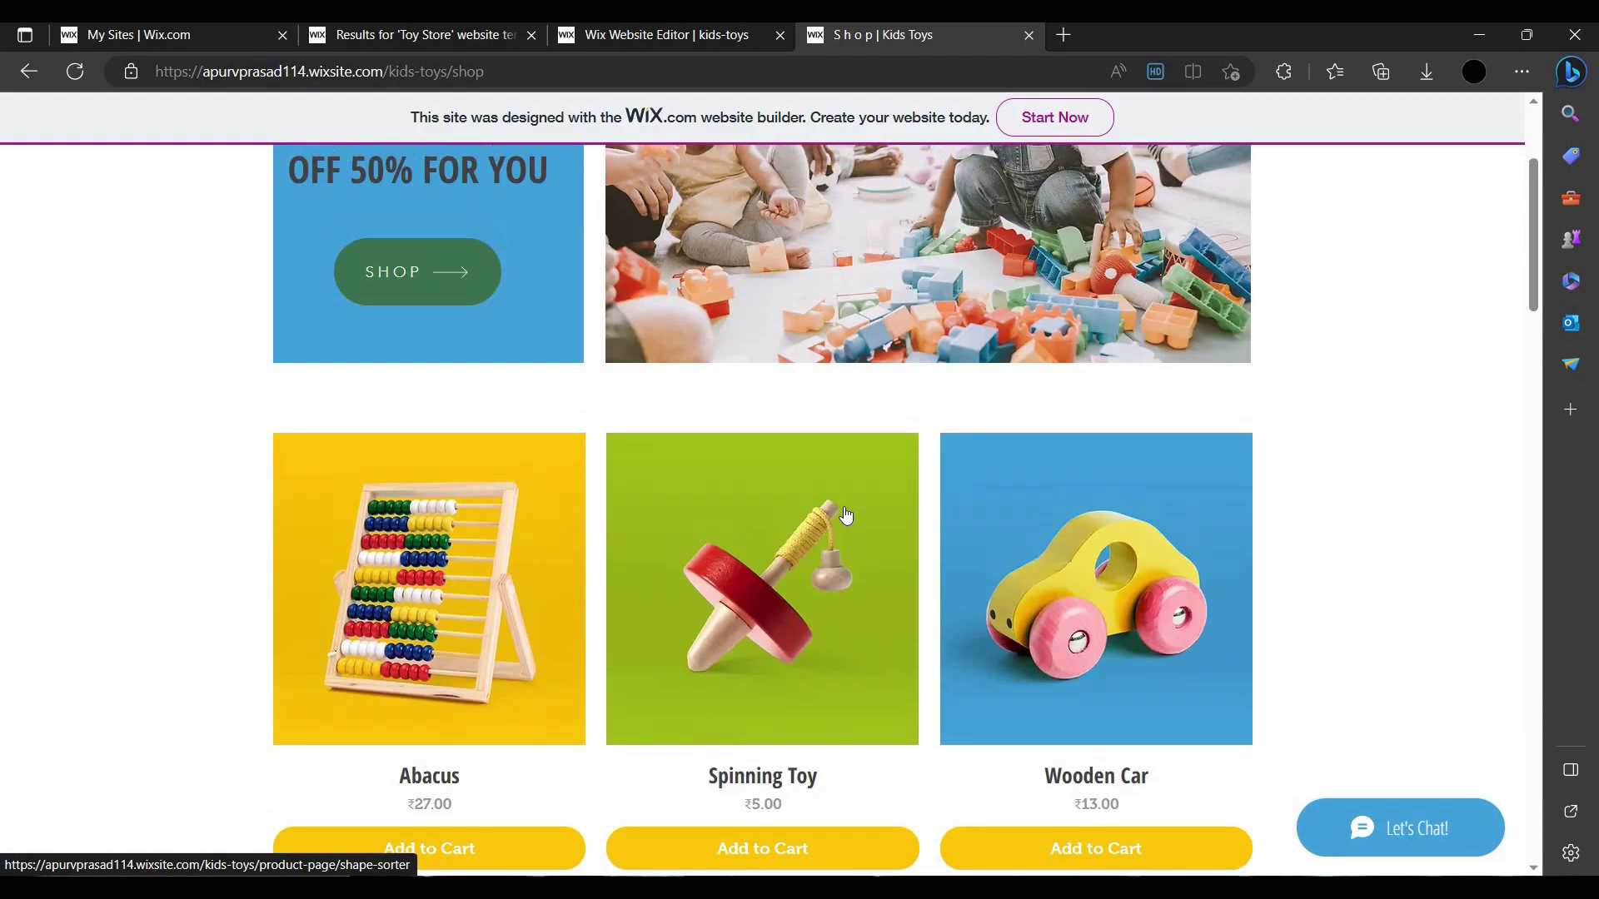
pyautogui.scroll(3, 682, 507)
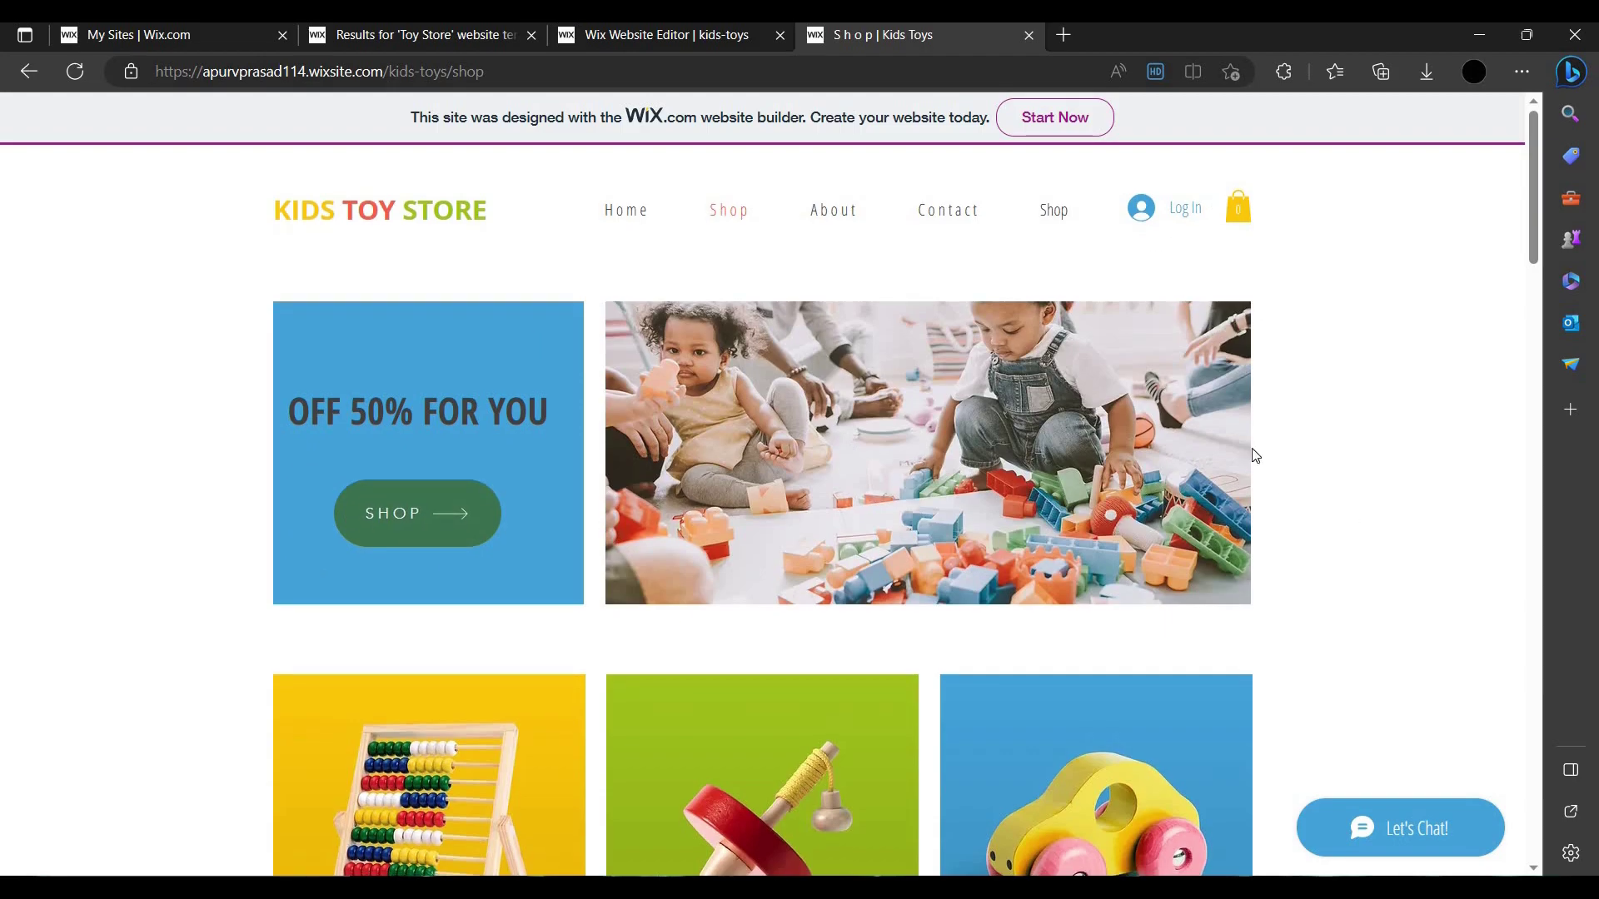
pyautogui.scroll(-20, 1252, 453)
pyautogui.scroll(-1, 999, 727)
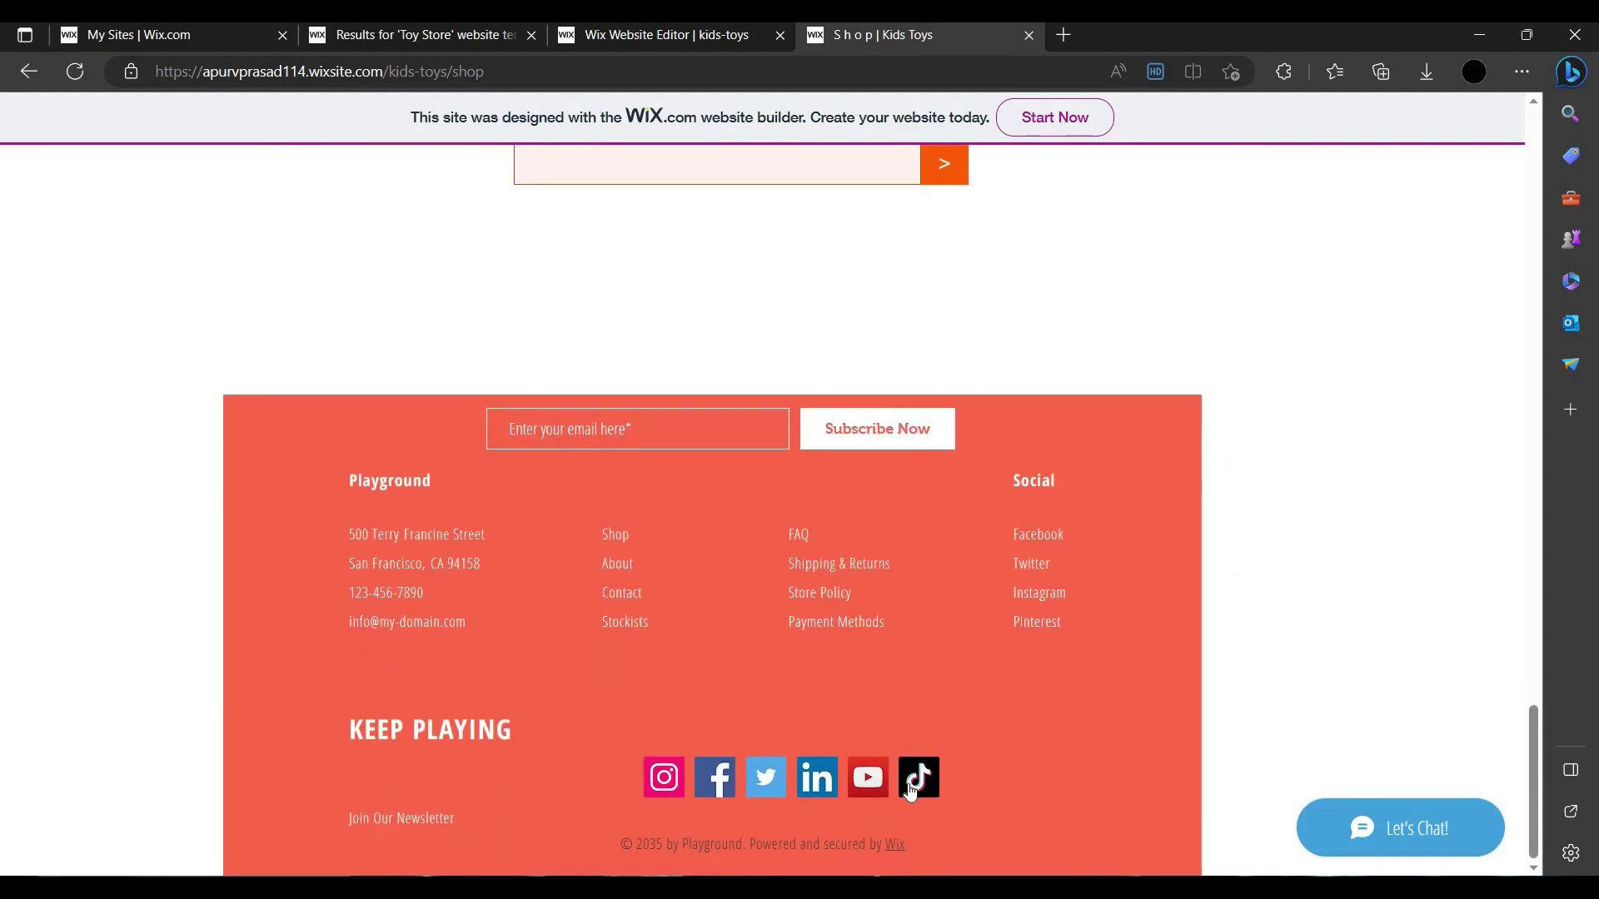
# - Test the footer's Instagram link, close the Instagram tab and return to the Wix editor
pyautogui.click(664, 779)
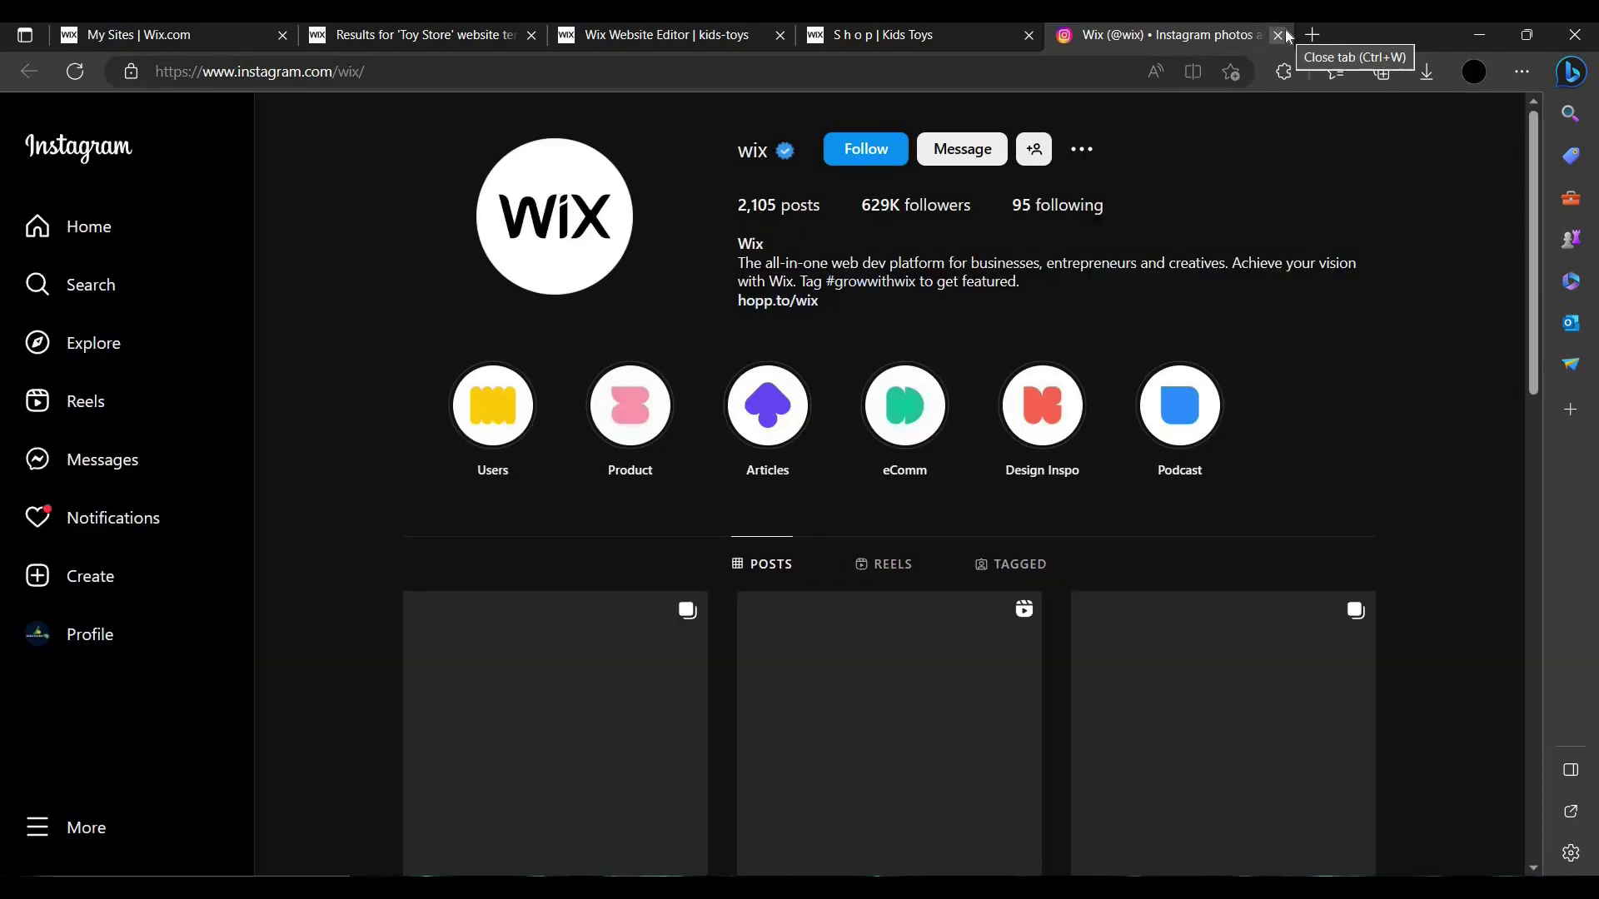
pyautogui.click(1278, 34)
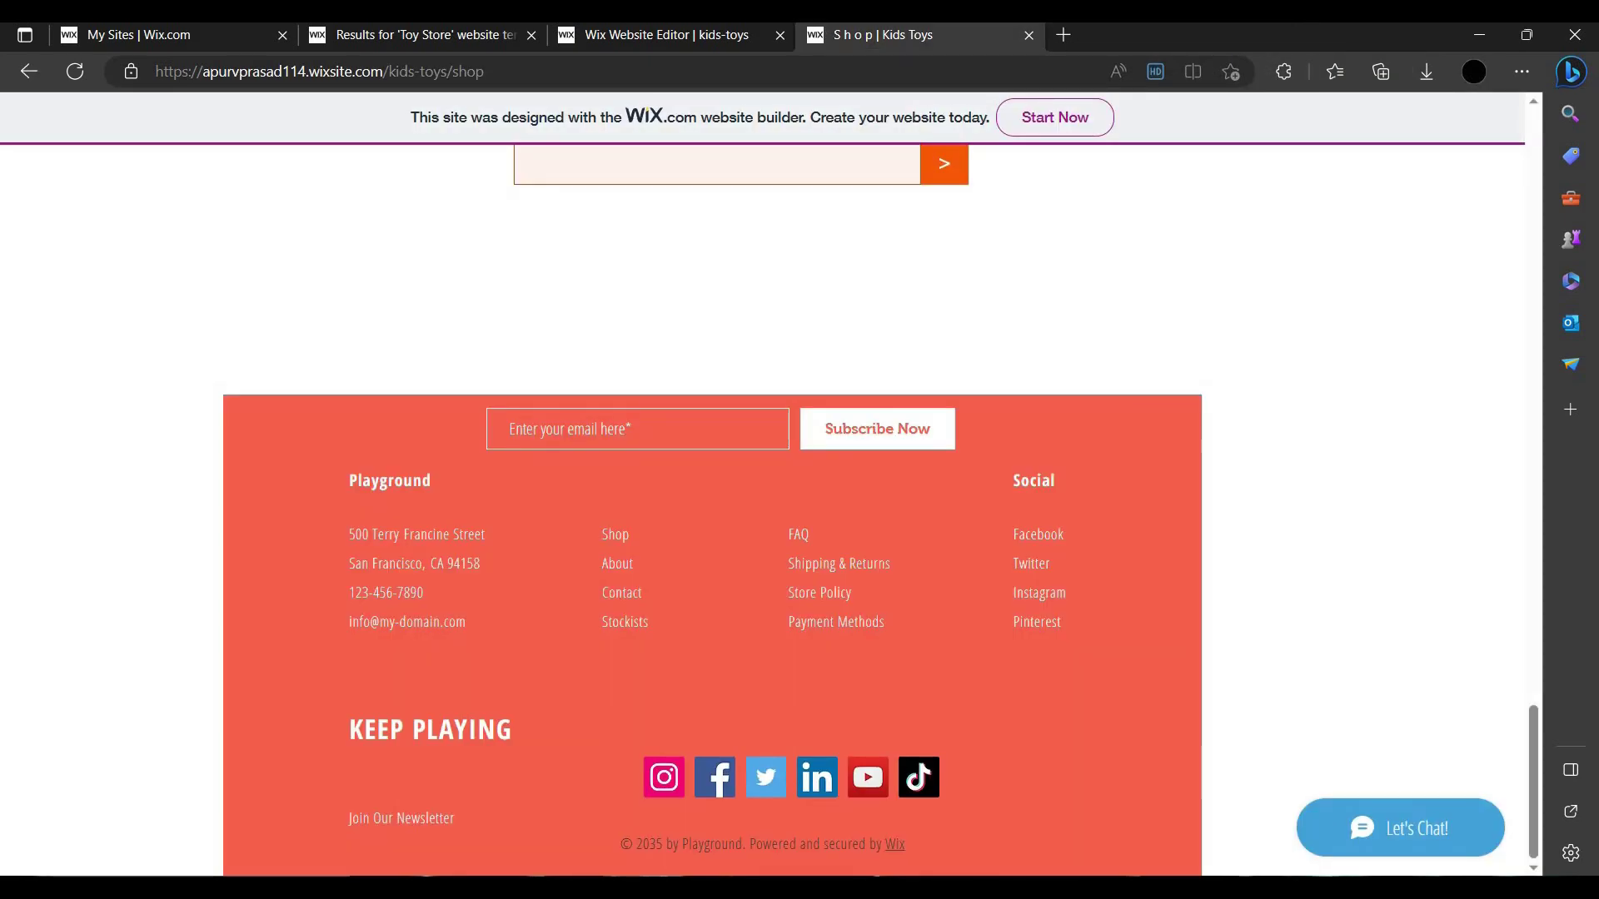
pyautogui.hotkey('ctrl', 'shift', 'Tab')
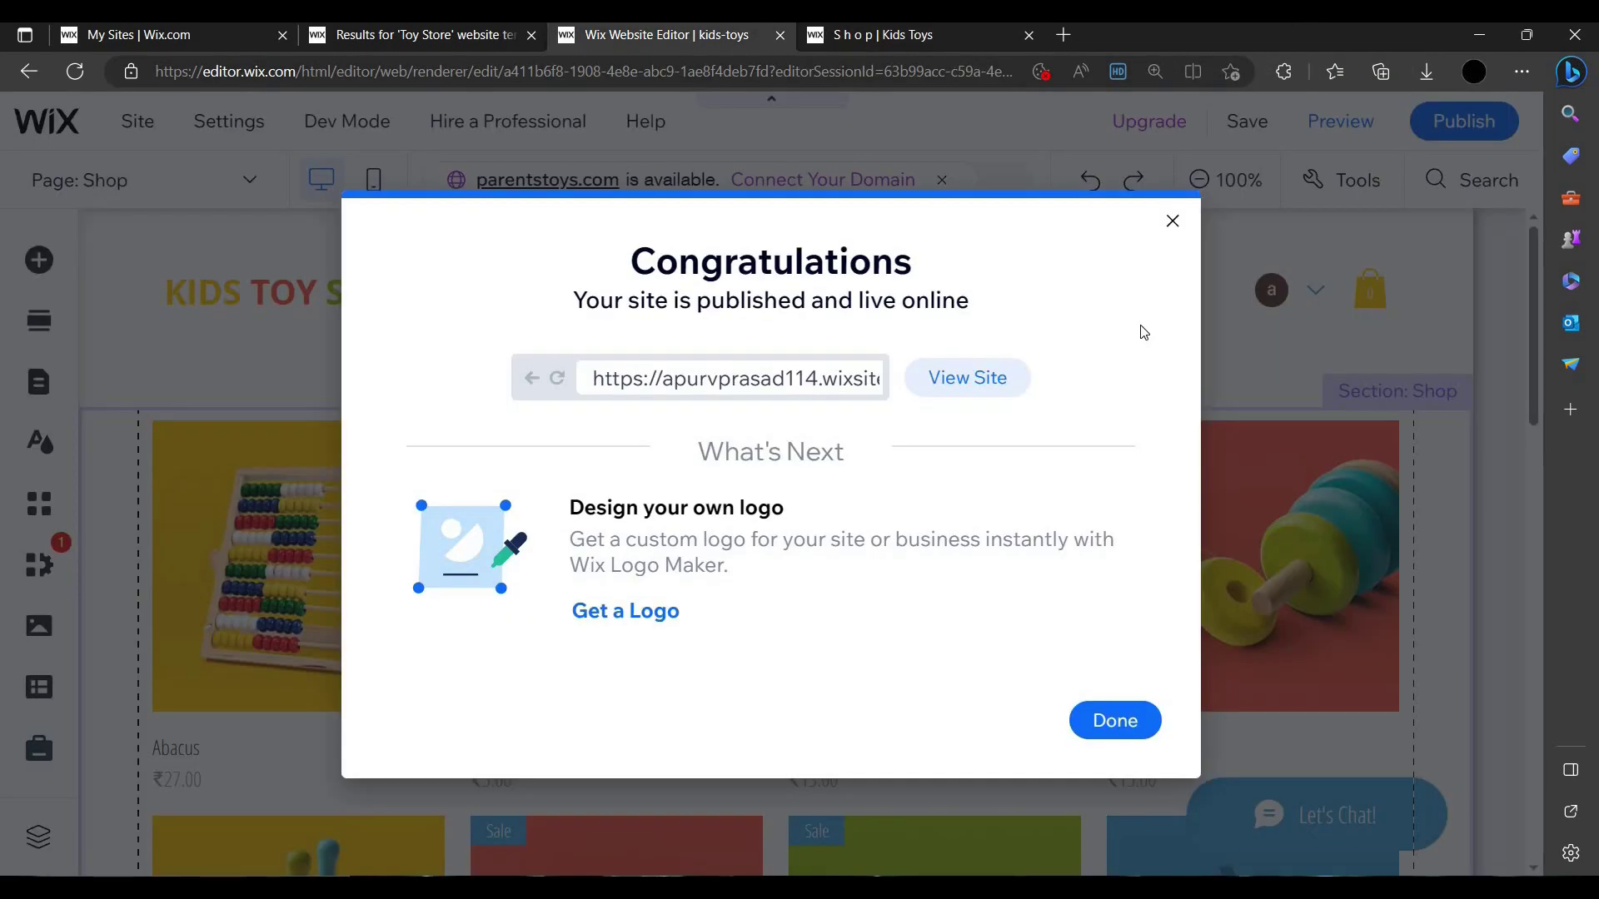
# - Dismiss the site-published confirmation and the edit-for-mobile prompt
pyautogui.click(1172, 220)
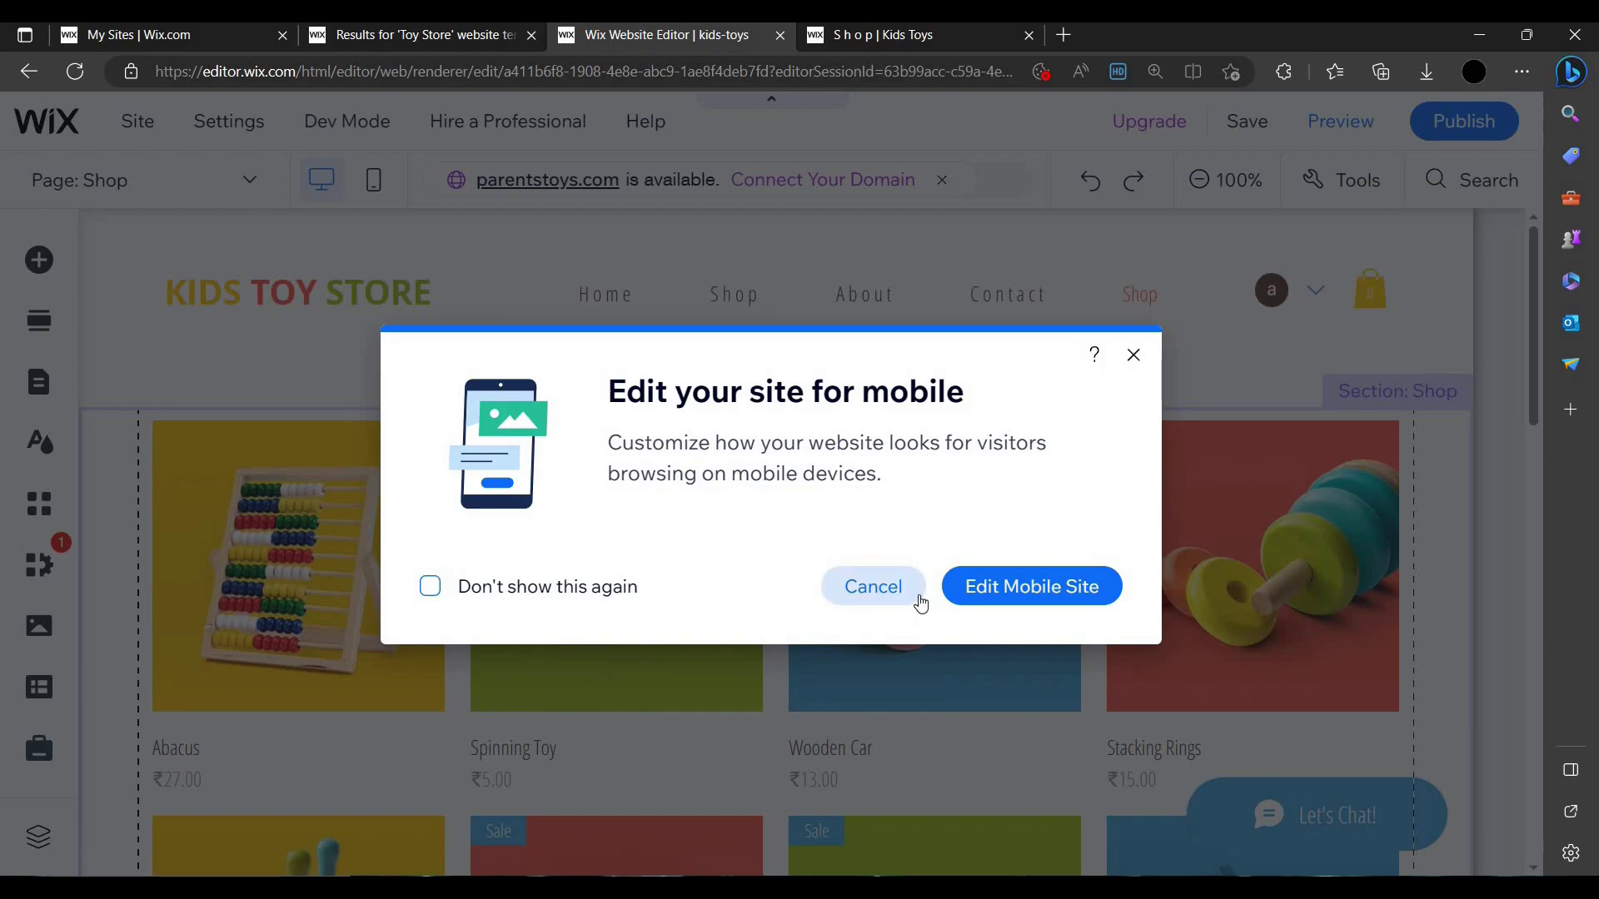
pyautogui.click(1049, 603)
pyautogui.scroll(-12, 874, 579)
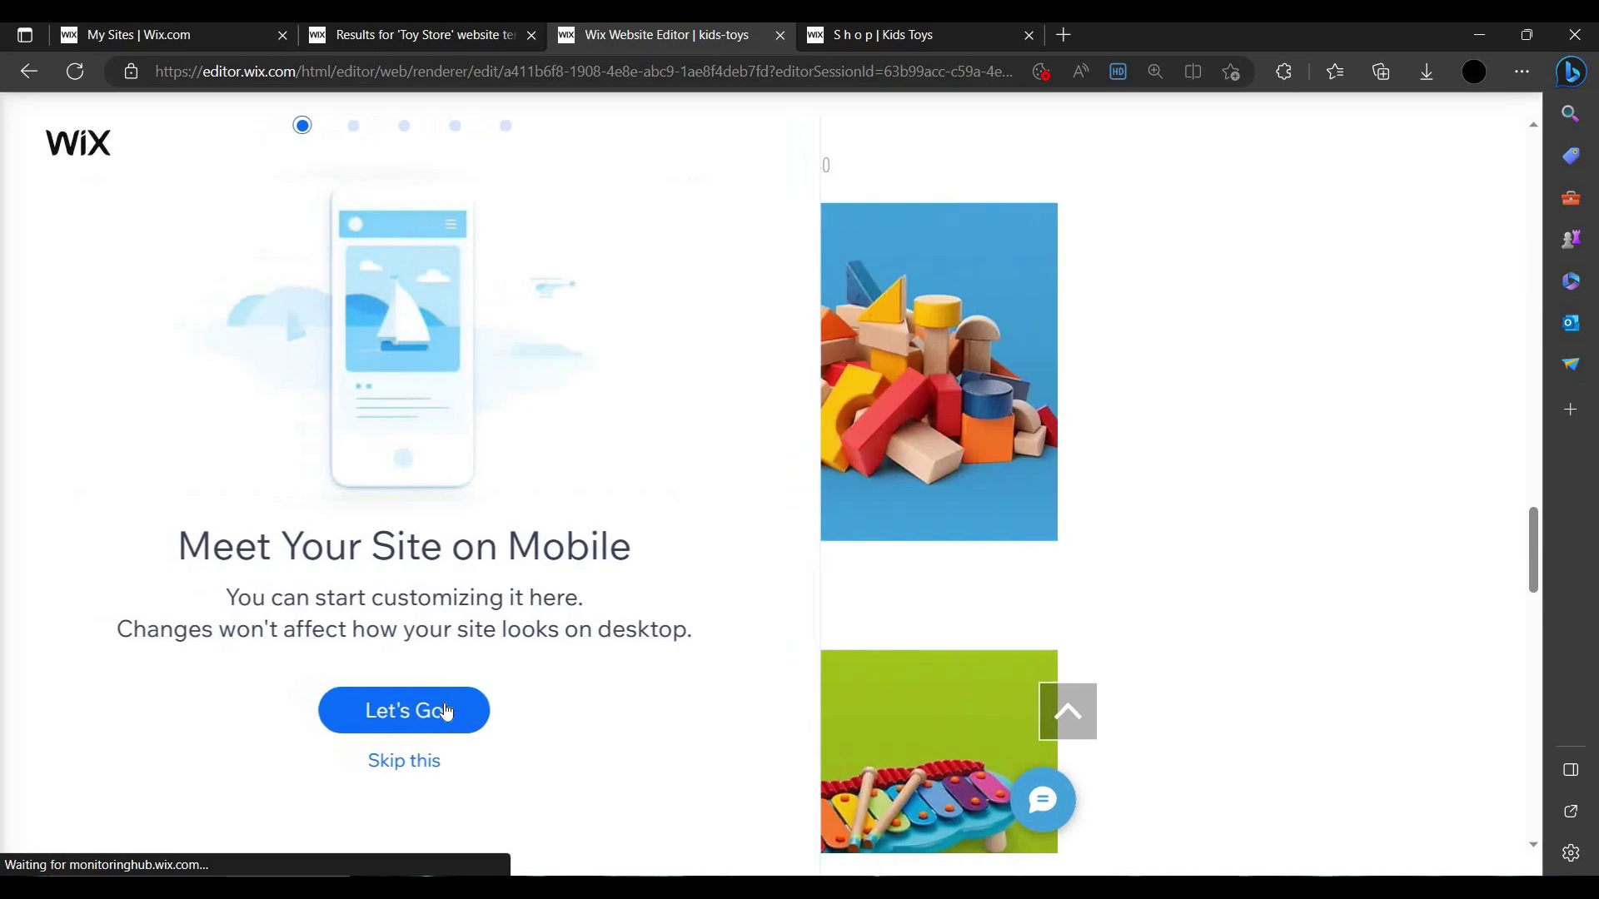
# - Run mobile setup with bottom quick actions and a back-to-top button, then enter the mobile editor
pyautogui.click(466, 721)
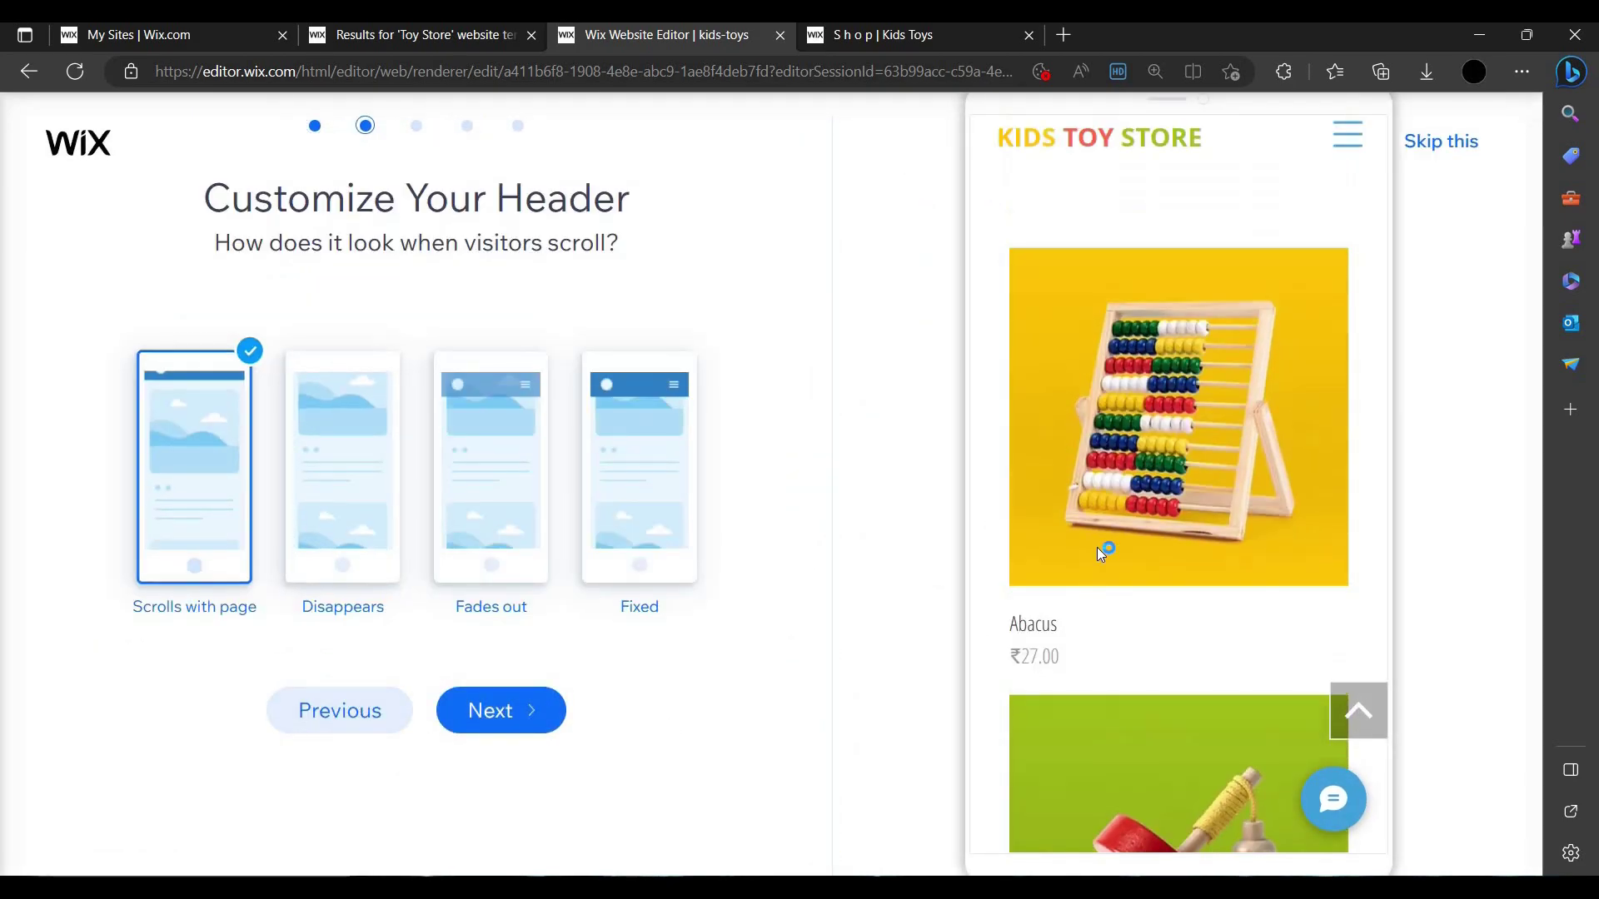
pyautogui.click(518, 718)
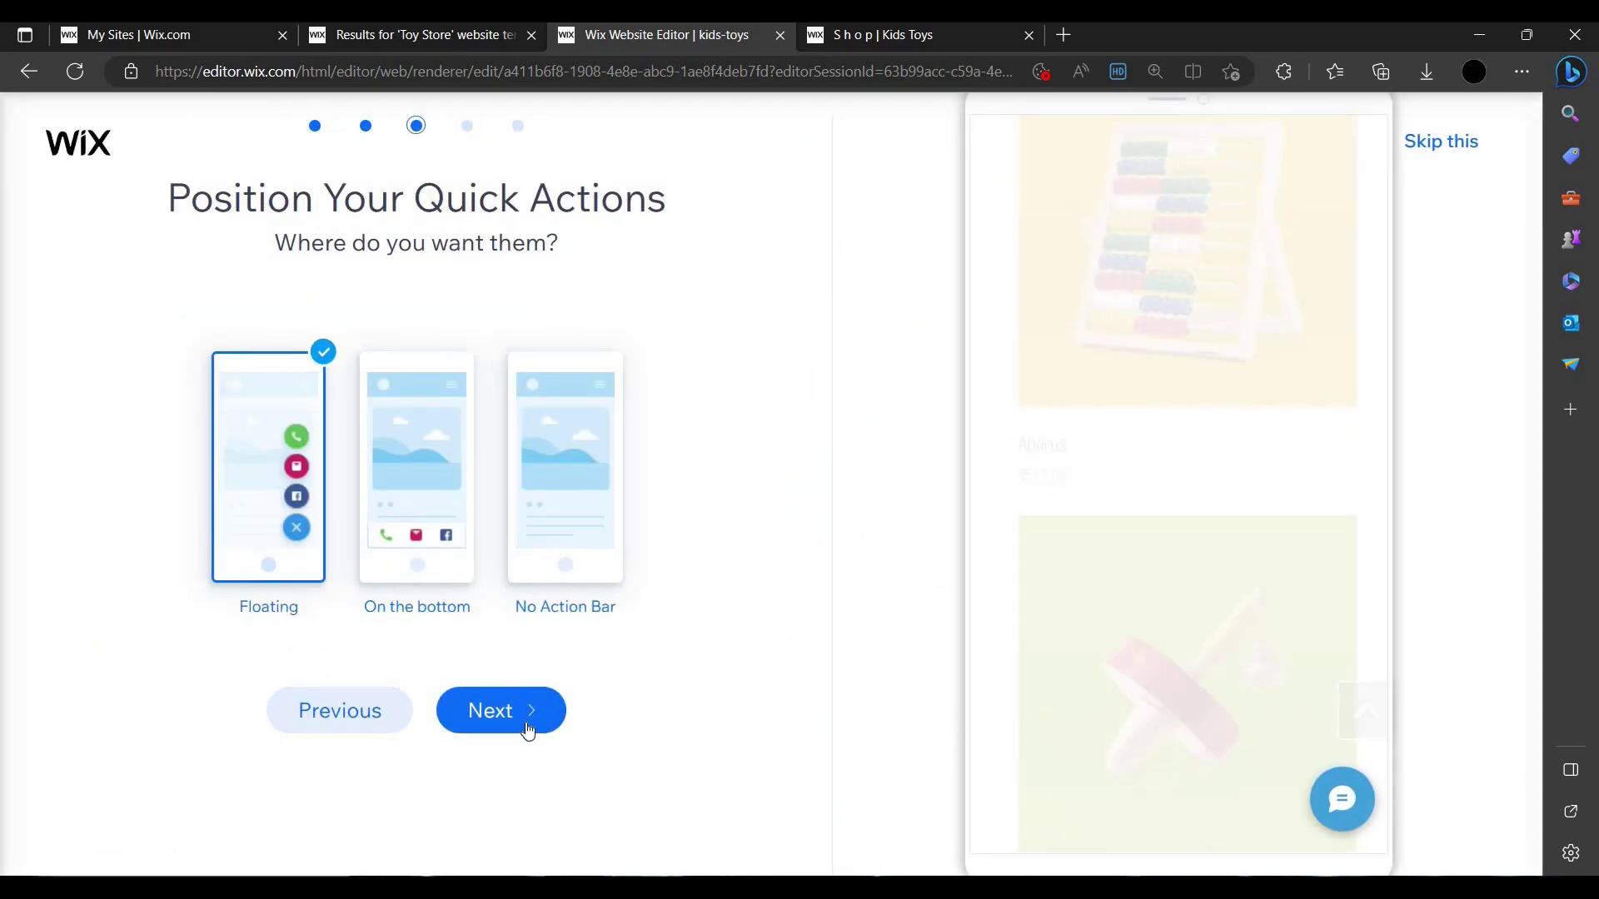
pyautogui.click(433, 537)
pyautogui.click(523, 716)
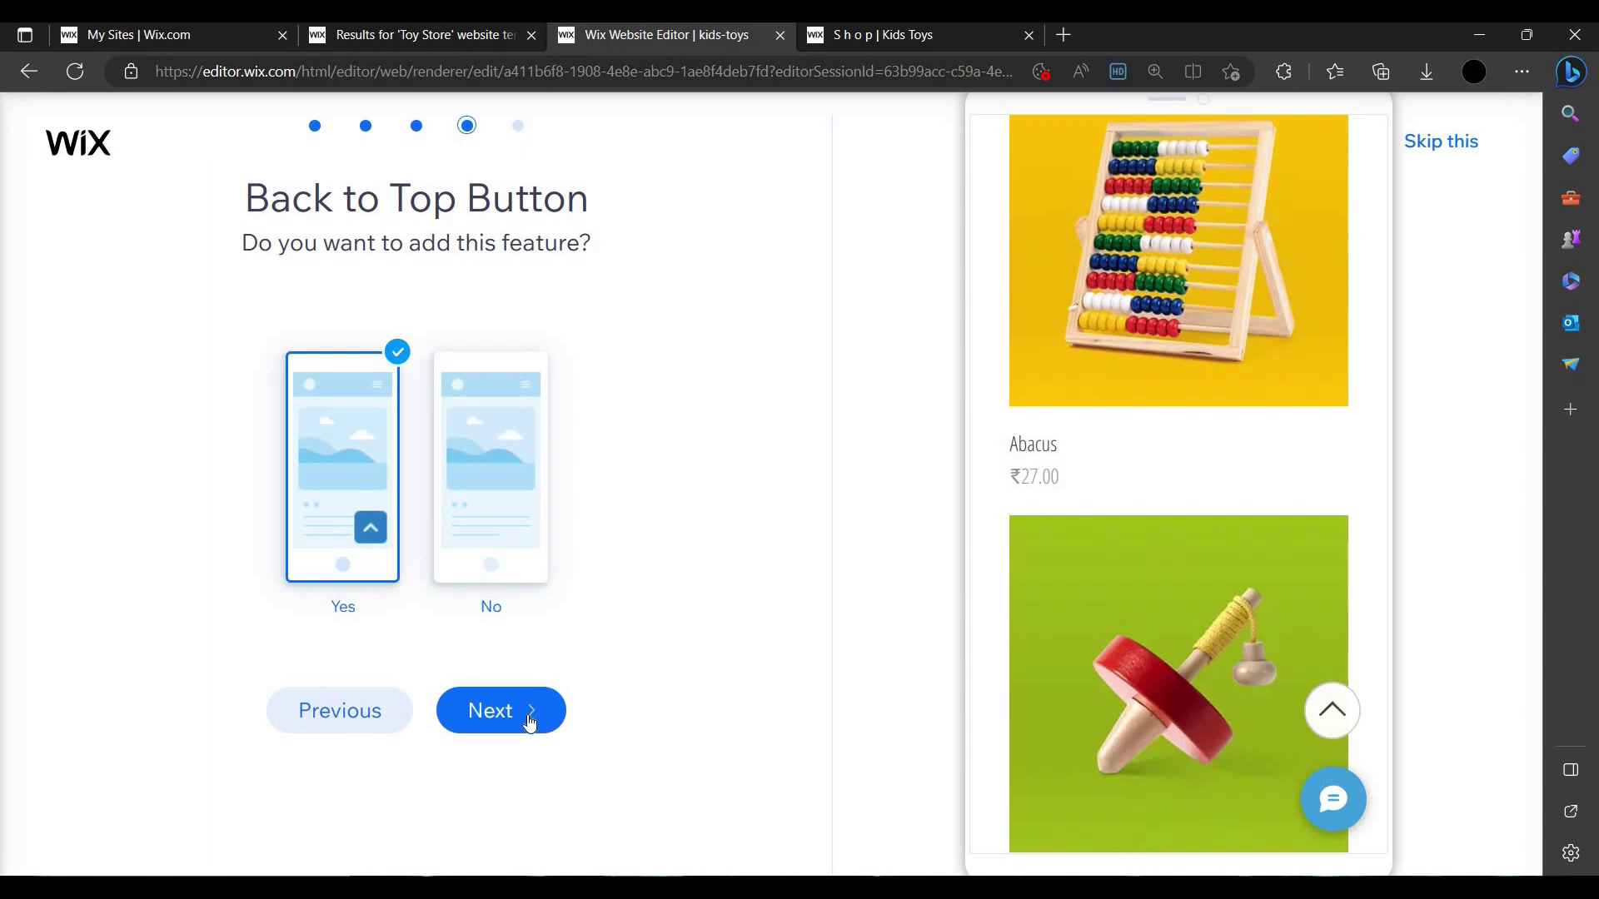
pyautogui.click(529, 721)
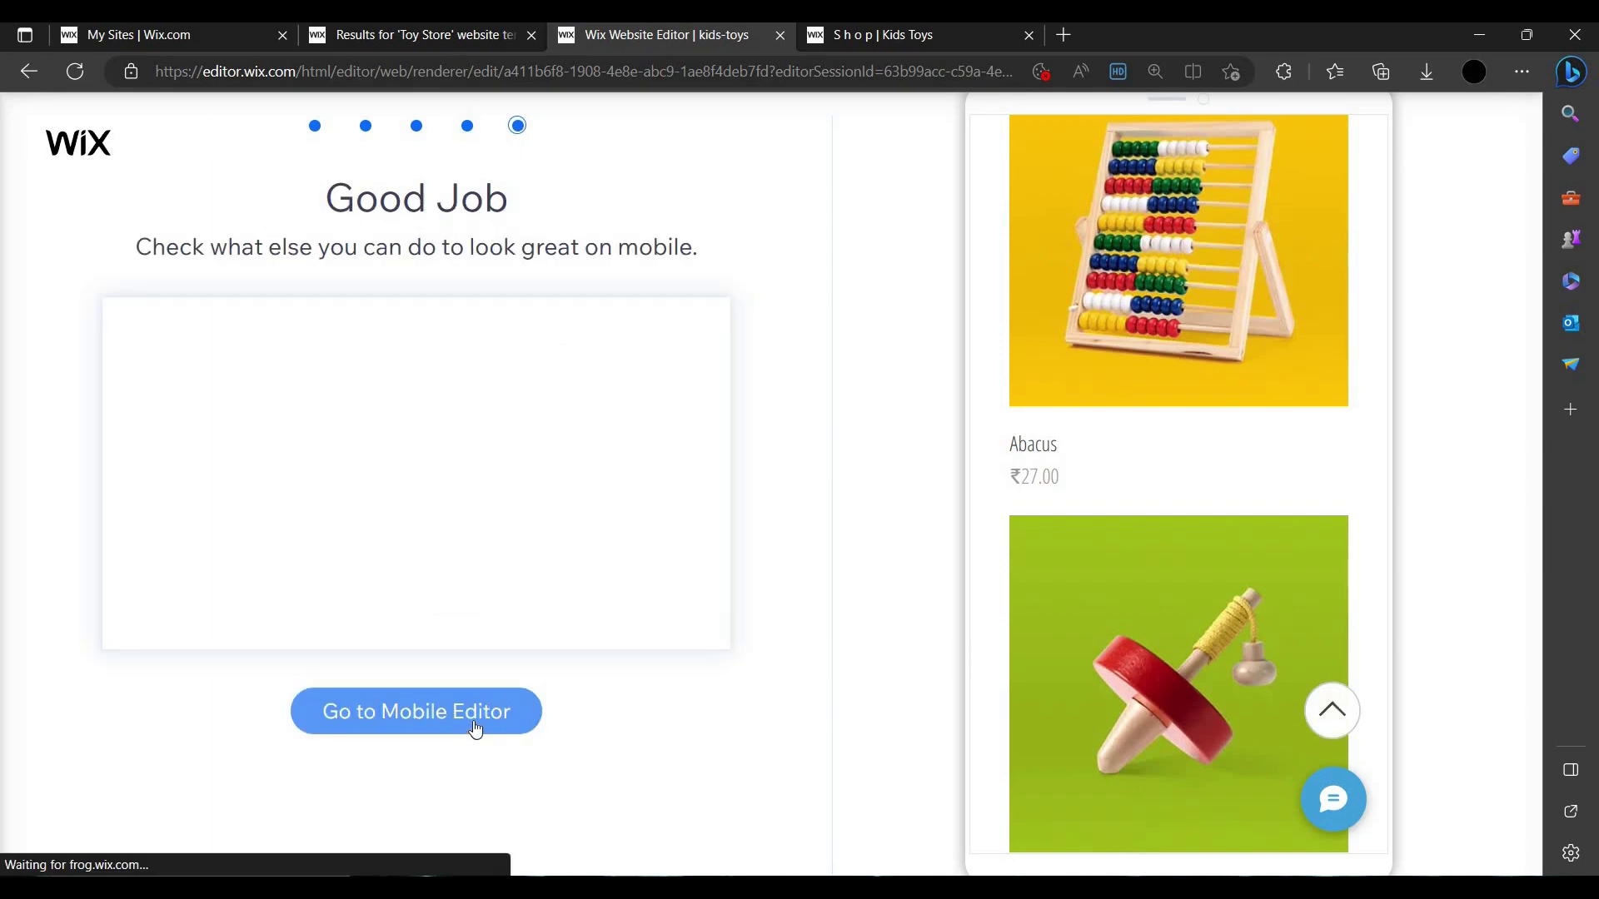
pyautogui.click(437, 714)
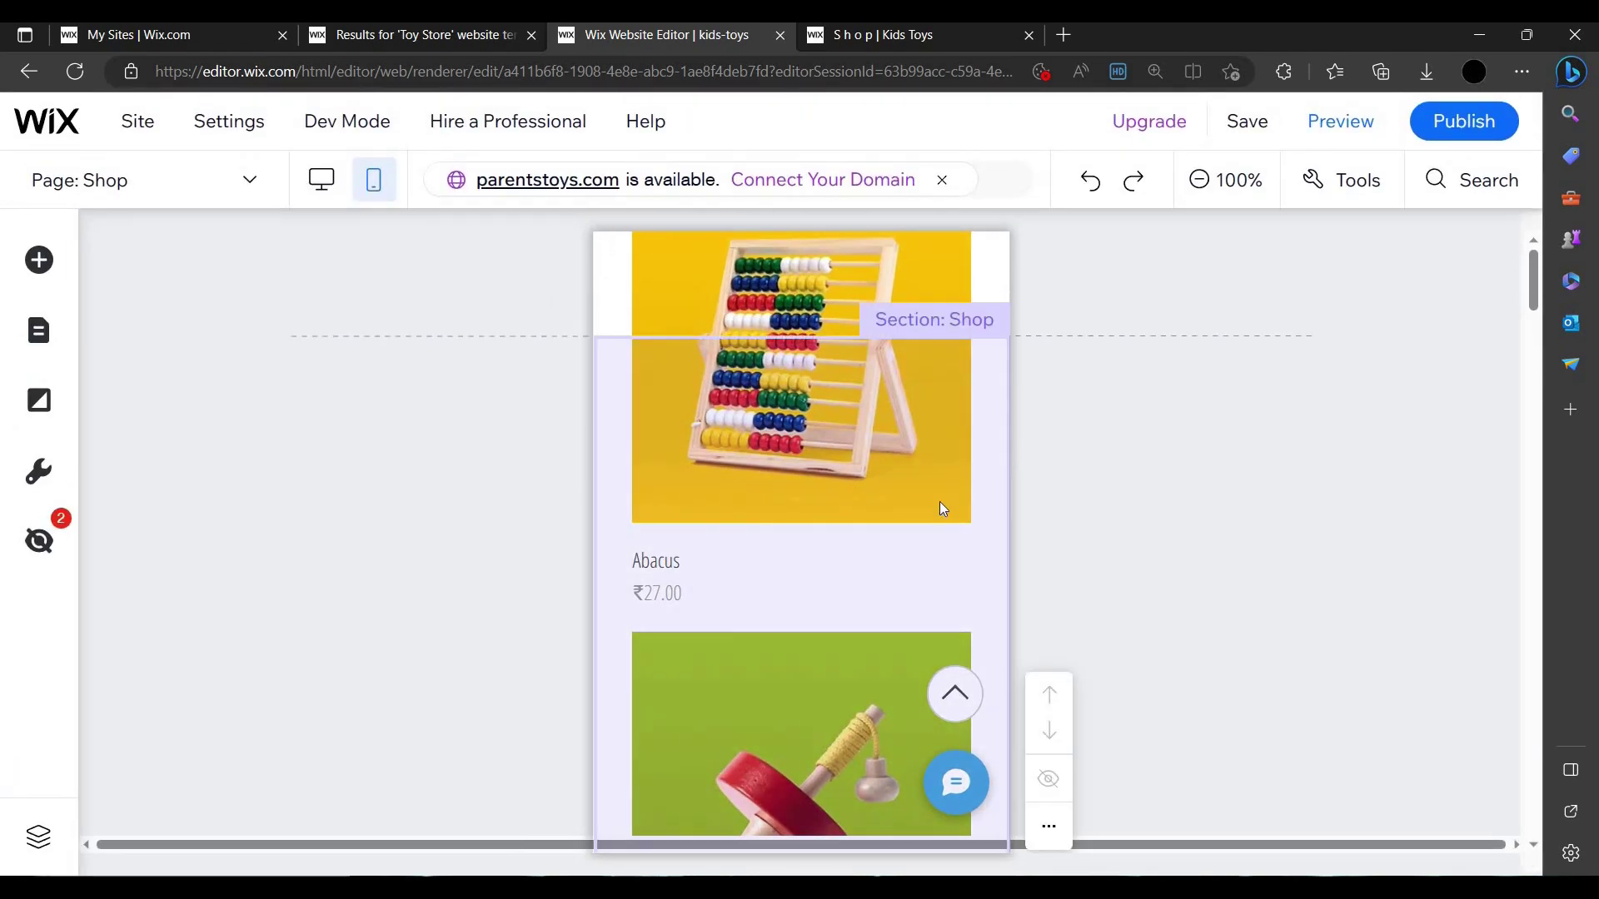
pyautogui.scroll(-8, 906, 511)
pyautogui.scroll(-20, 921, 539)
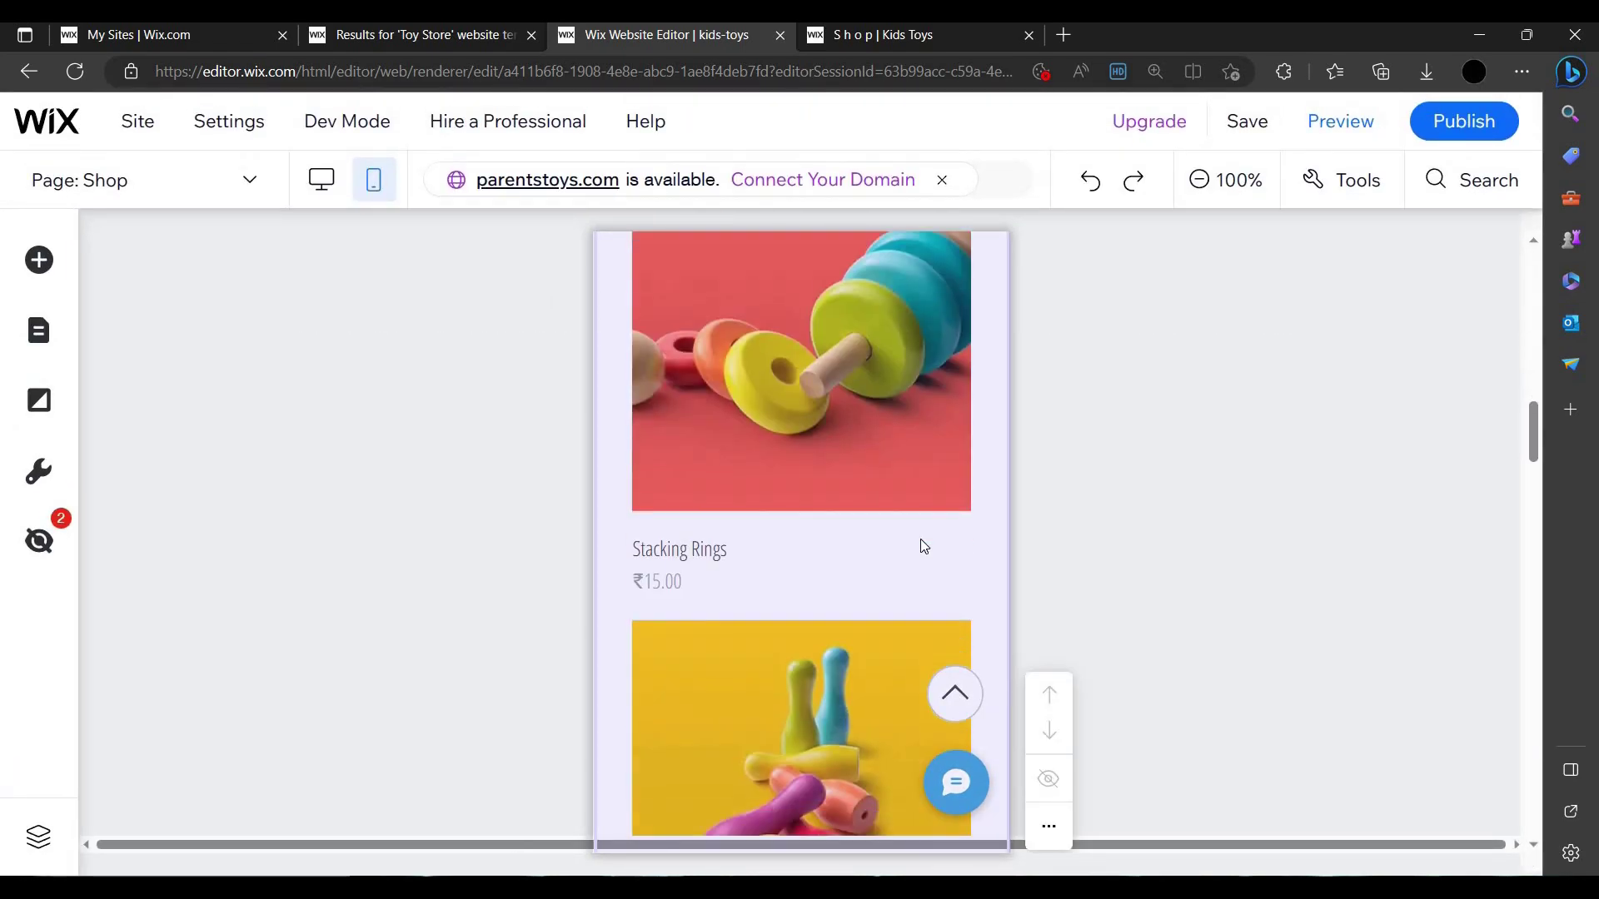
pyautogui.scroll(-20, 916, 540)
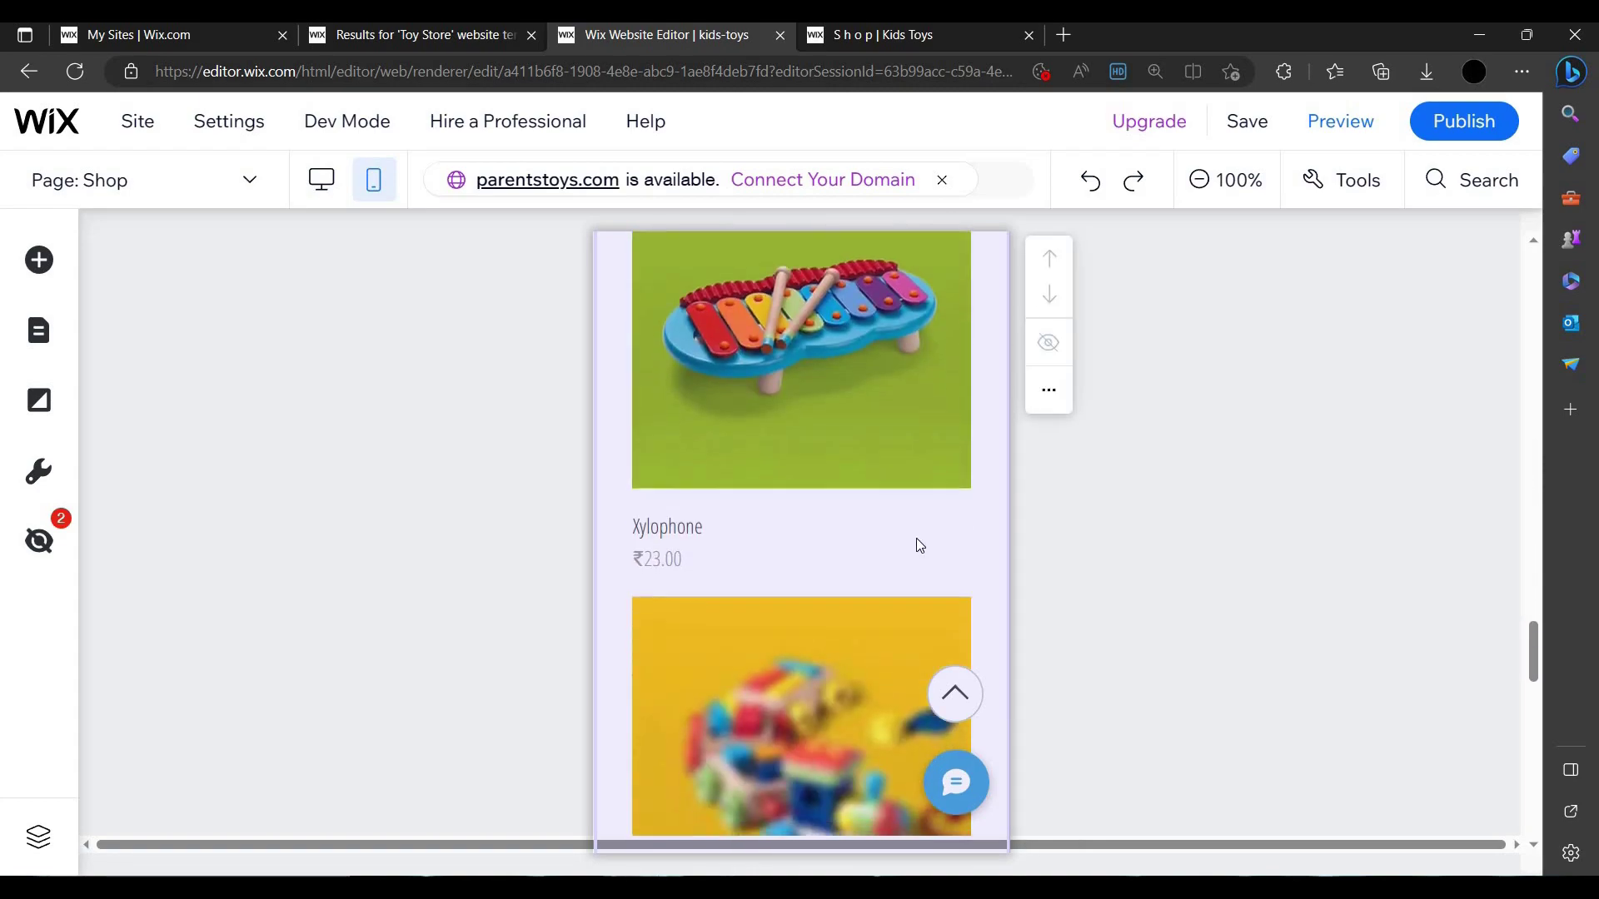
pyautogui.scroll(-4, 841, 543)
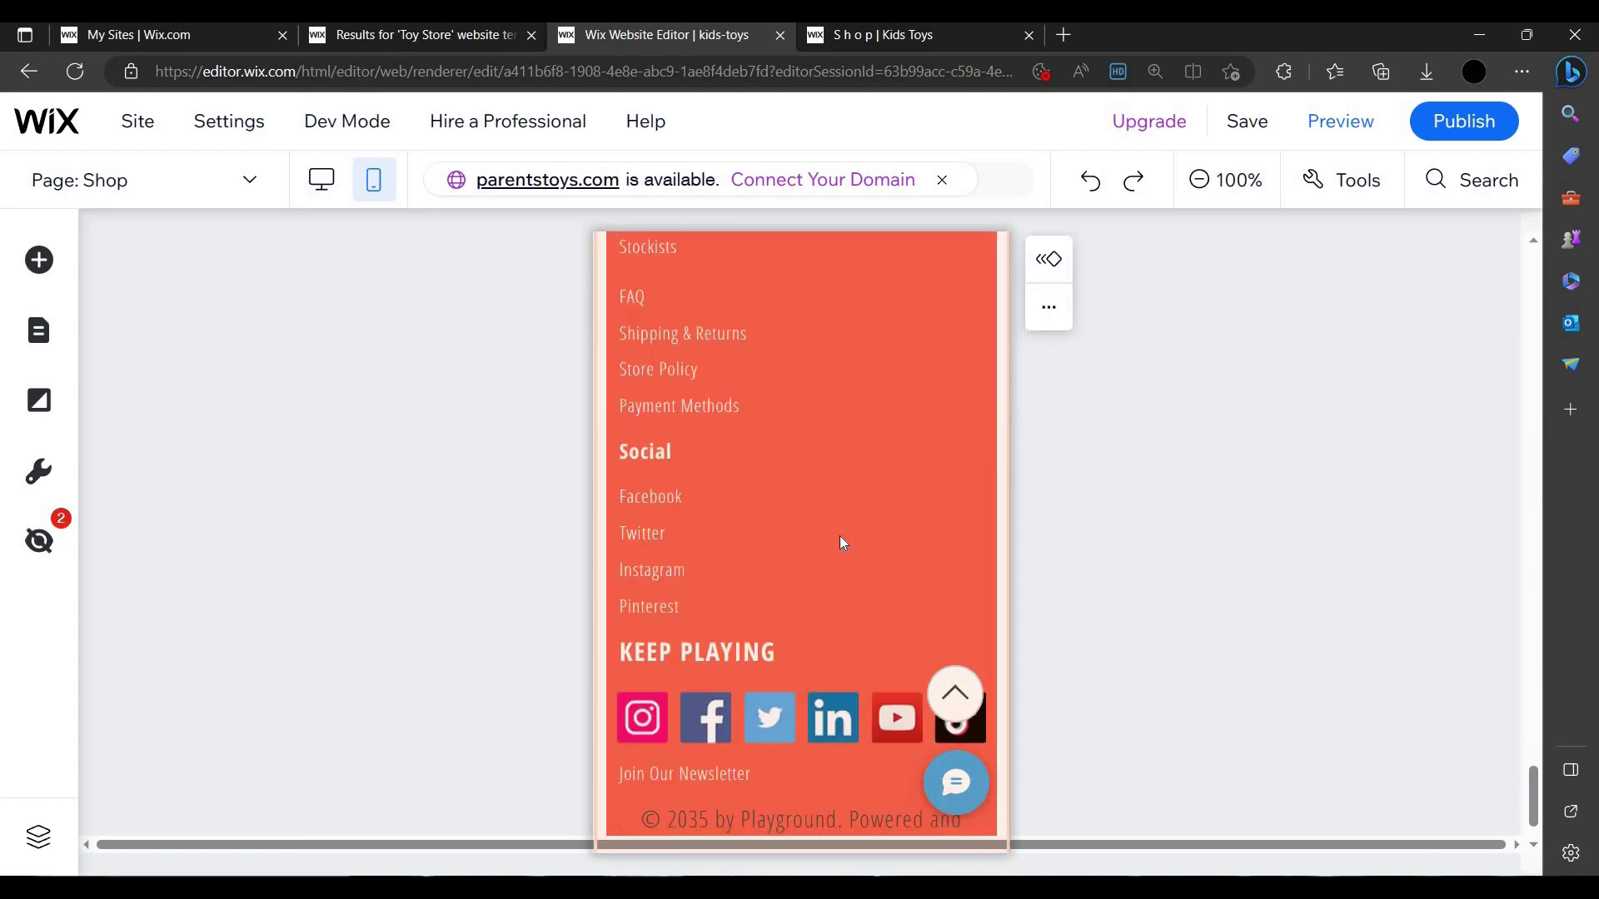
pyautogui.scroll(20, 838, 537)
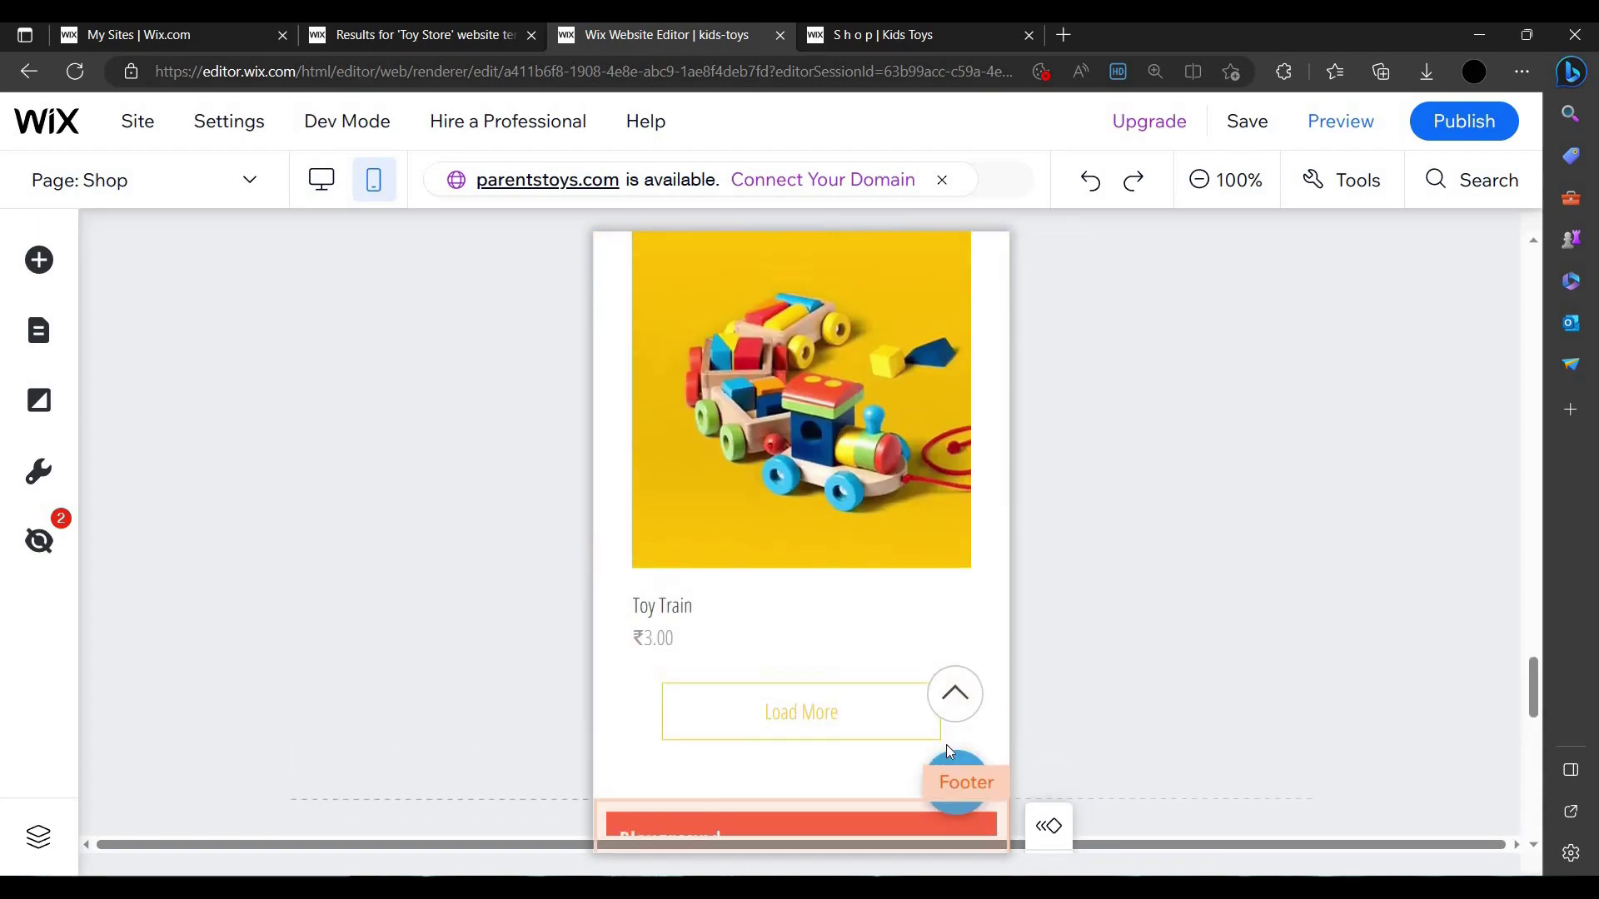
pyautogui.click(935, 710)
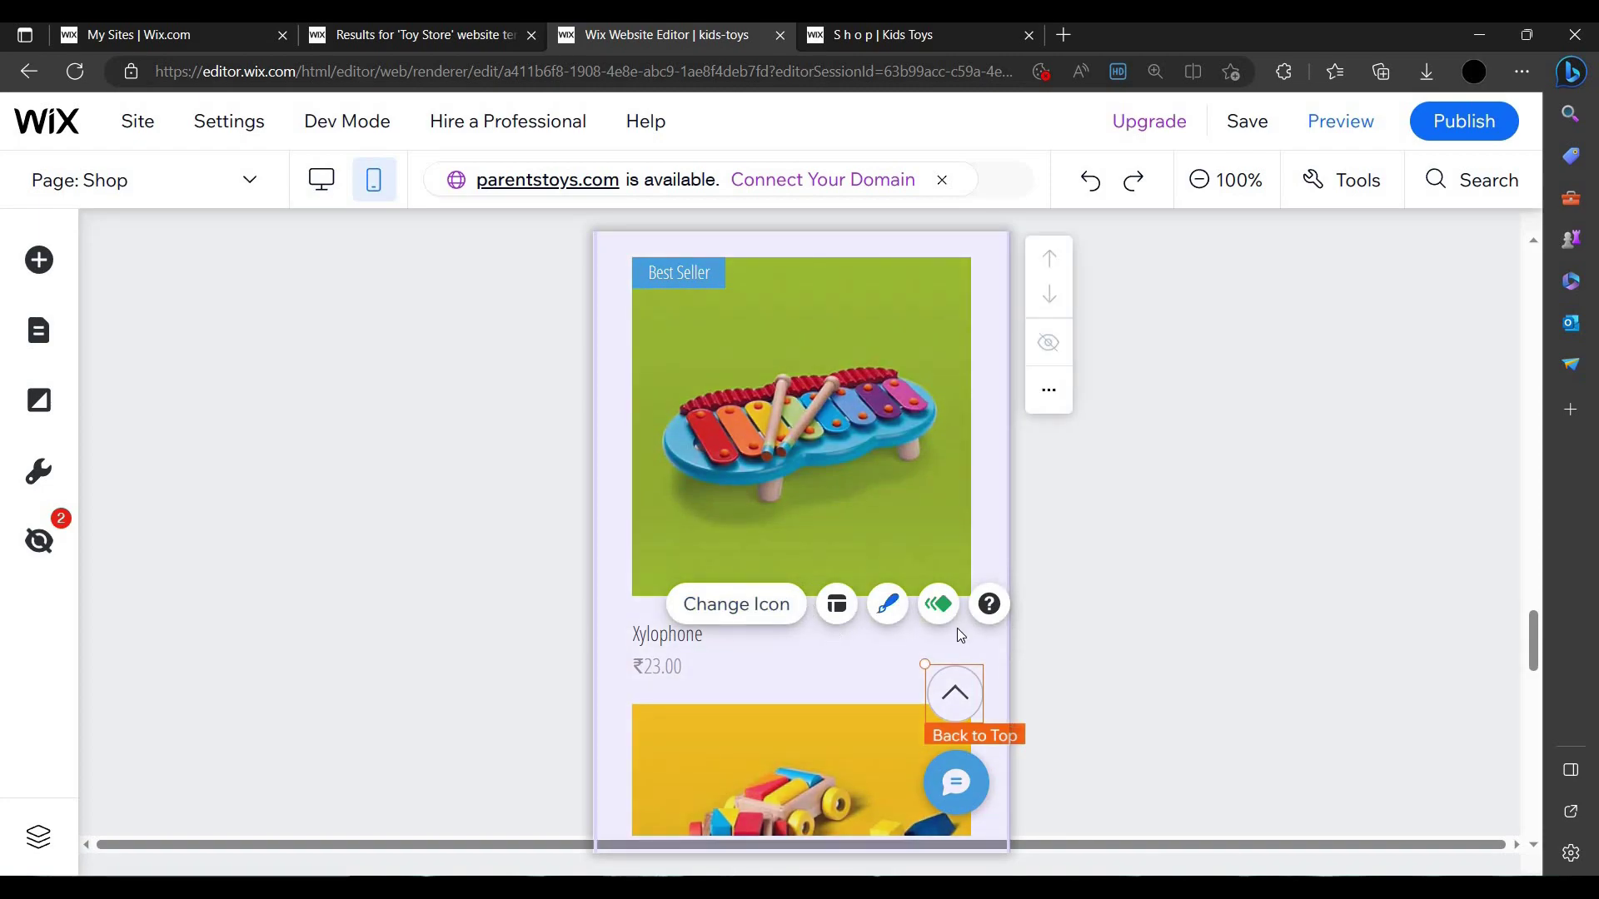
pyautogui.click(886, 487)
pyautogui.scroll(8, 888, 497)
pyautogui.scroll(15, 889, 497)
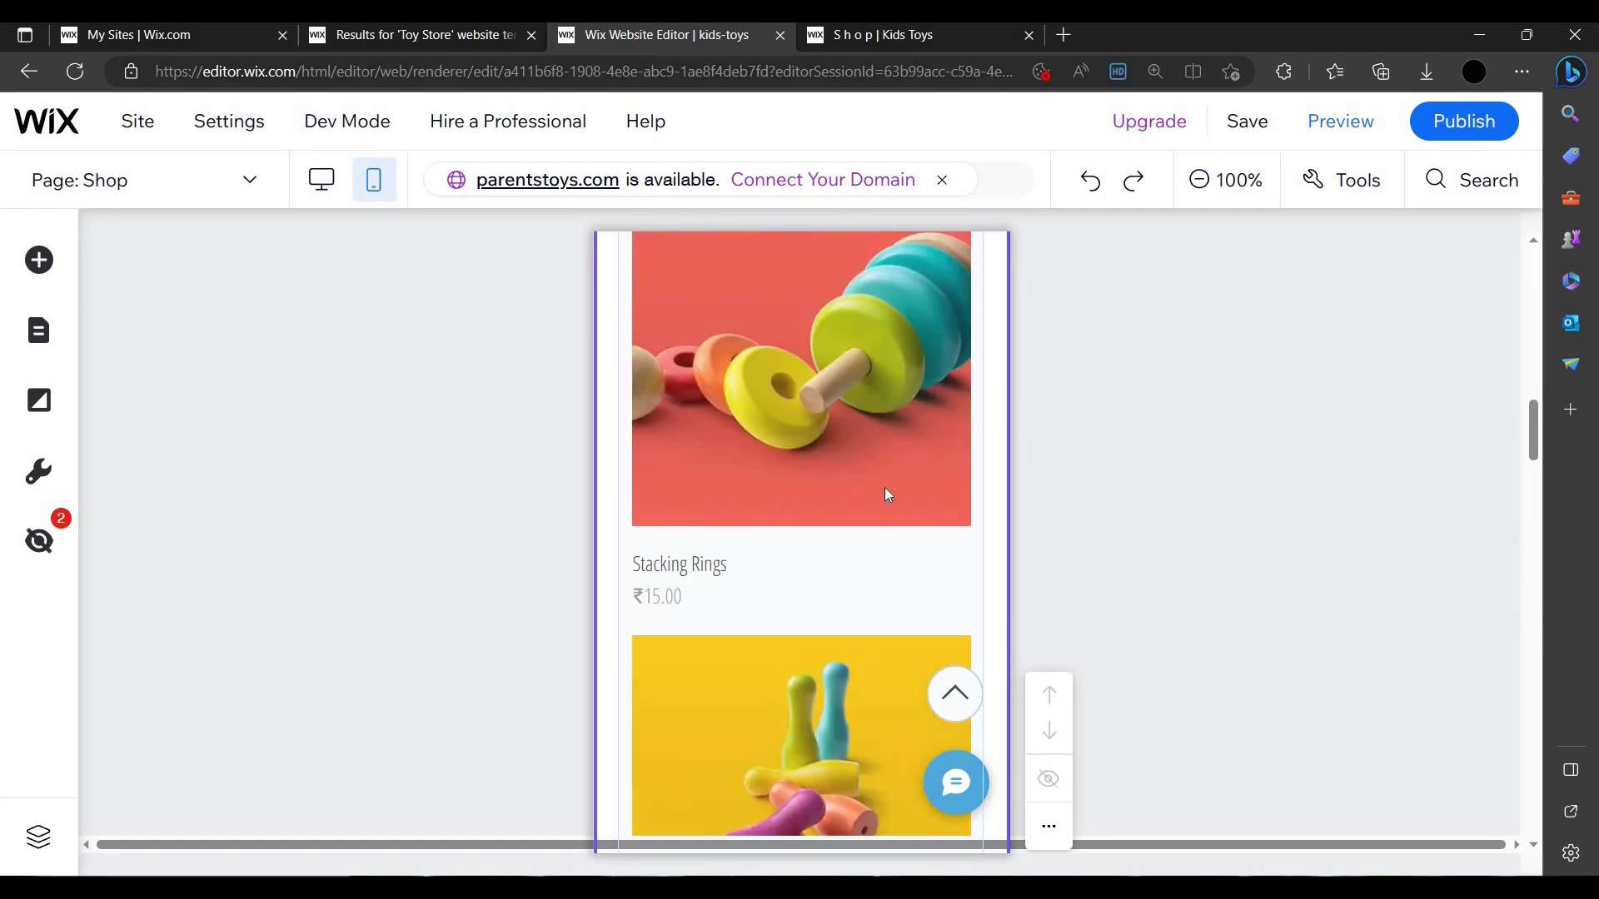
pyautogui.scroll(2, 883, 488)
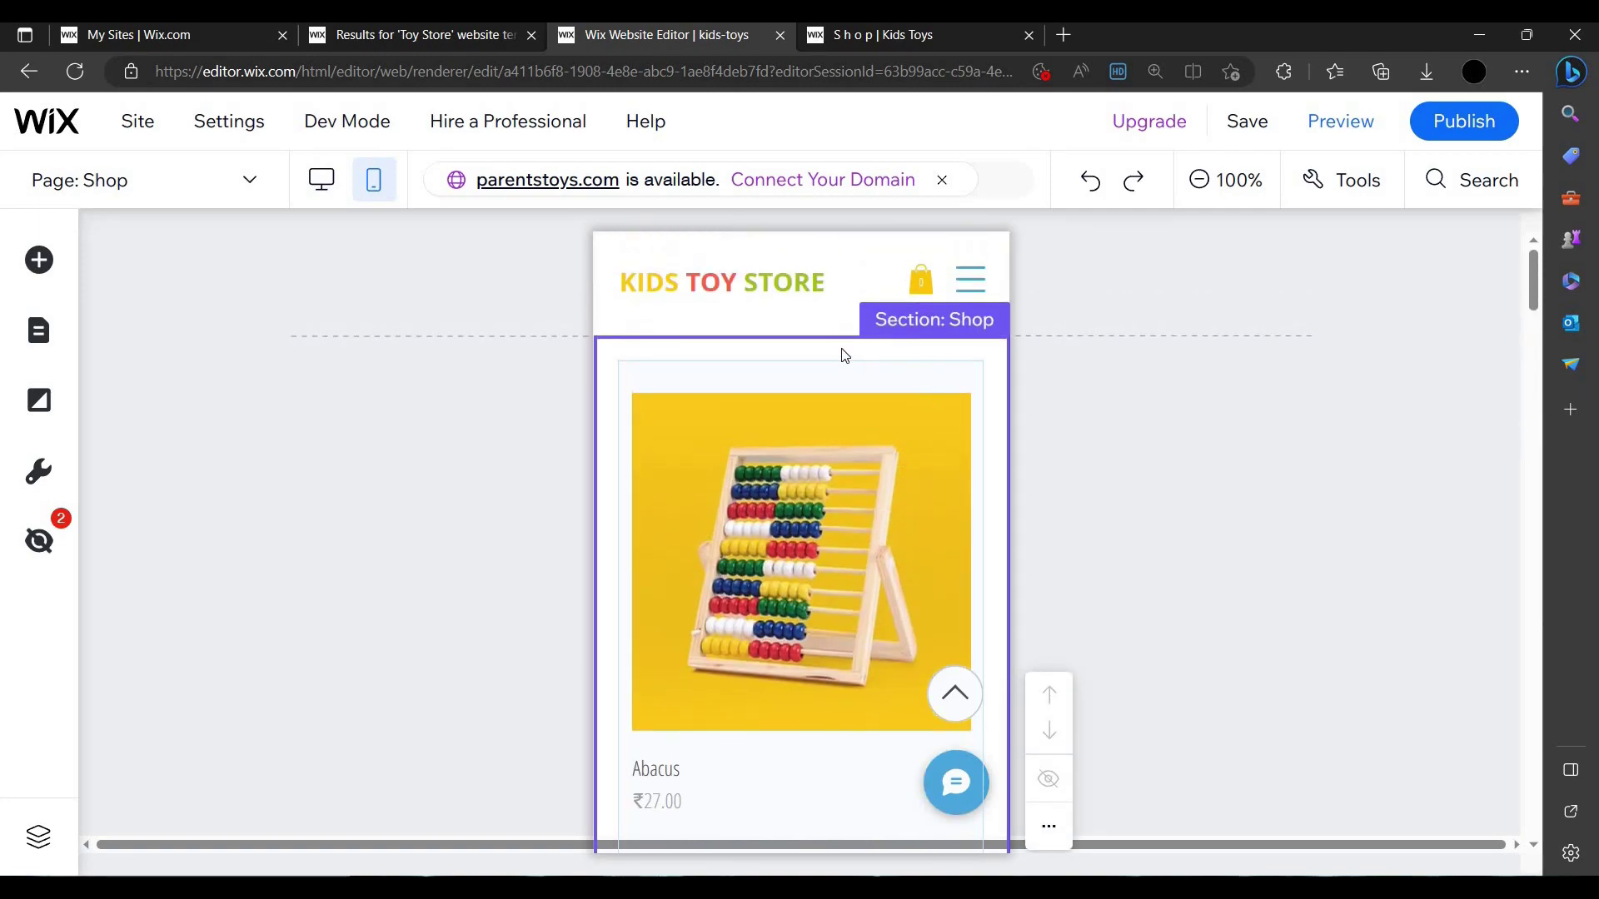
pyautogui.click(950, 293)
# - Open and close the mobile navigation menu on the Shop page
pyautogui.click(966, 284)
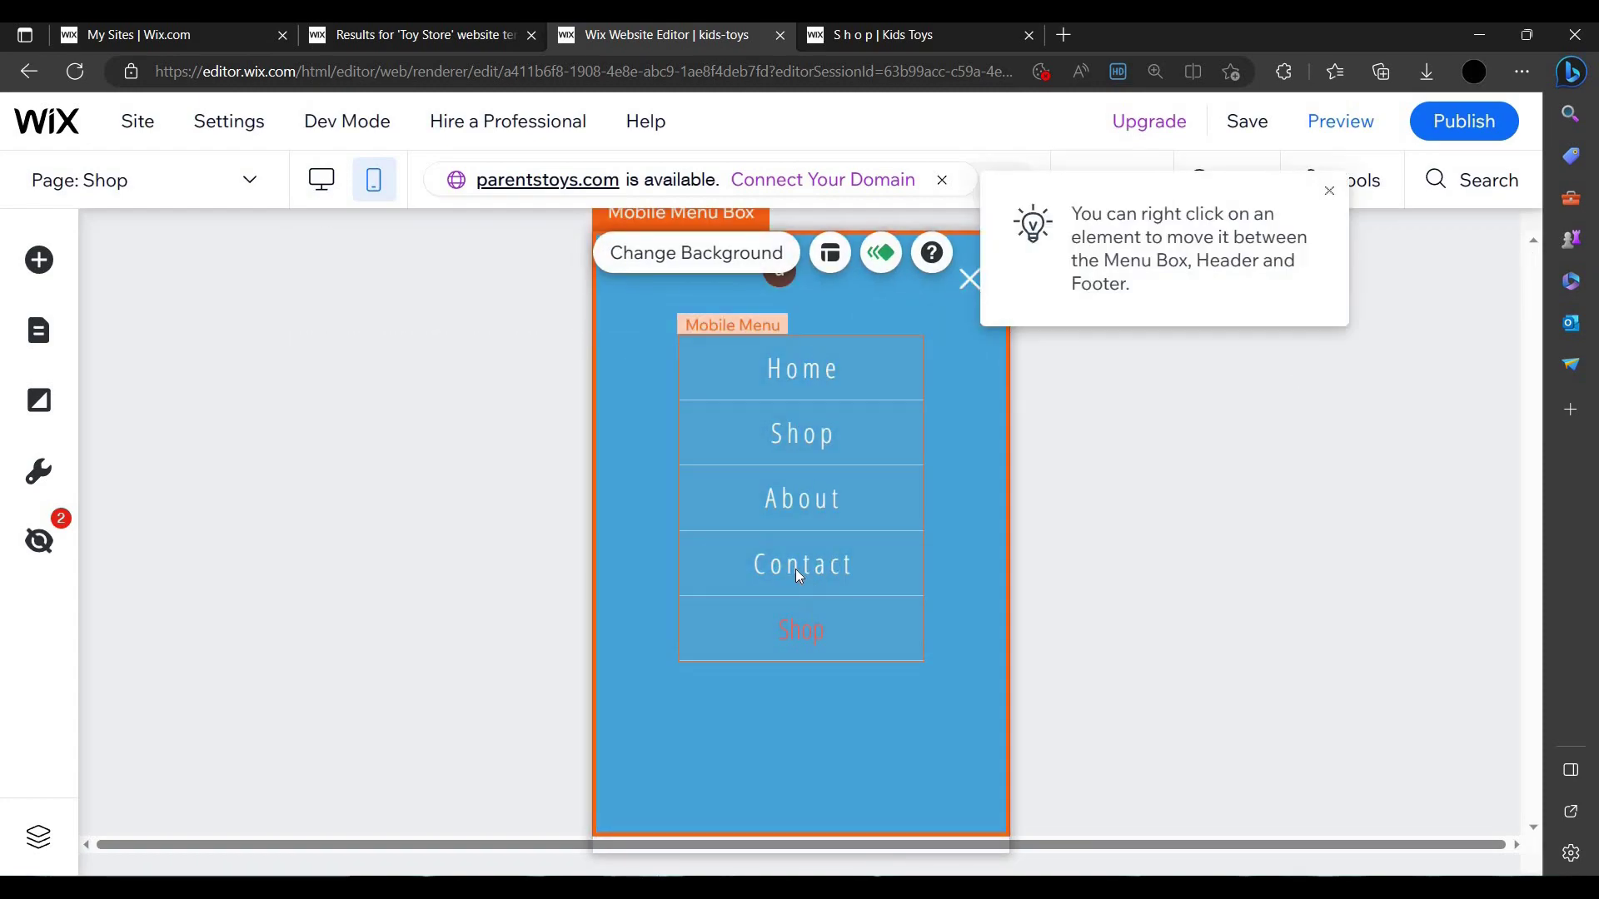
pyautogui.click(971, 279)
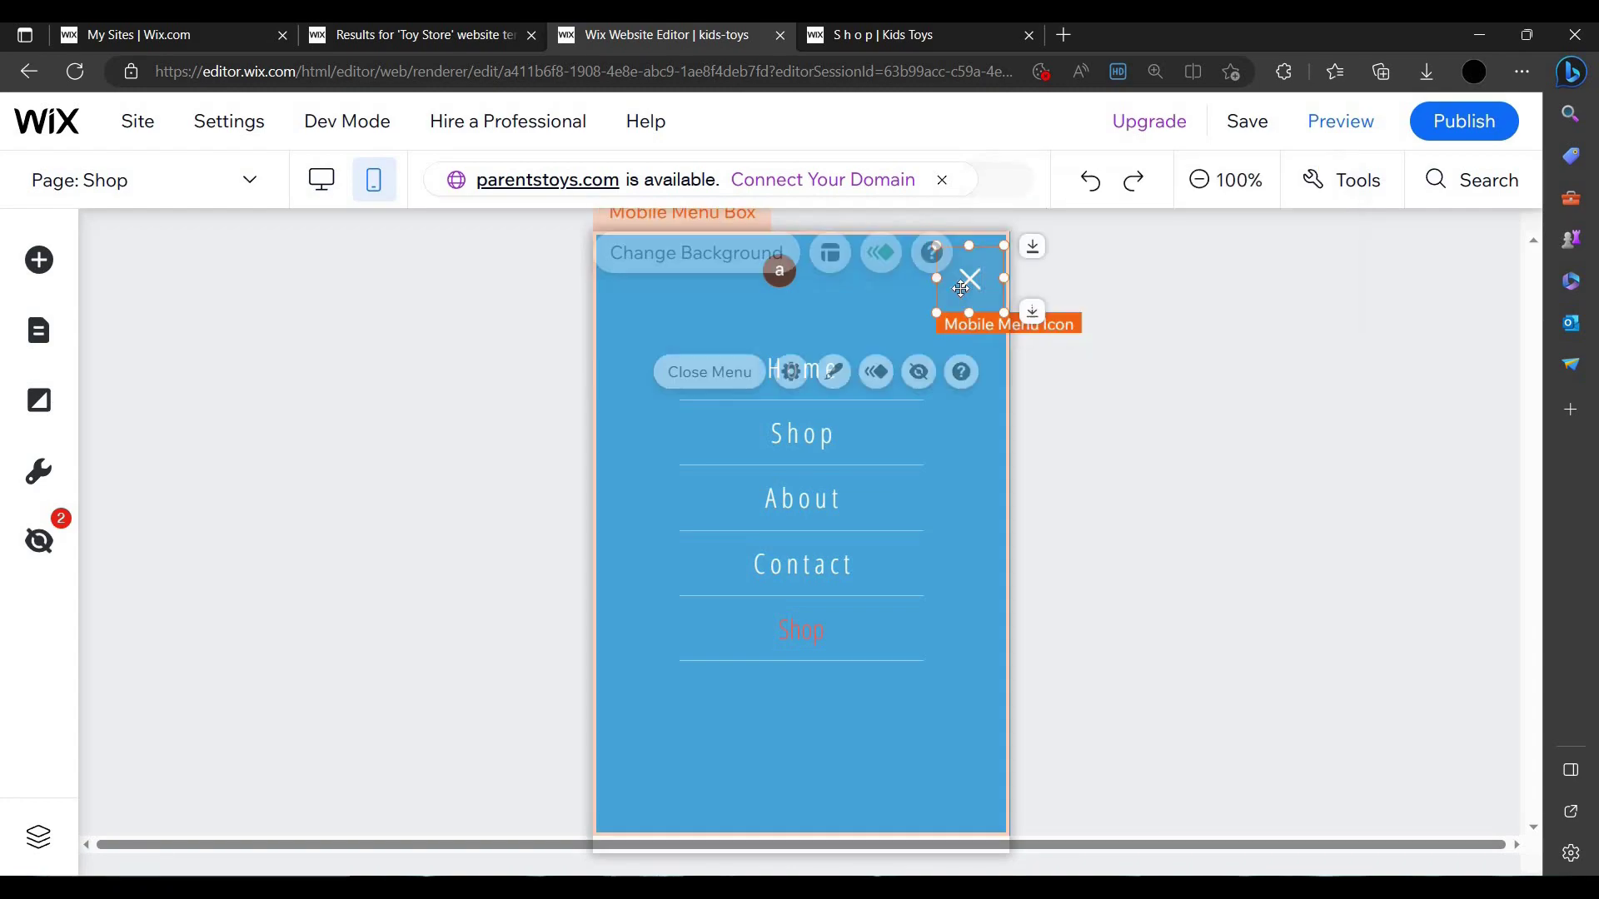
pyautogui.click(691, 372)
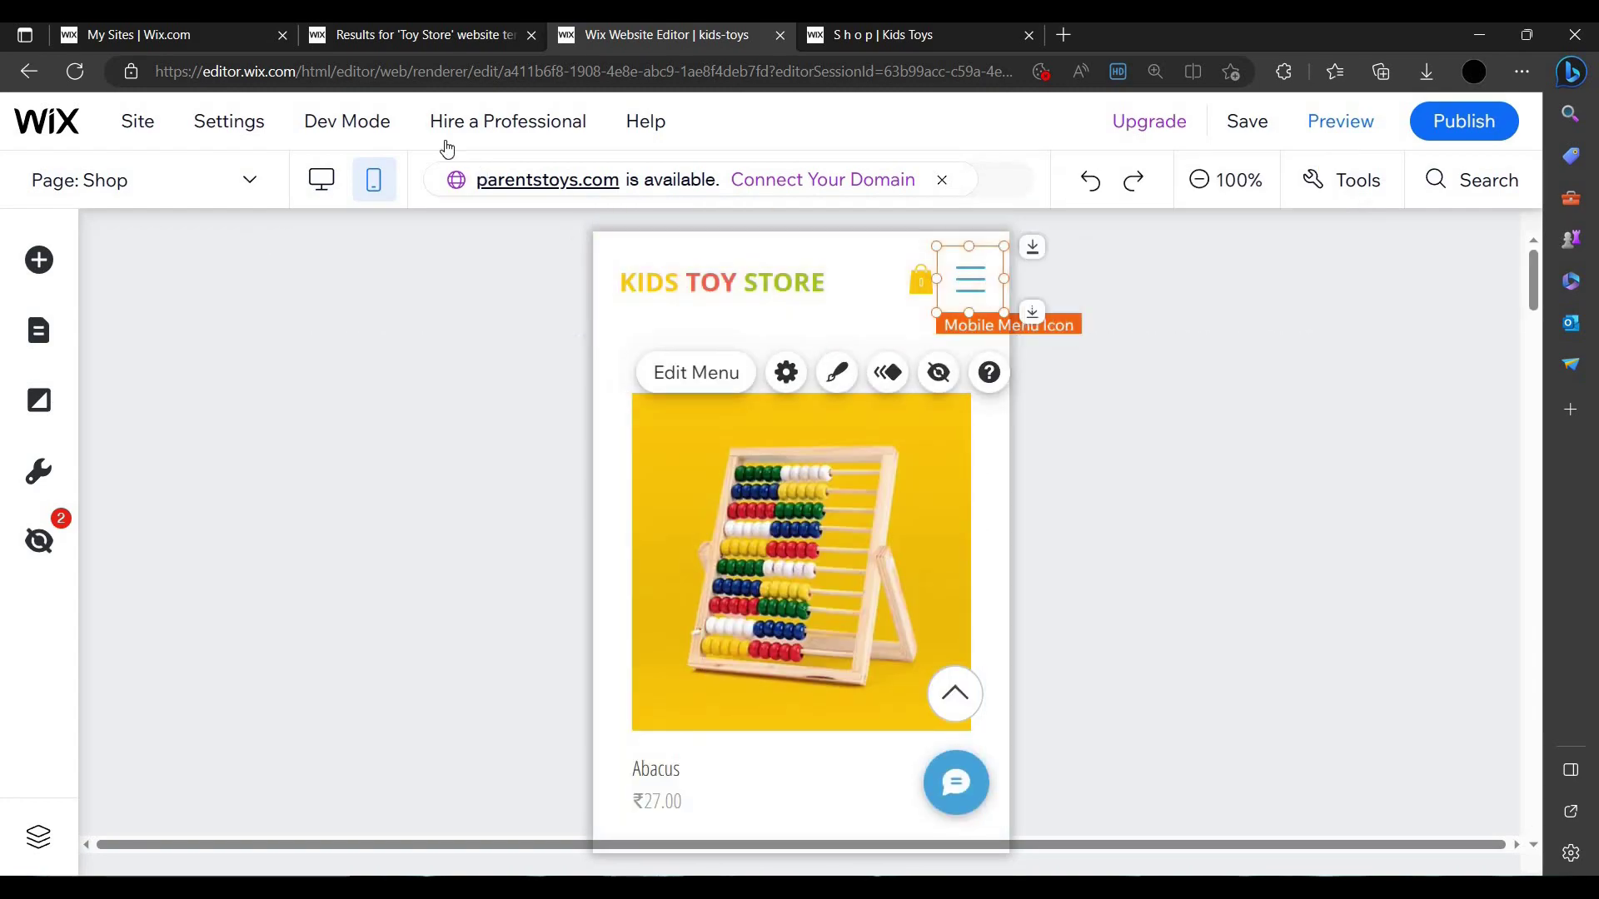
# - Republish the site with its mobile changes and view the live version in a new tab
pyautogui.click(433, 46)
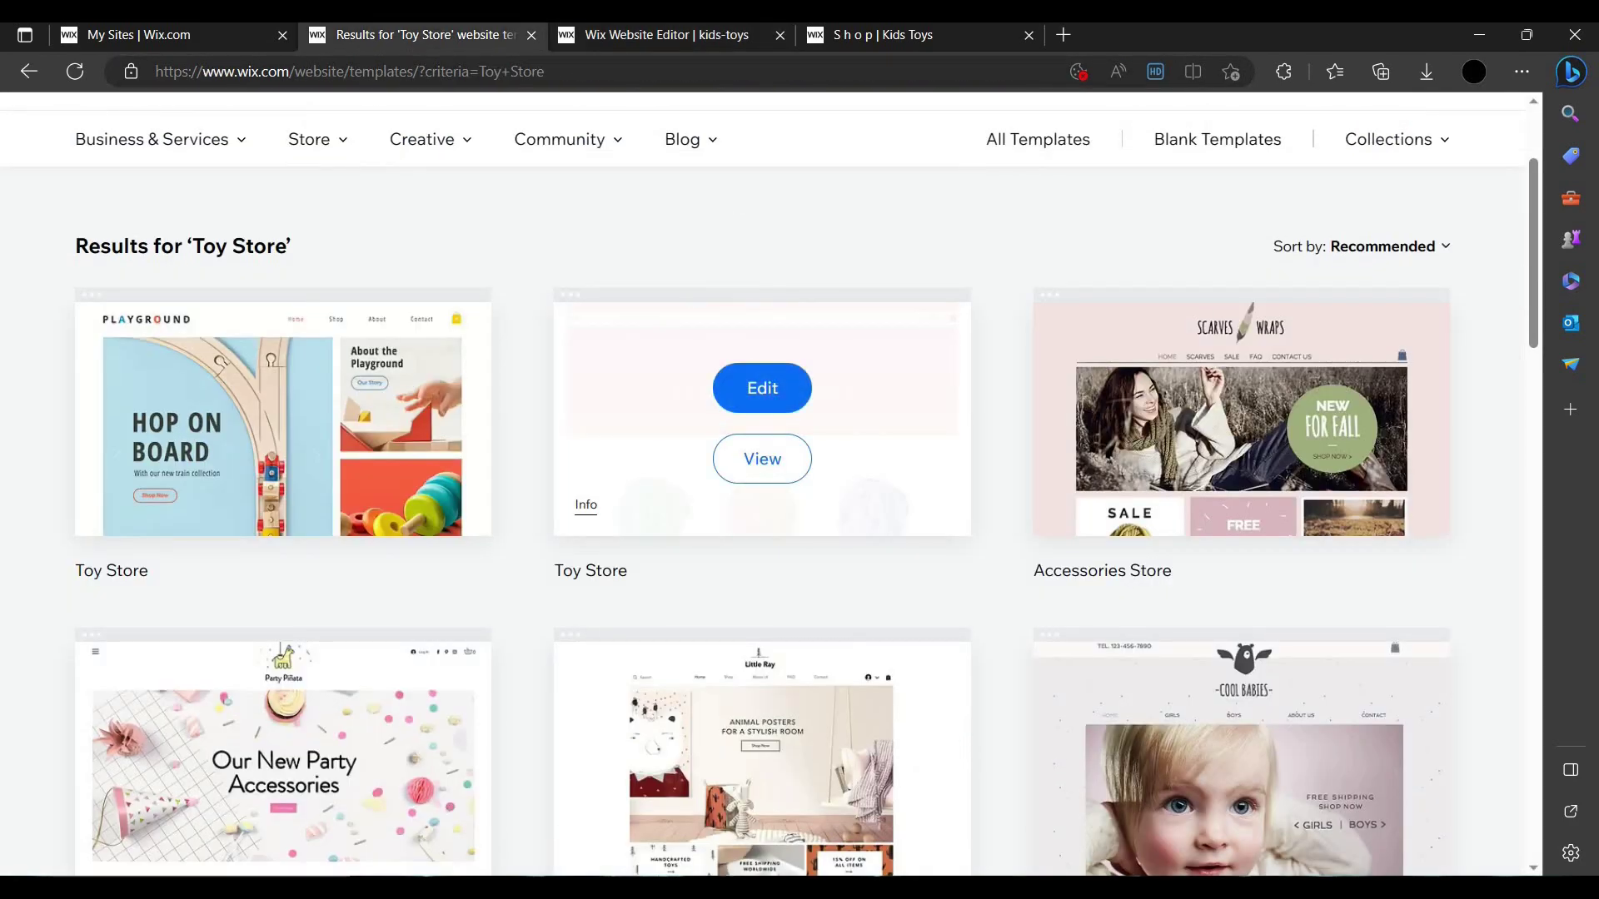
pyautogui.click(659, 37)
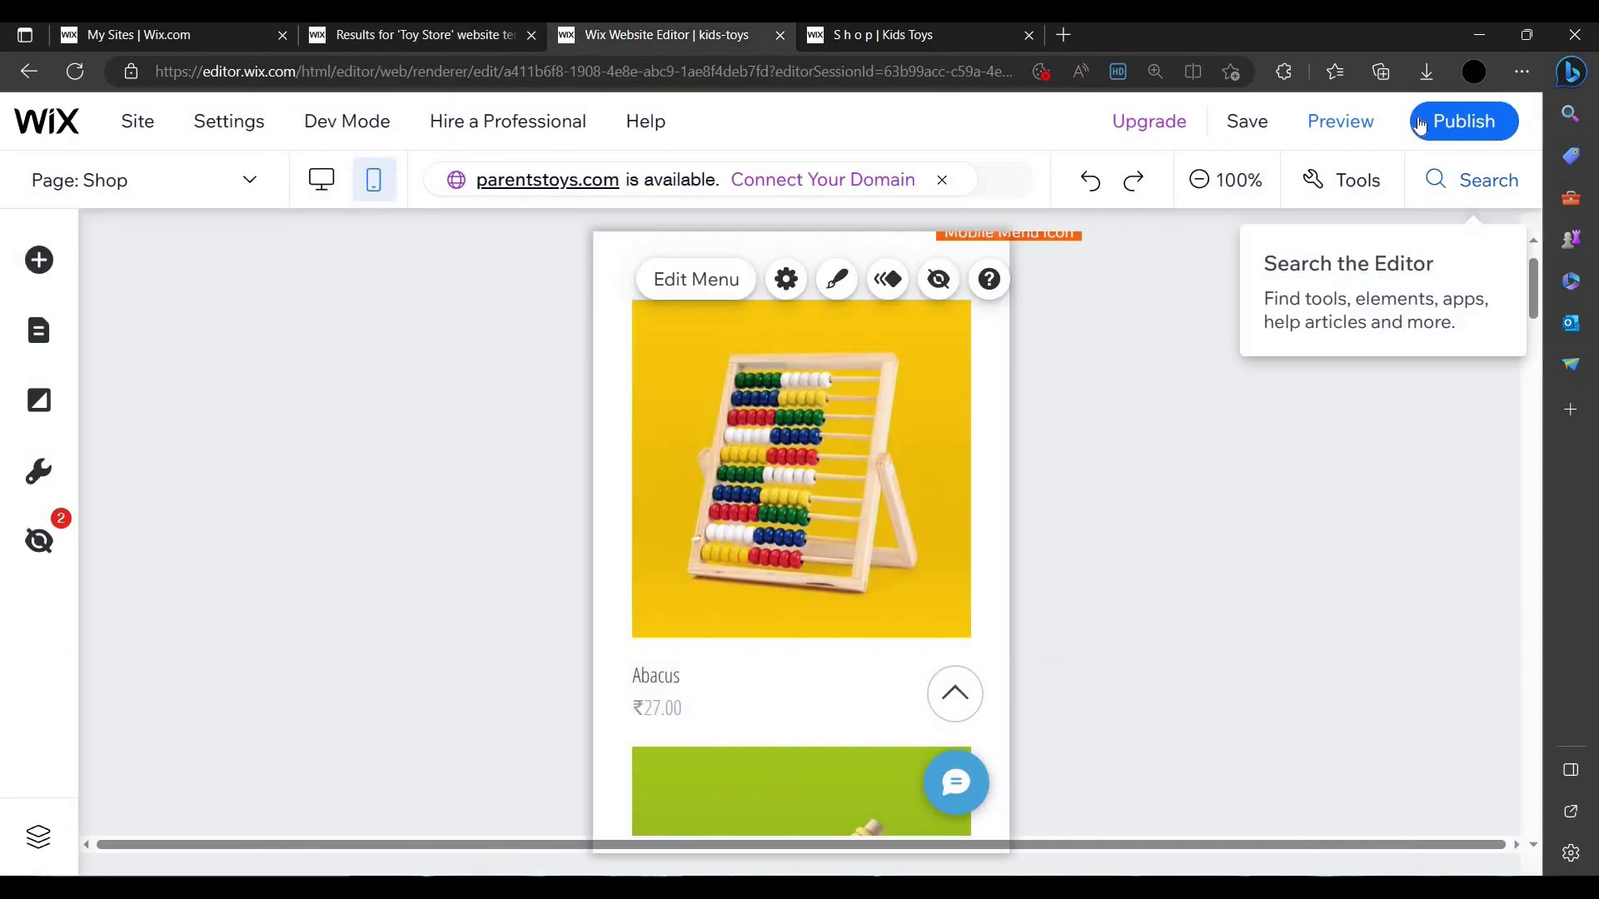
pyautogui.moveTo(1448, 169)
pyautogui.click(1465, 123)
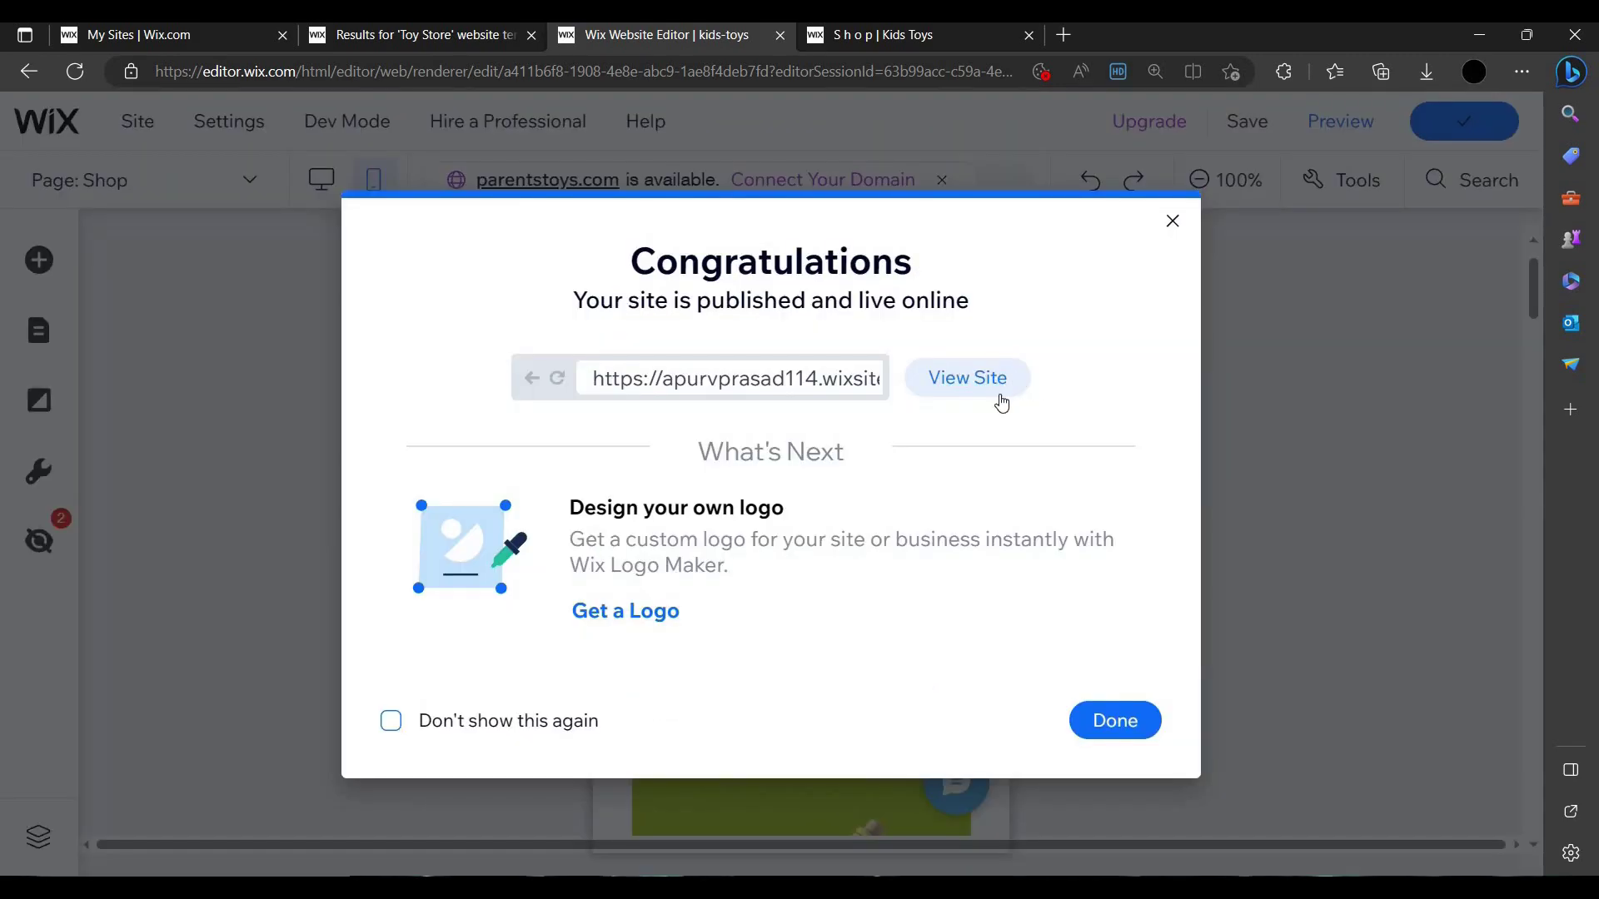
pyautogui.click(998, 389)
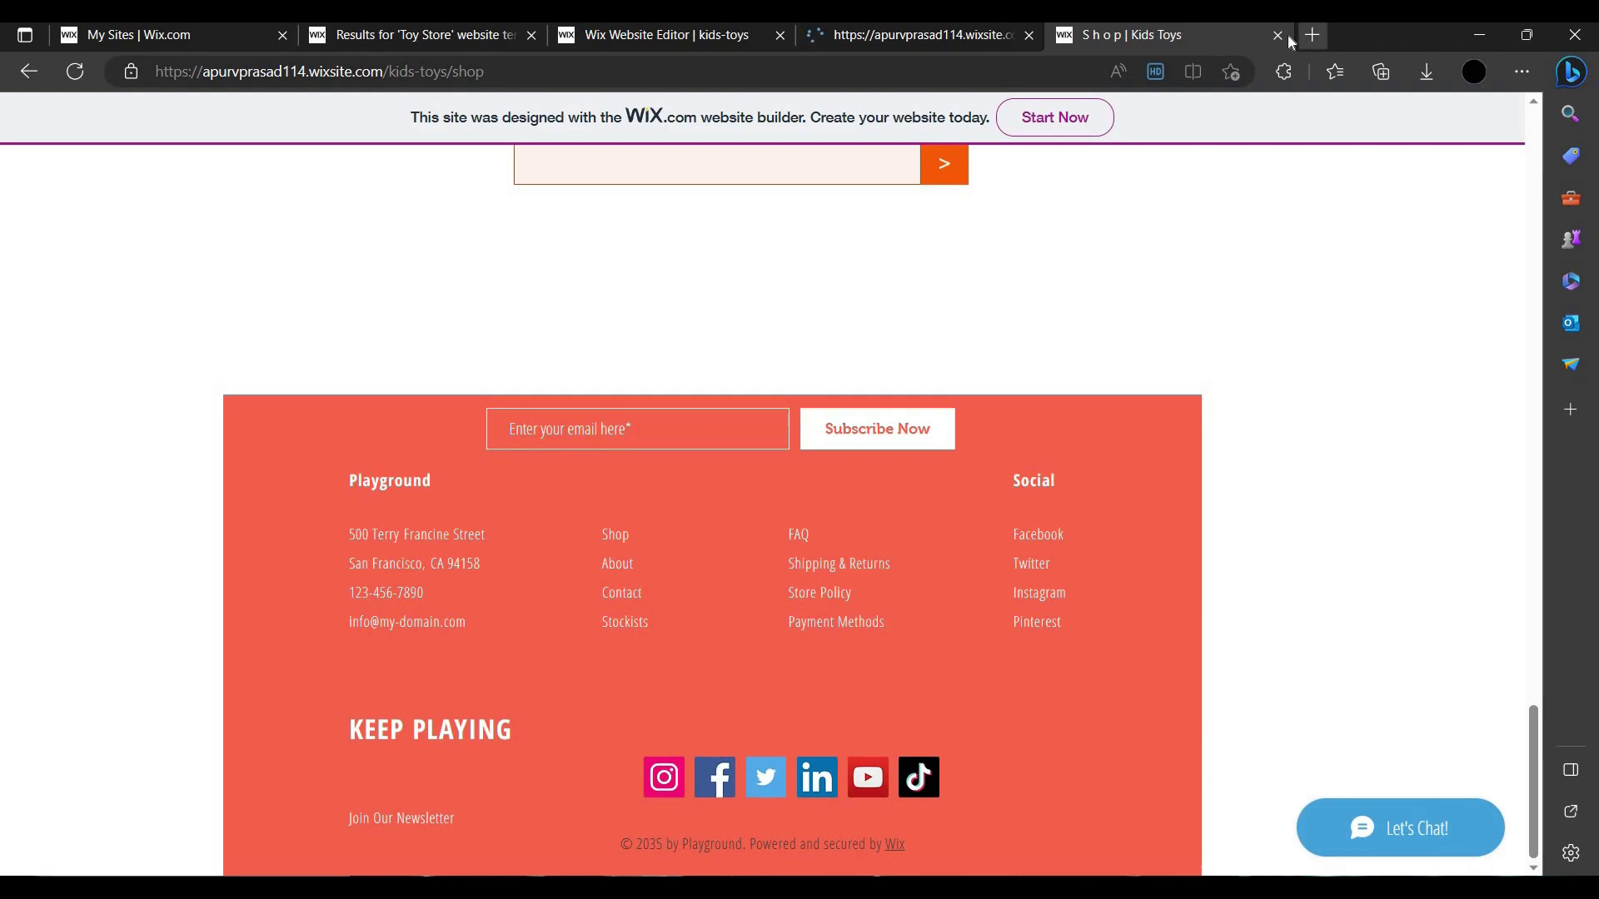
# - Scroll to the footer and subscribe a test e-mail address with Subscribe Now
pyautogui.scroll(-3, 1166, 317)
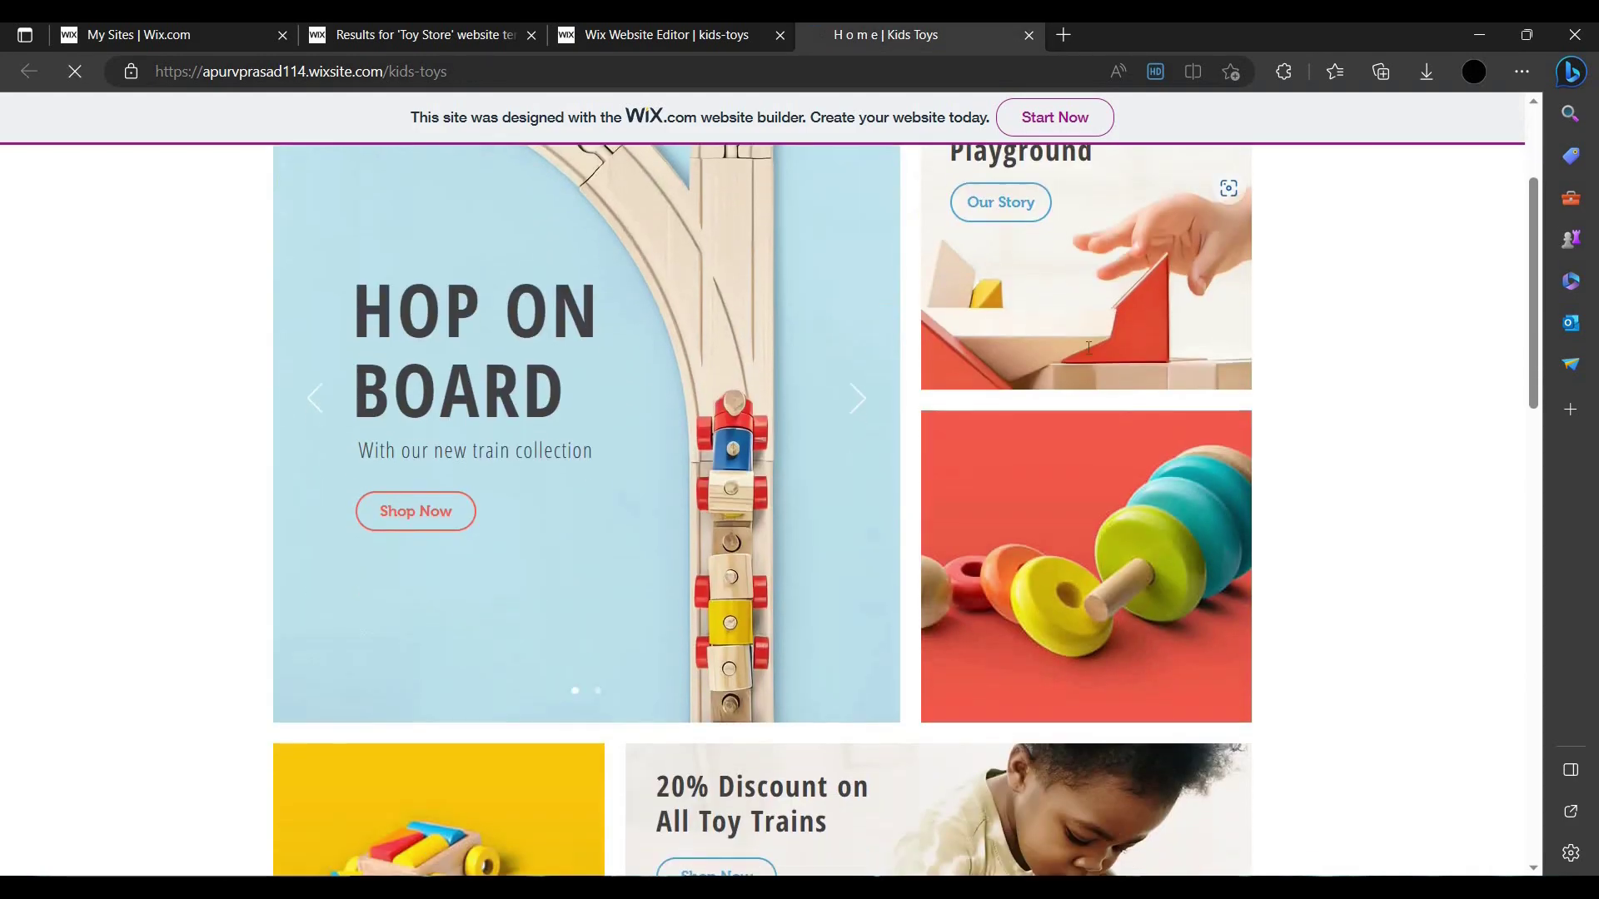
pyautogui.scroll(-6, 1194, 577)
pyautogui.scroll(-10, 1194, 577)
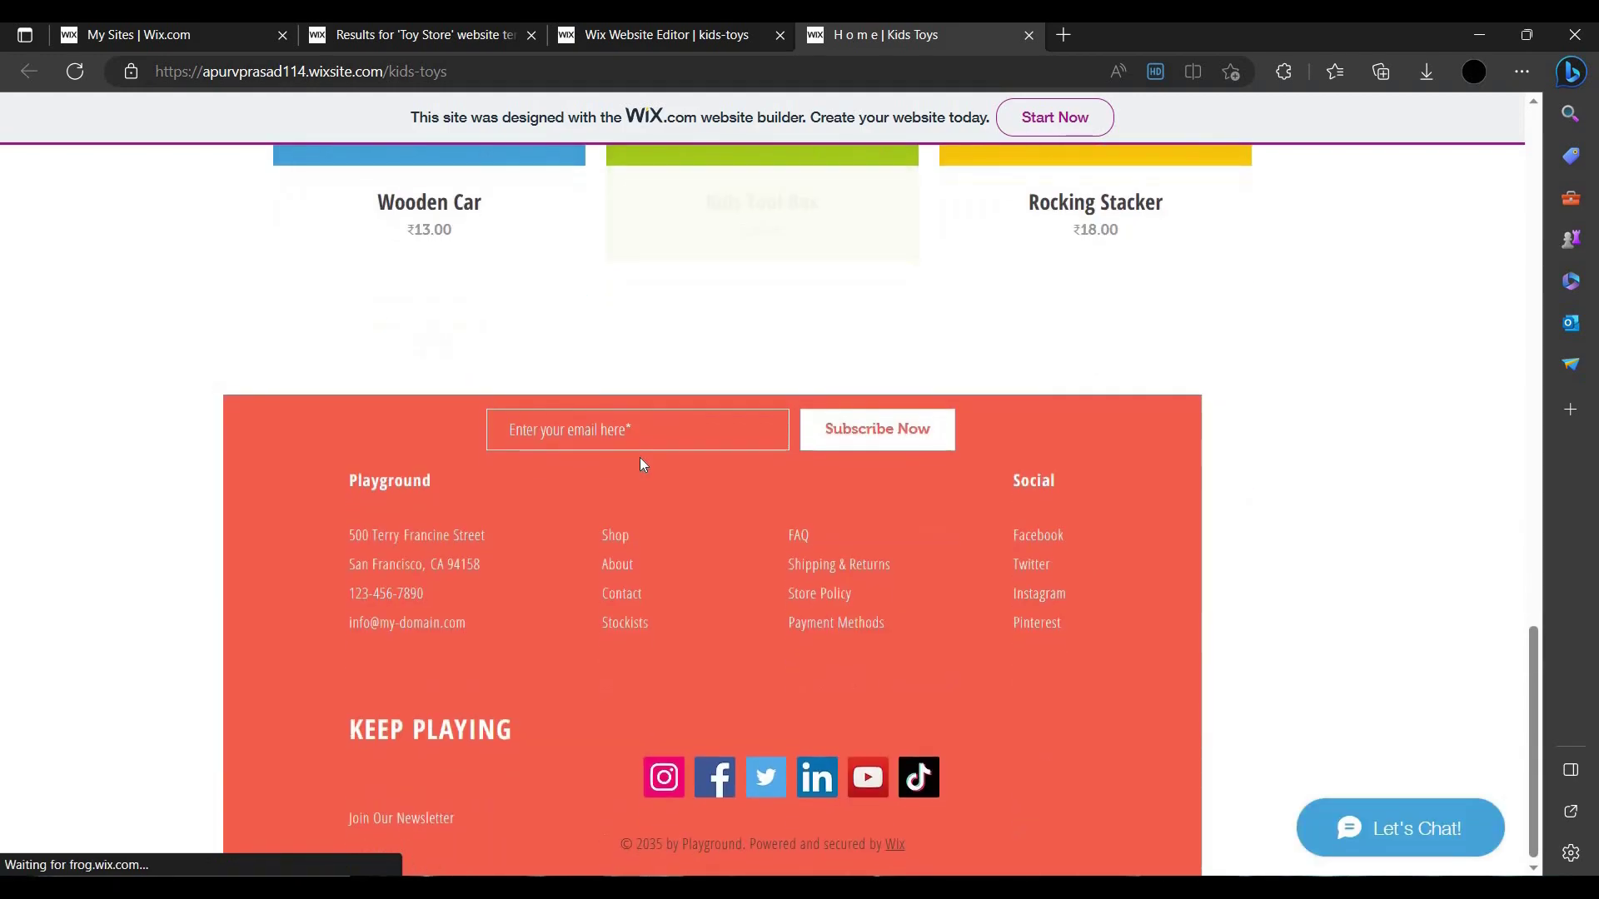
pyautogui.click(620, 445)
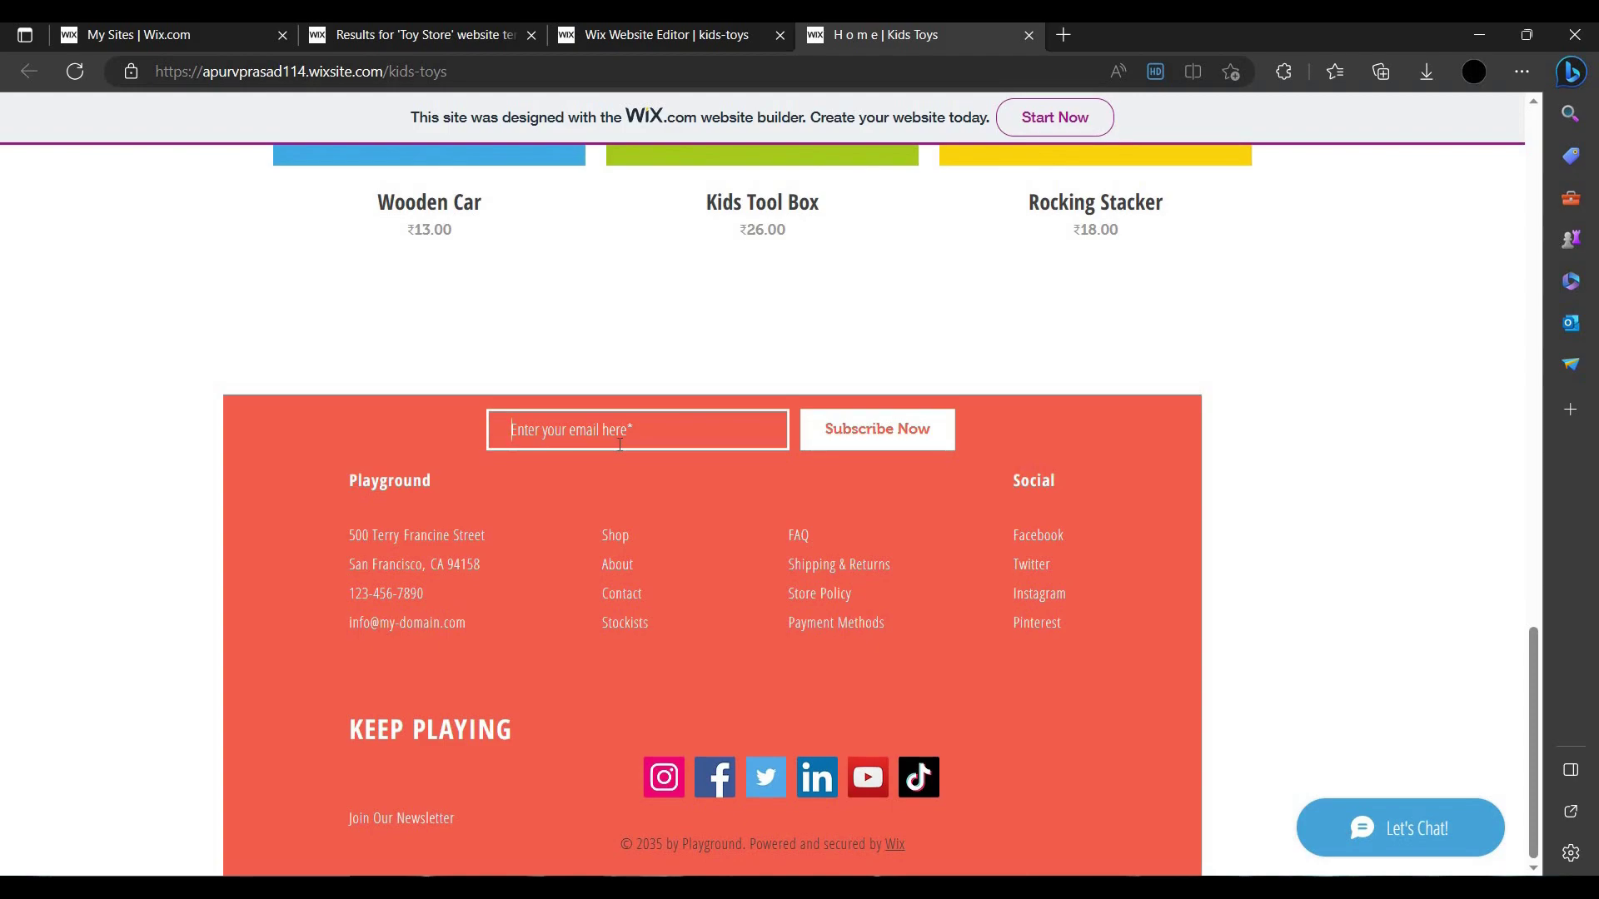
pyautogui.write('dfg')
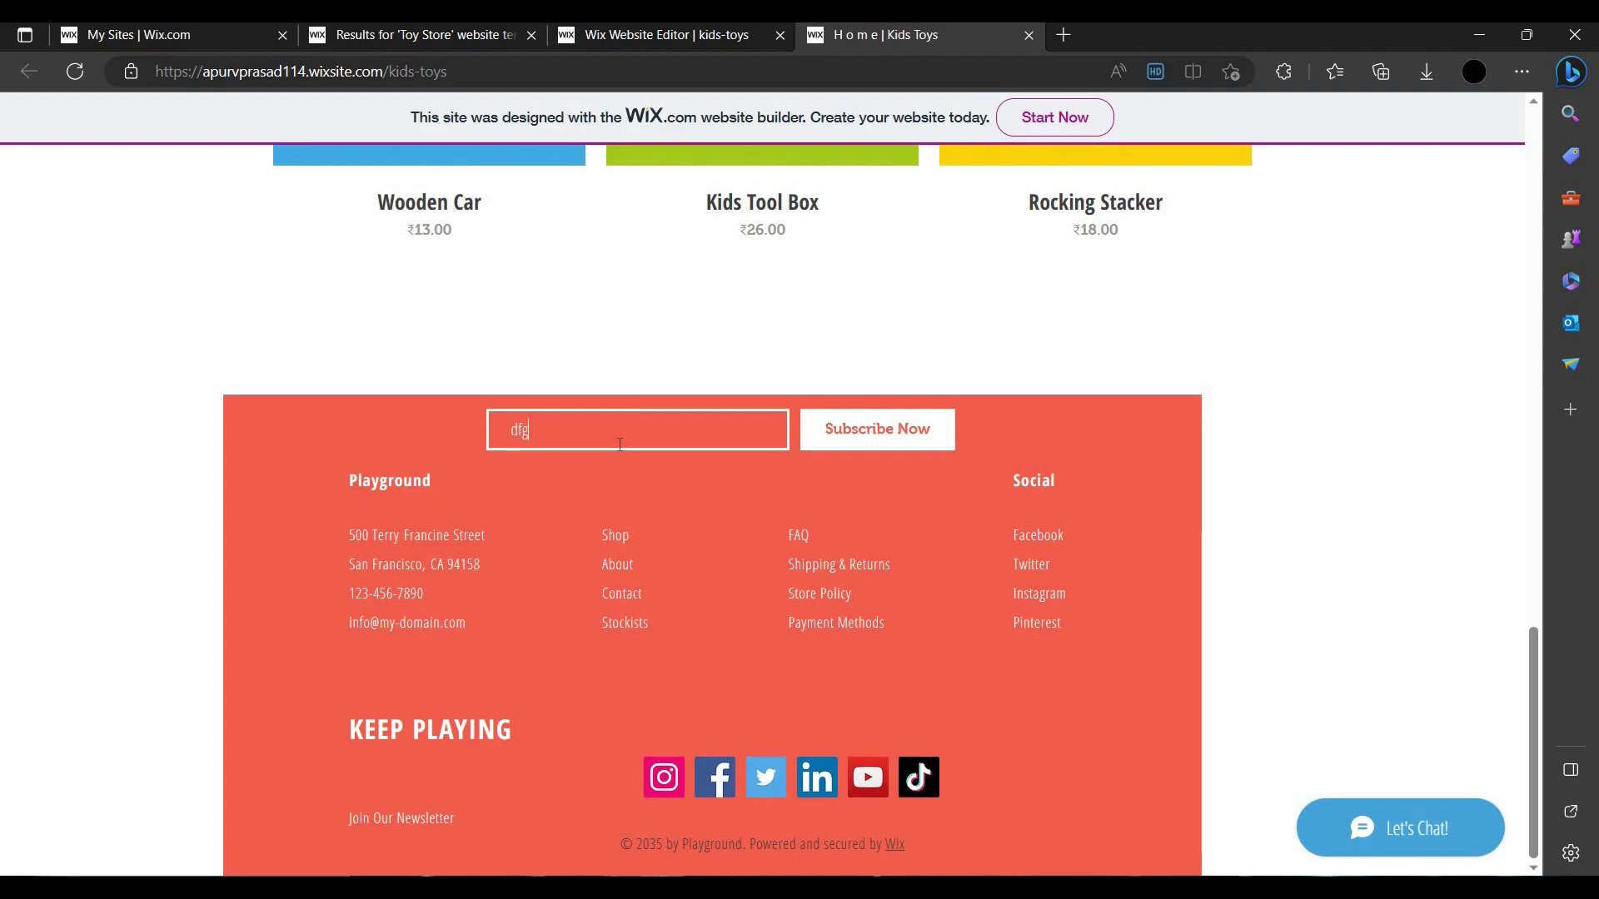
pyautogui.press('Return')
pyautogui.write('@gmau')
pyautogui.press('BackSpace')
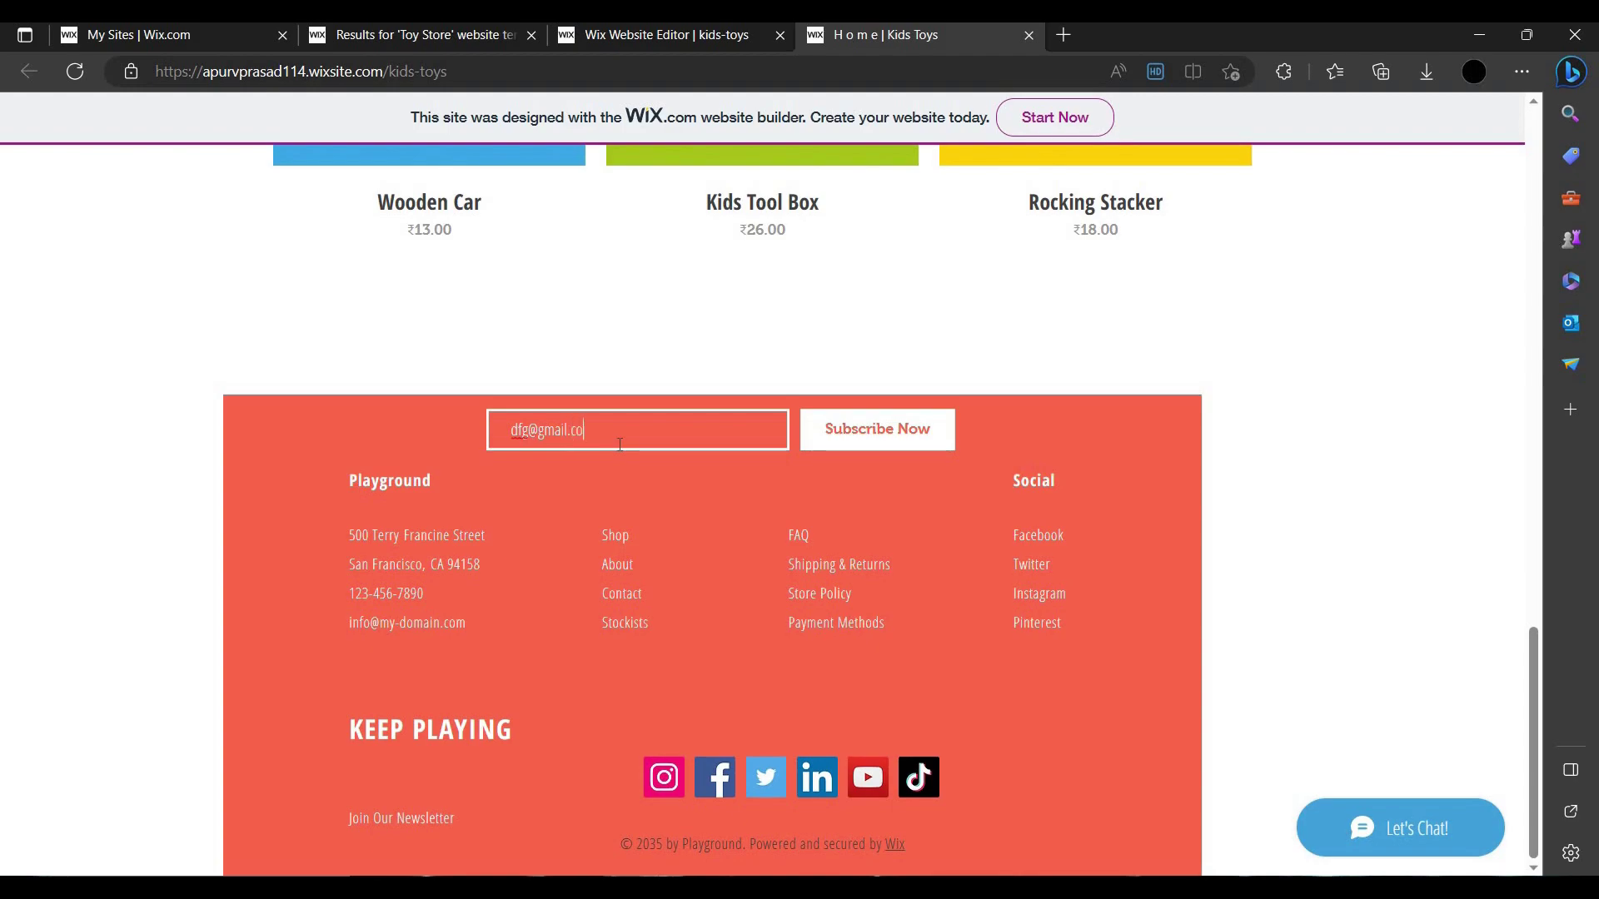
pyautogui.click(895, 450)
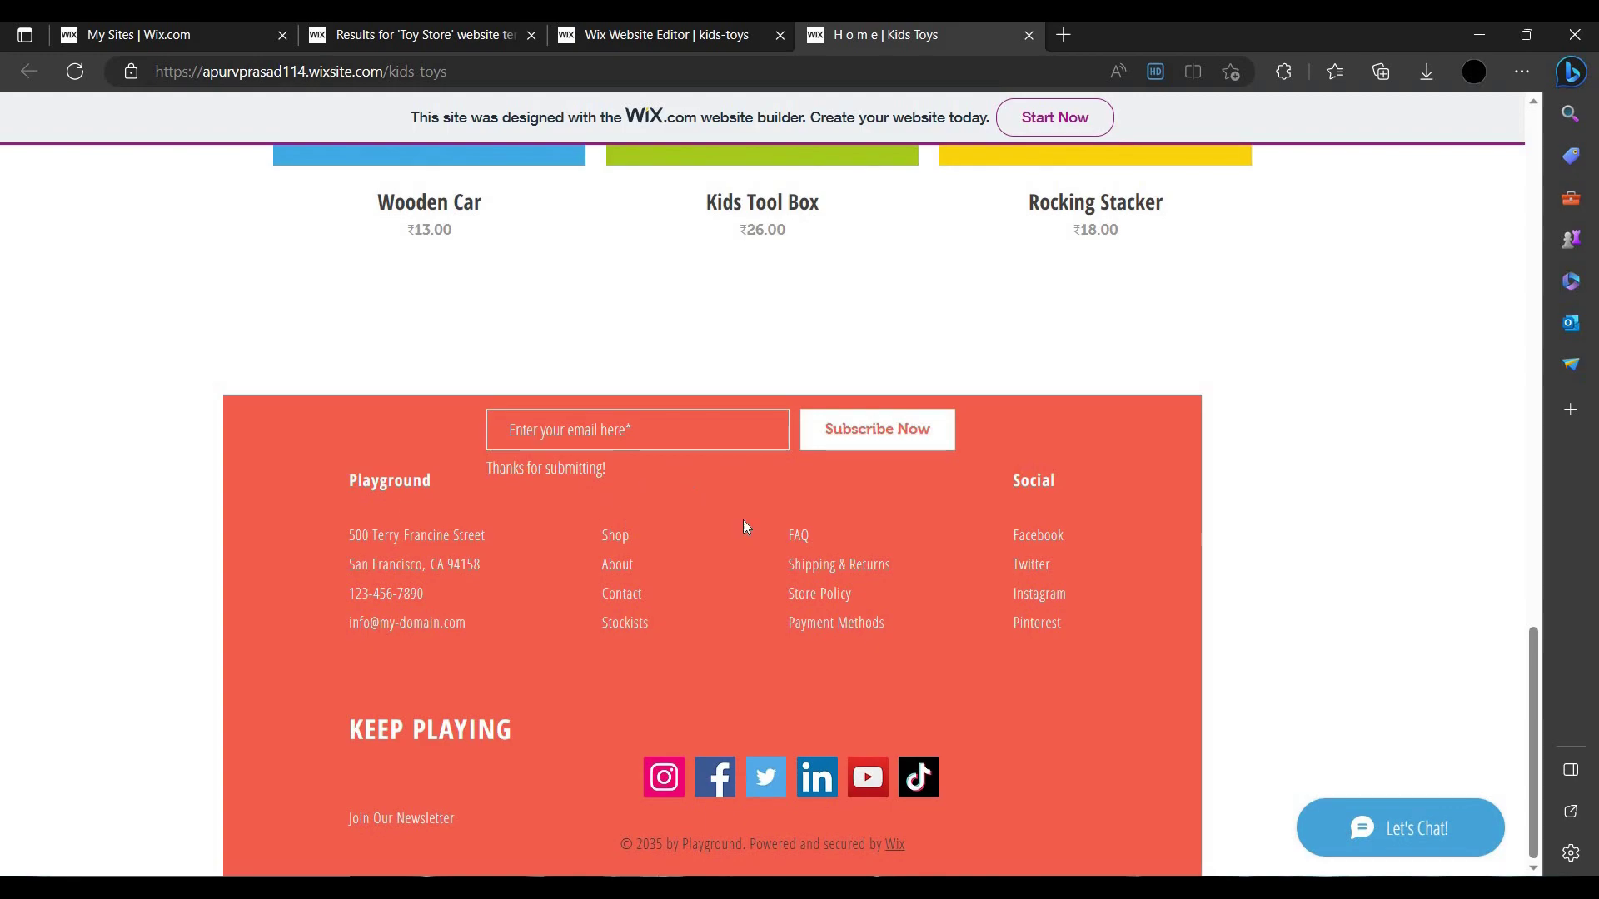
# - Return to the editor tab, close the Congratulations dialog and scroll the mobile Shop page
pyautogui.click(463, 46)
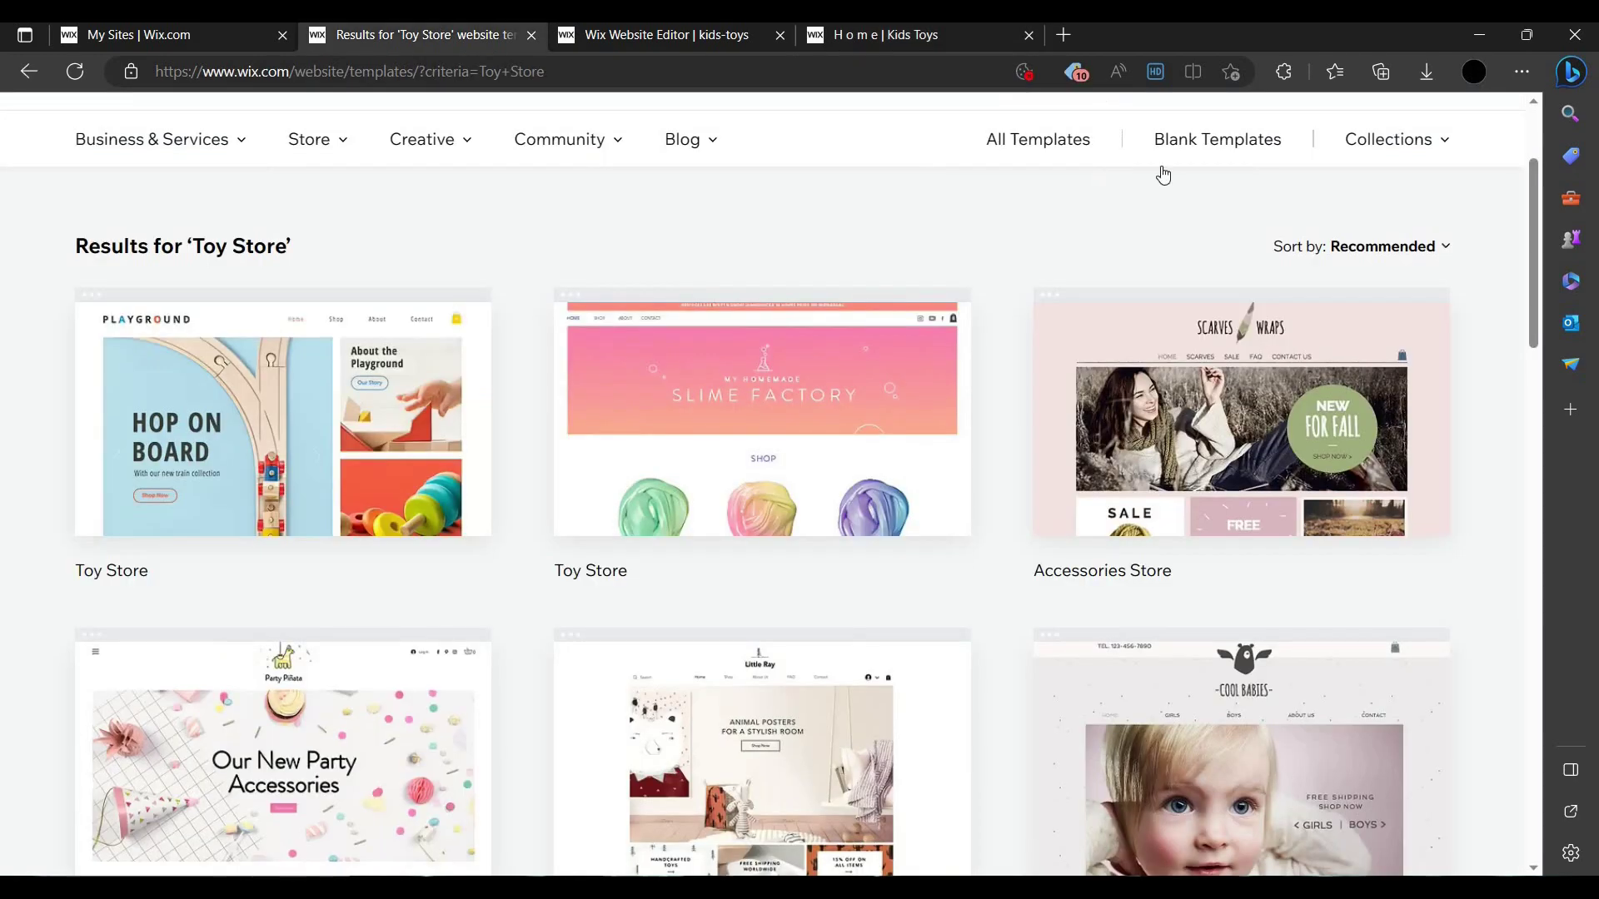
pyautogui.scroll(3, 342, 329)
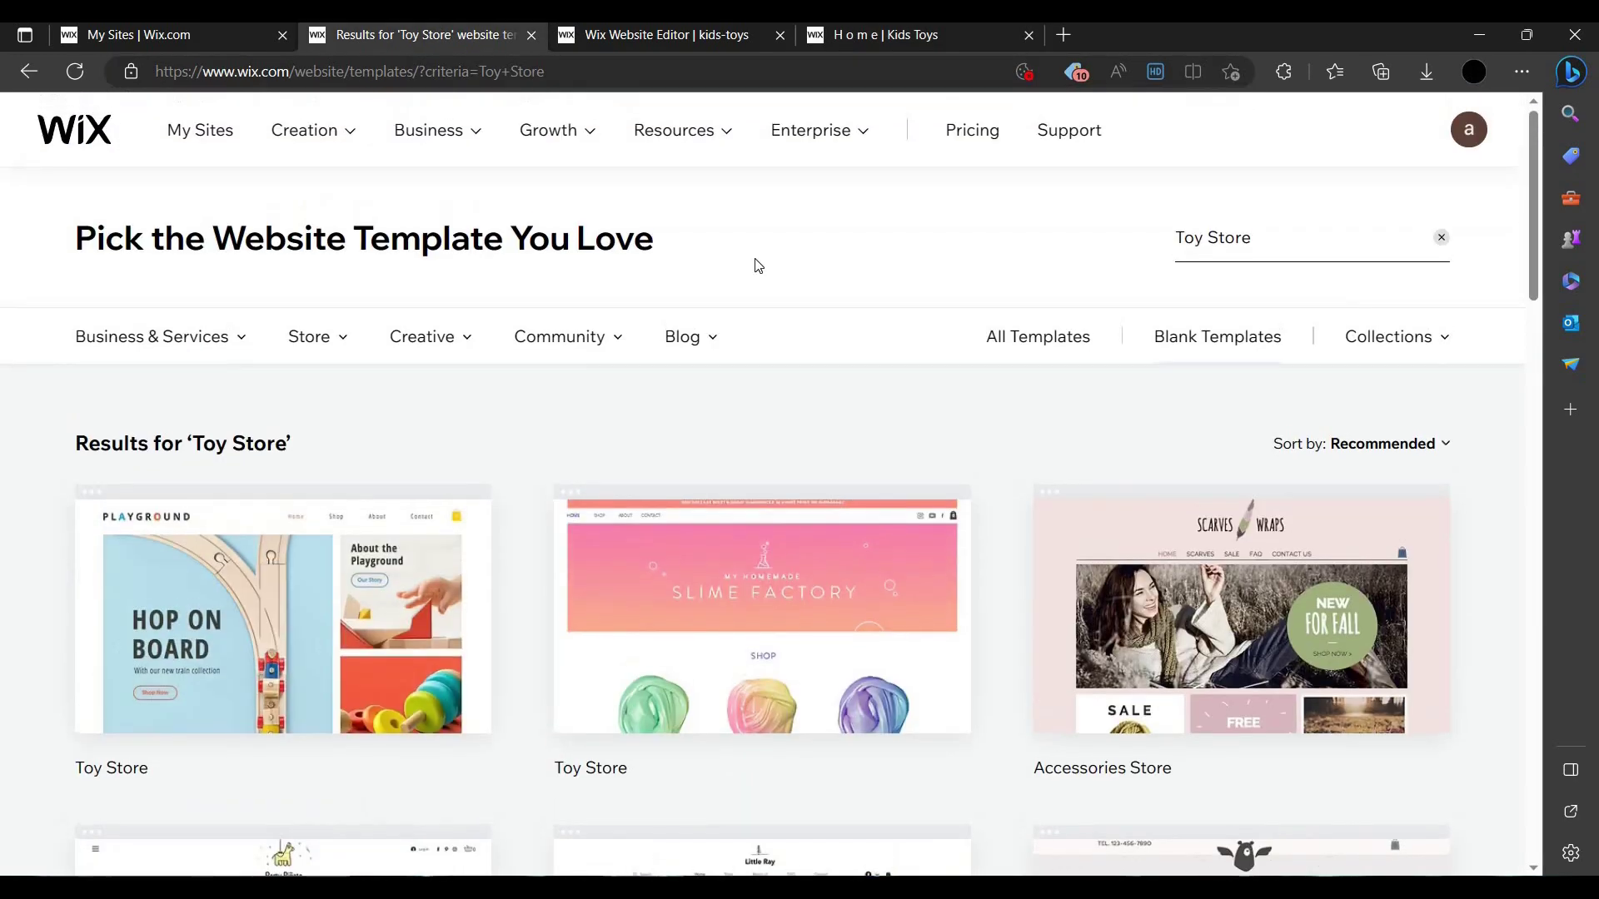
pyautogui.click(725, 40)
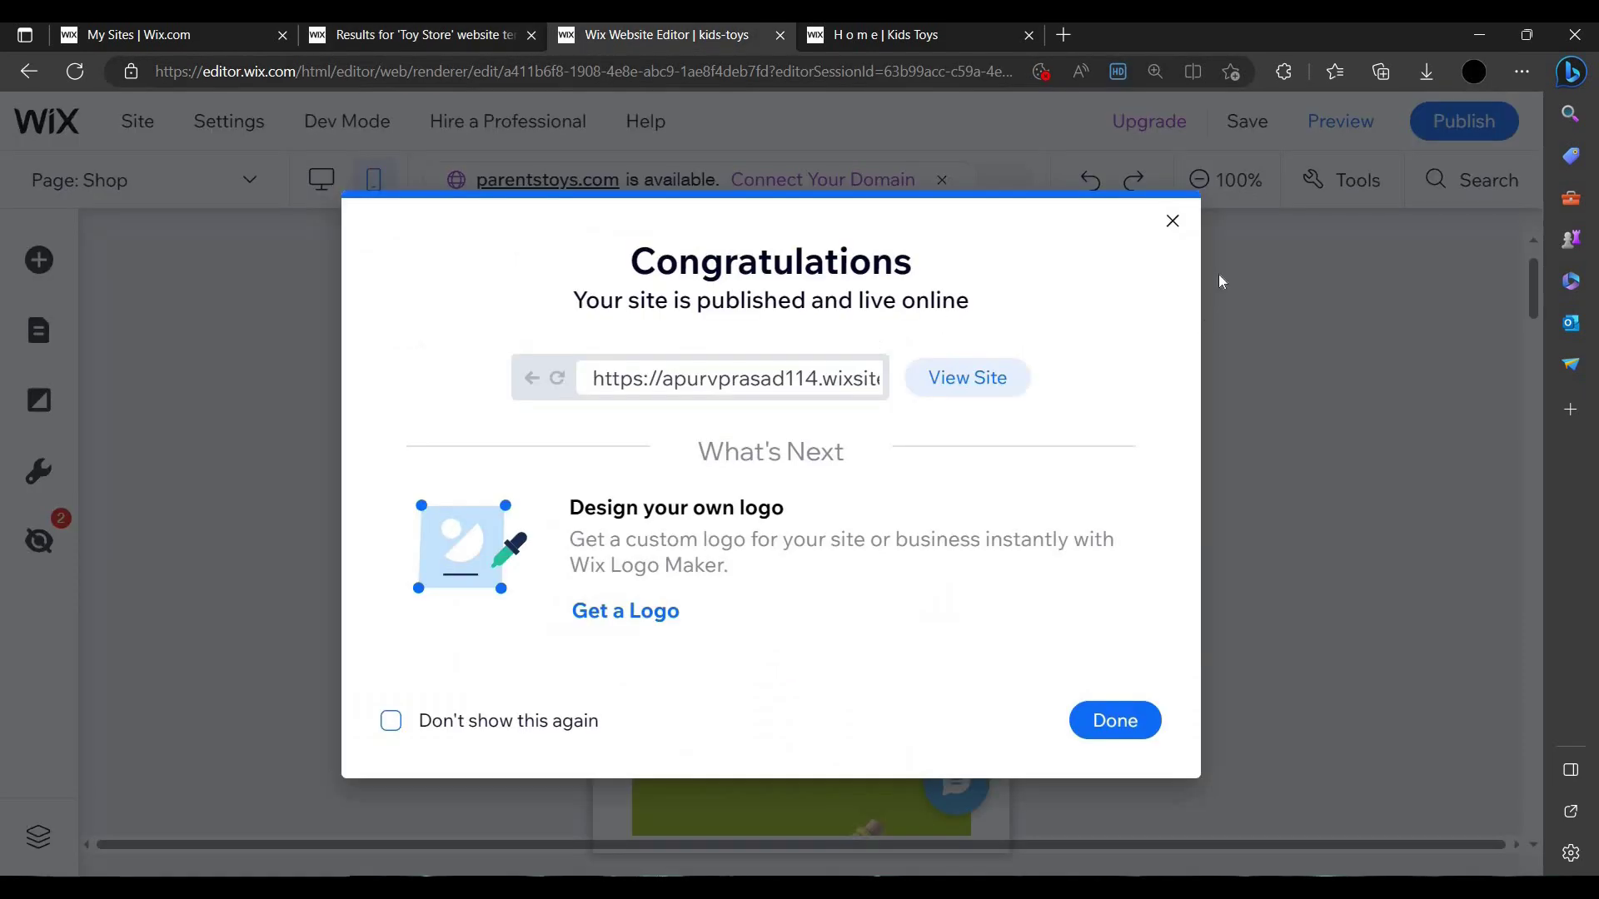
pyautogui.click(1172, 234)
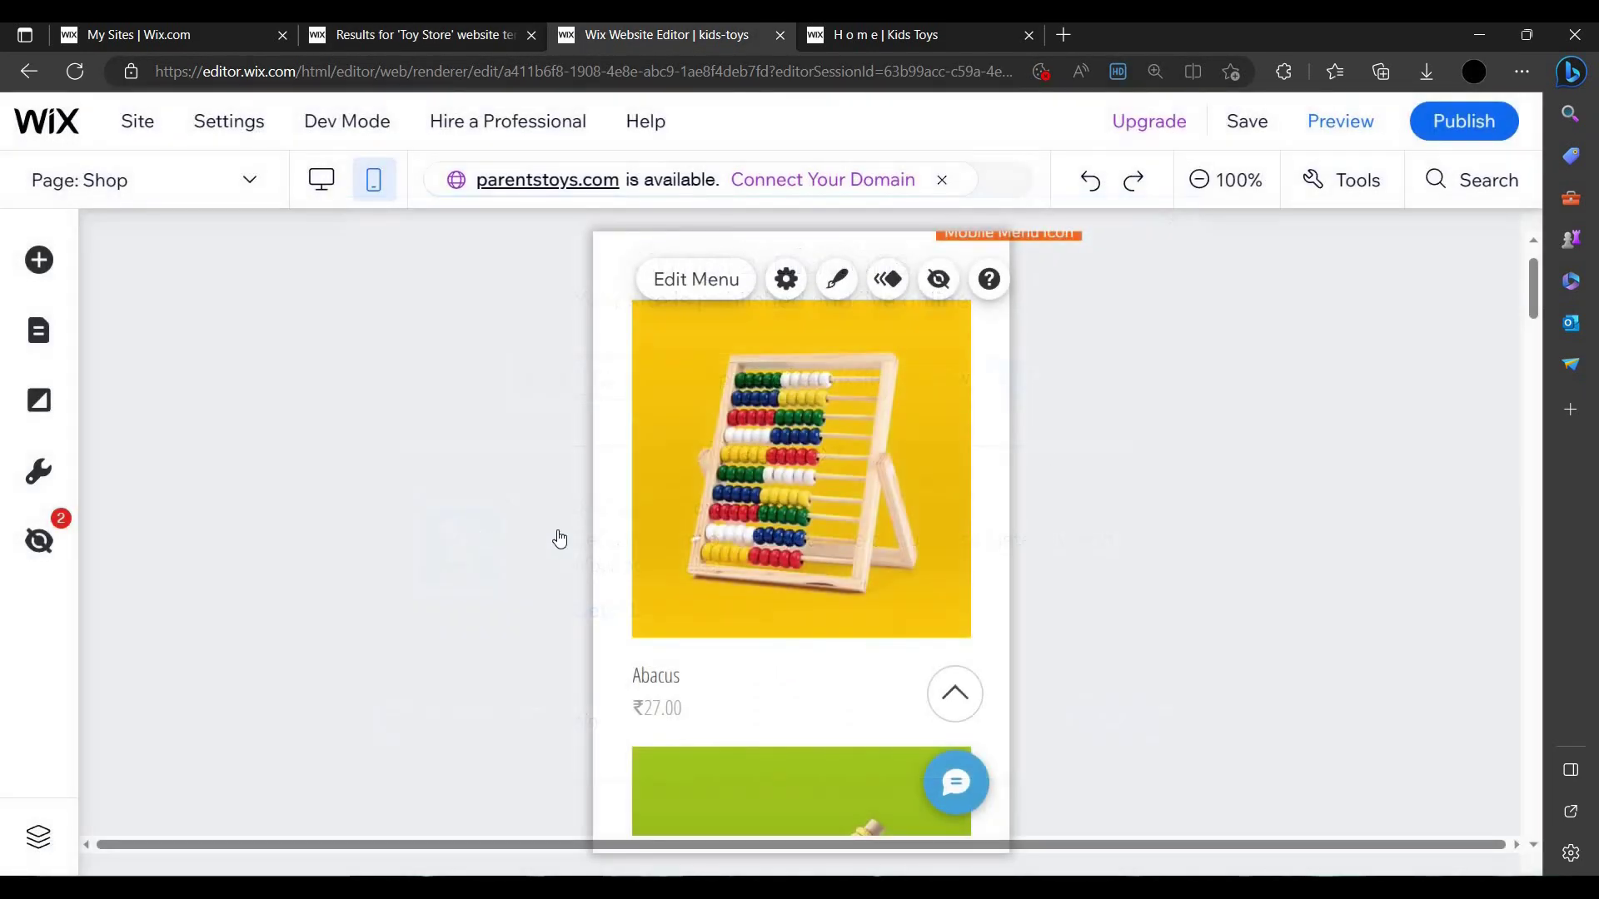
pyautogui.scroll(-3, 941, 527)
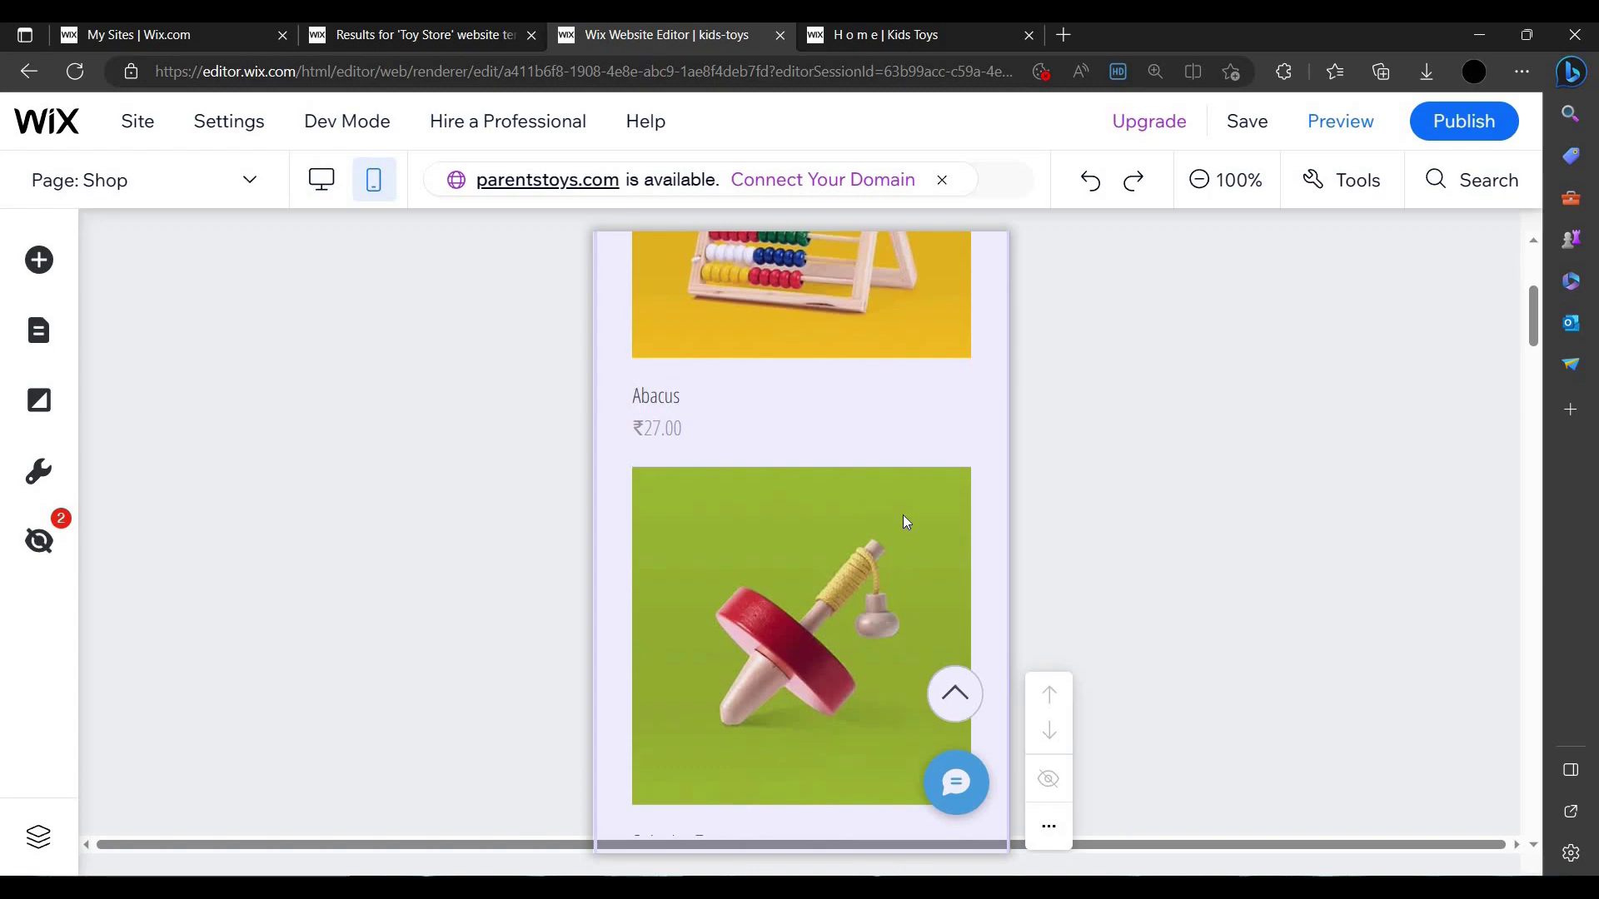